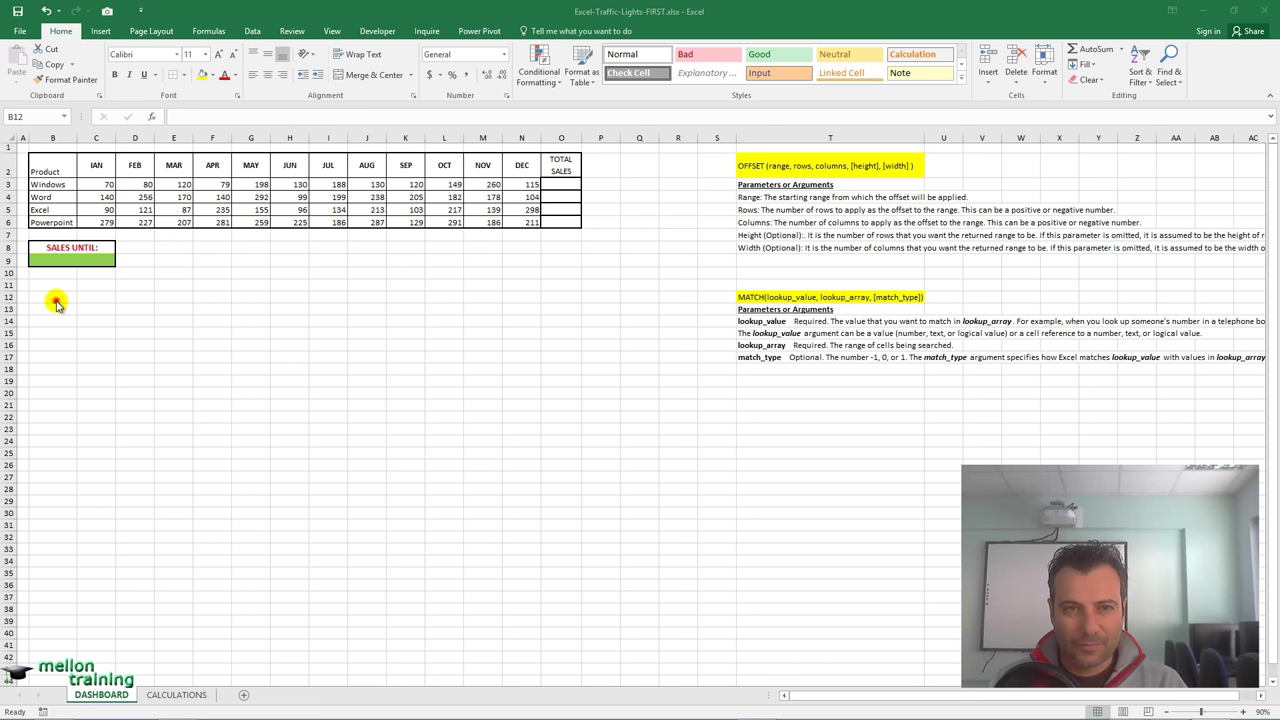
Bring up the DASHBOARD sheet of Excel-Traffic-Lights-FIRST.xlsx with its monthly sales table
click(55, 297)
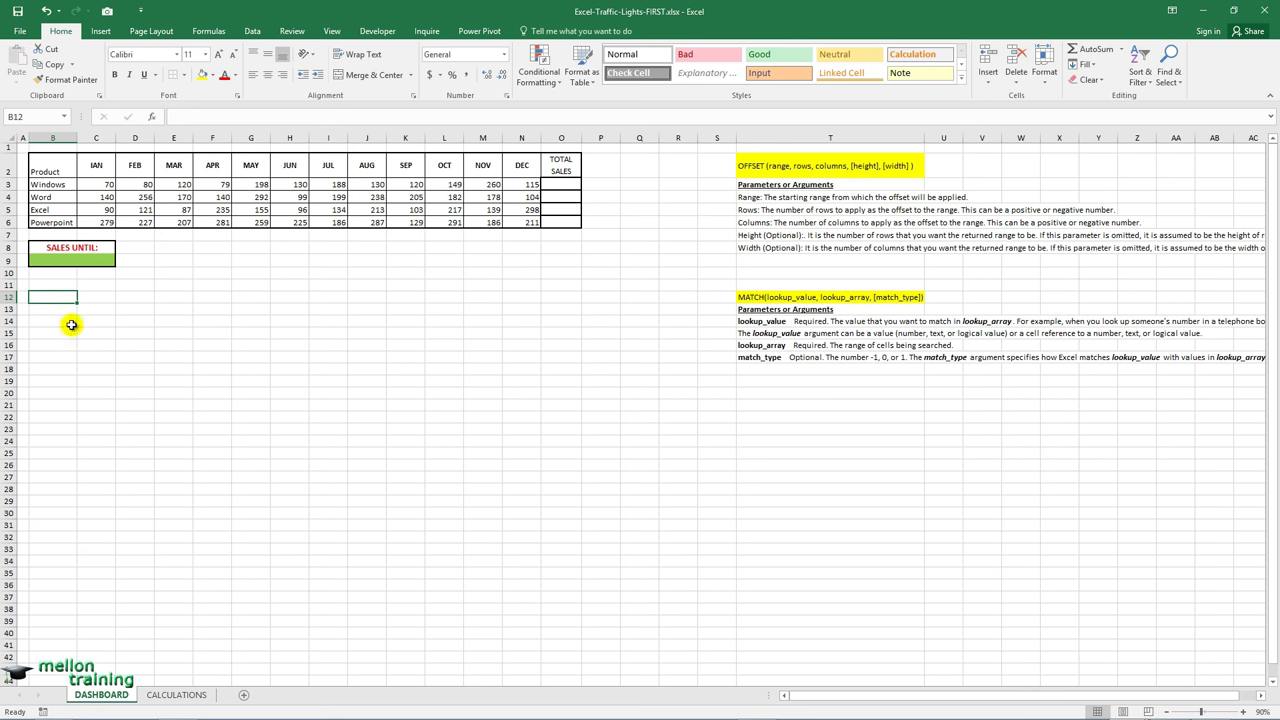
click(176, 695)
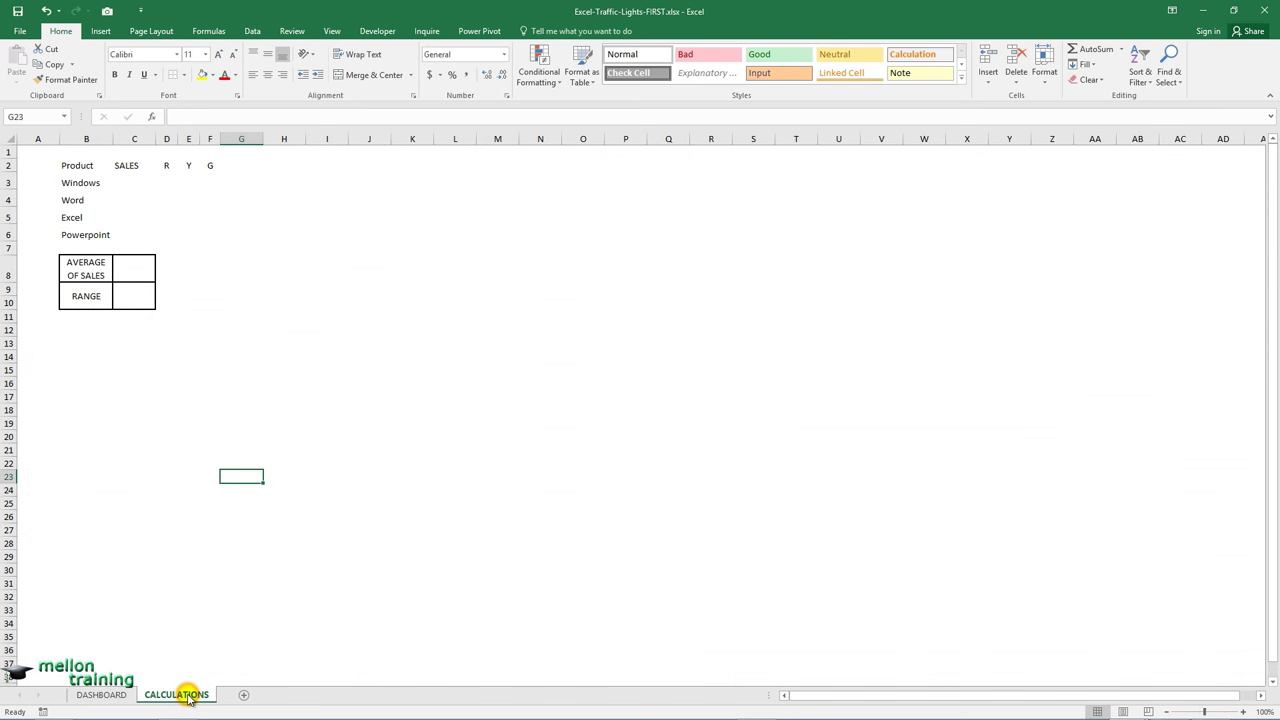
click(114, 697)
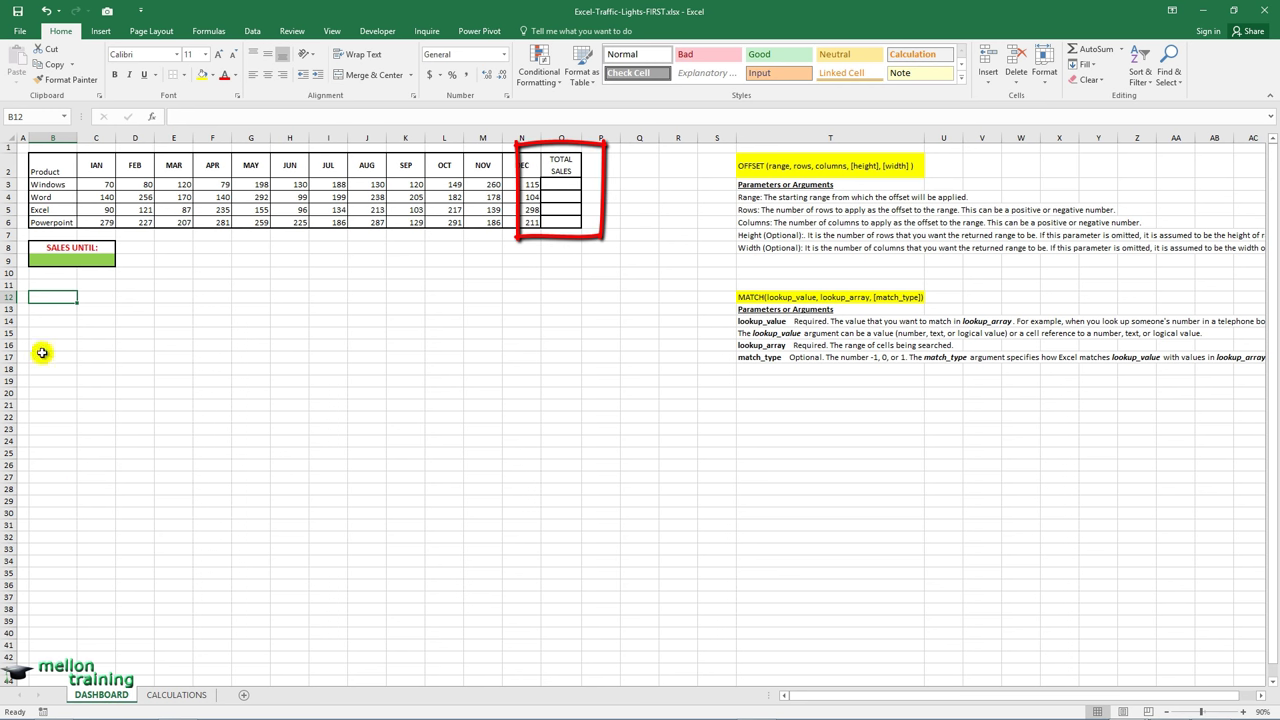
click(50, 261)
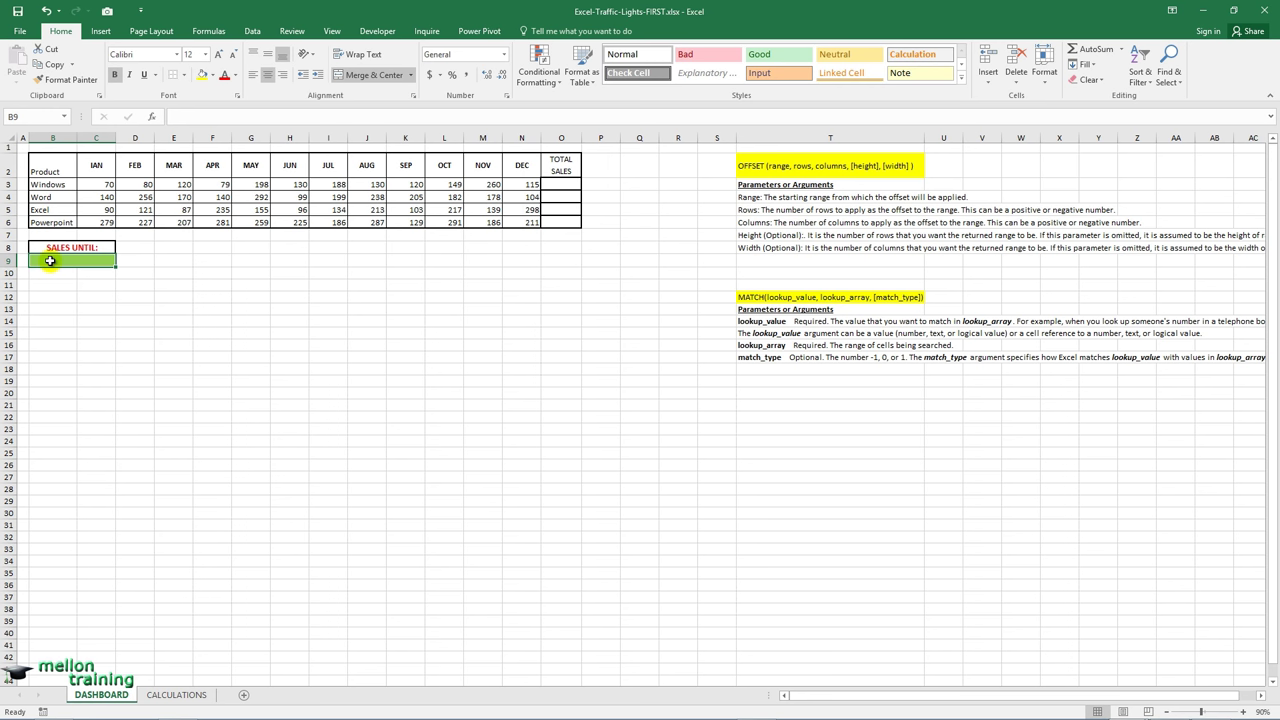
click(180, 696)
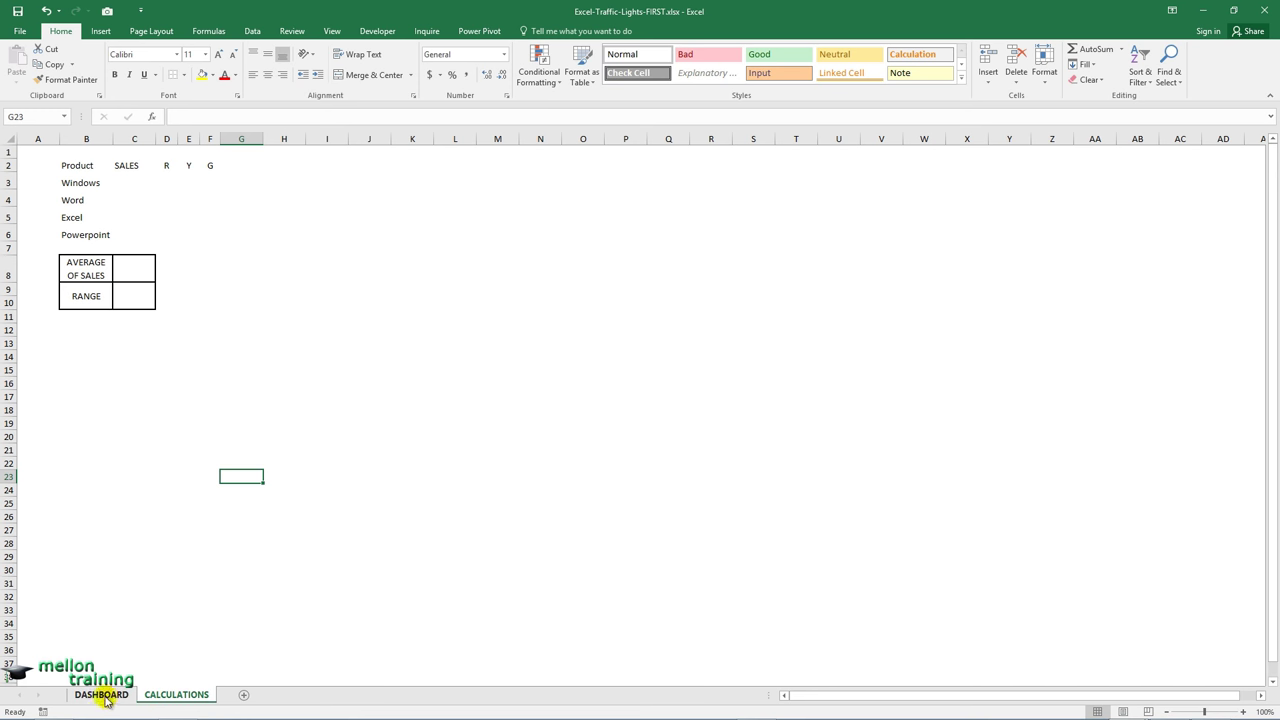
click(101, 697)
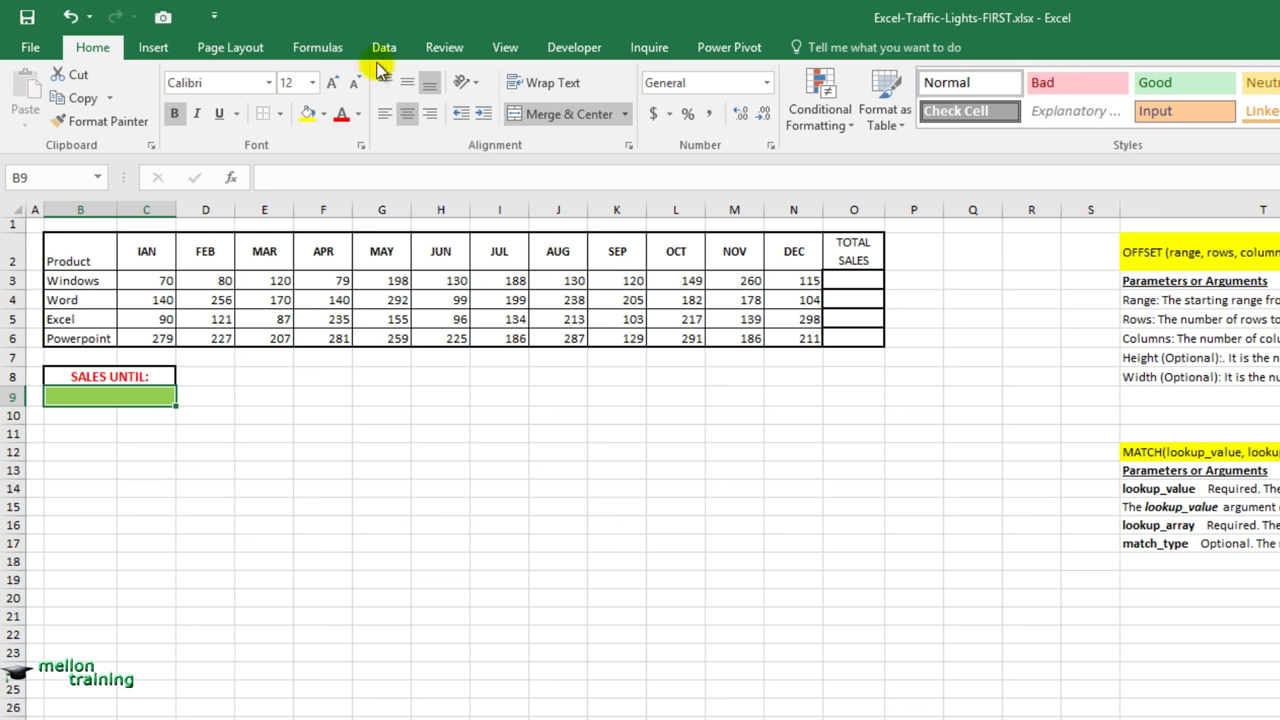
Give B9 a List data validation sourced from the month headers =$C$2:$N$2
click(384, 48)
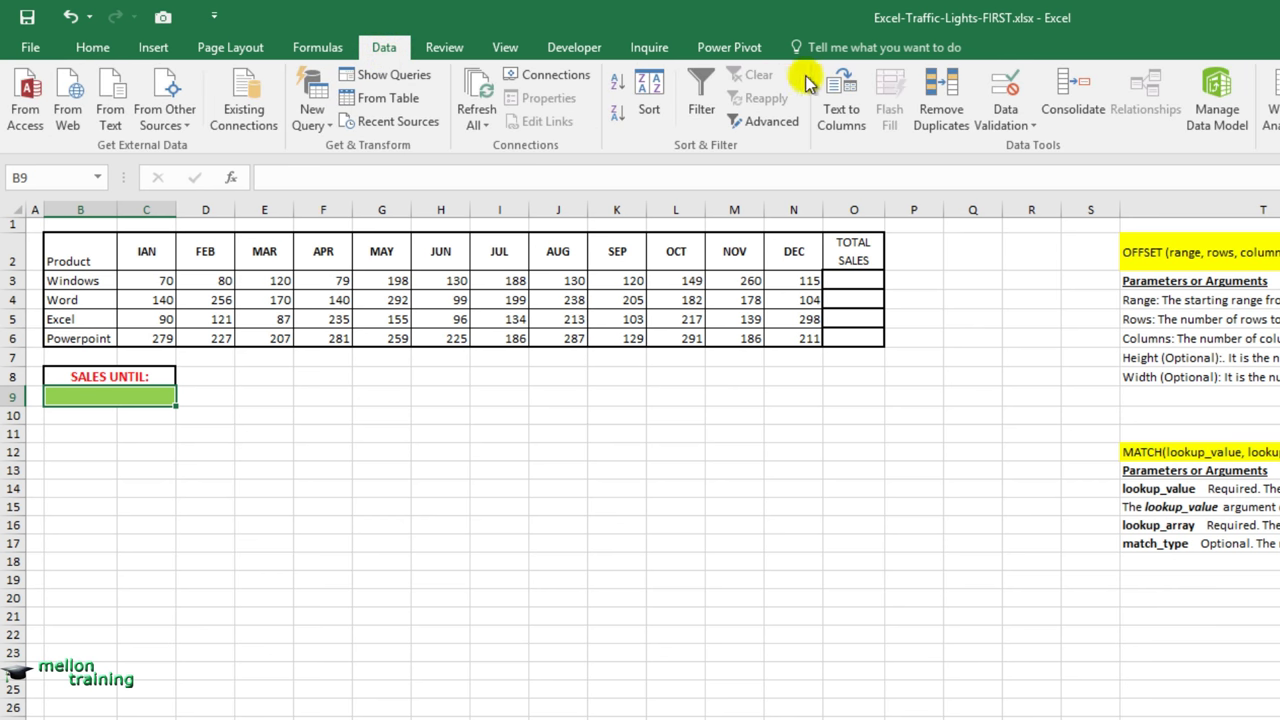
click(1030, 128)
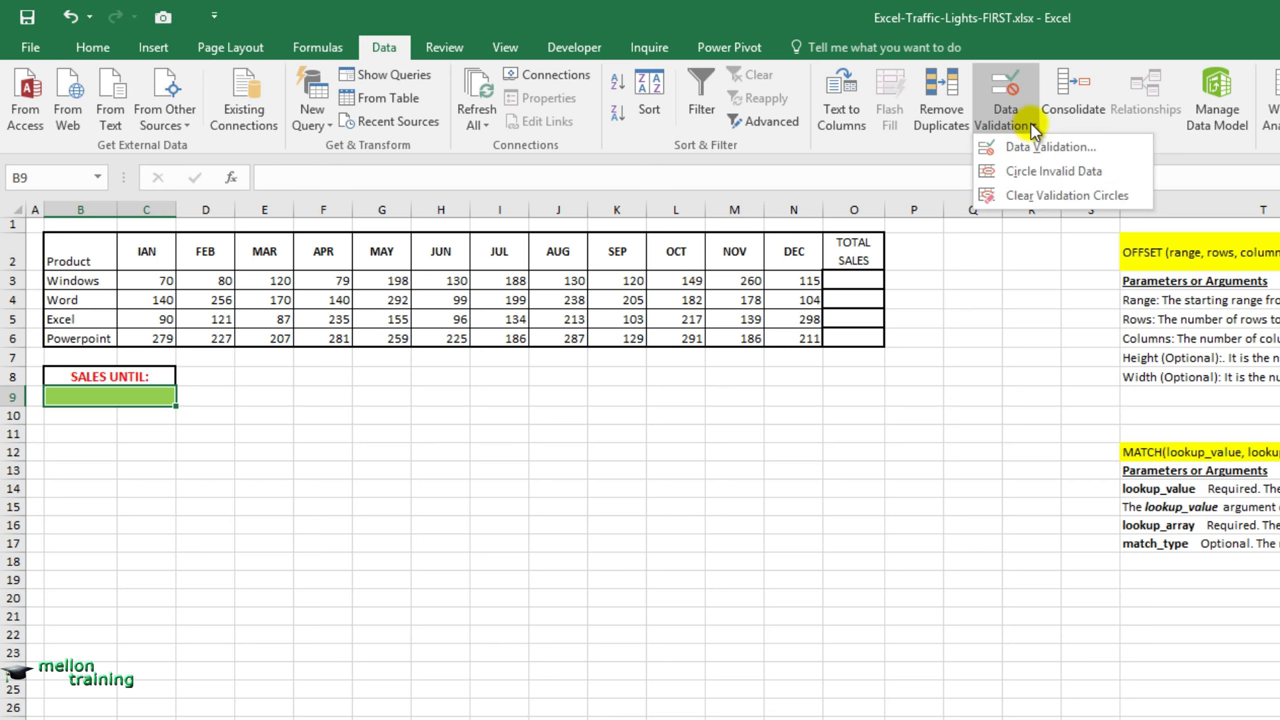
click(1050, 146)
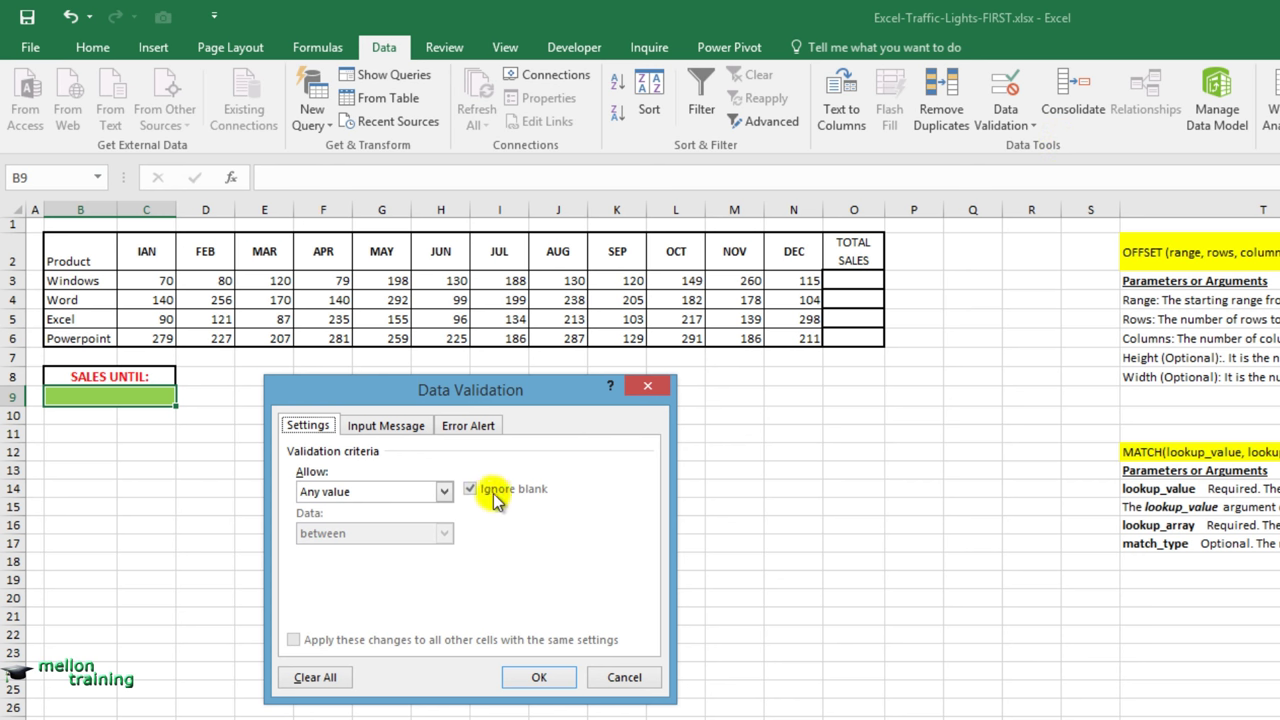
click(445, 491)
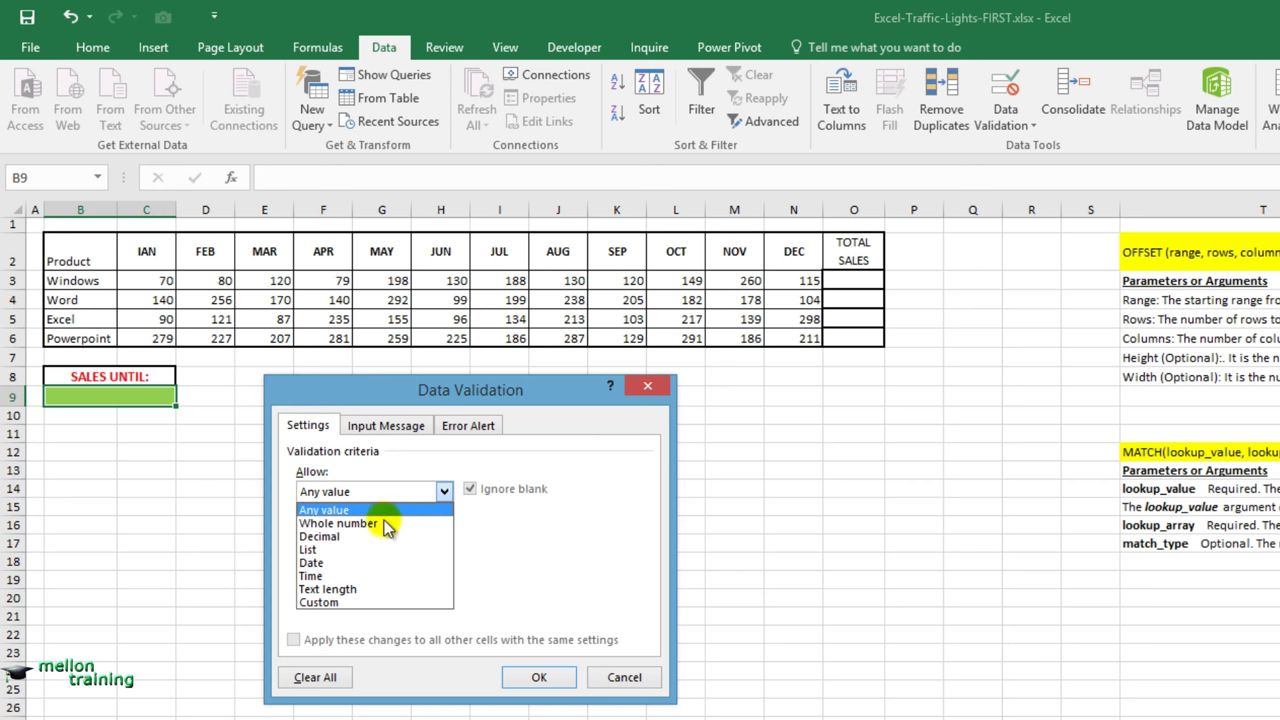
click(347, 551)
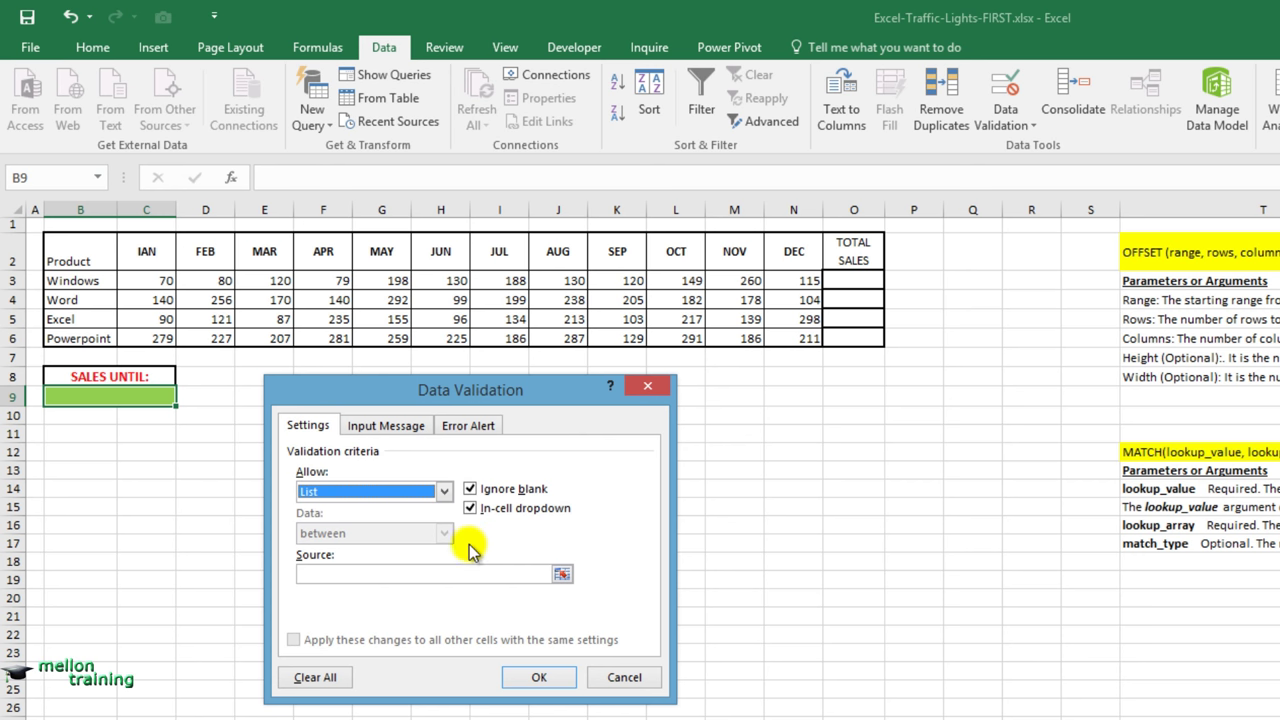
click(448, 573)
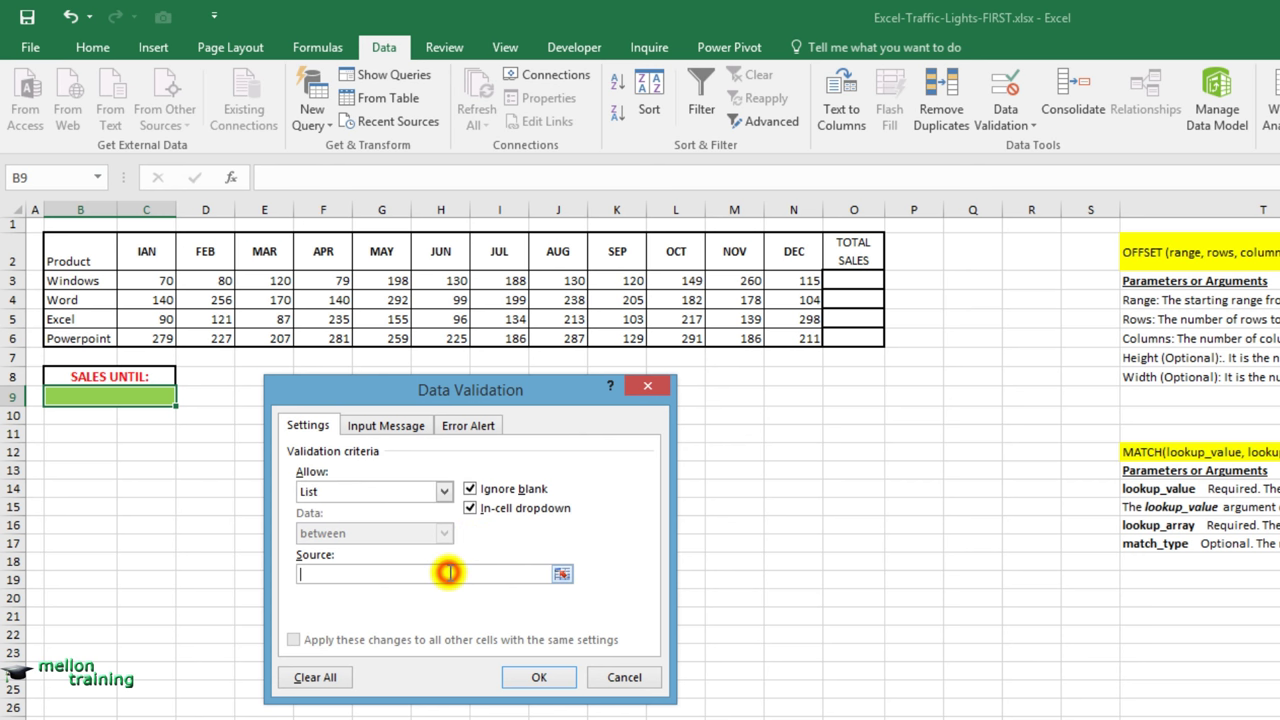
click(562, 574)
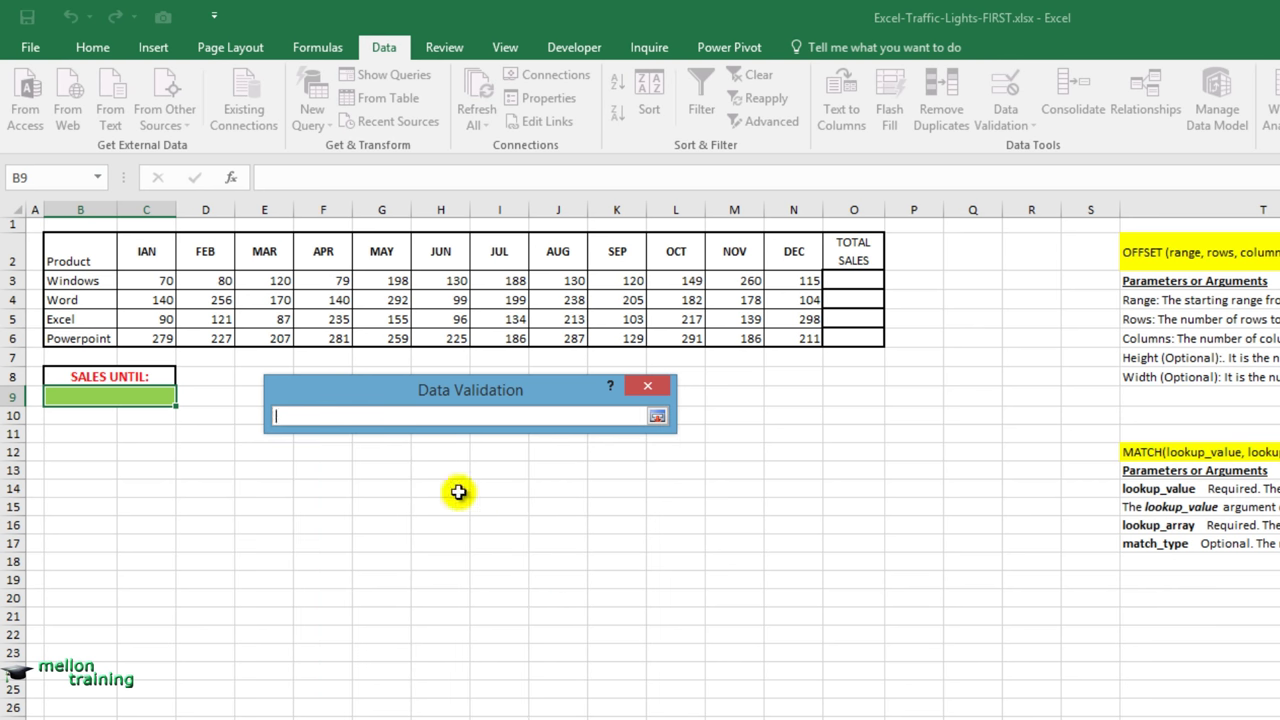
drag(146, 261, 784, 251)
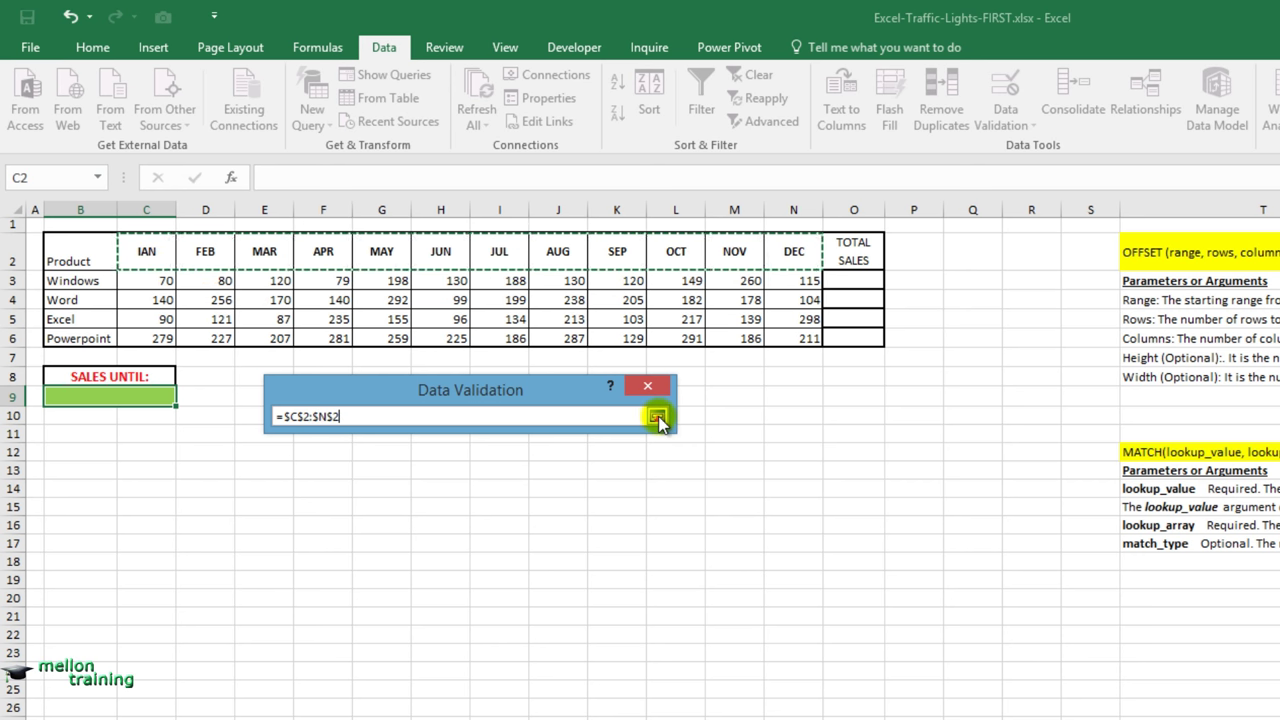
click(657, 418)
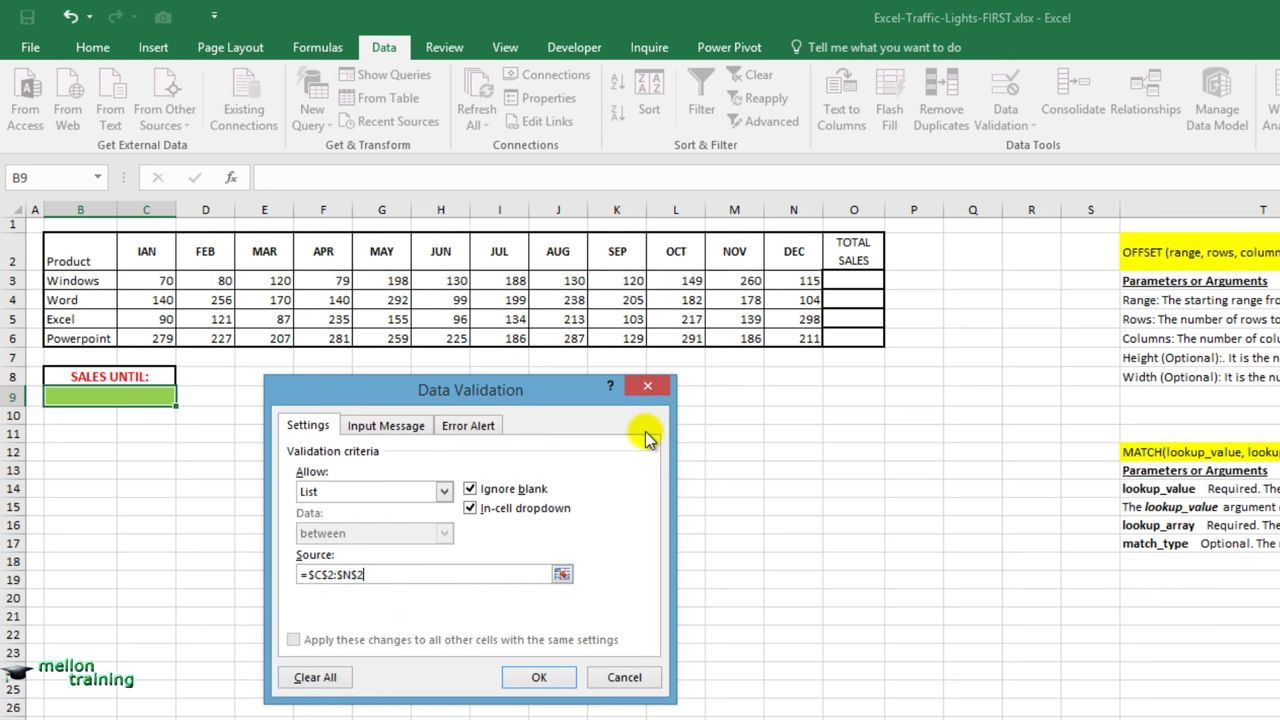
click(538, 677)
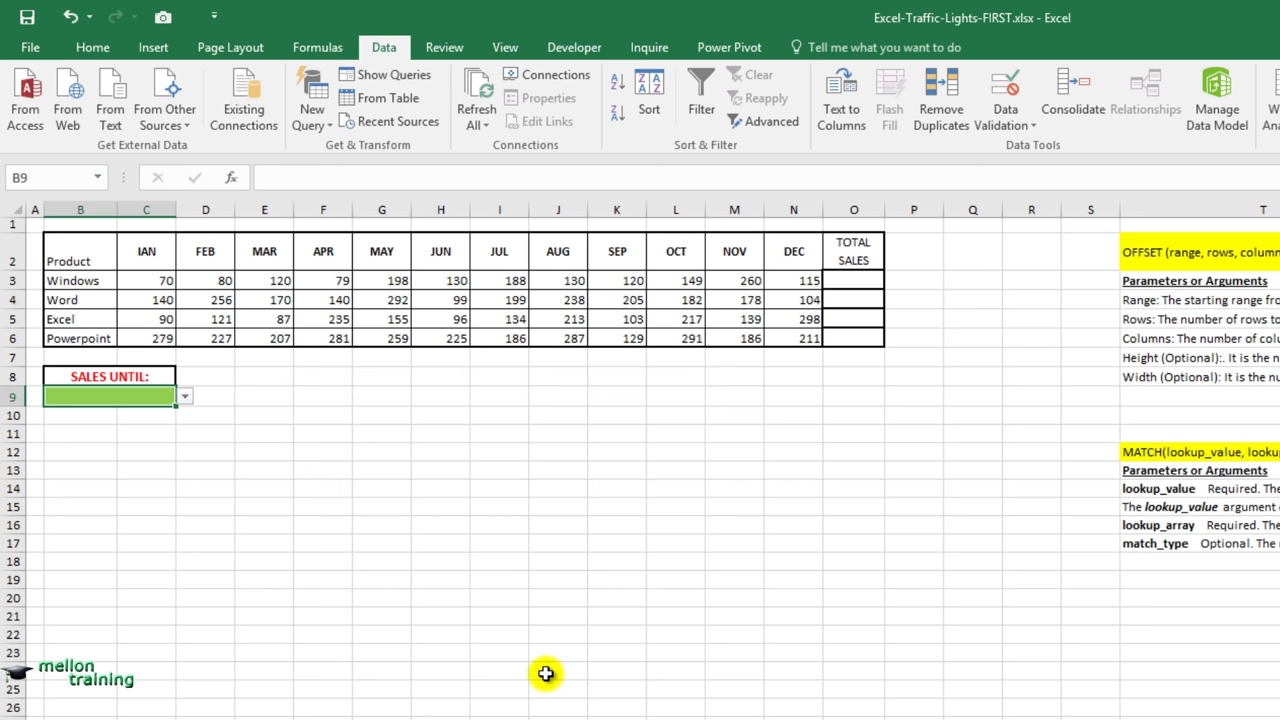
Test B9's month dropdown, then close it without choosing a month
click(185, 397)
drag(189, 434, 186, 466)
click(223, 433)
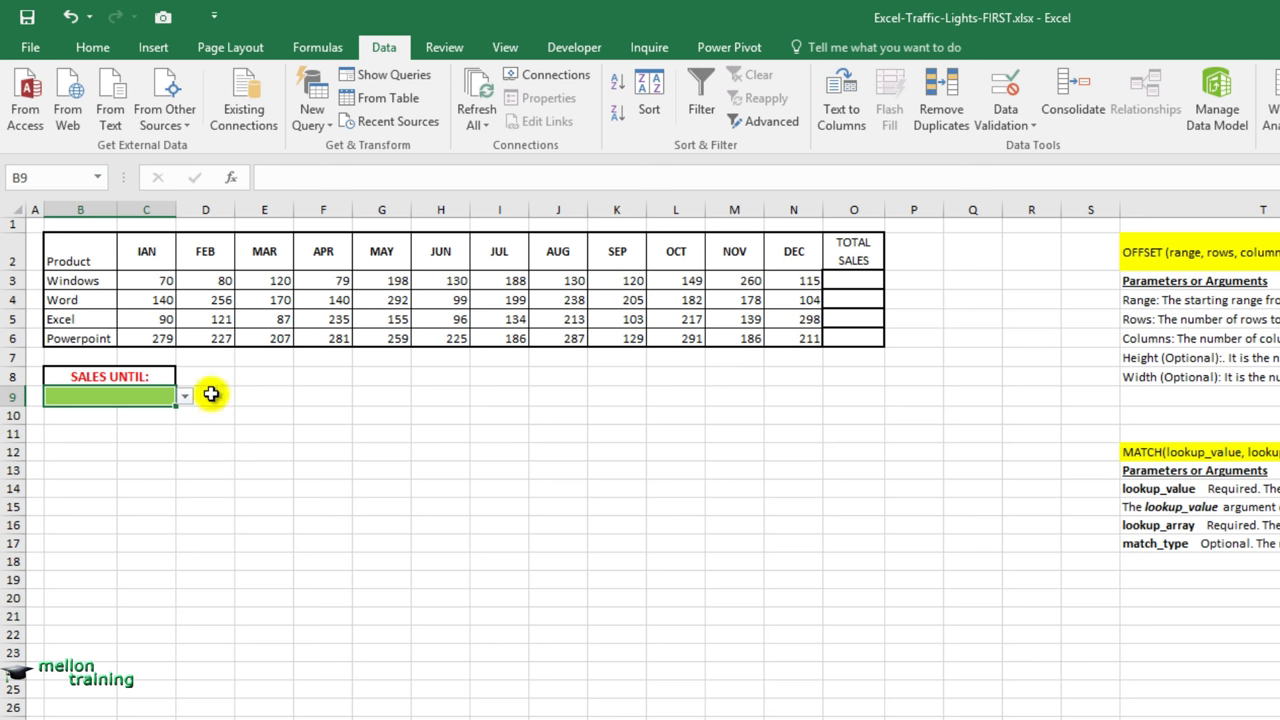
Start a new conditional formatting rule on C2:N2 for cell values equal to =$B$9
click(143, 252)
drag(143, 252, 775, 250)
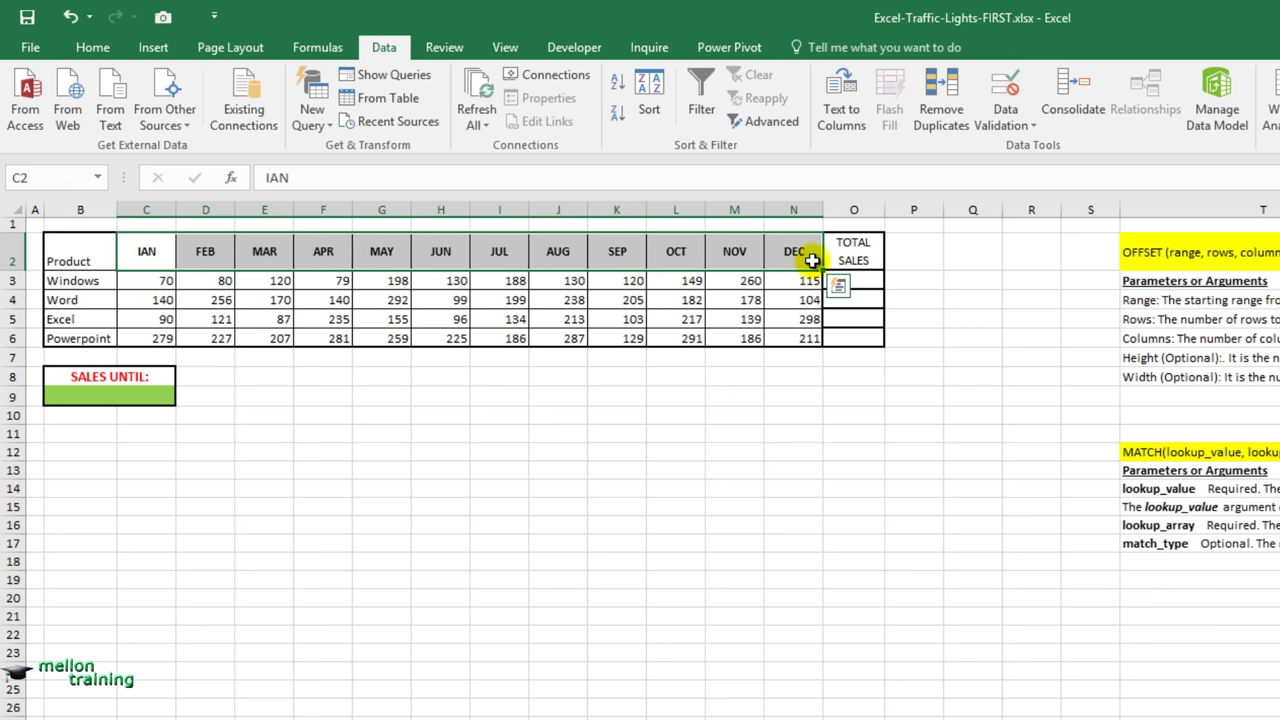
click(95, 50)
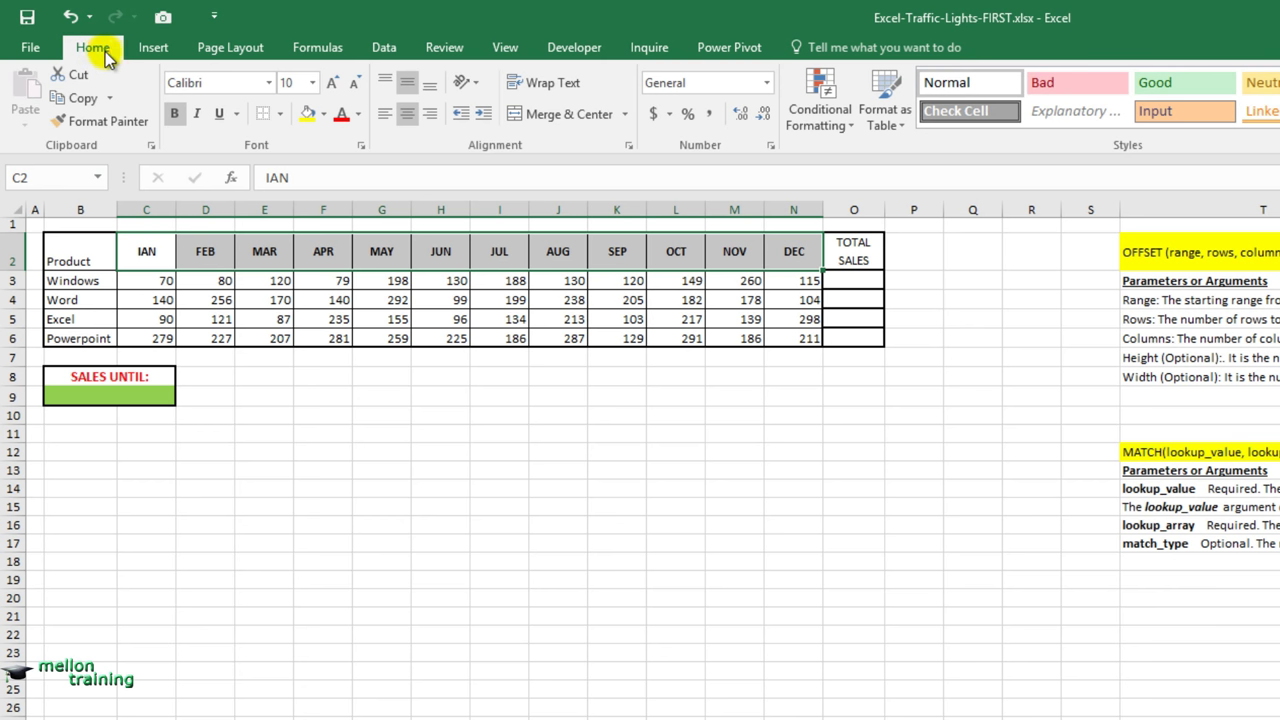
click(840, 130)
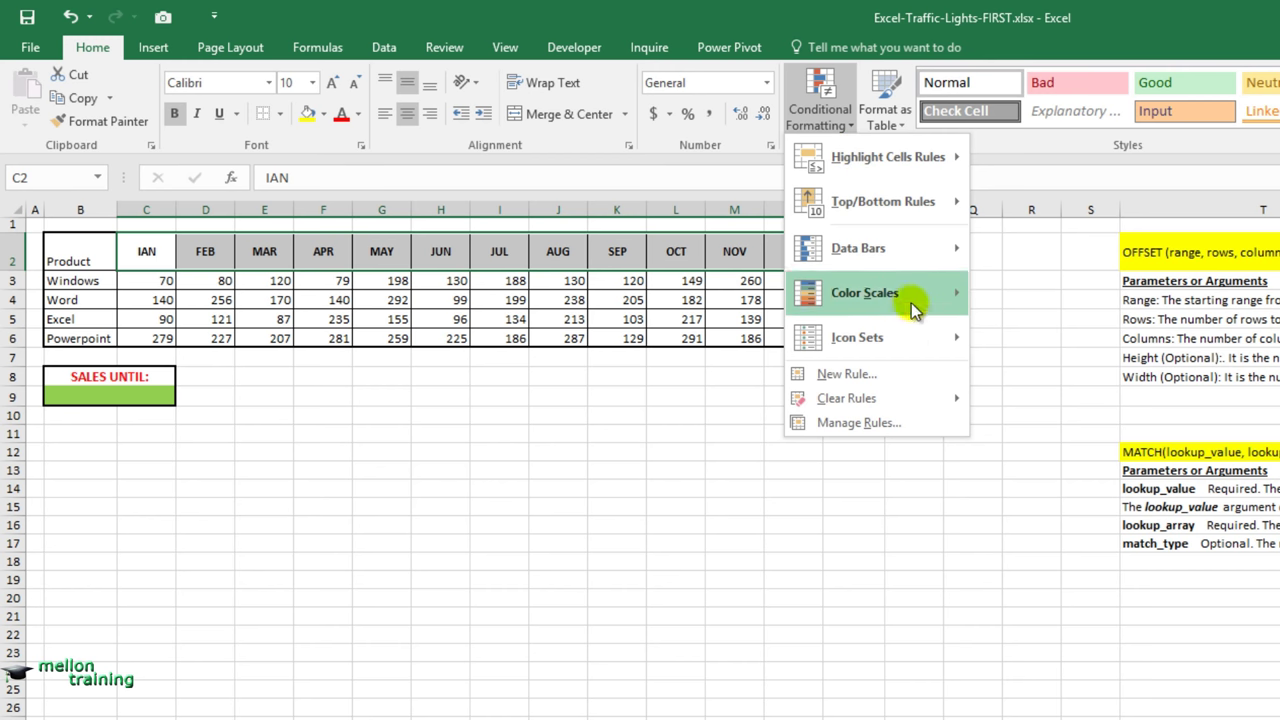
click(926, 374)
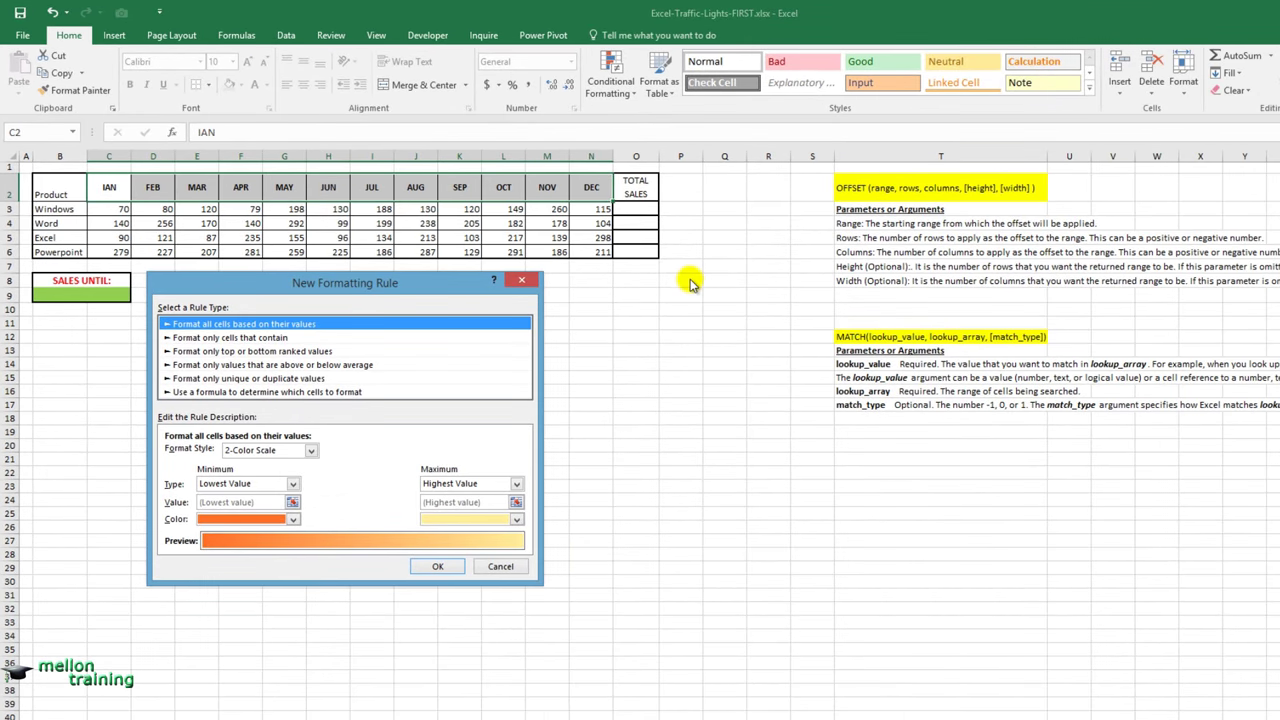
click(369, 338)
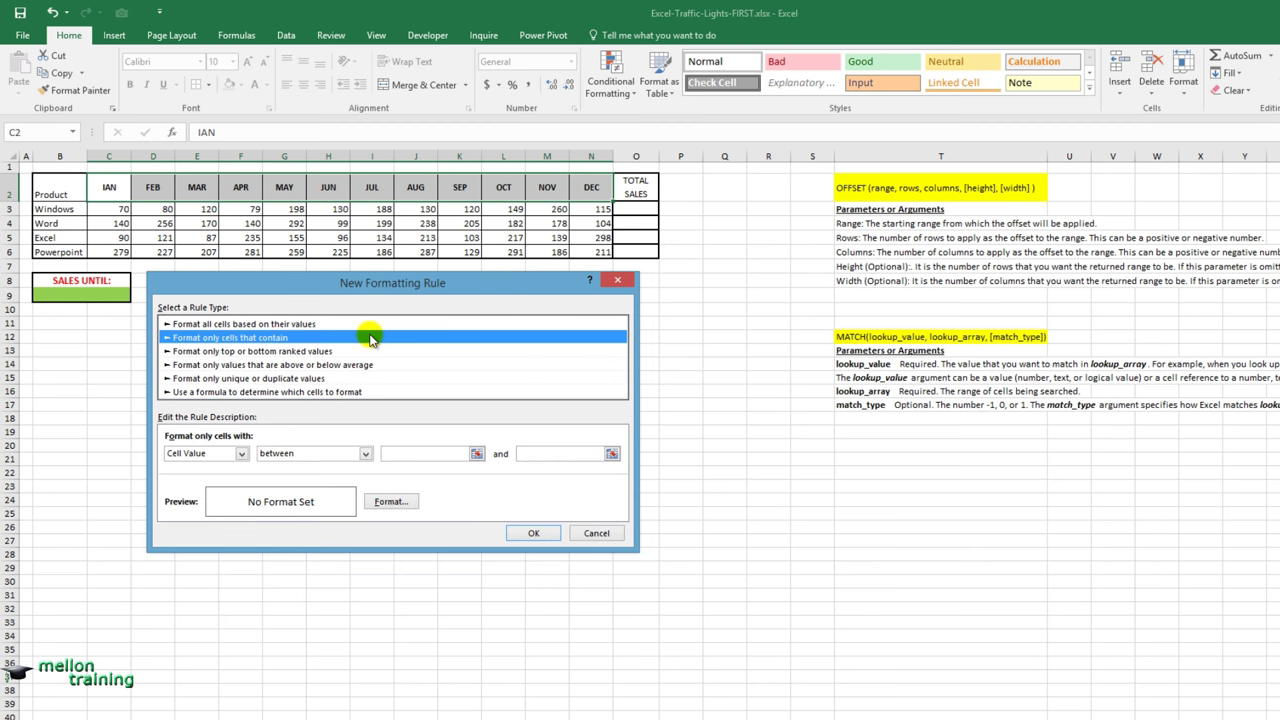
click(366, 454)
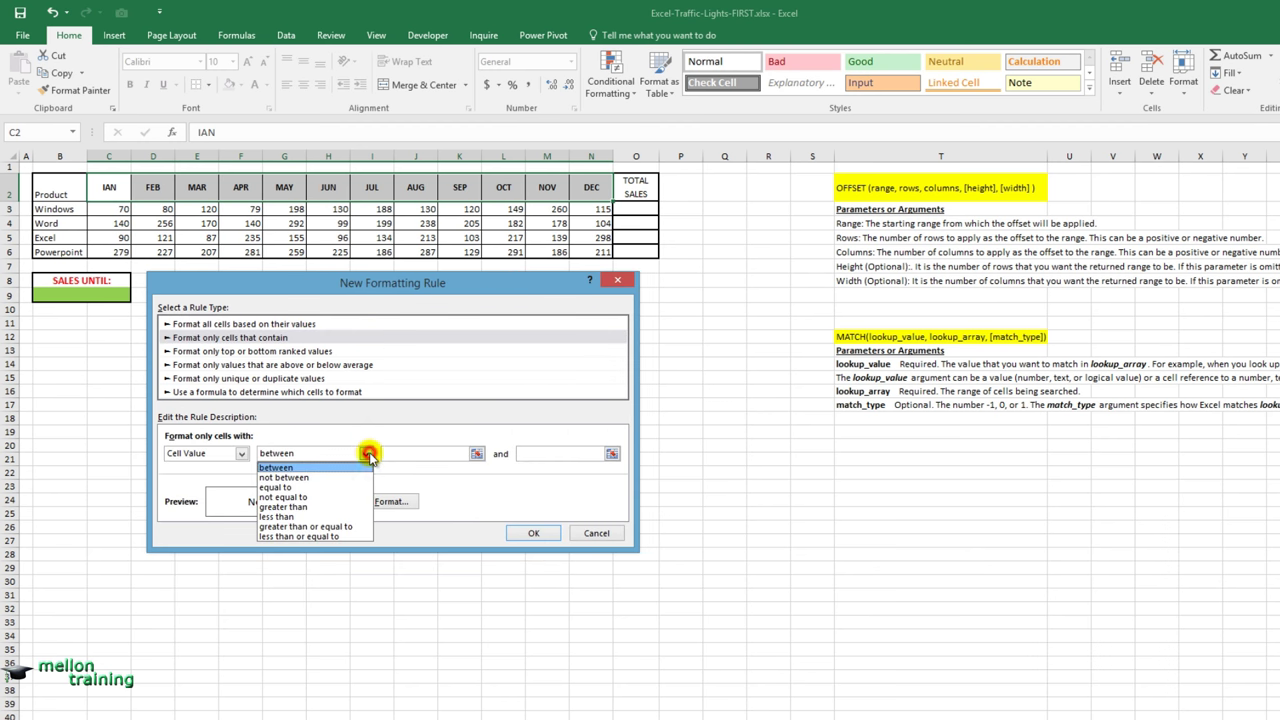
click(355, 487)
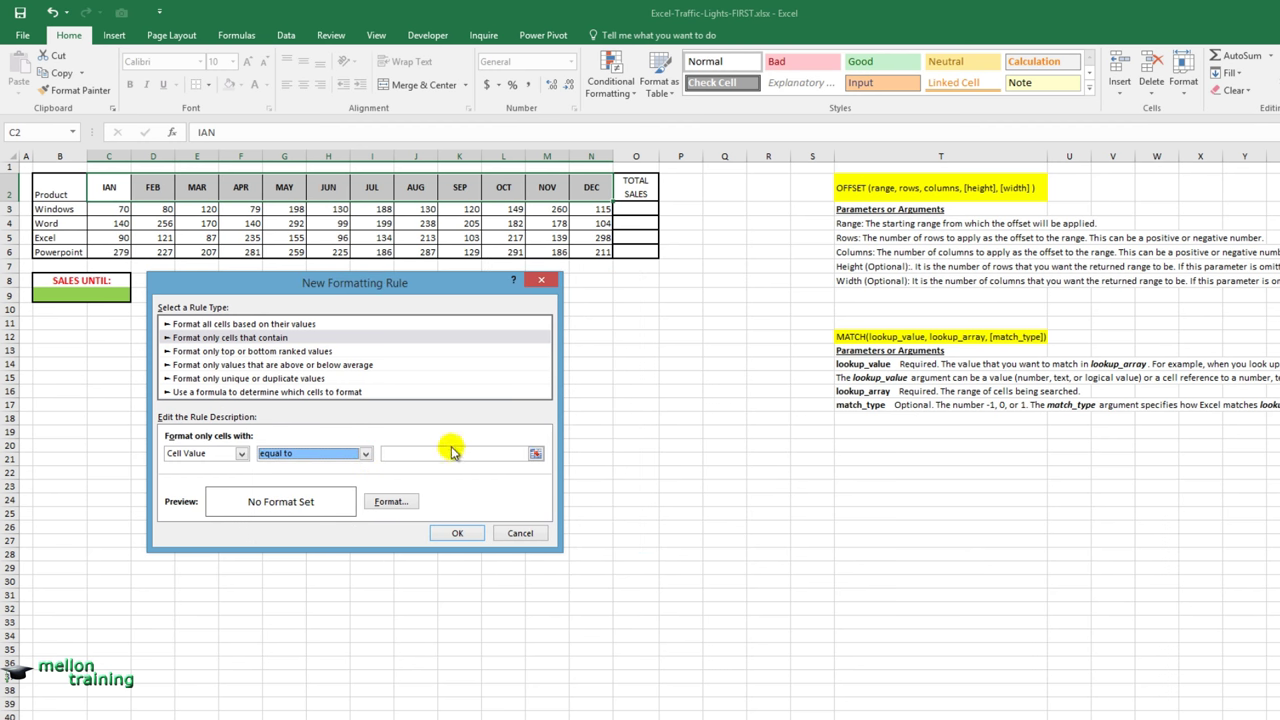
click(533, 454)
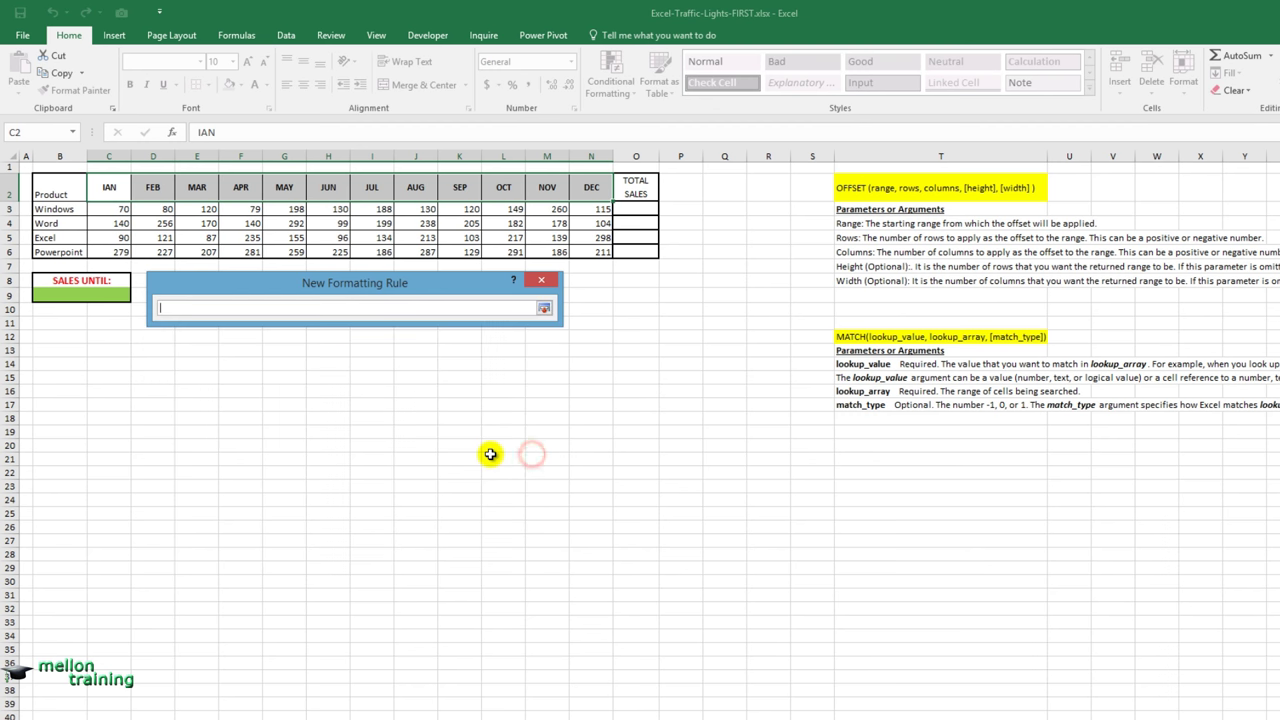
click(107, 294)
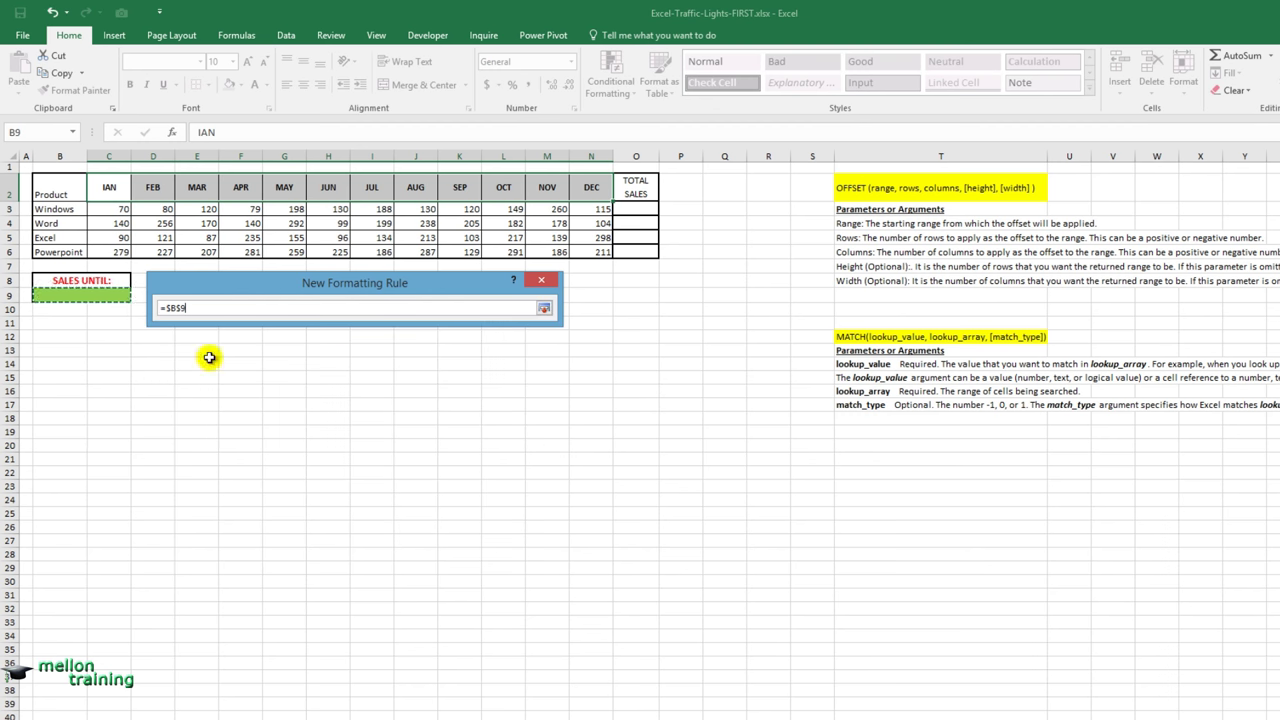
click(544, 308)
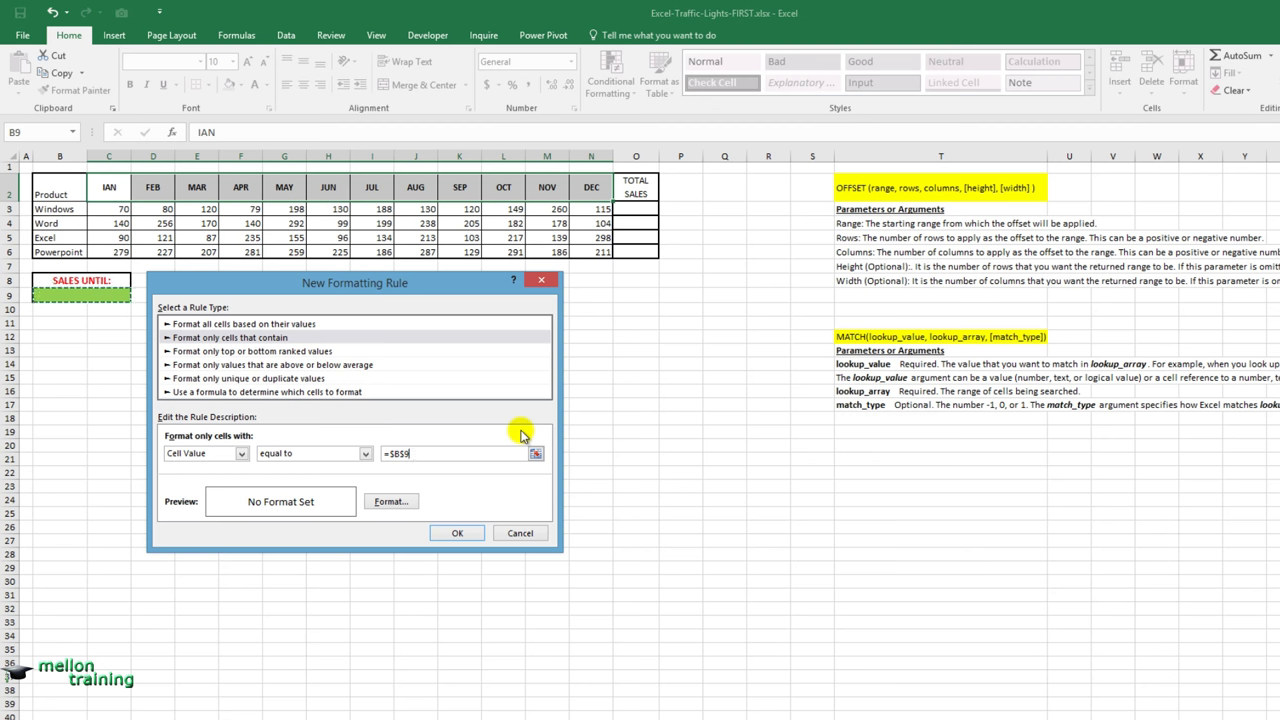
Format the rule with a gradient fill using red as Color 2, and save it
click(404, 503)
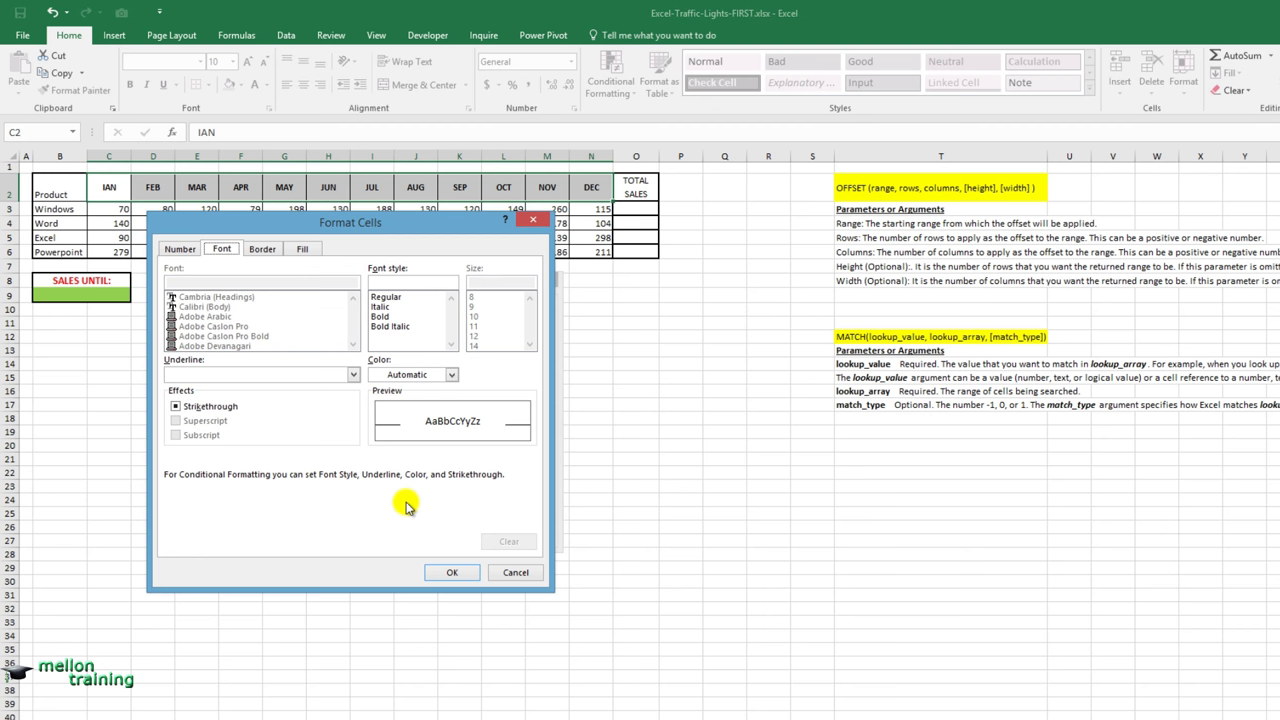
click(305, 250)
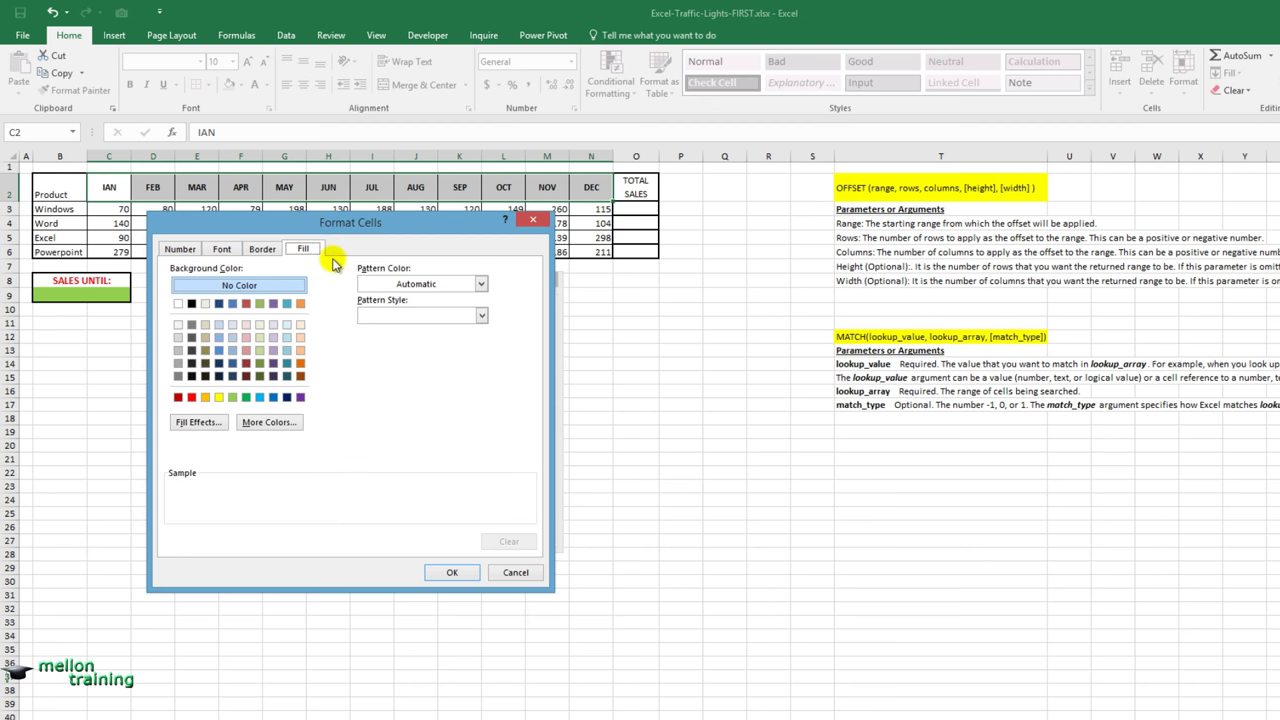
click(200, 425)
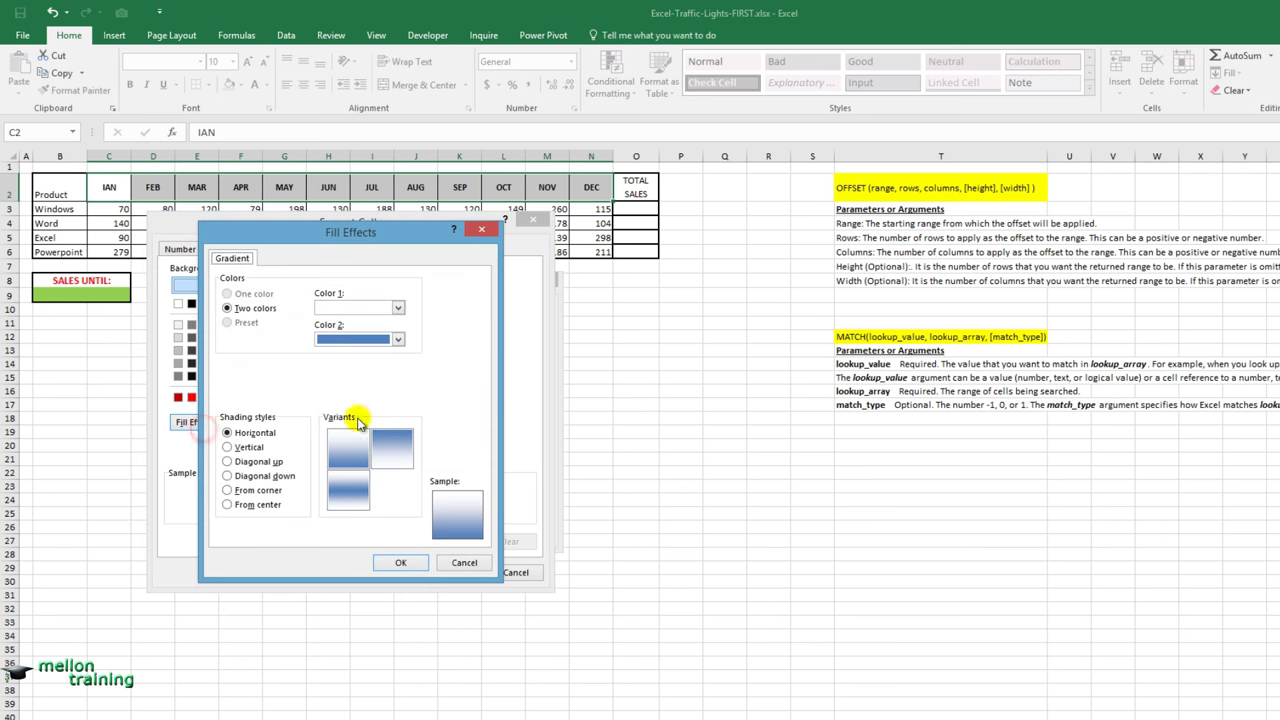
click(398, 341)
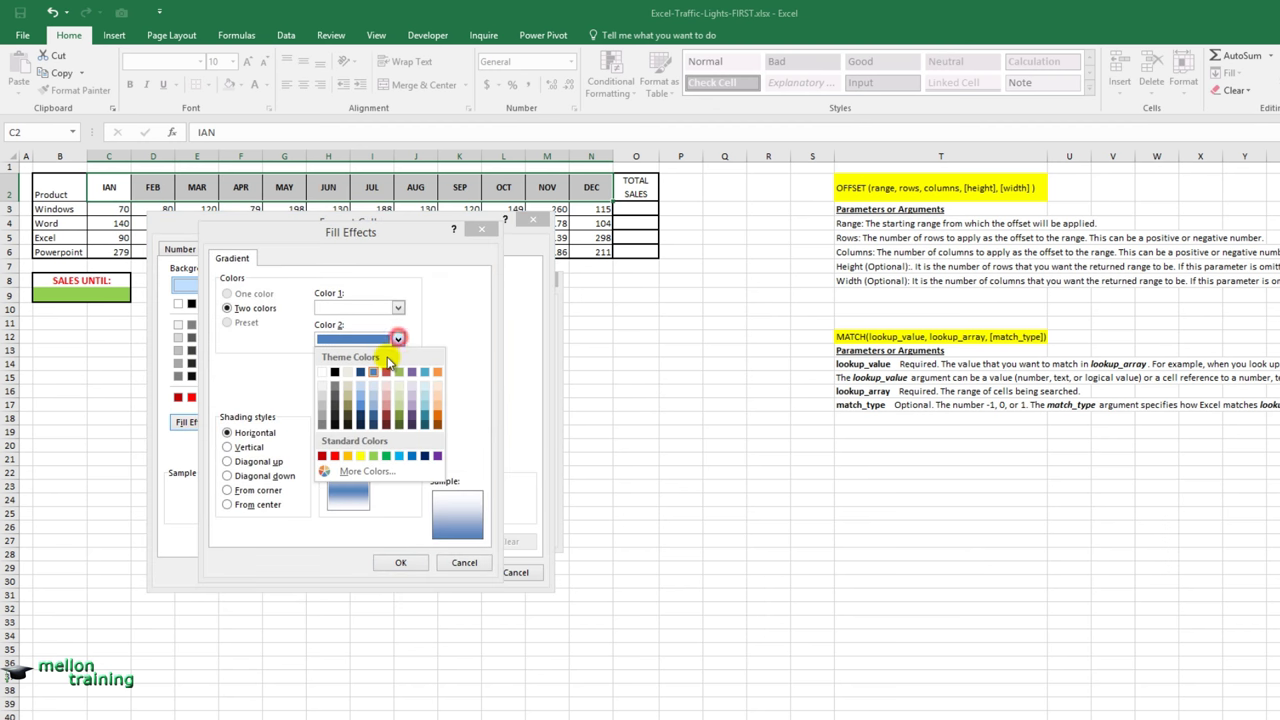
click(335, 457)
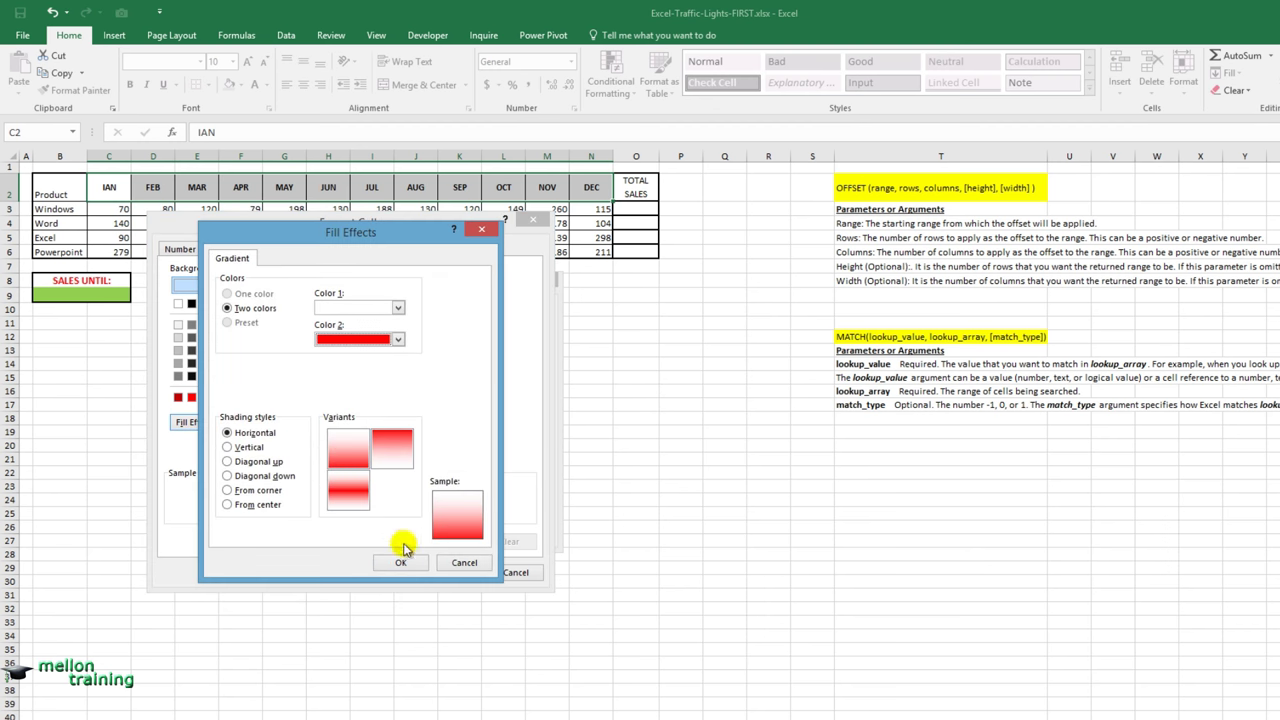
click(400, 563)
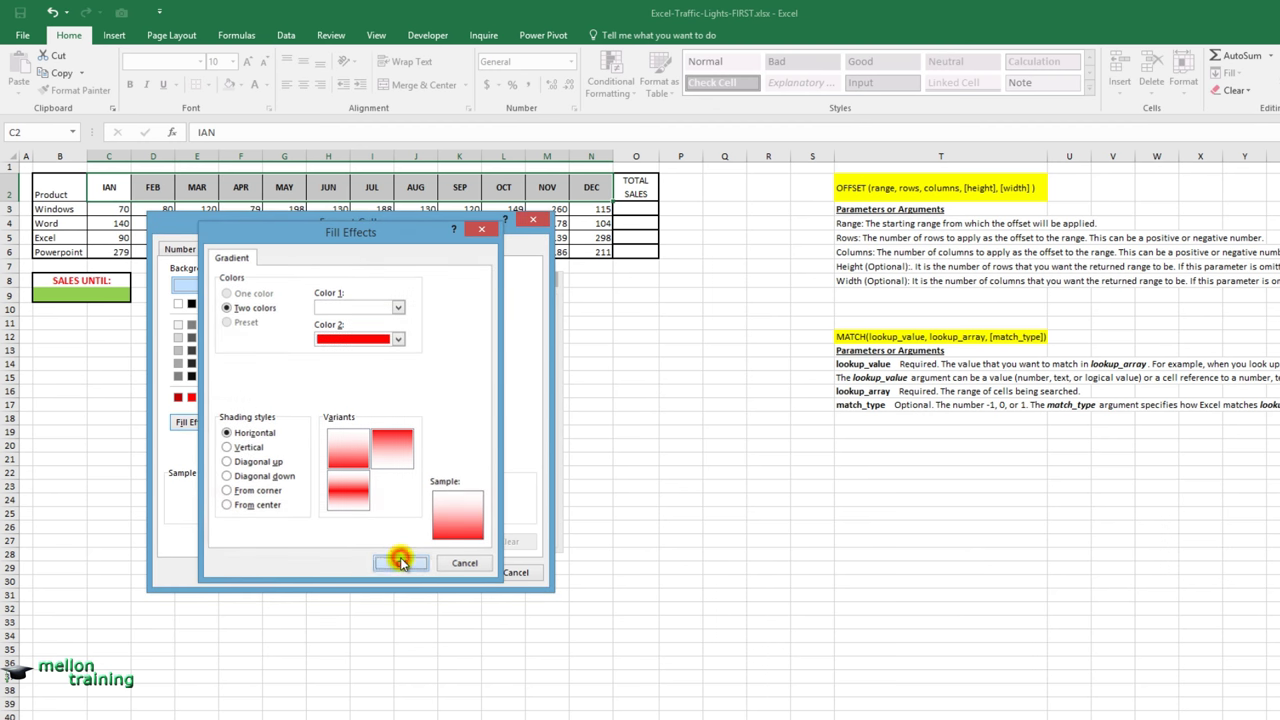
click(457, 572)
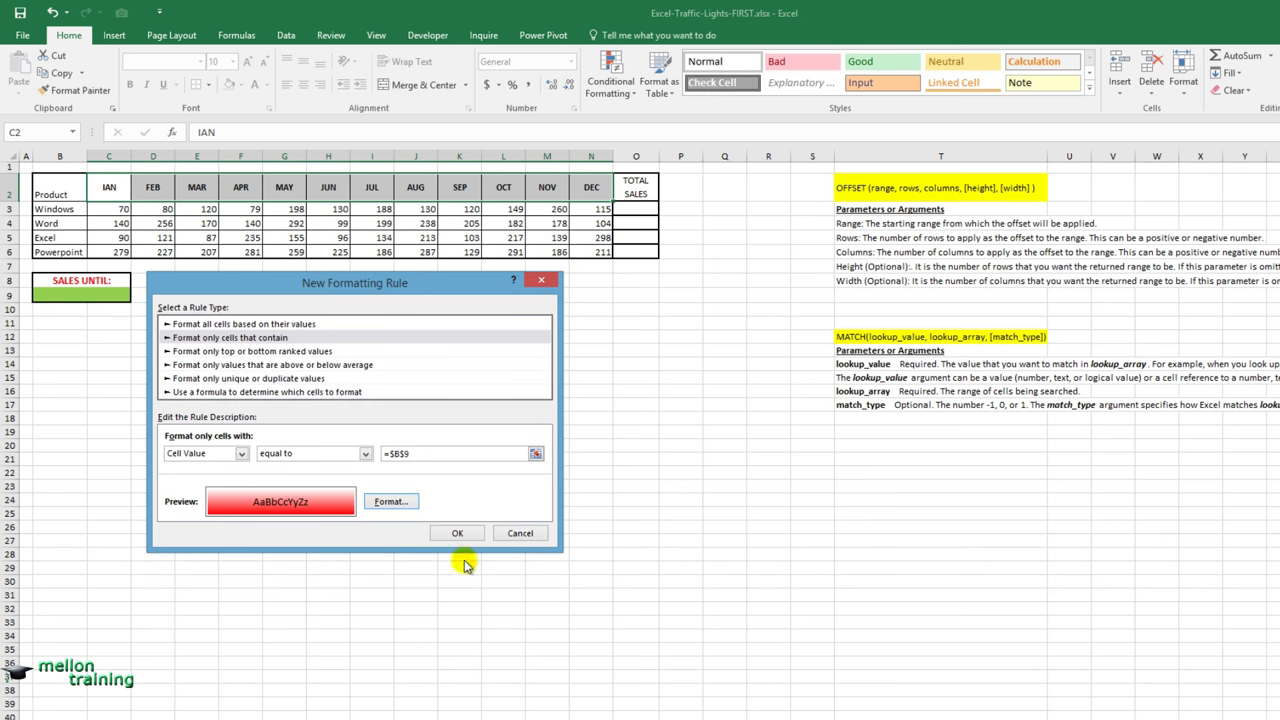
click(457, 533)
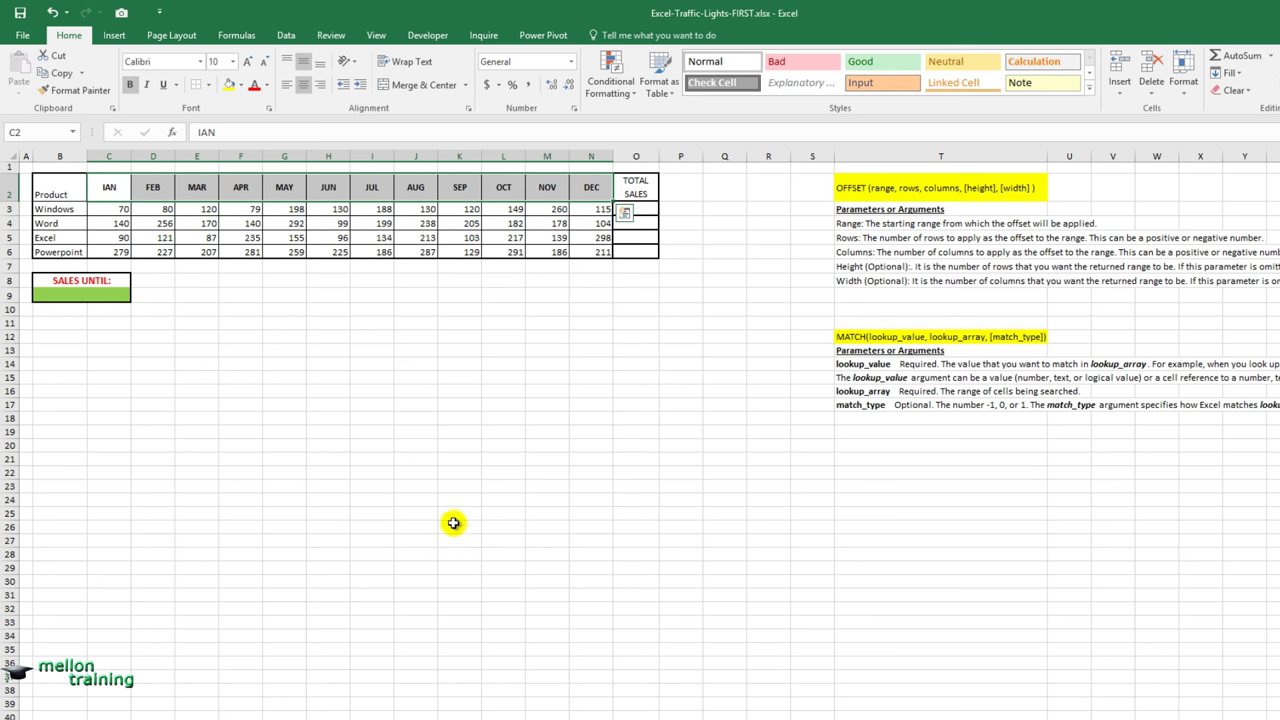
Choose MAR, then SEP, from B9's month dropdown to test the highlight
click(120, 295)
click(138, 296)
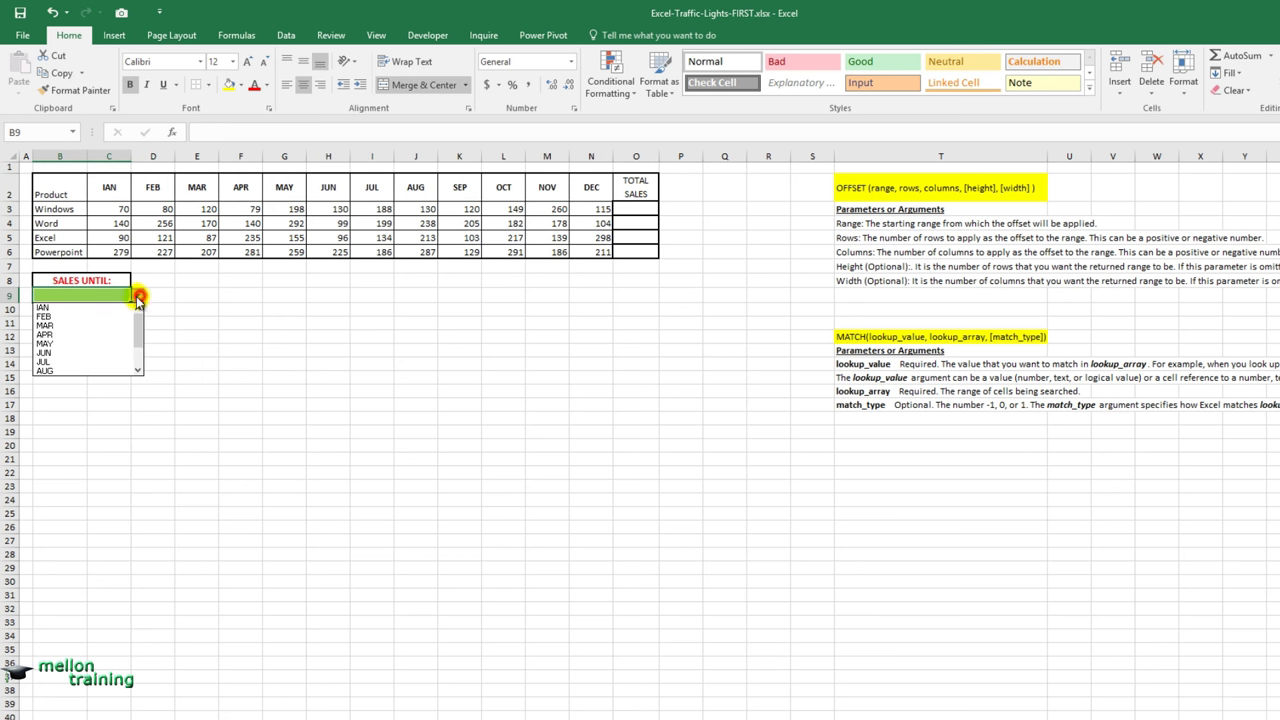
click(111, 326)
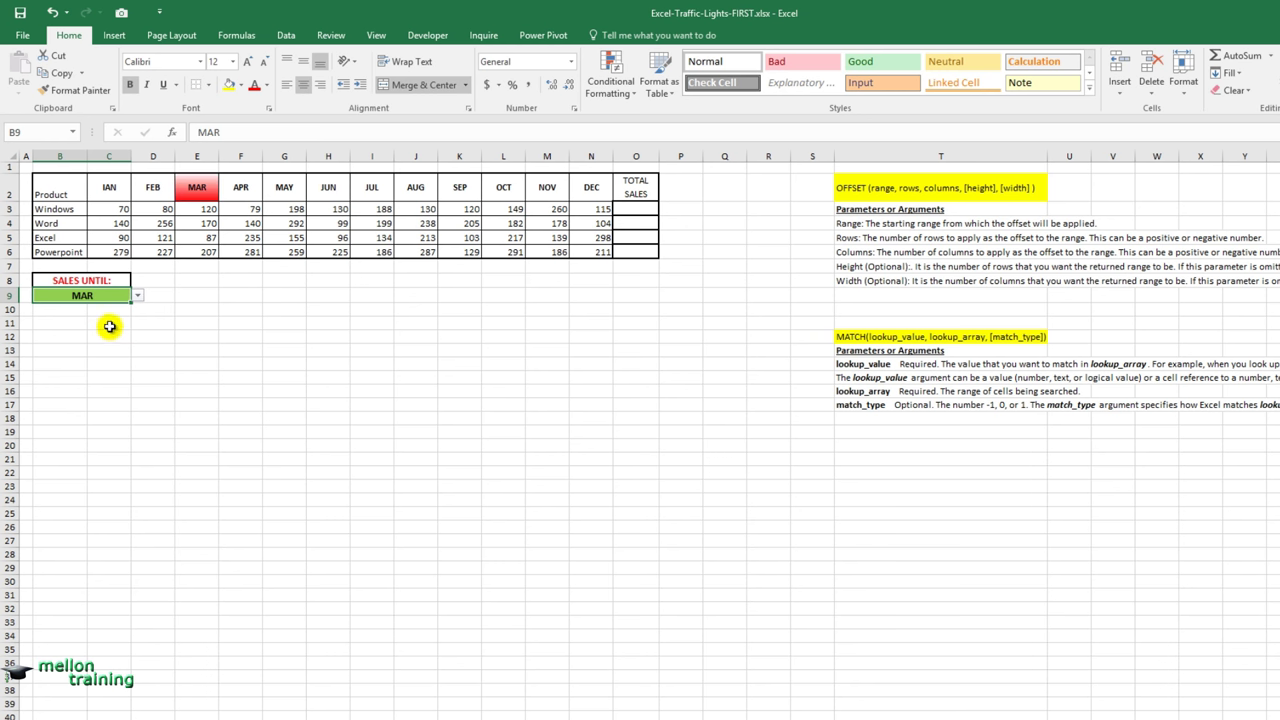
click(138, 296)
click(110, 361)
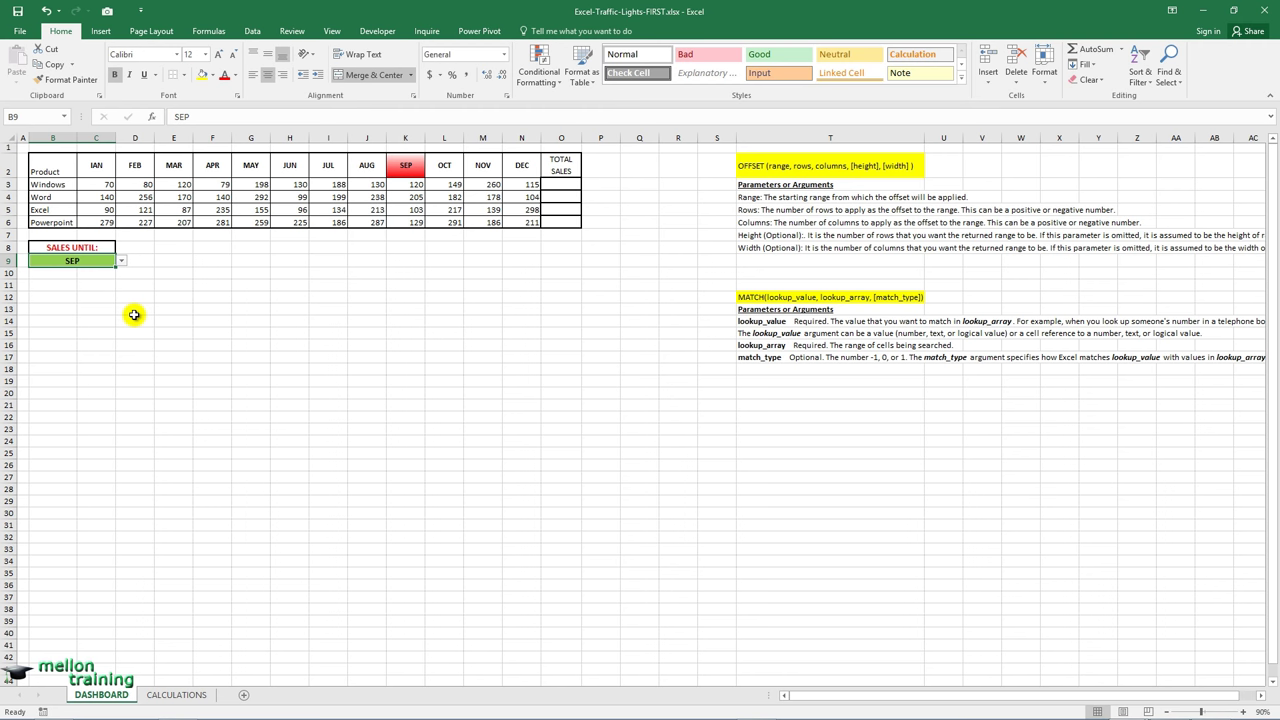
Enter a test formula =OFFSET(C3,3,2 in B20, offsetting 3 rows and 2 columns from C3
click(49, 394)
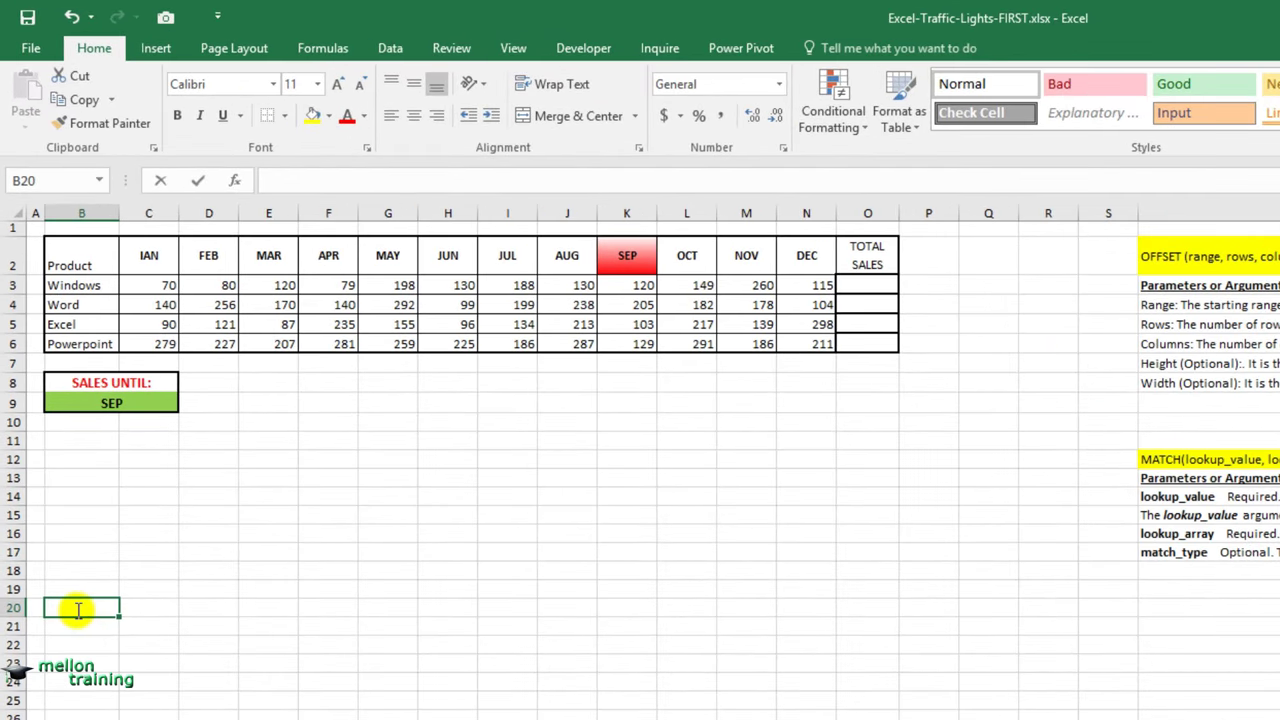
text(=)
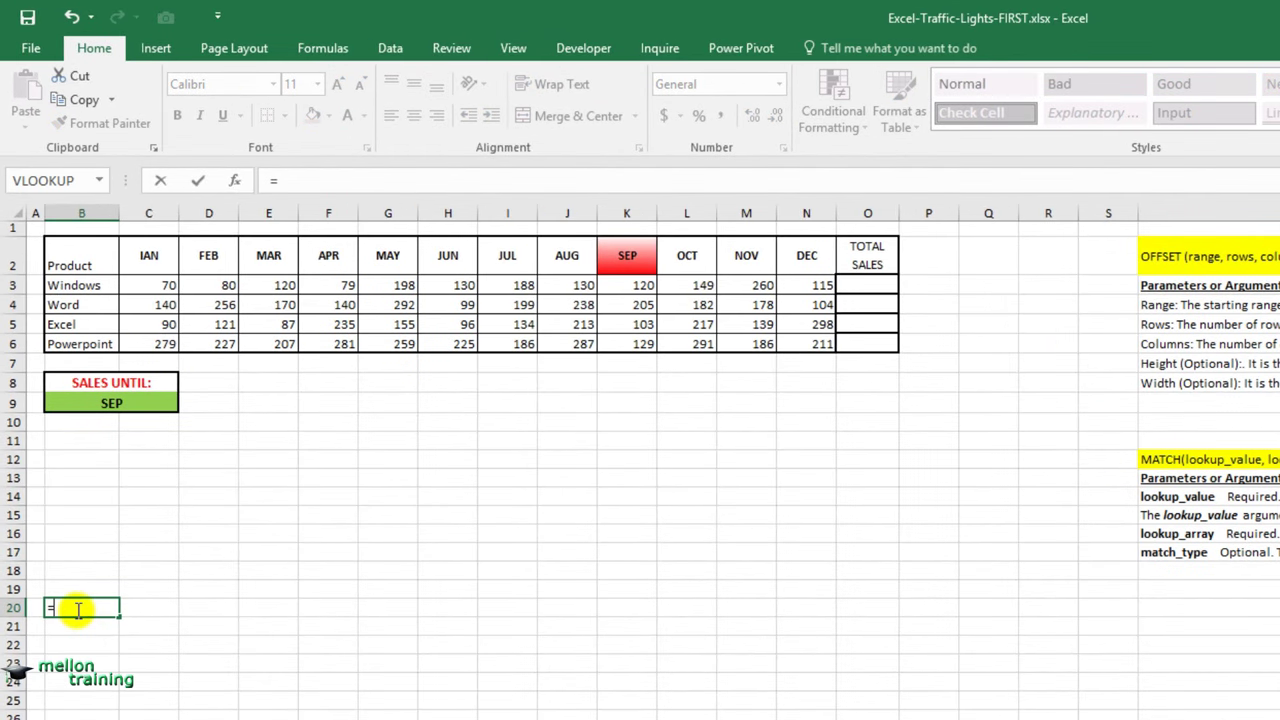
text(offset)
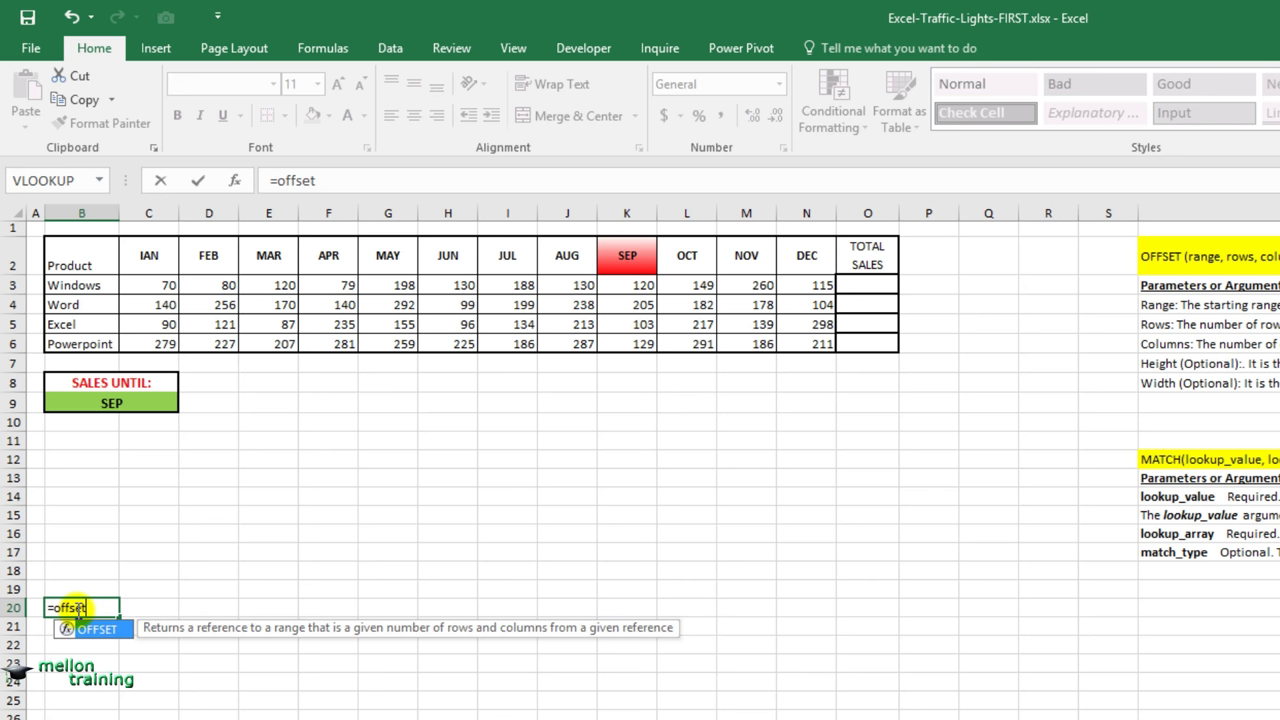
key(Tab)
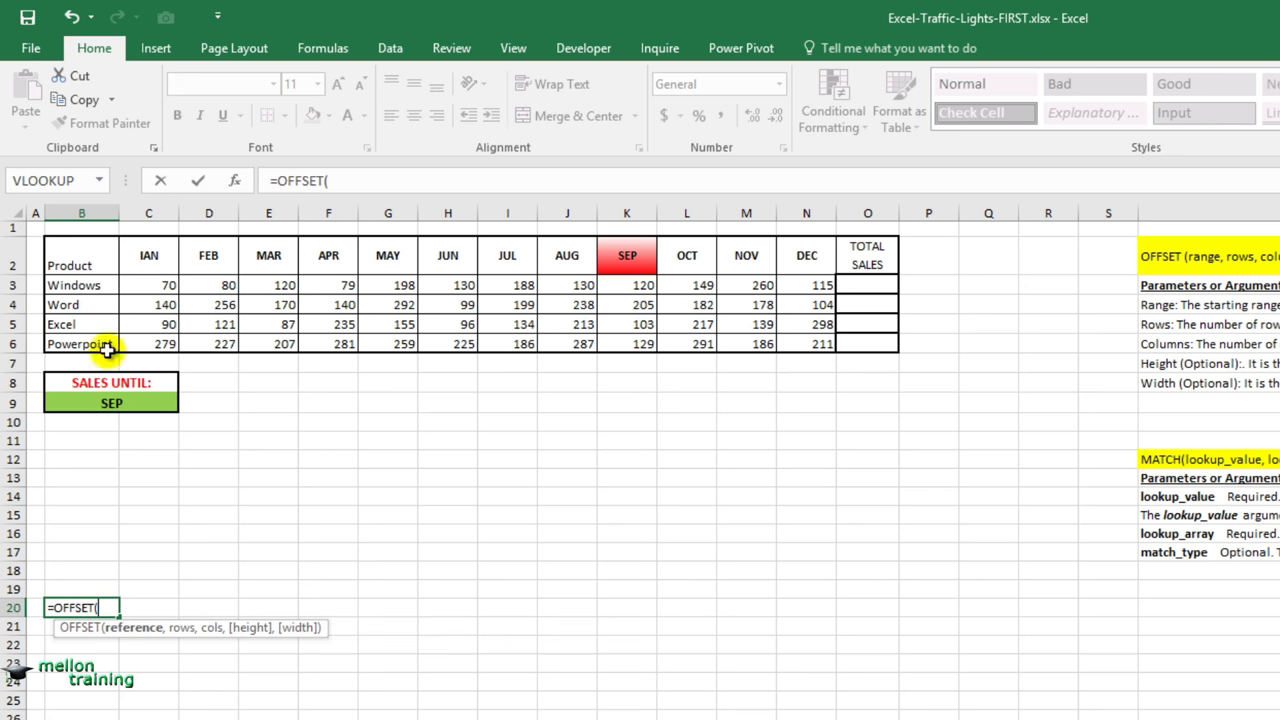
click(143, 286)
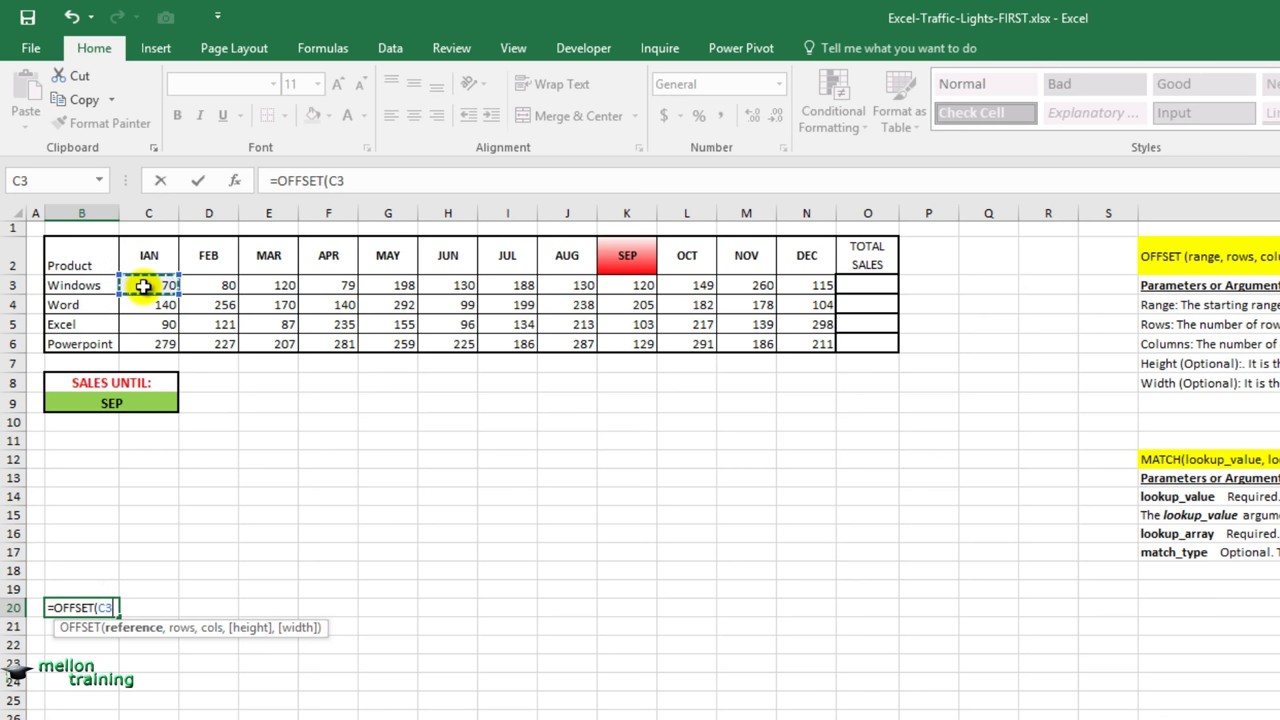
text(,3)
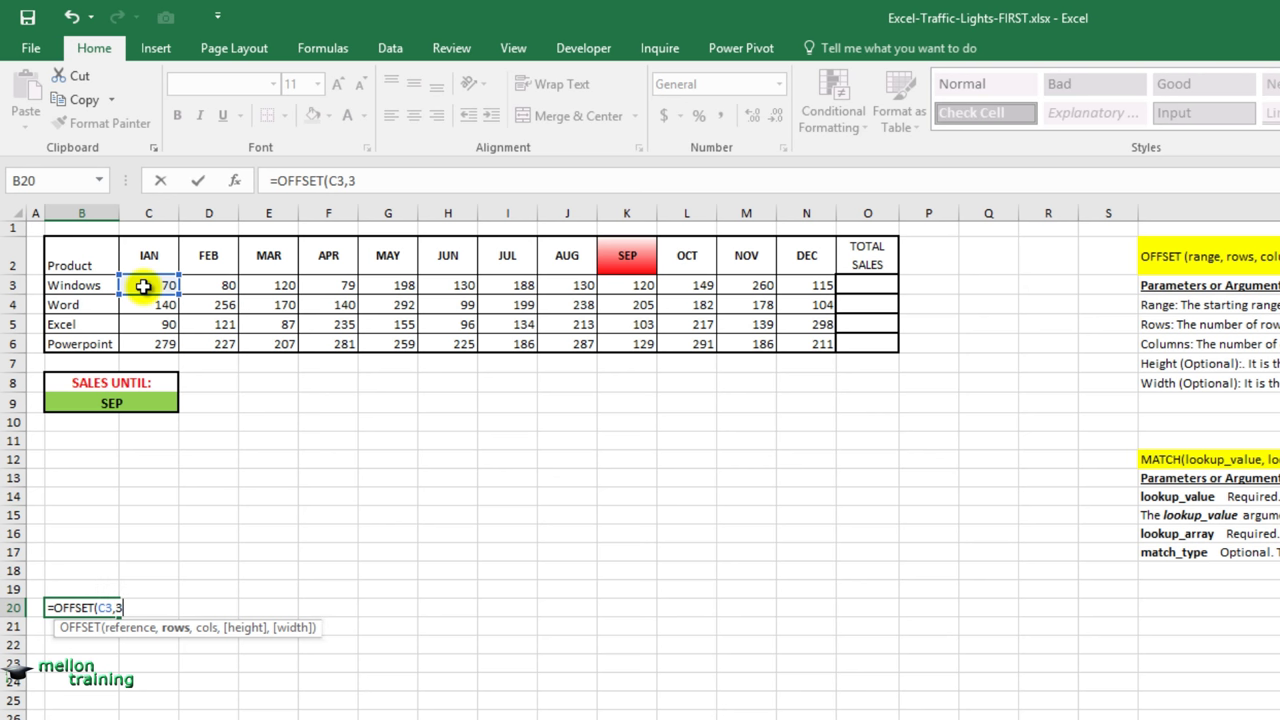
text(,2)
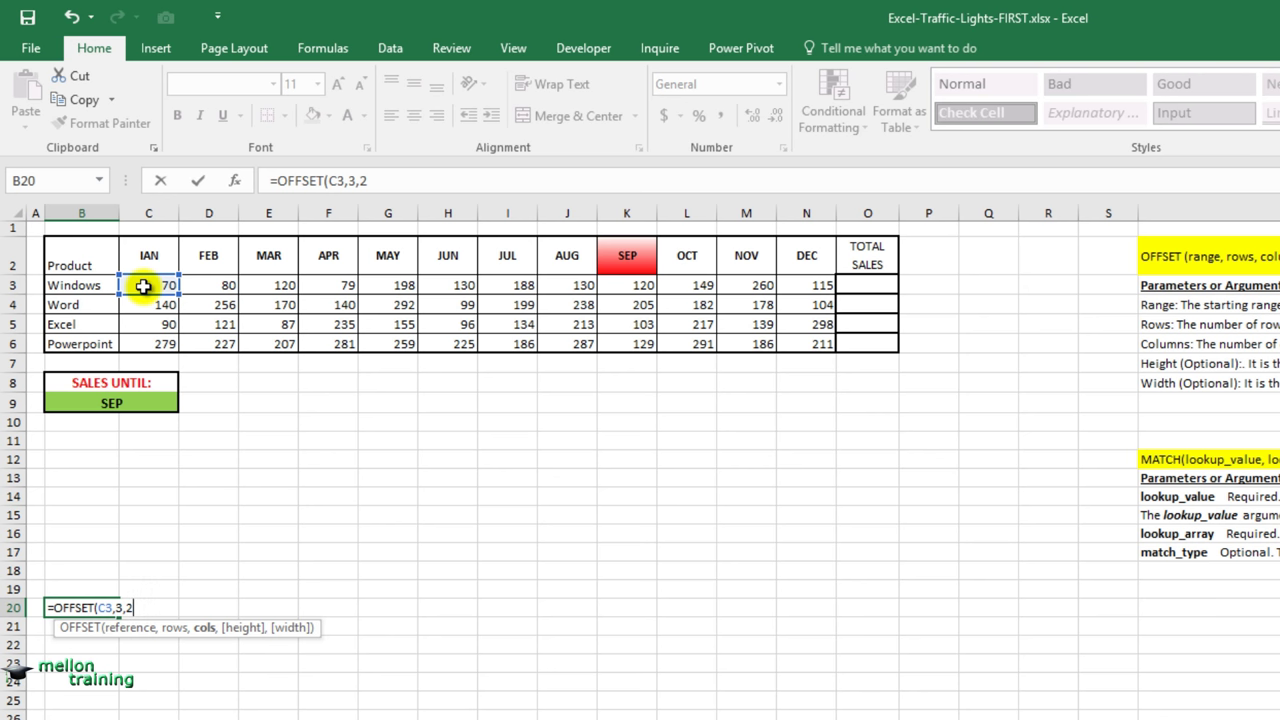
key(Return)
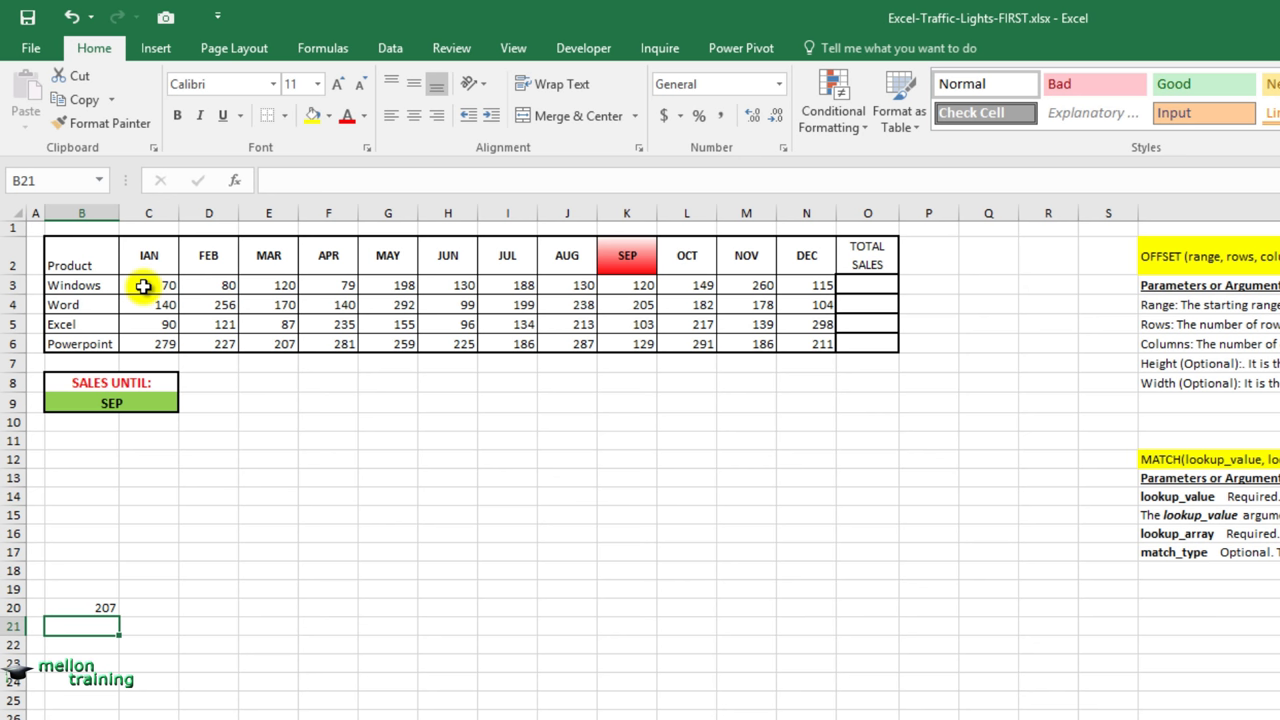
Enter =MATCH(70,C3:N3,0) in B21 and check it returns position 1
text(=m)
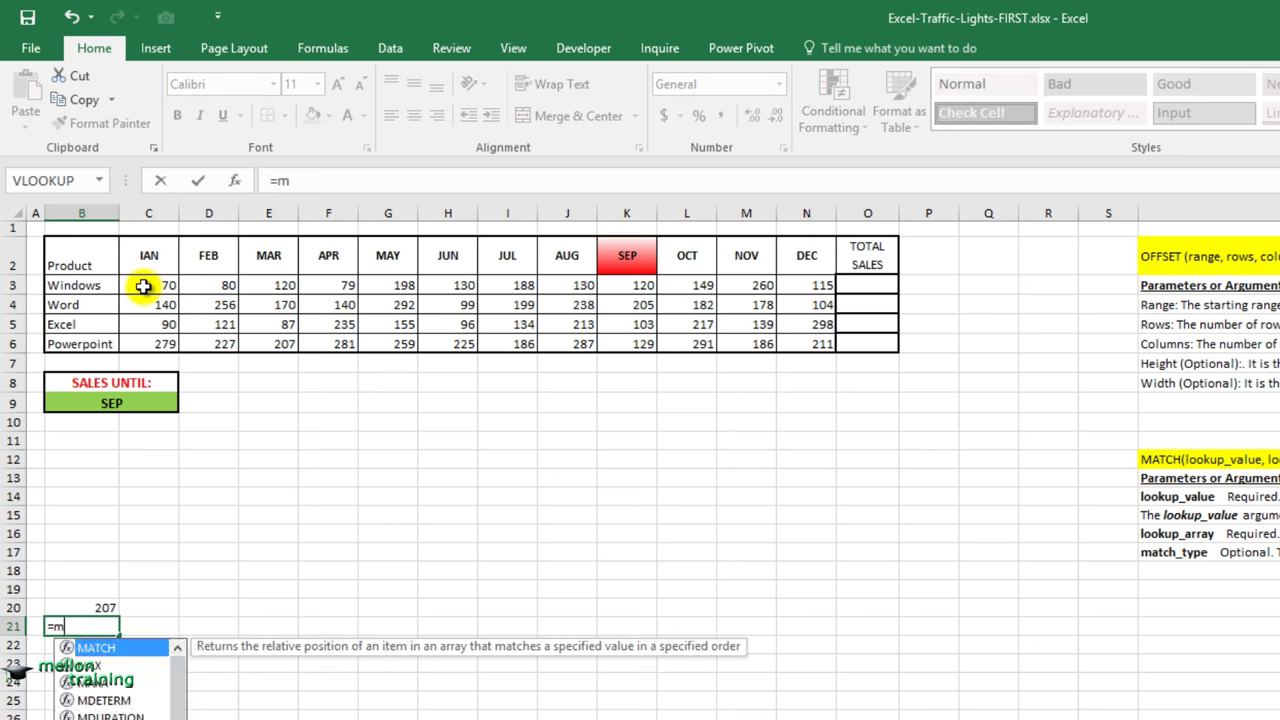
text(atch)
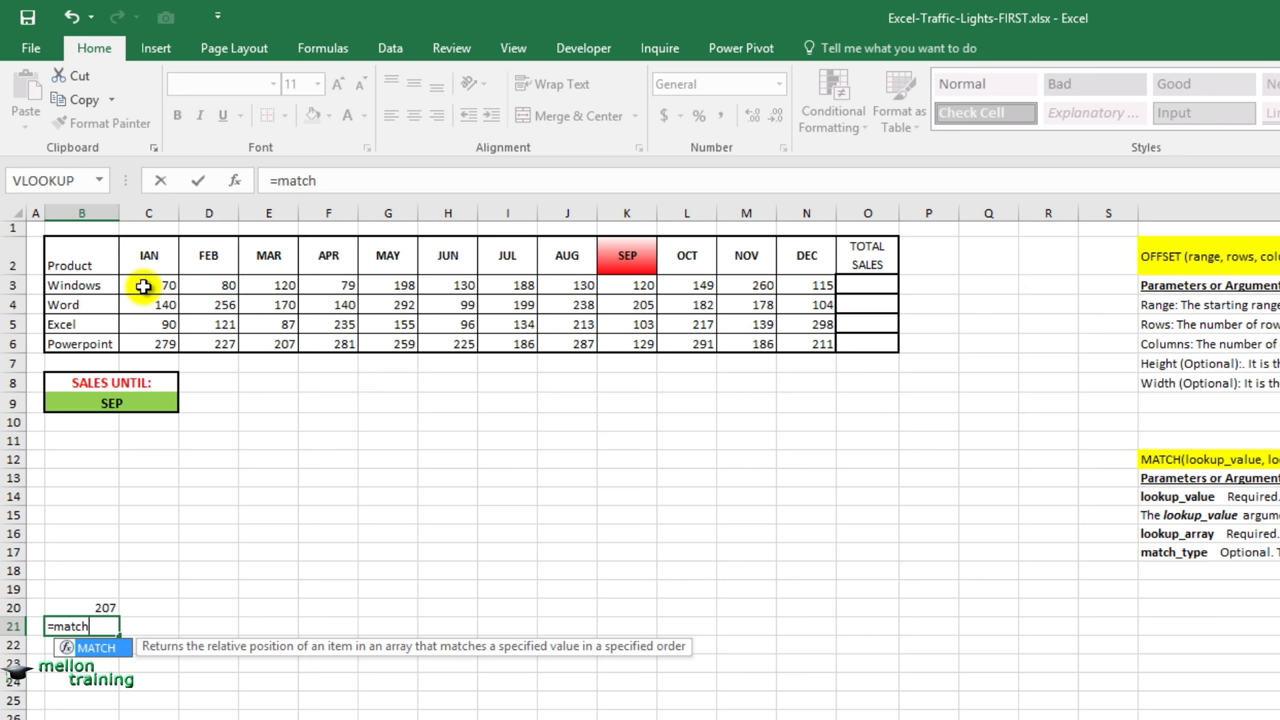
text((70)
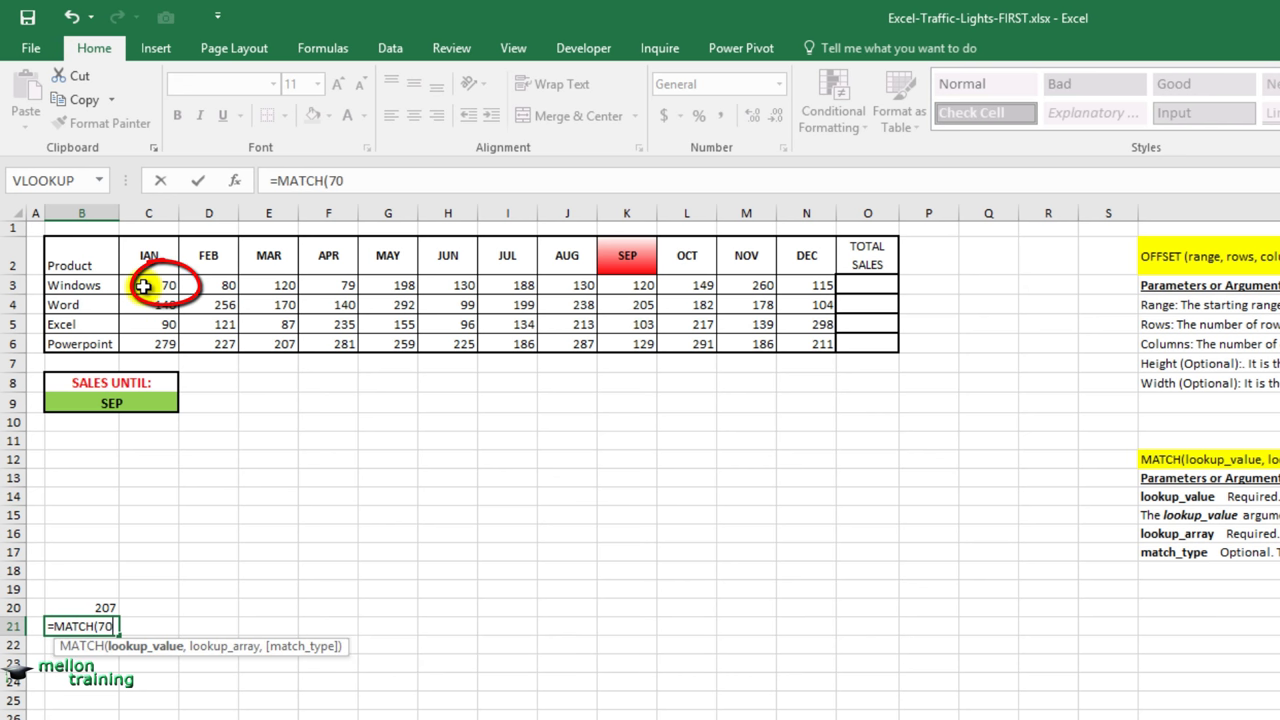
text(,c)
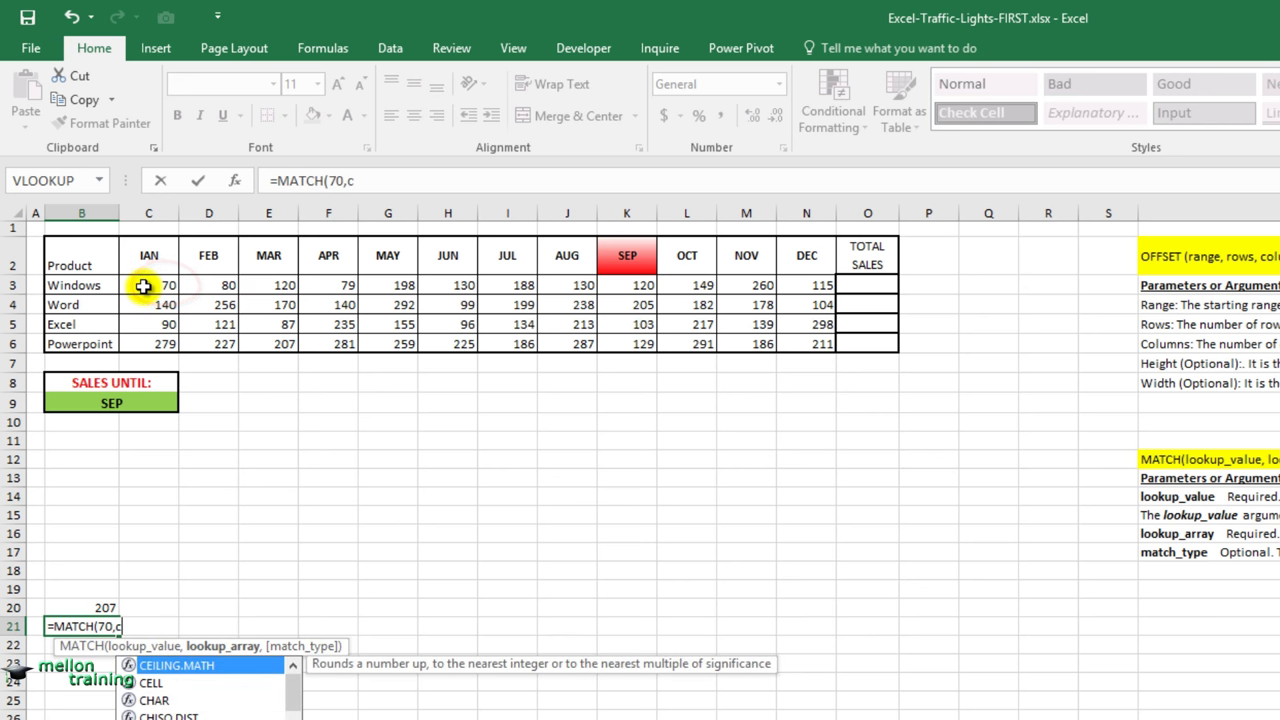
text(3:n3)
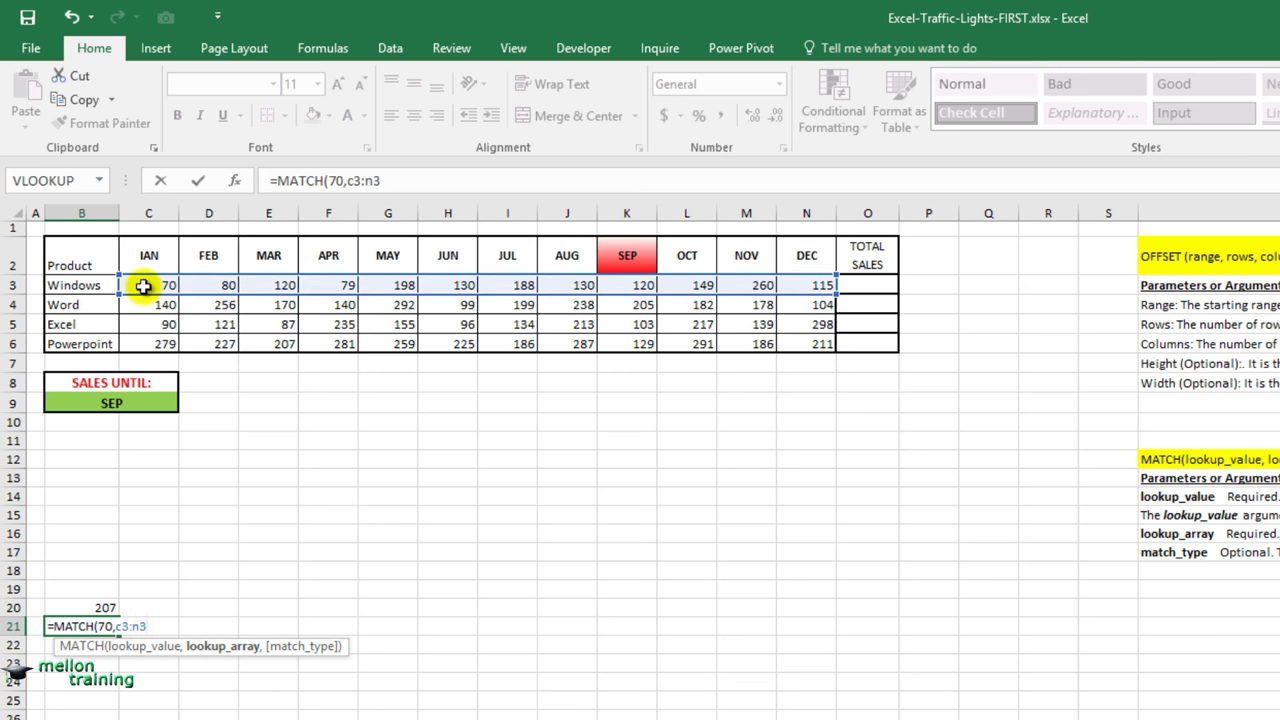
text(,0)
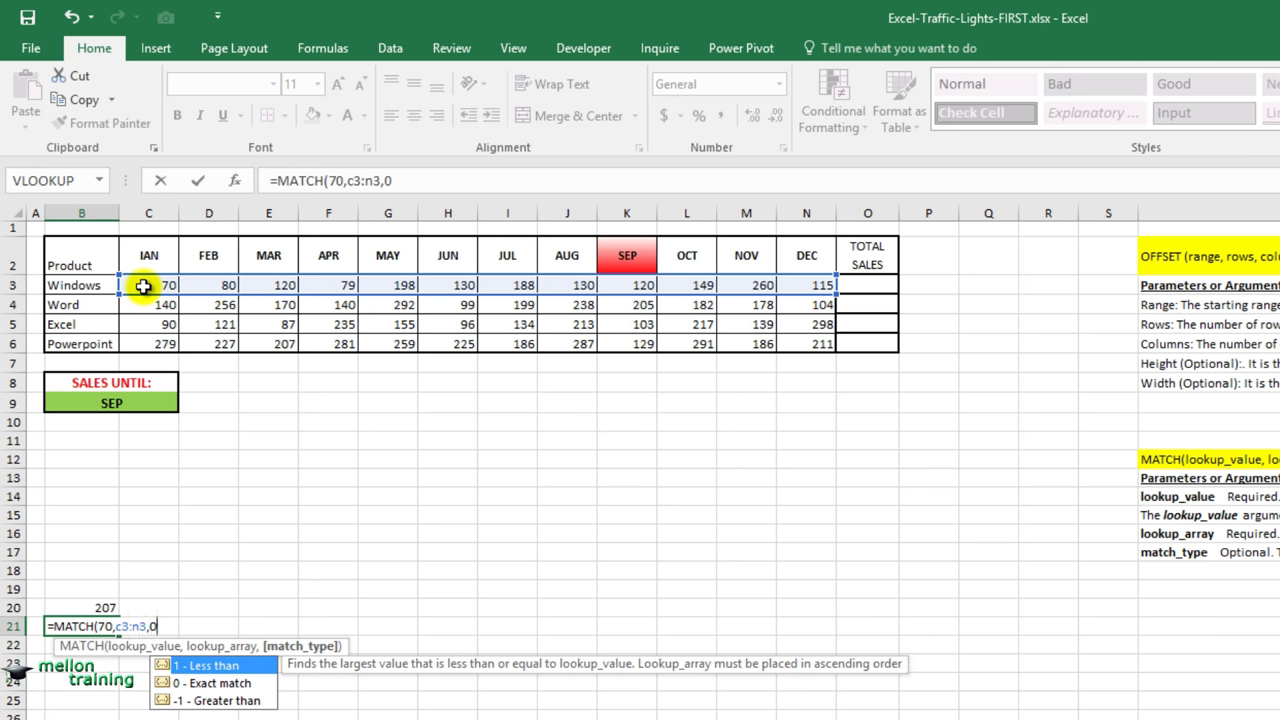
text())
key(Return)
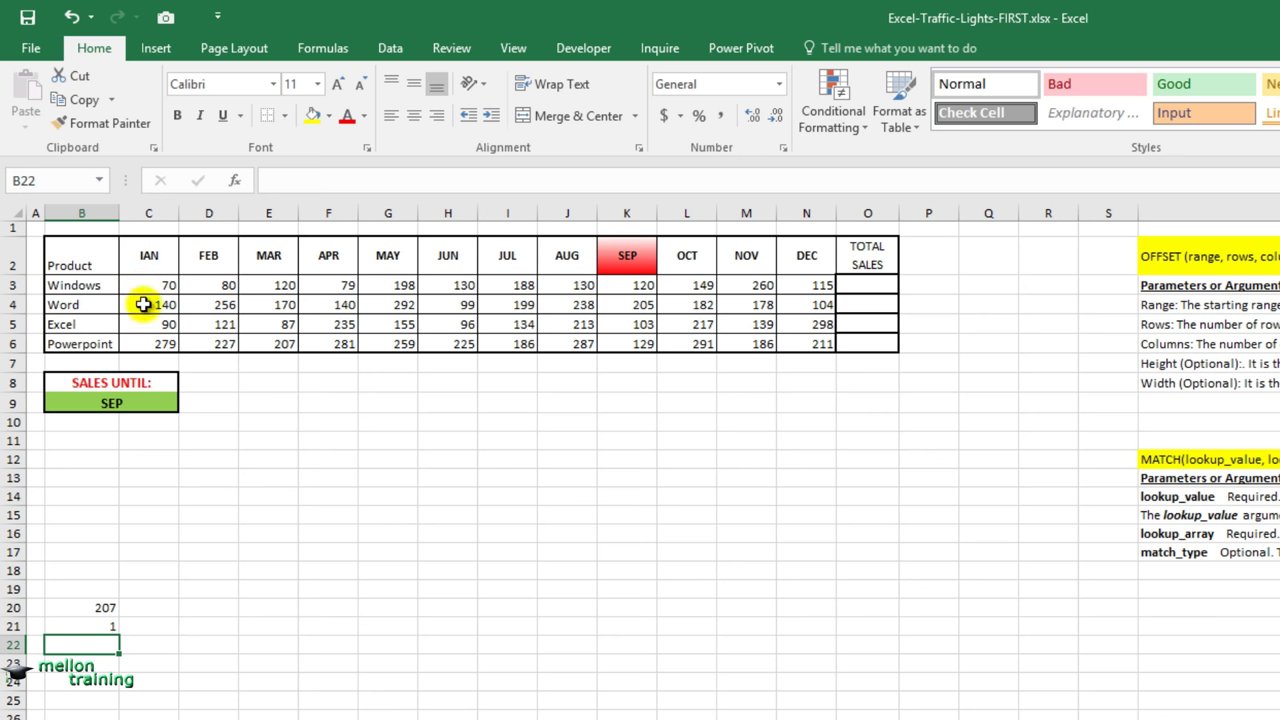
click(93, 627)
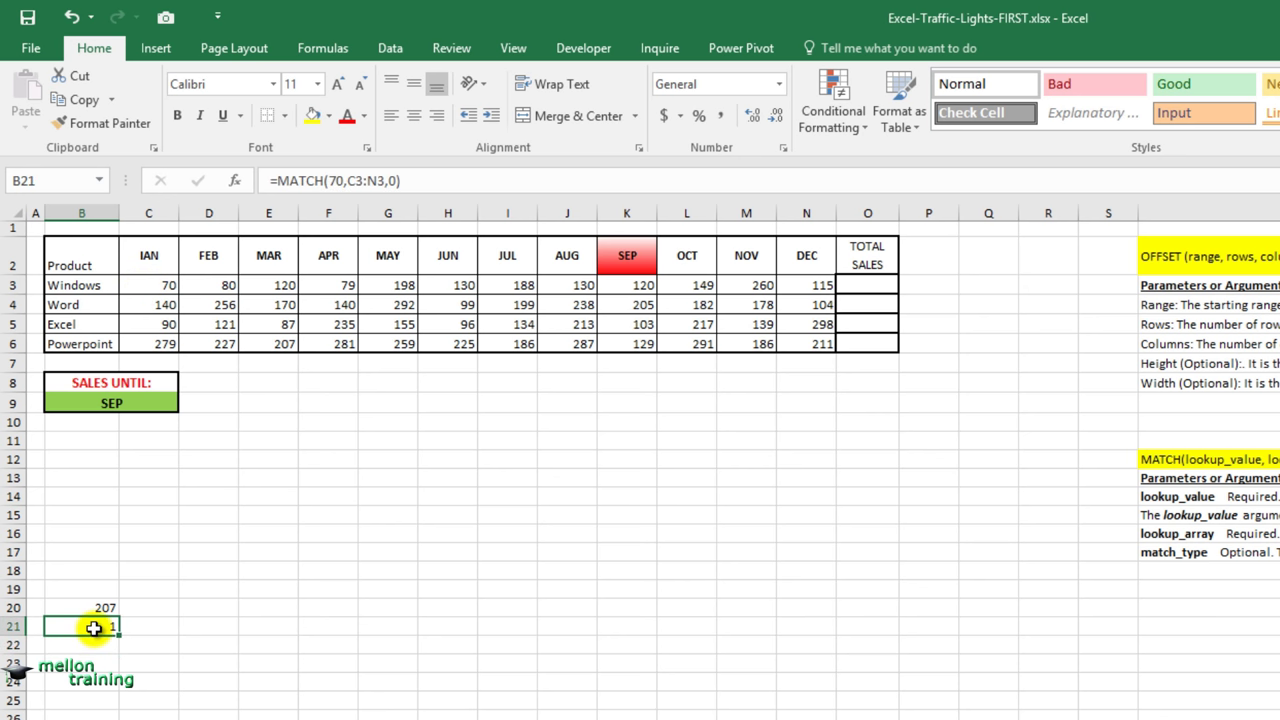
key(Down)
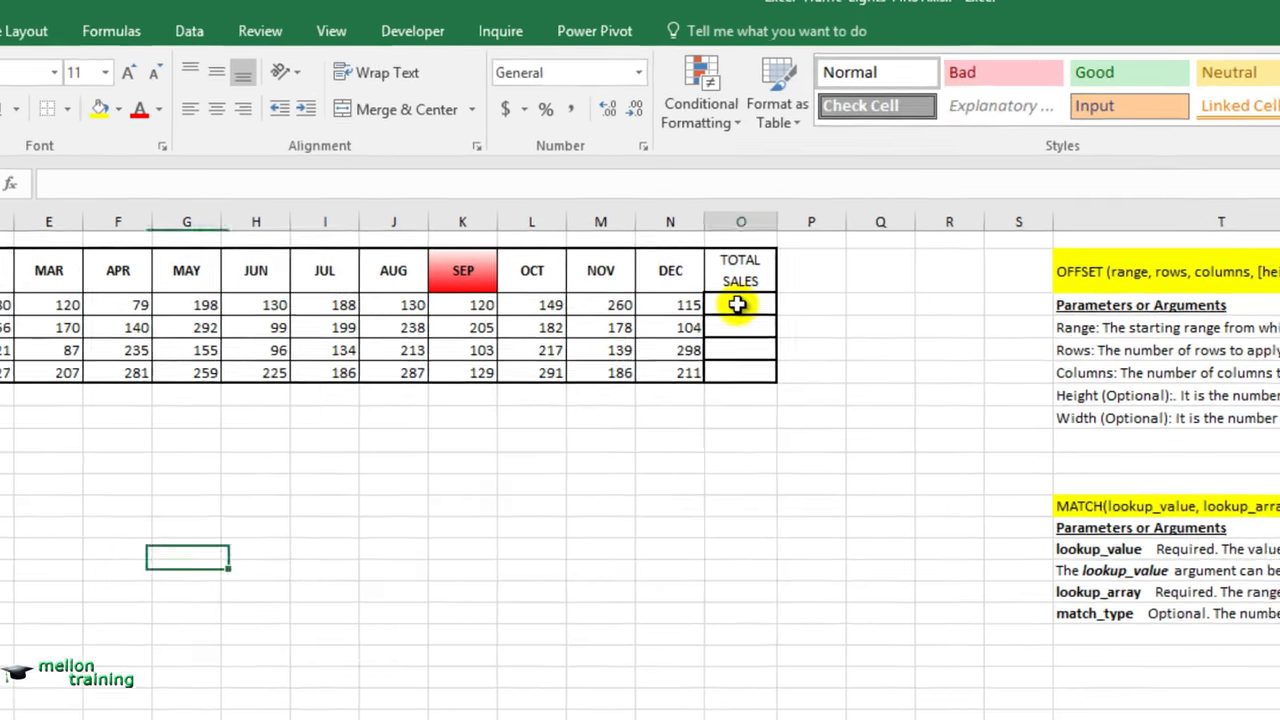
click(866, 285)
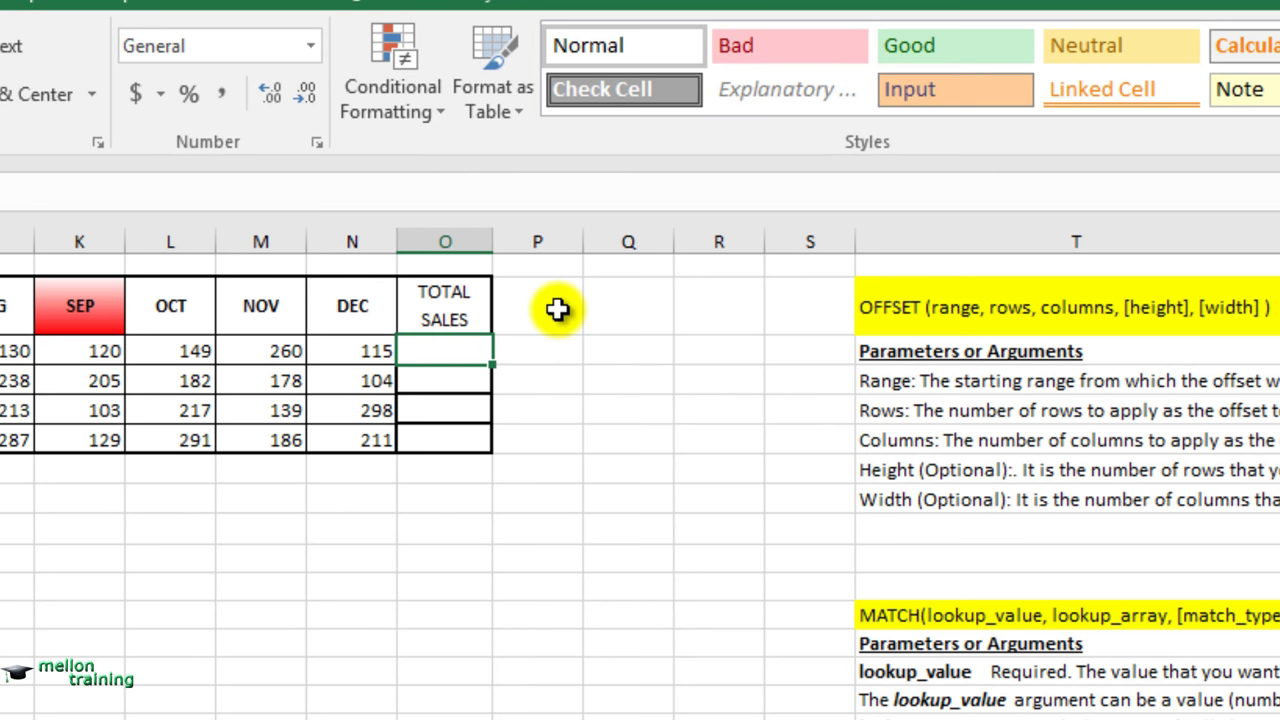
Enter =SUM(OFFSET(C3,0,0,1,MATCH($B$9,$C$2:$N$2,0))) in O3, giving 1115
text(=)
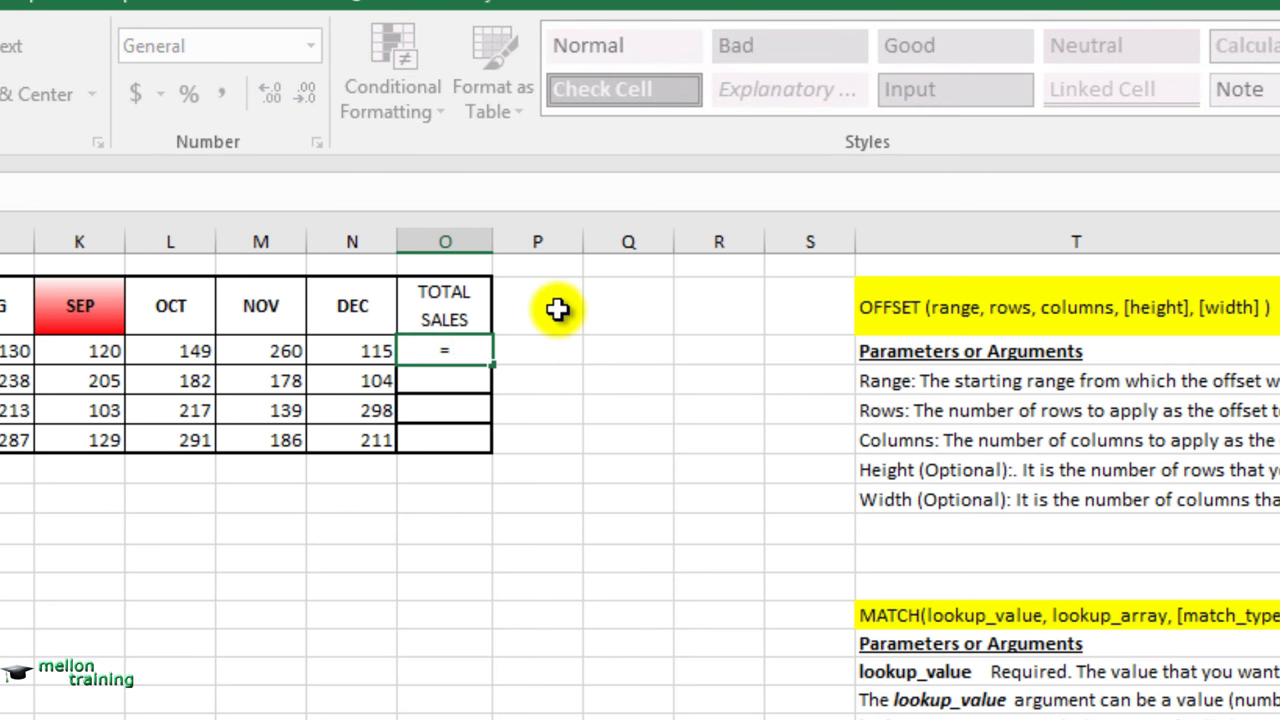
text(SUM()
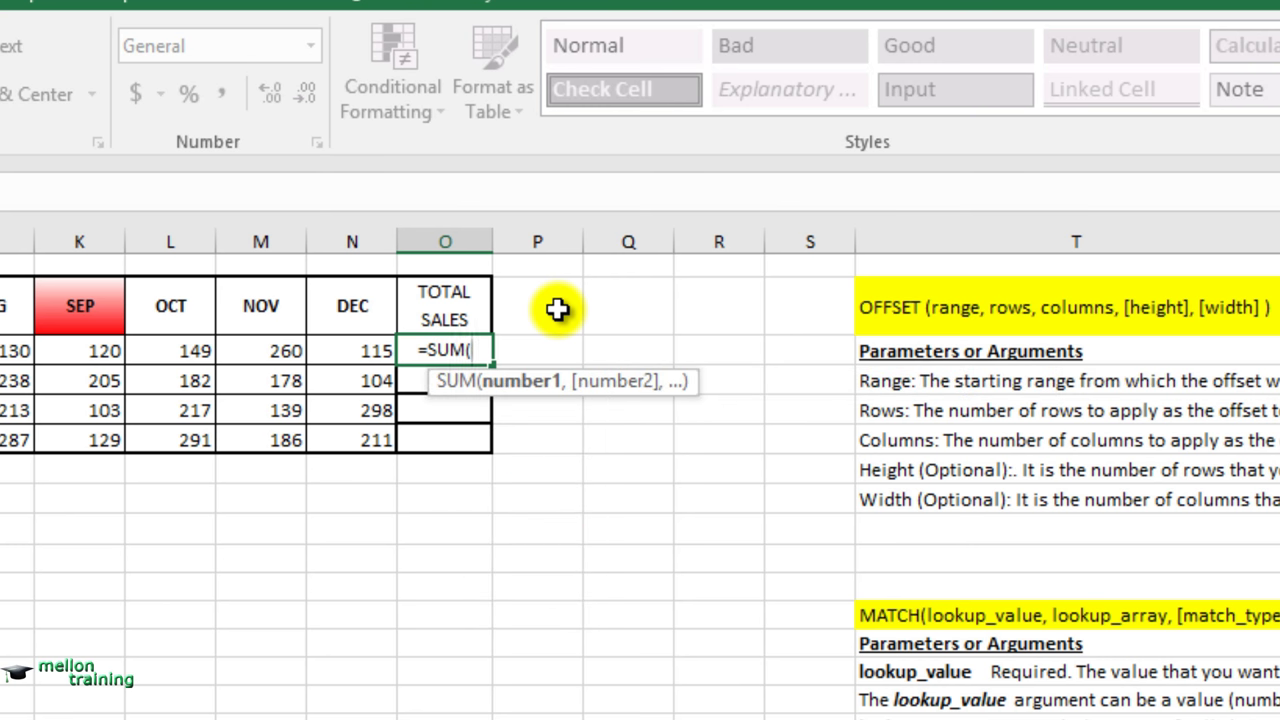
text(OFFSET)
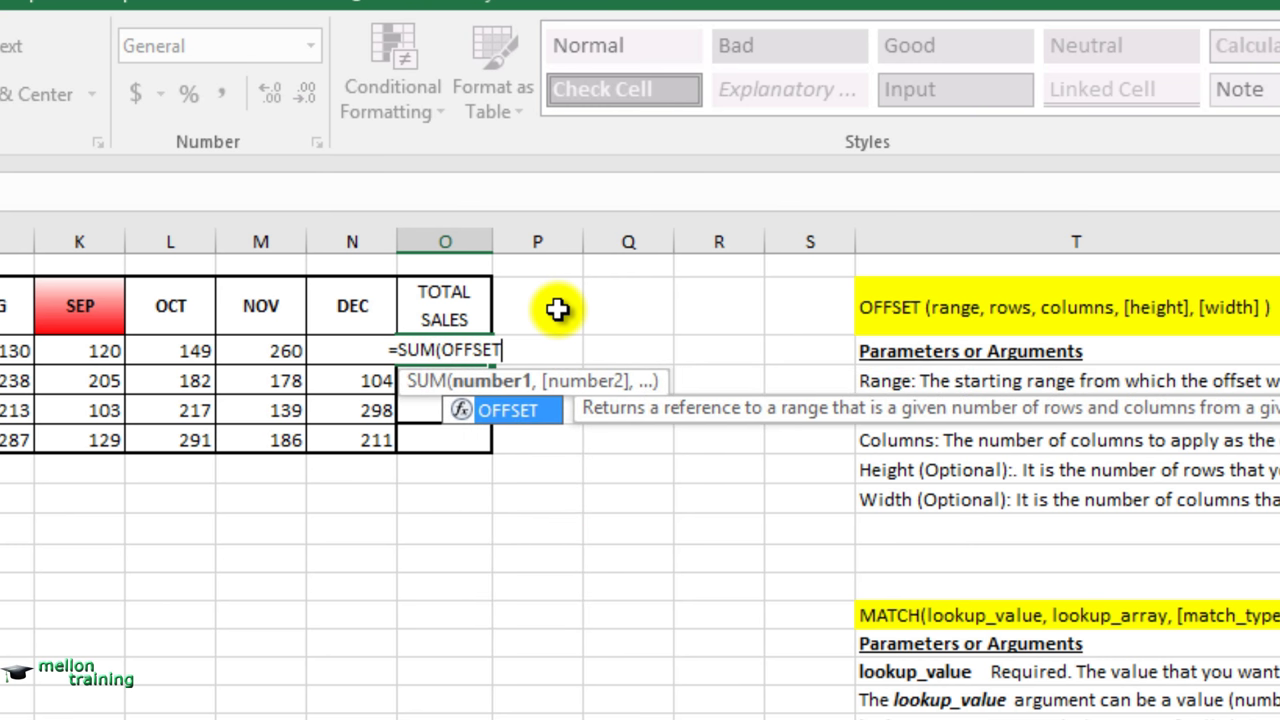
text(()
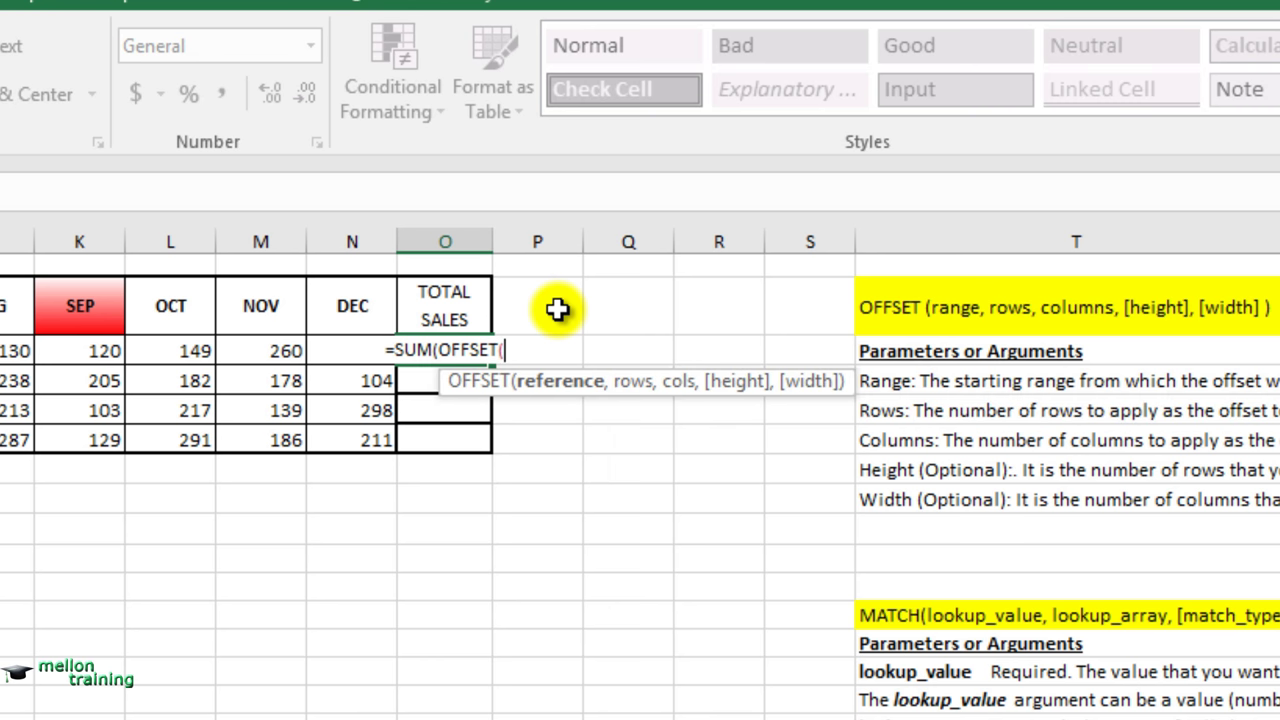
text(C3)
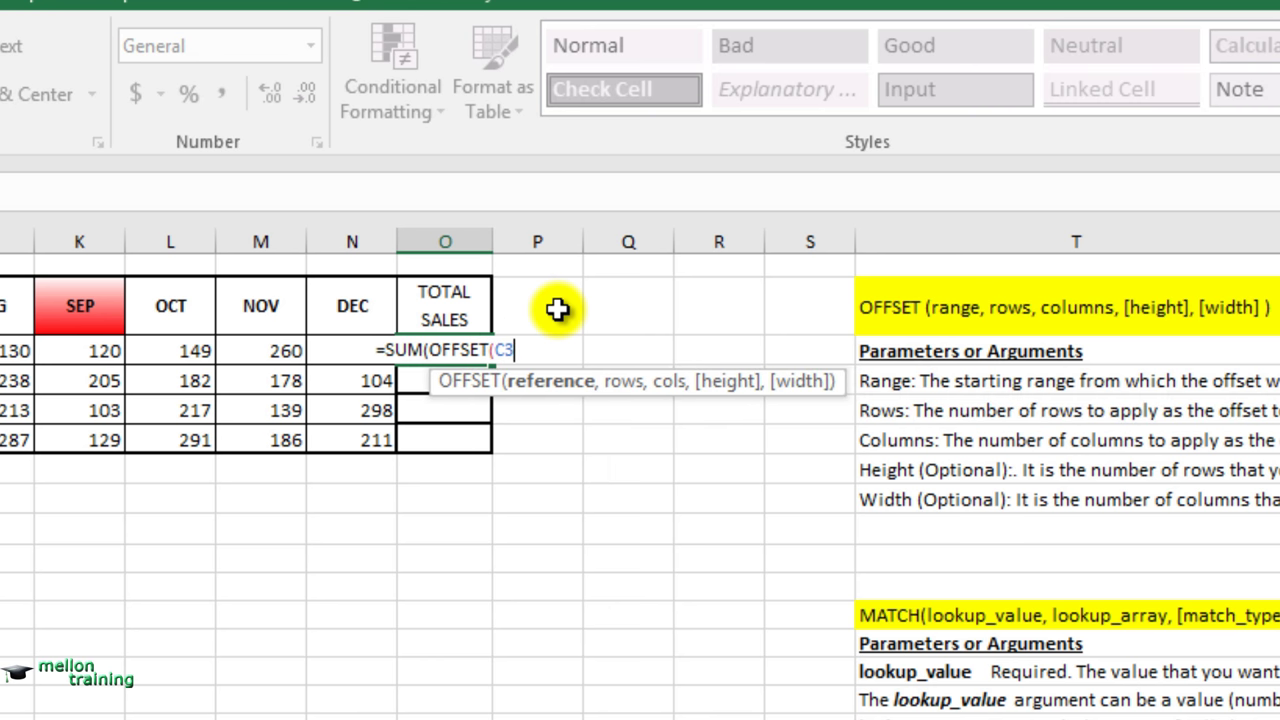
text(,0)
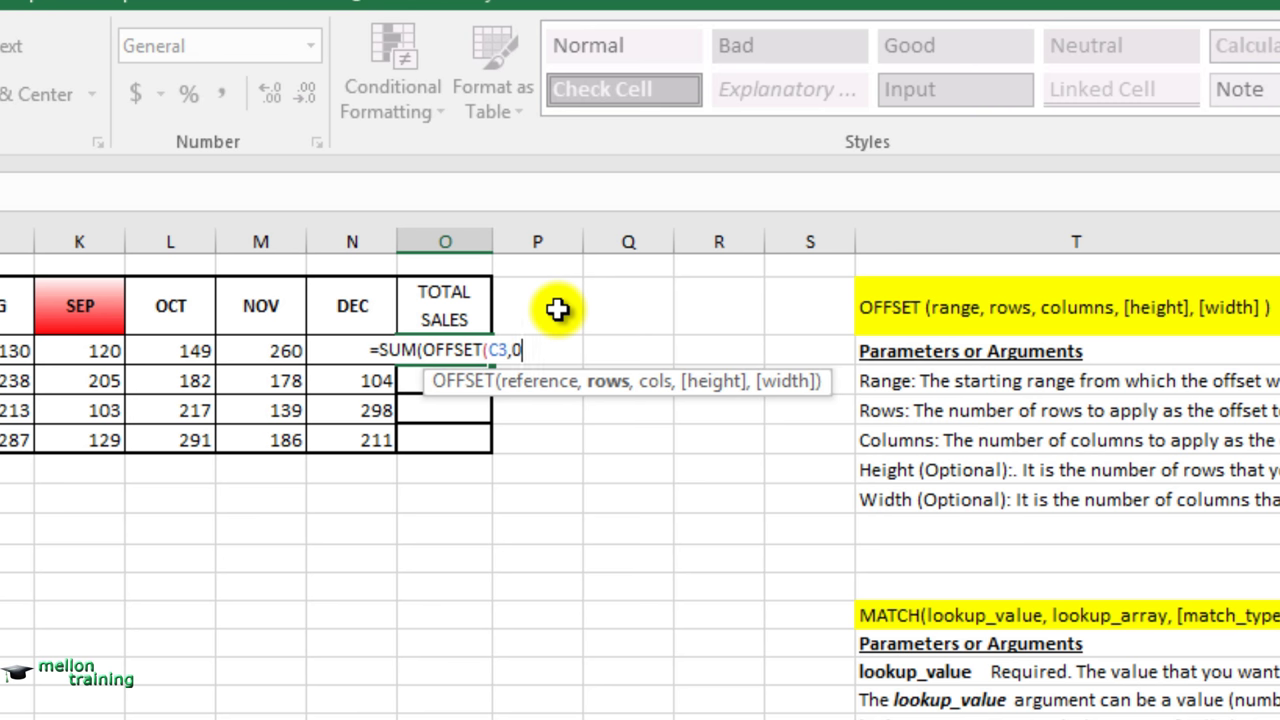
text(,0,)
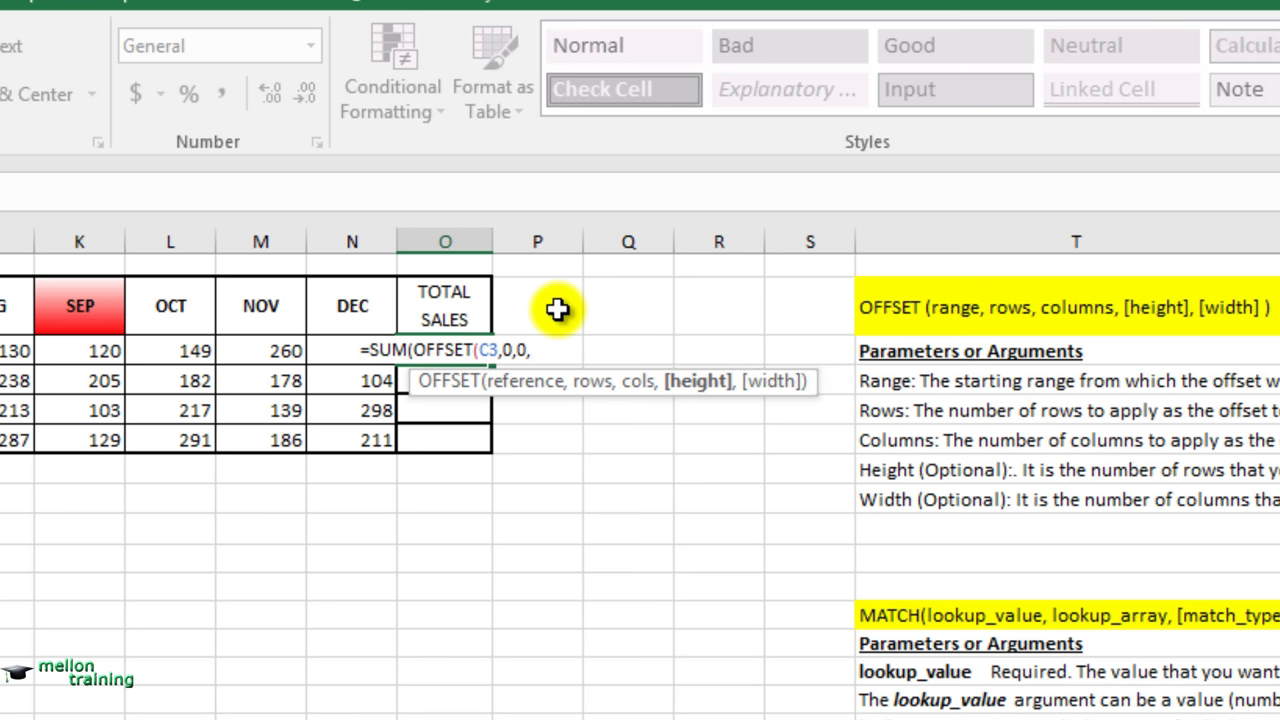
text(1,)
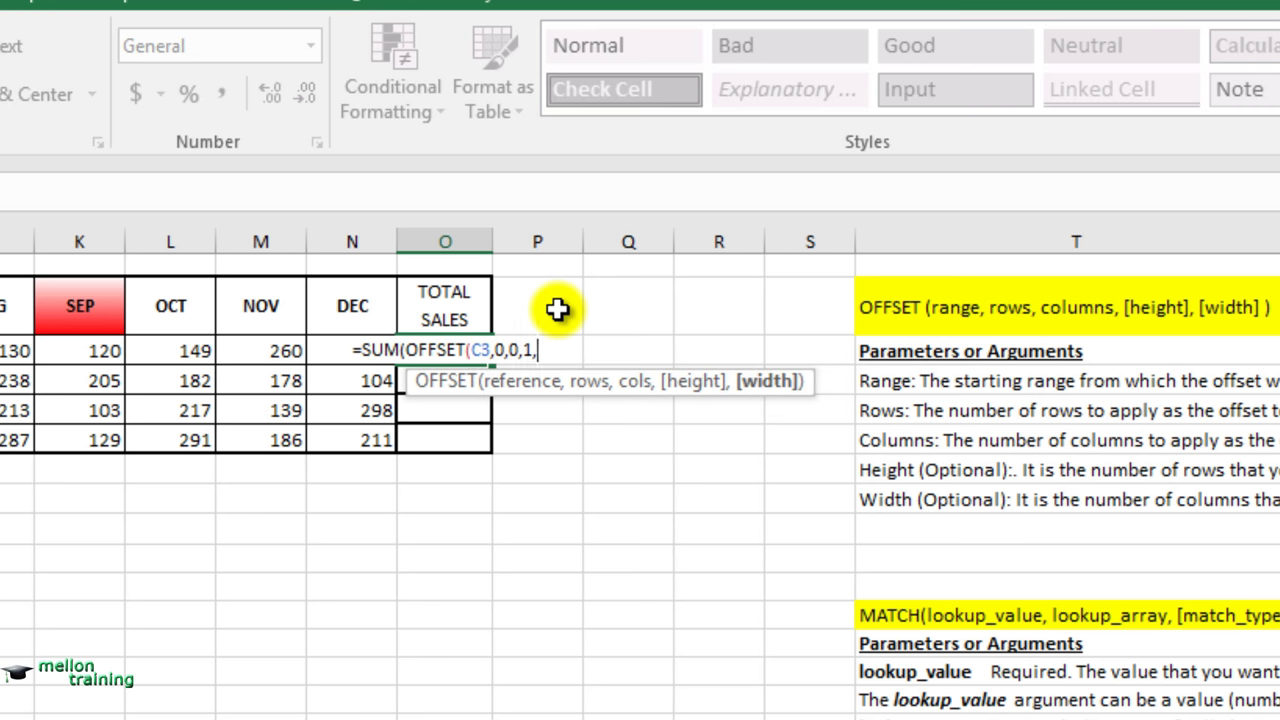
text(MATCH)
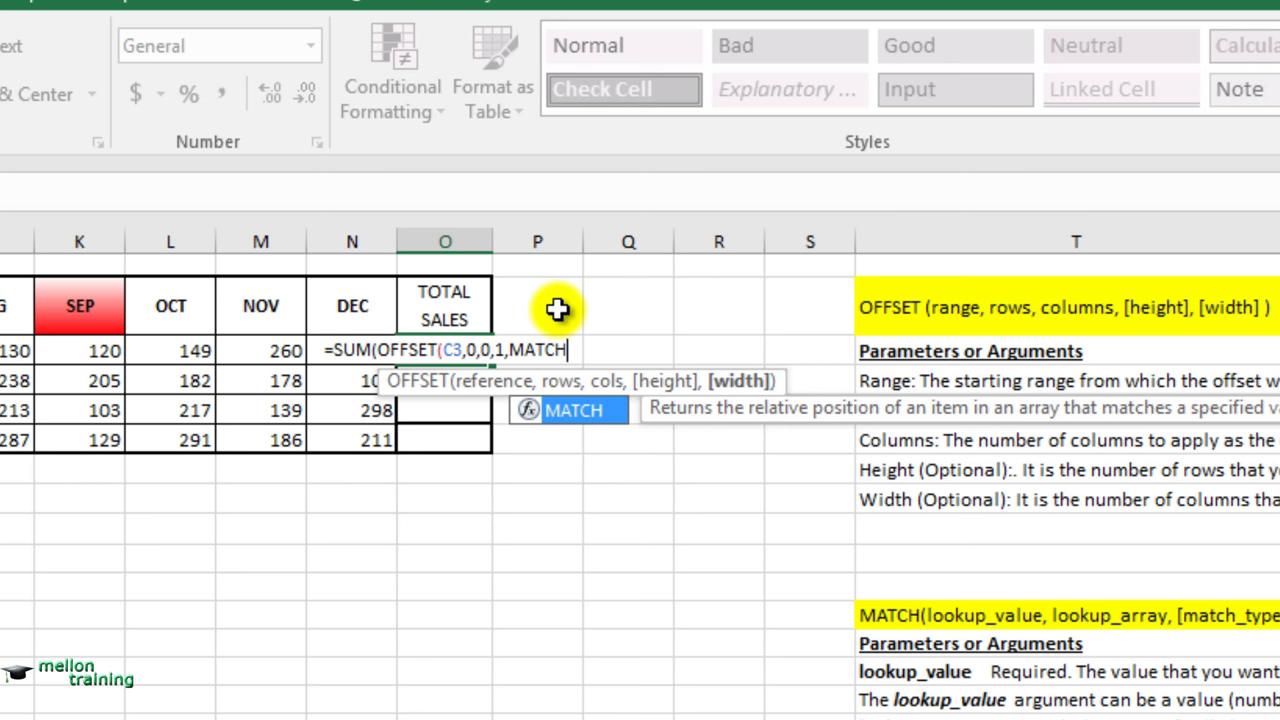
text(()
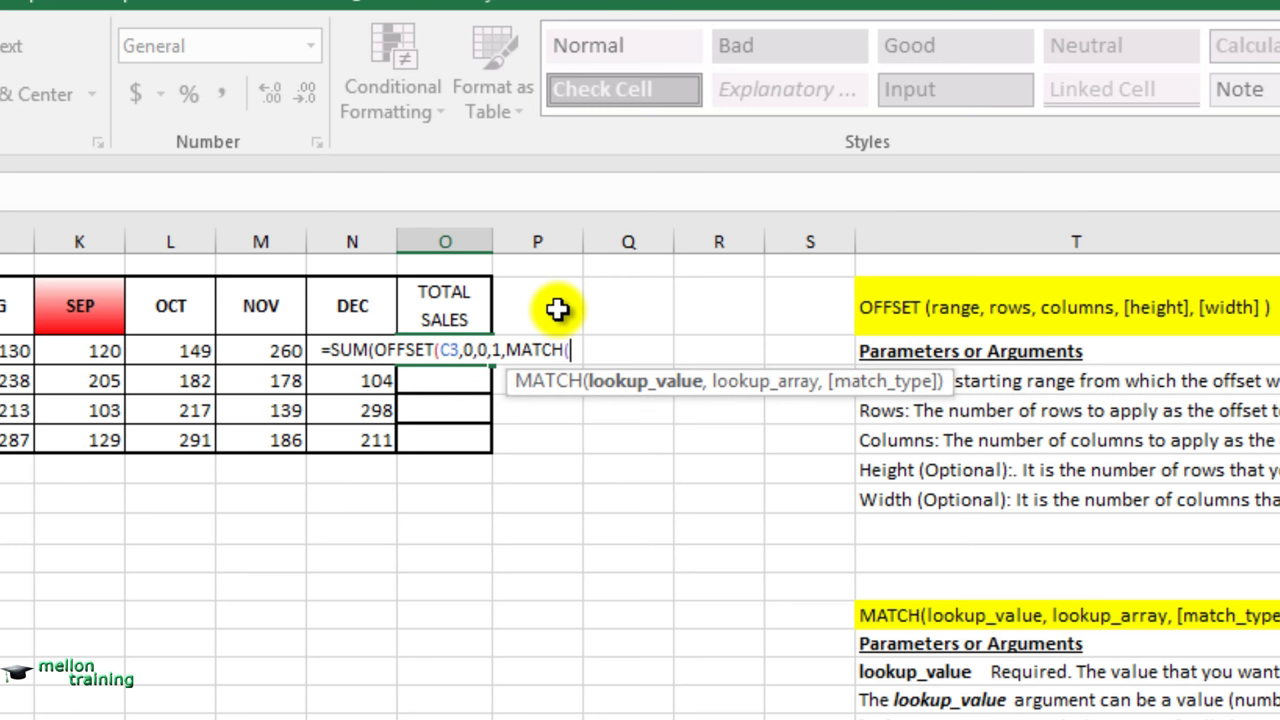
text(B9)
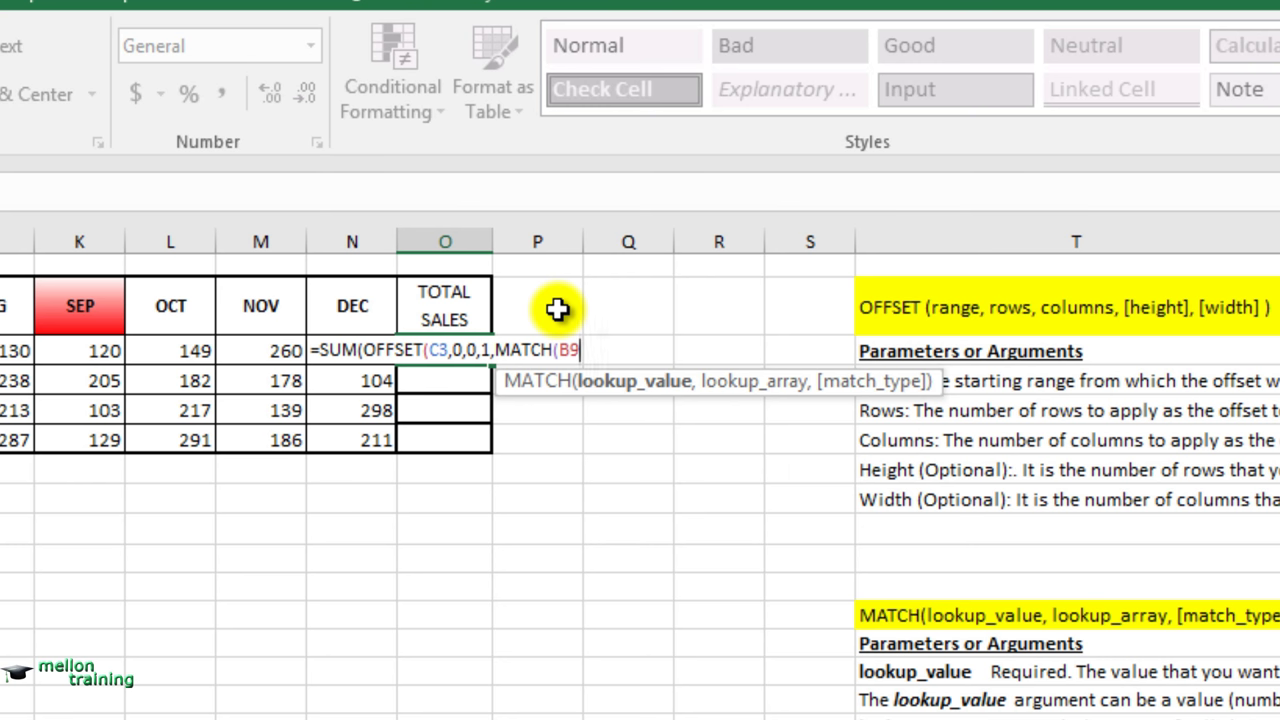
key(F4)
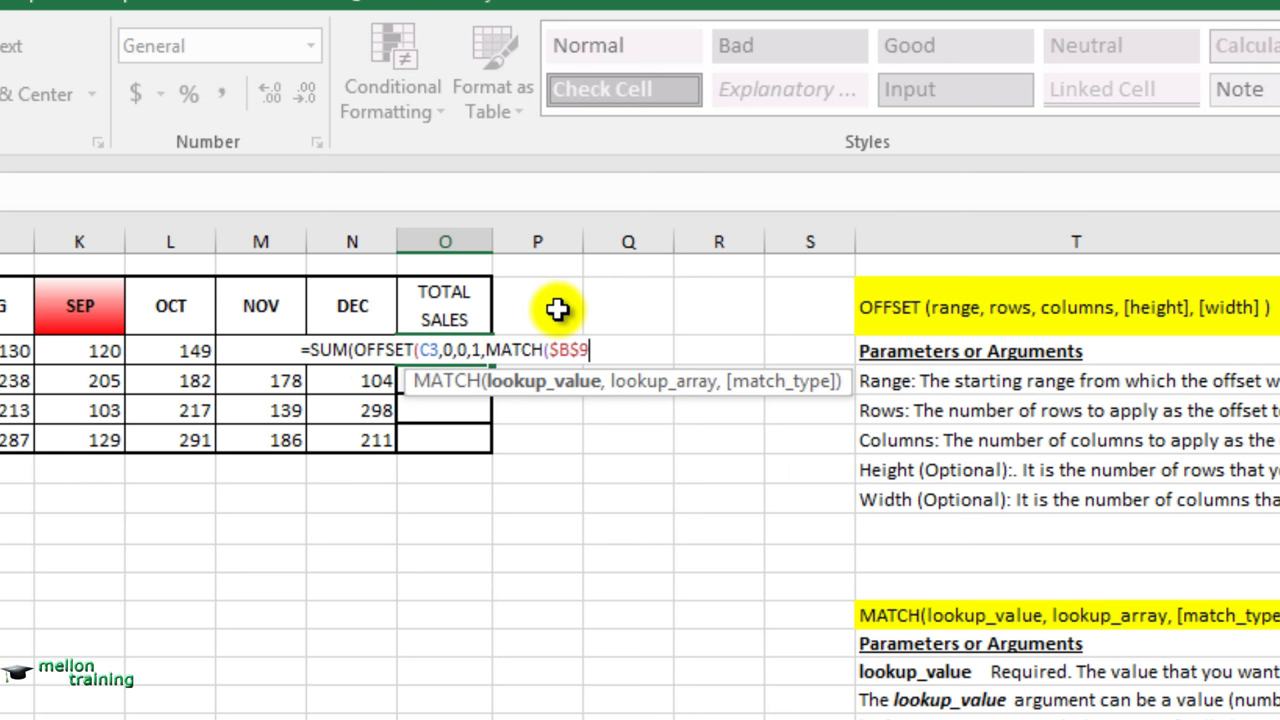
text(,)
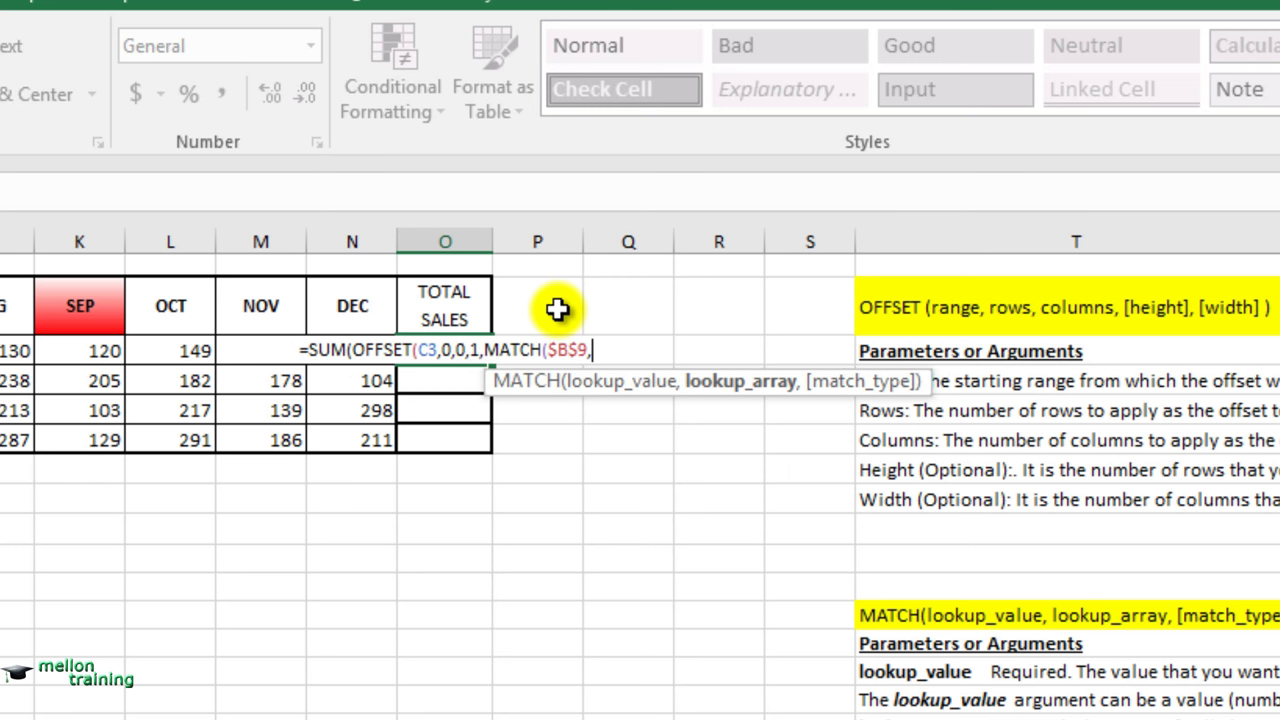
text(C2:)
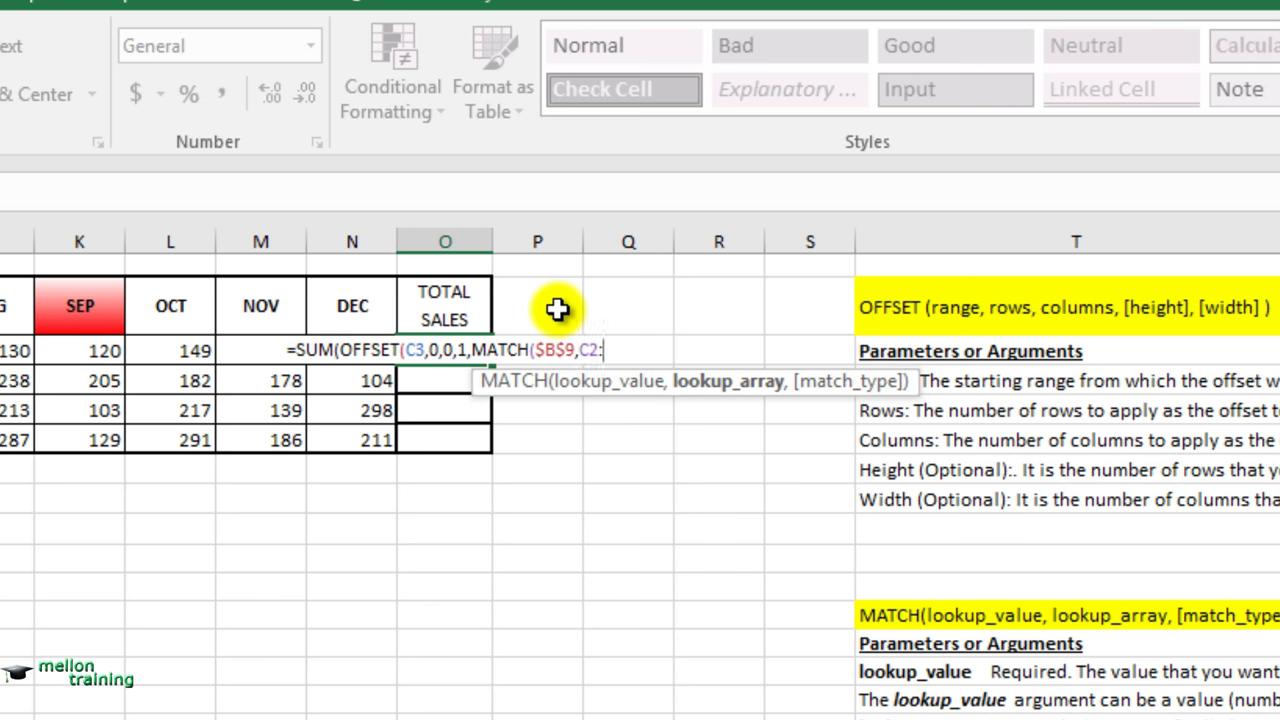
text(N2)
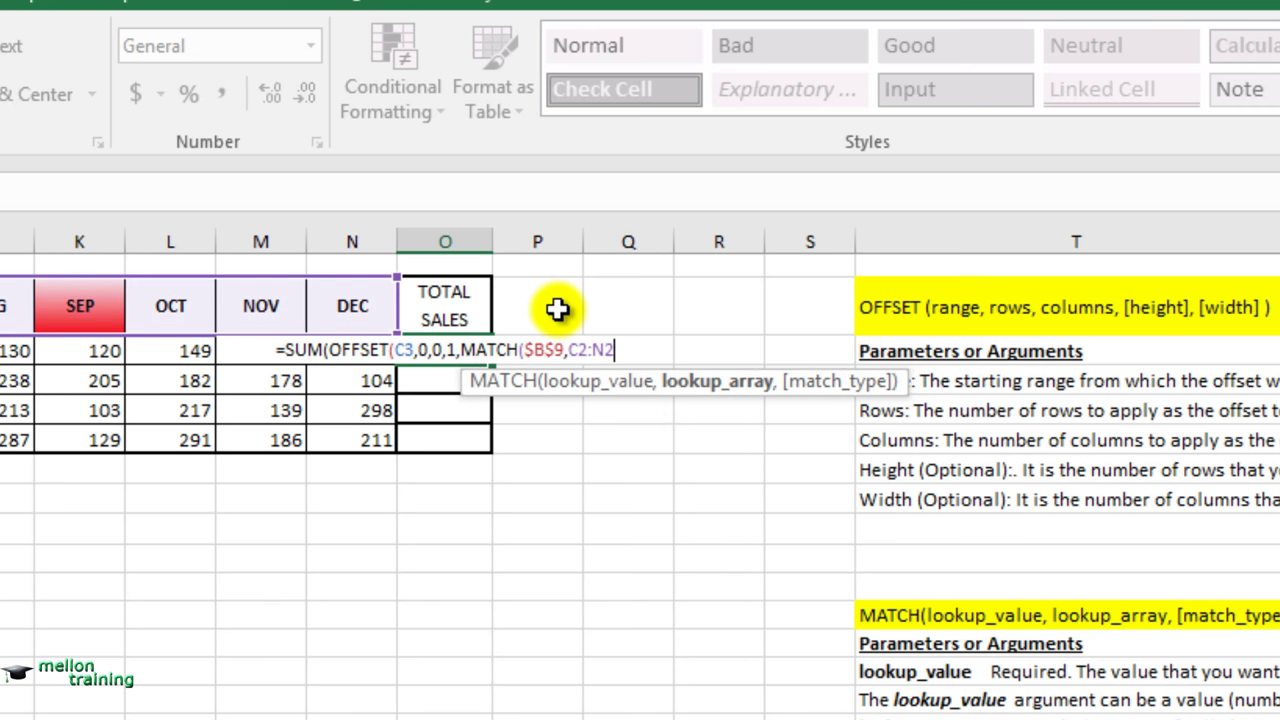
key(F4)
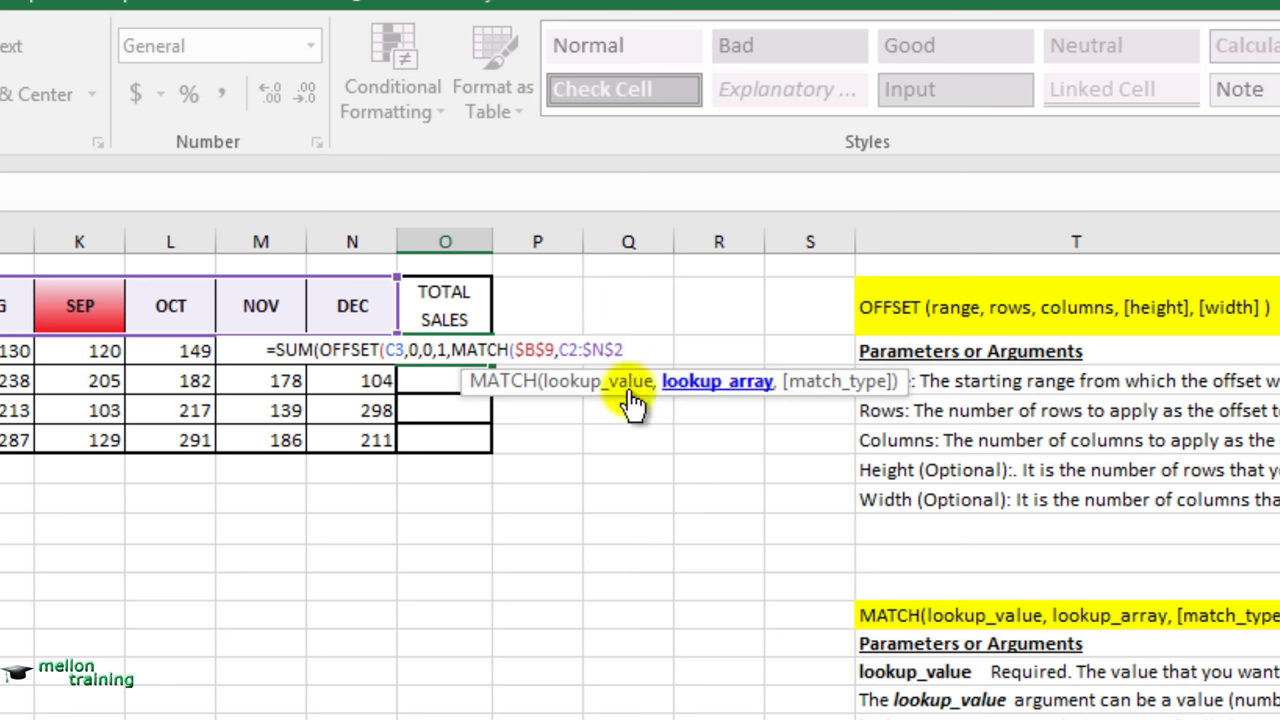
double_click(567, 349)
key(F4)
click(634, 342)
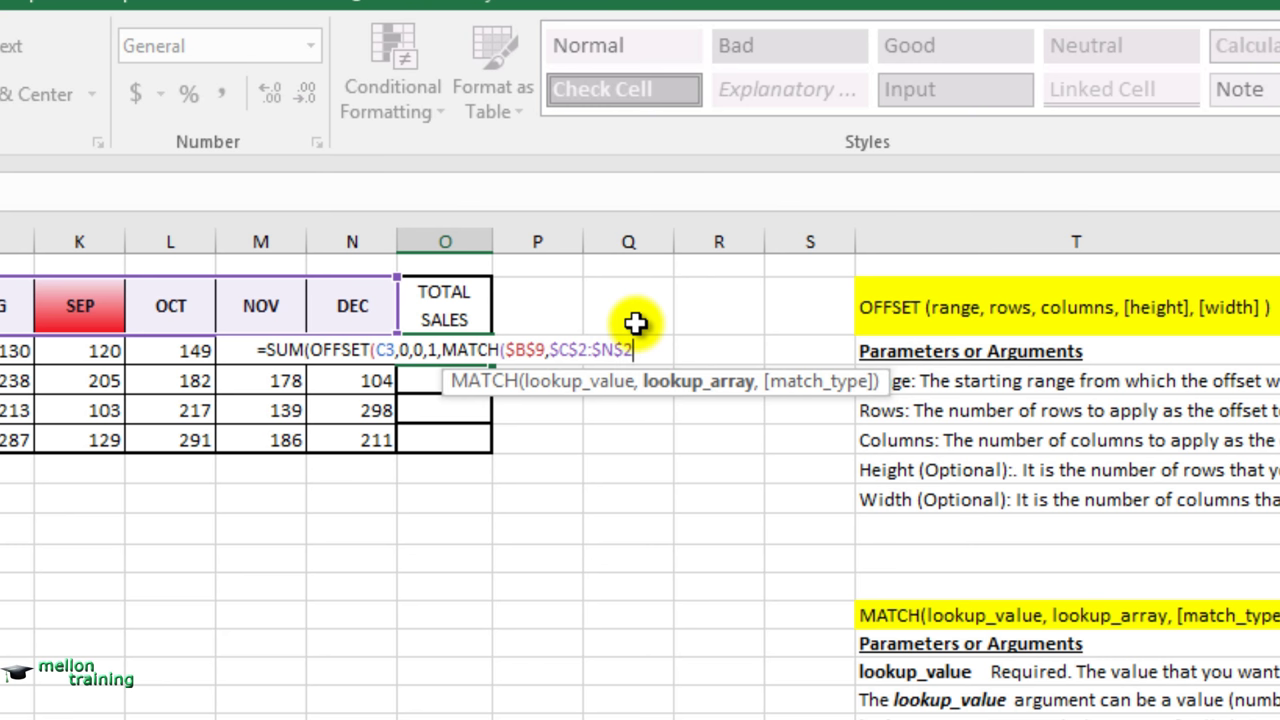
text(,0)
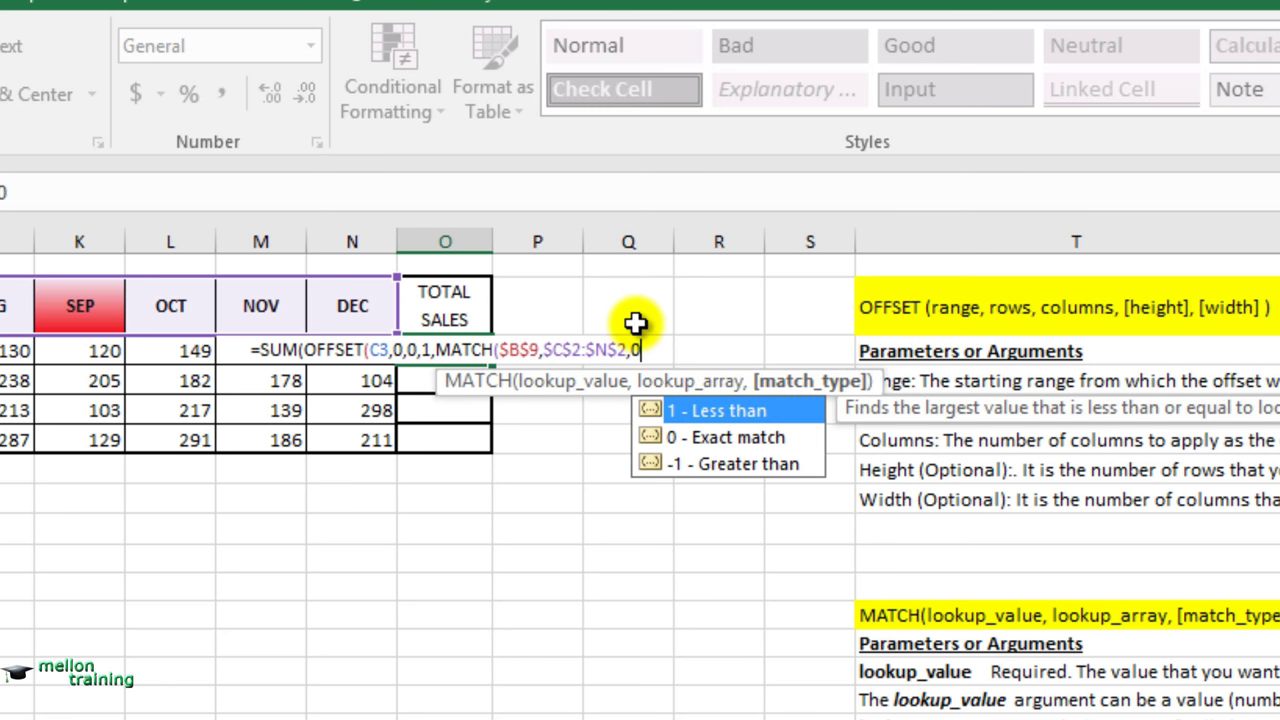
text())))
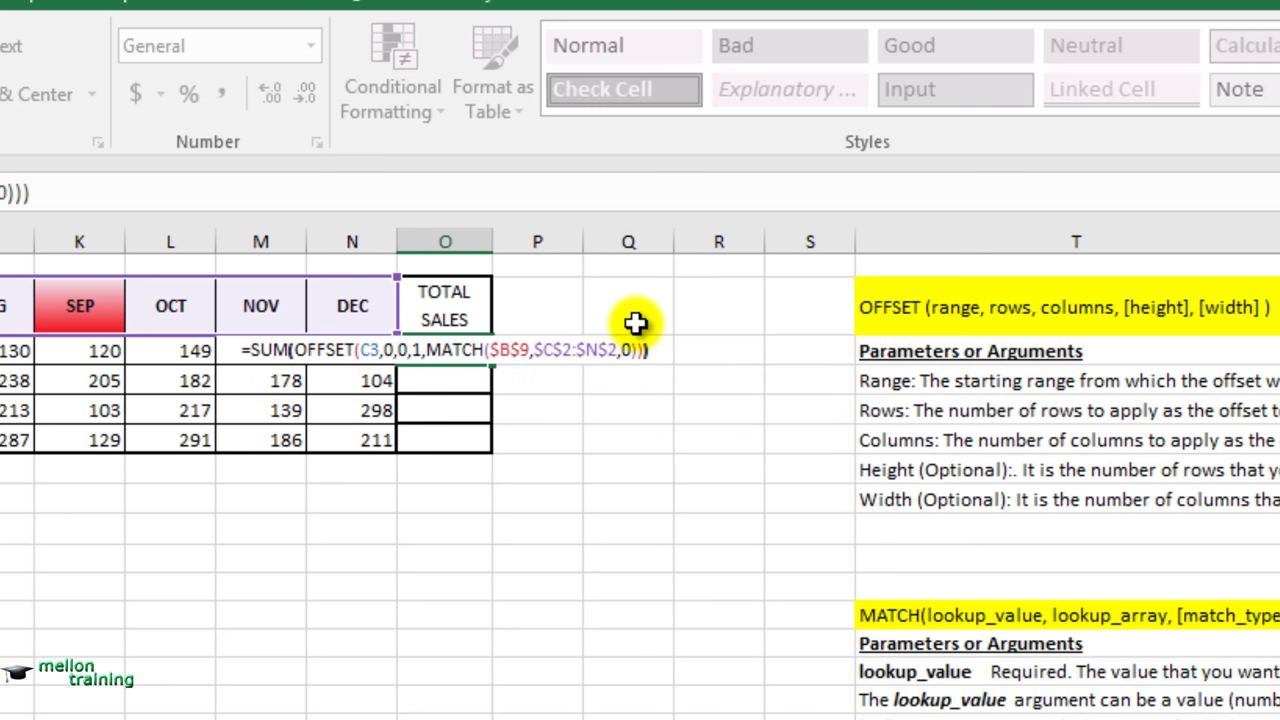
key(ctrl+Return)
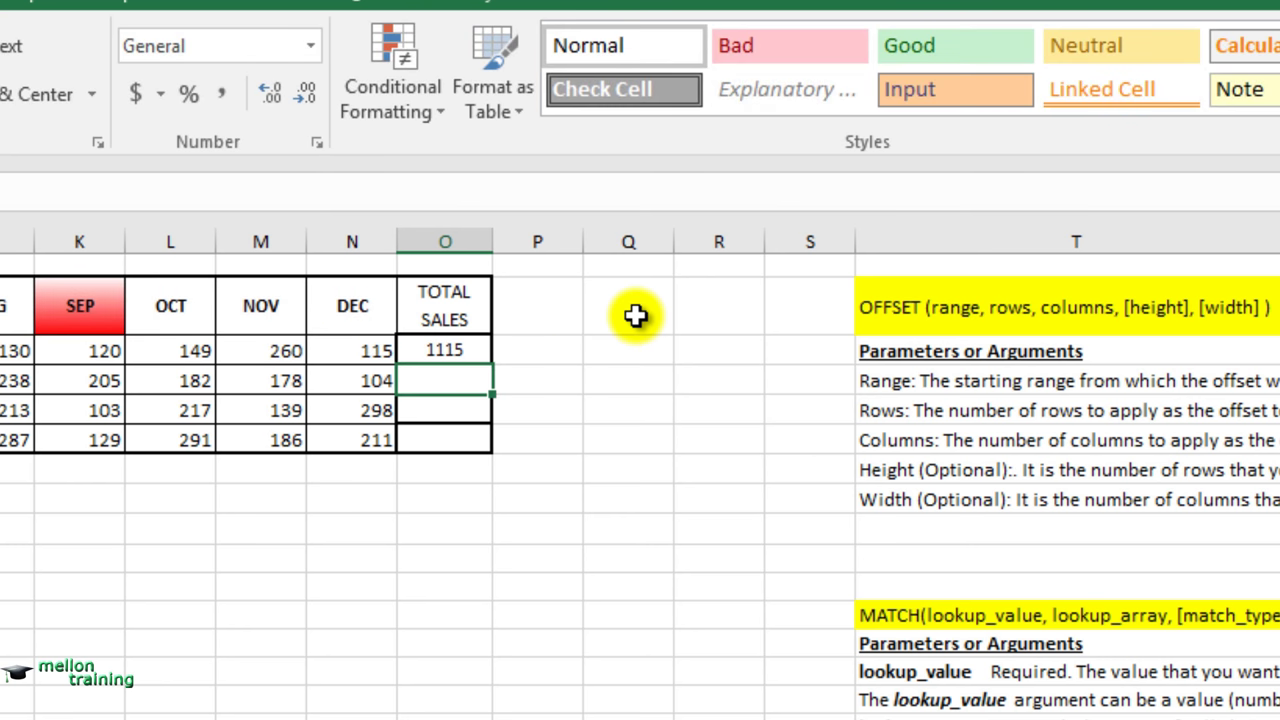
click(470, 350)
Fill O3's total formula down to O6 and set SALES UNTIL in B9 to FEB
drag(491, 362, 506, 452)
click(456, 561)
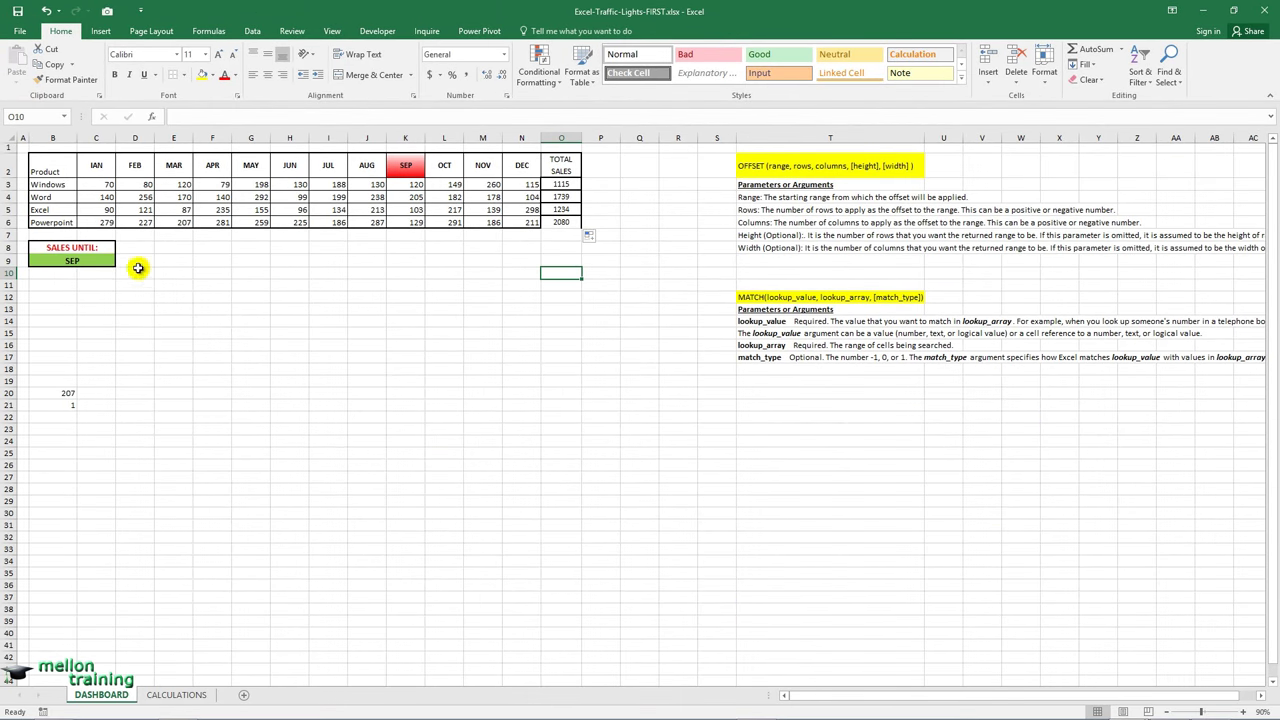
click(105, 262)
click(121, 261)
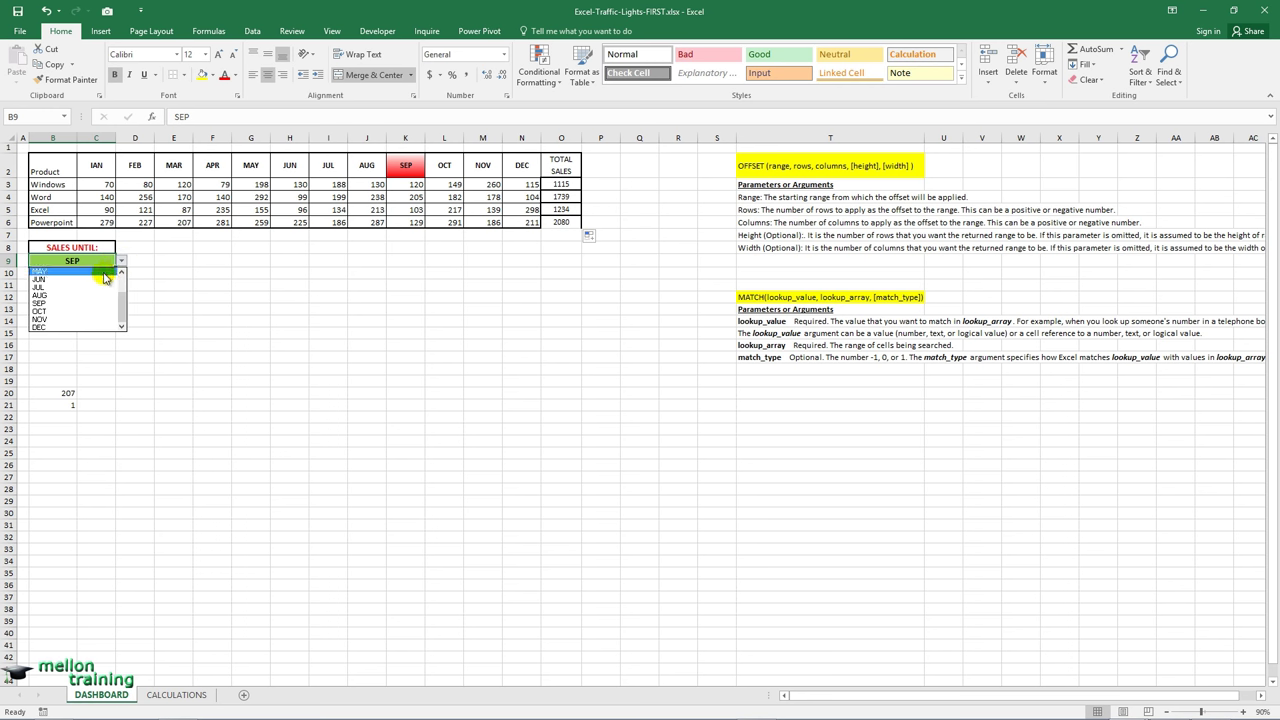
scroll(126, 297, up, 2)
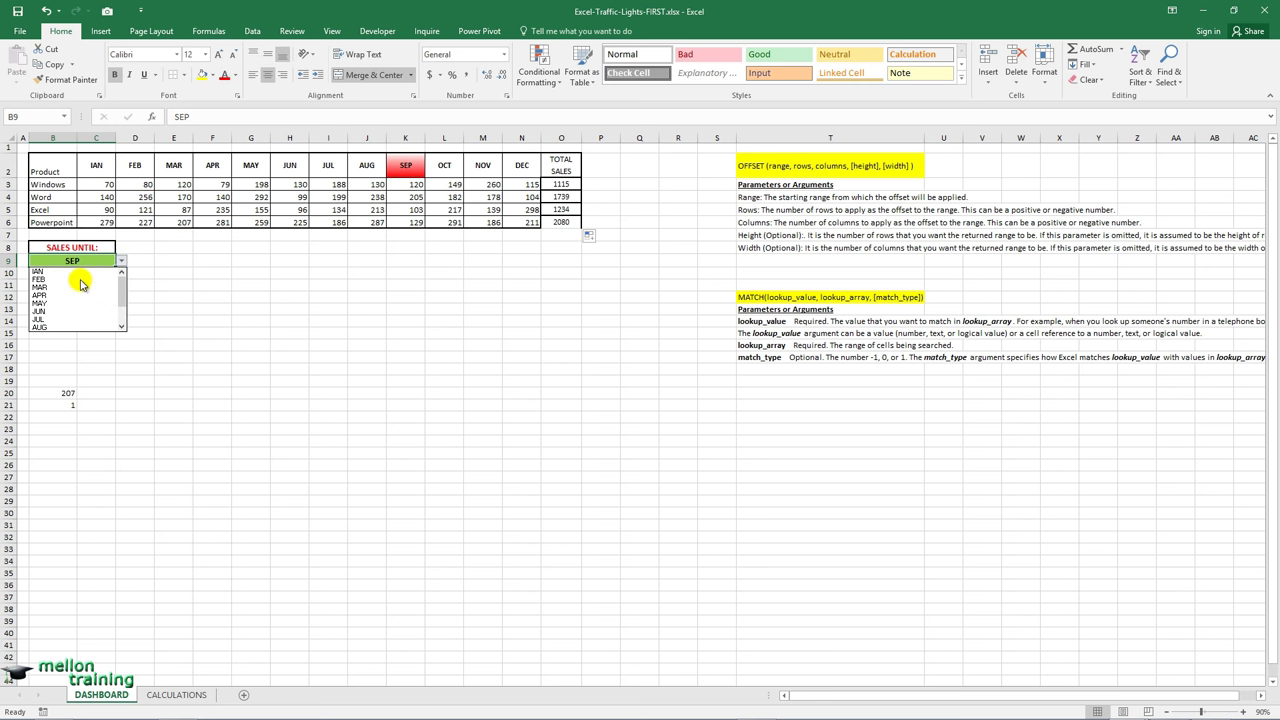
click(80, 280)
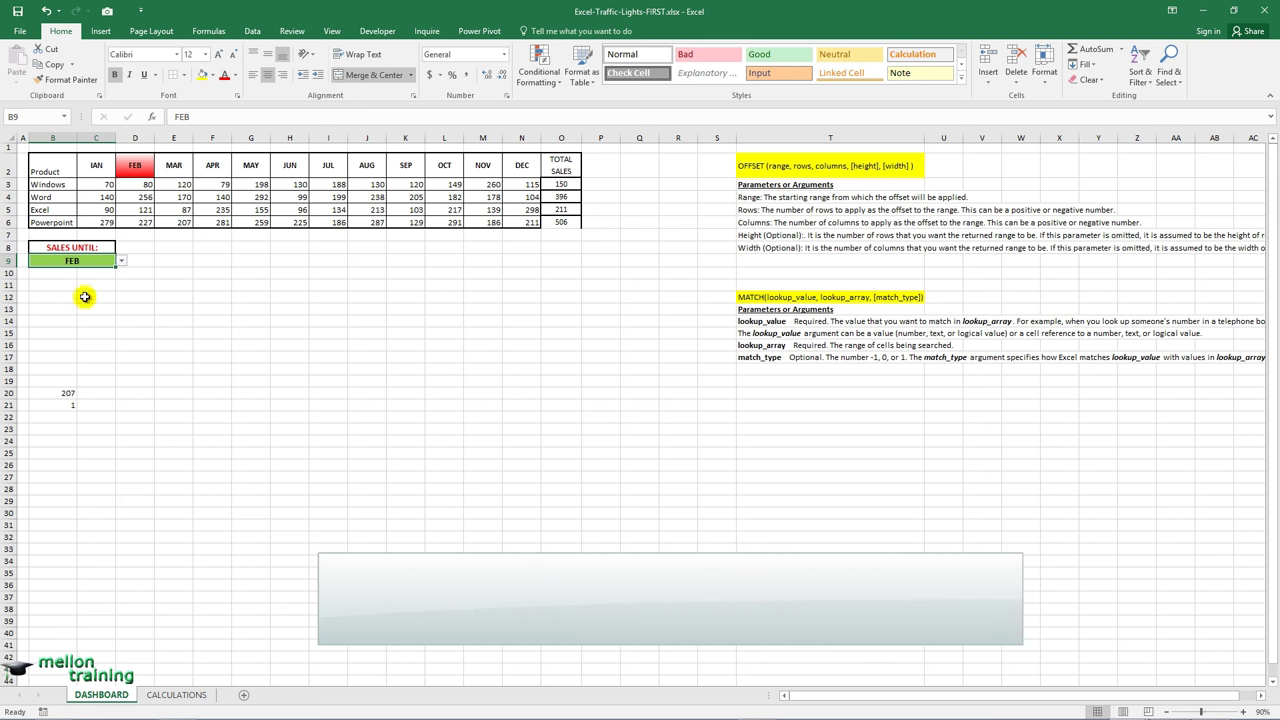
click(175, 695)
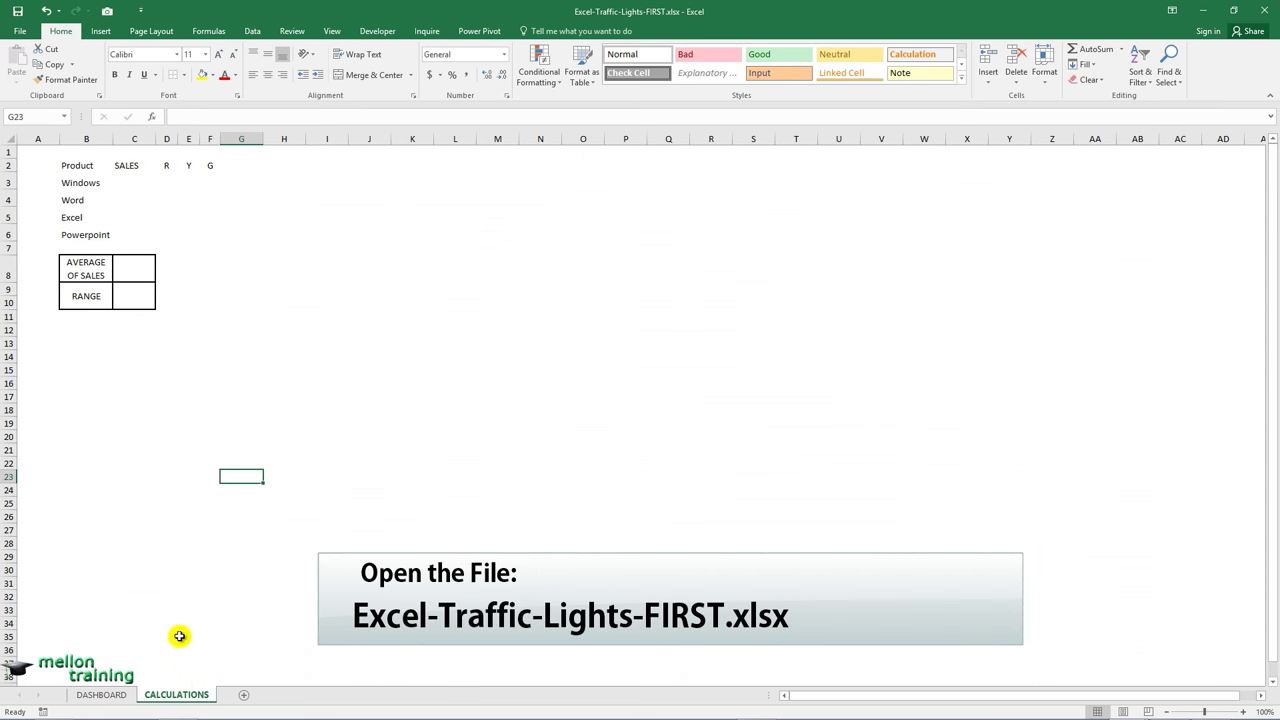
Link CALCULATIONS cells C3:C6 to DASHBOARD totals O3:O6, showing 150, 396, 211 and 506
click(127, 184)
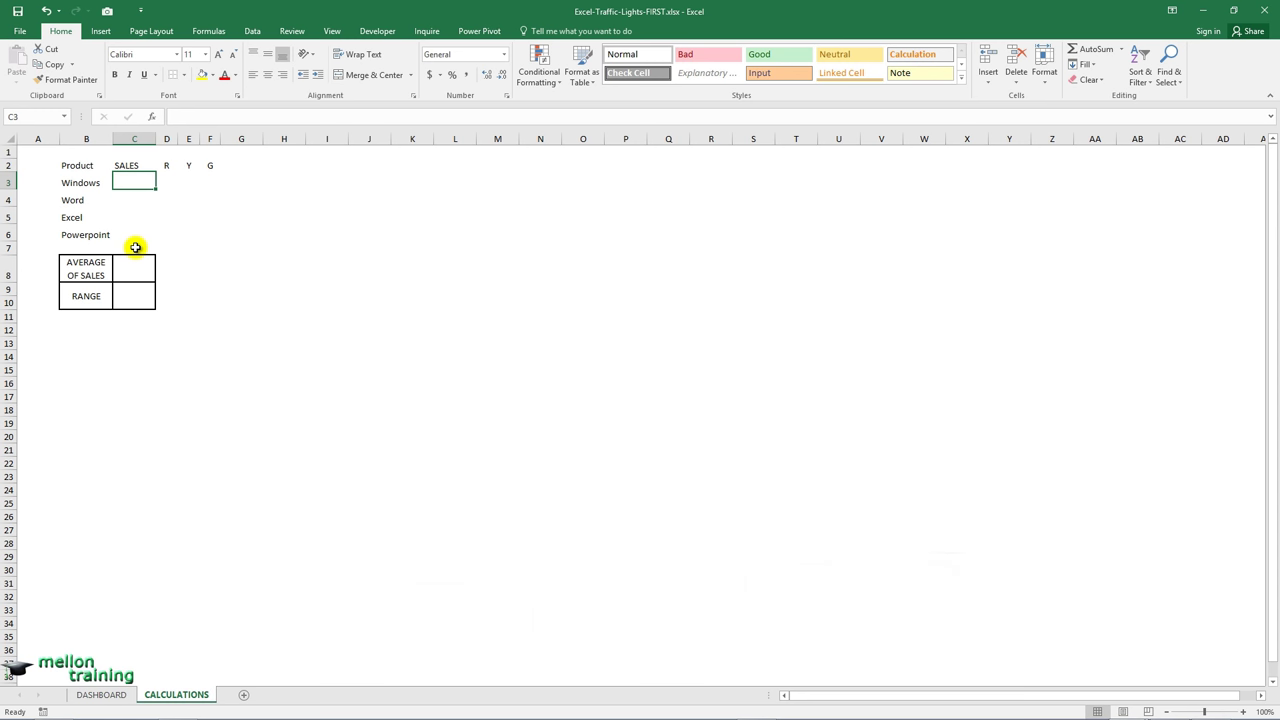
text(=)
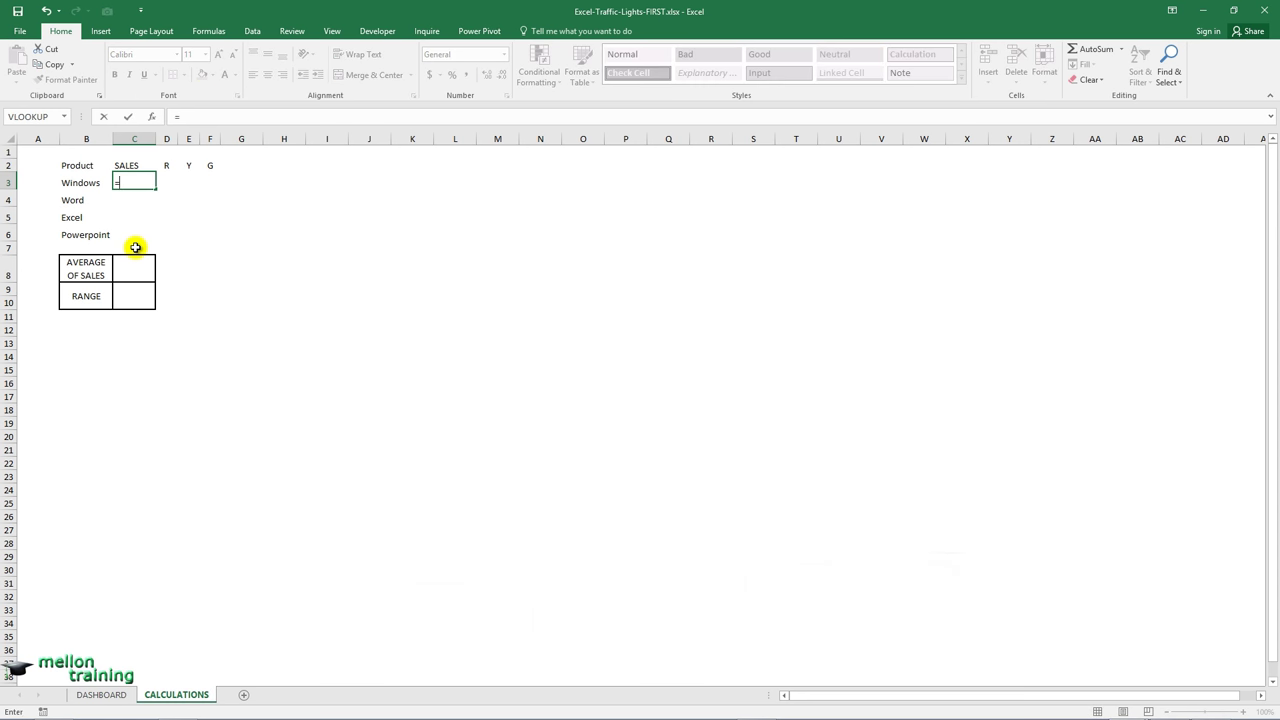
click(101, 694)
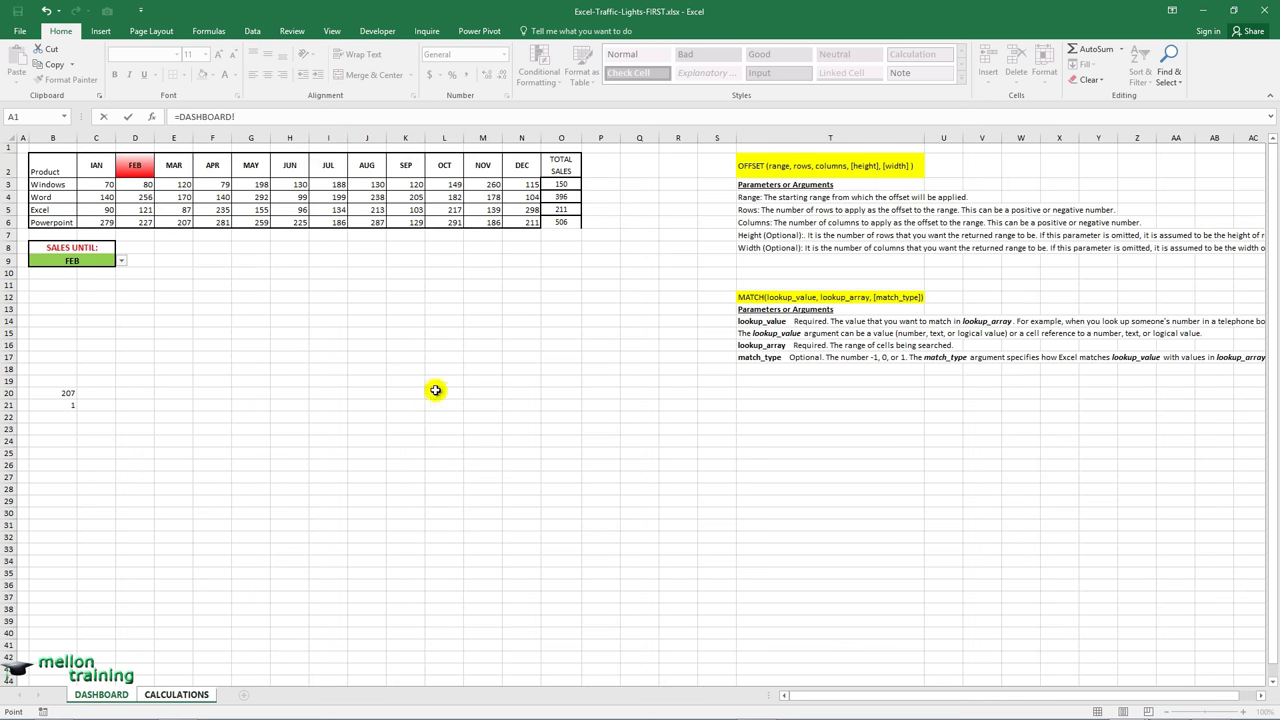
click(563, 184)
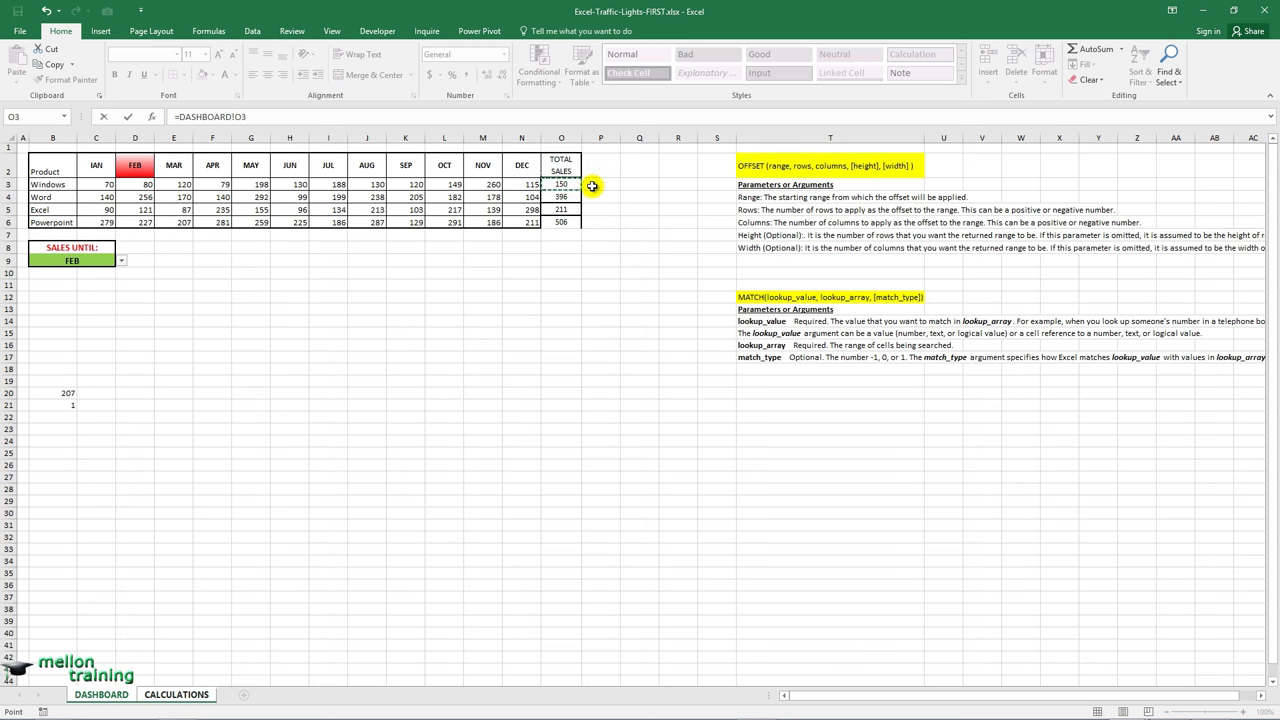
key(Return)
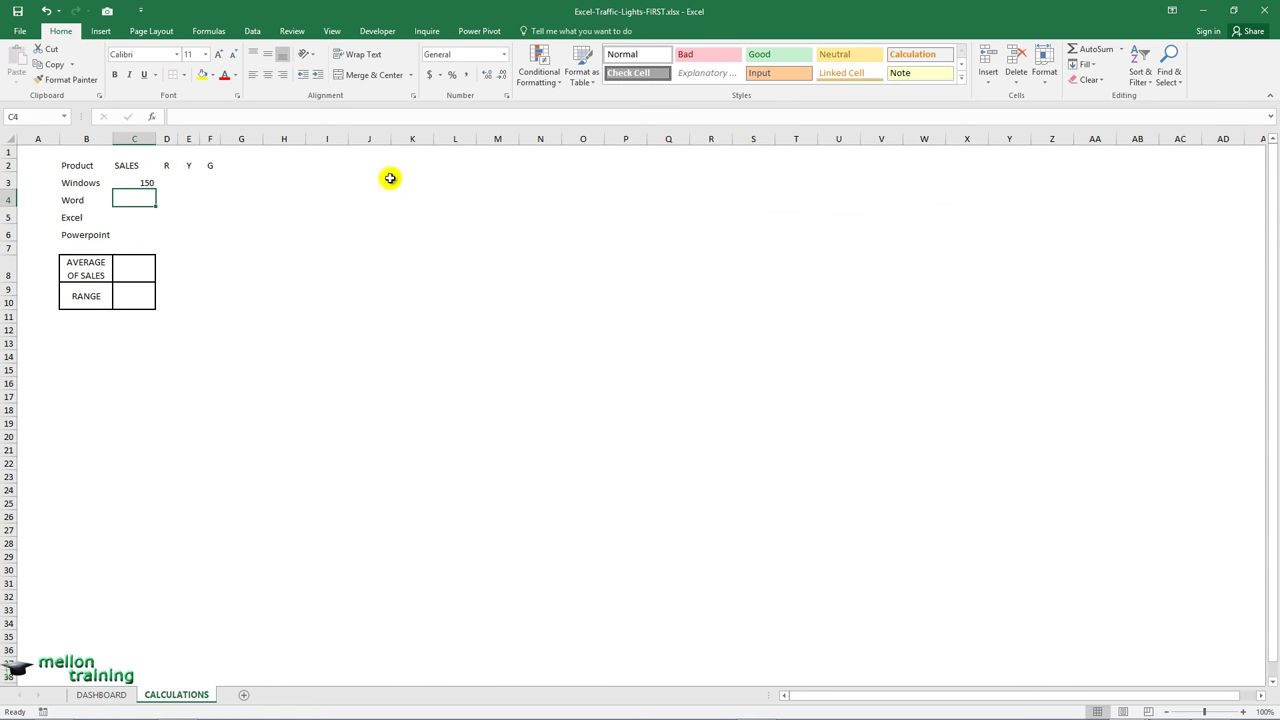
click(138, 182)
drag(151, 184, 157, 240)
click(118, 344)
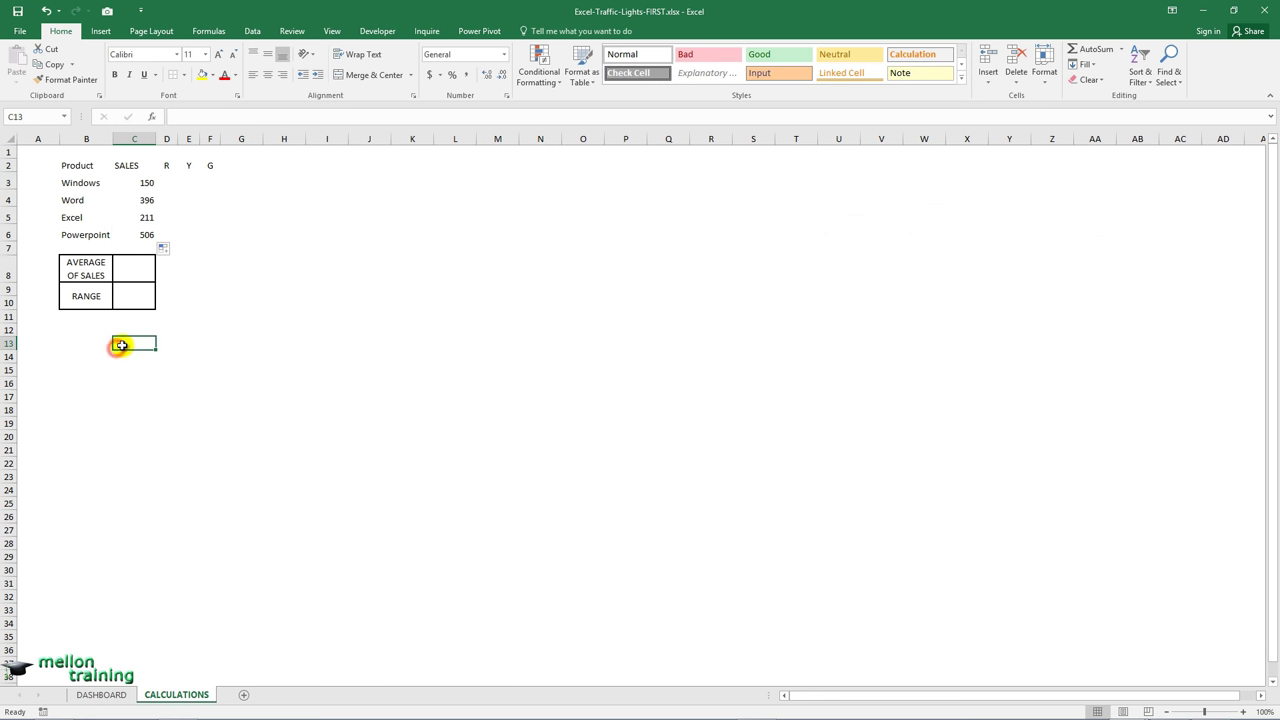
click(130, 271)
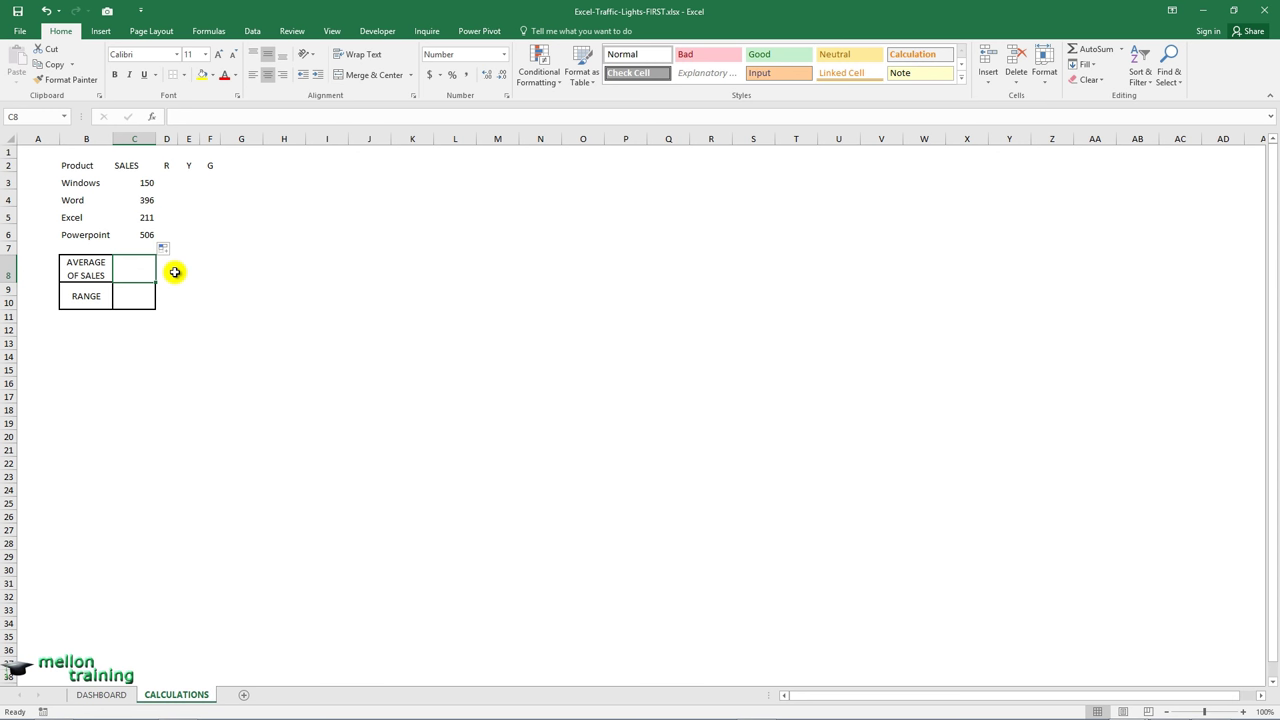
Enter =AVERAGE(DASHBOARD!O3:O6) in C8, returning 315.75
text(=)
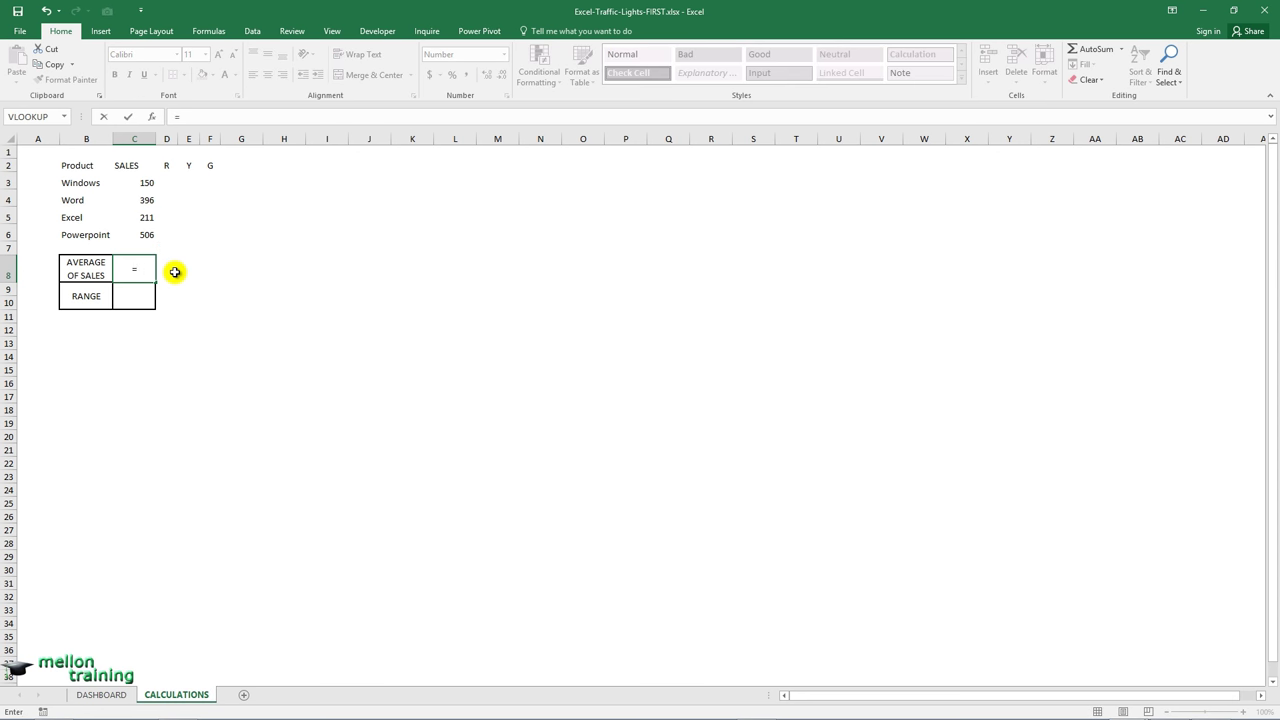
text(AVERA)
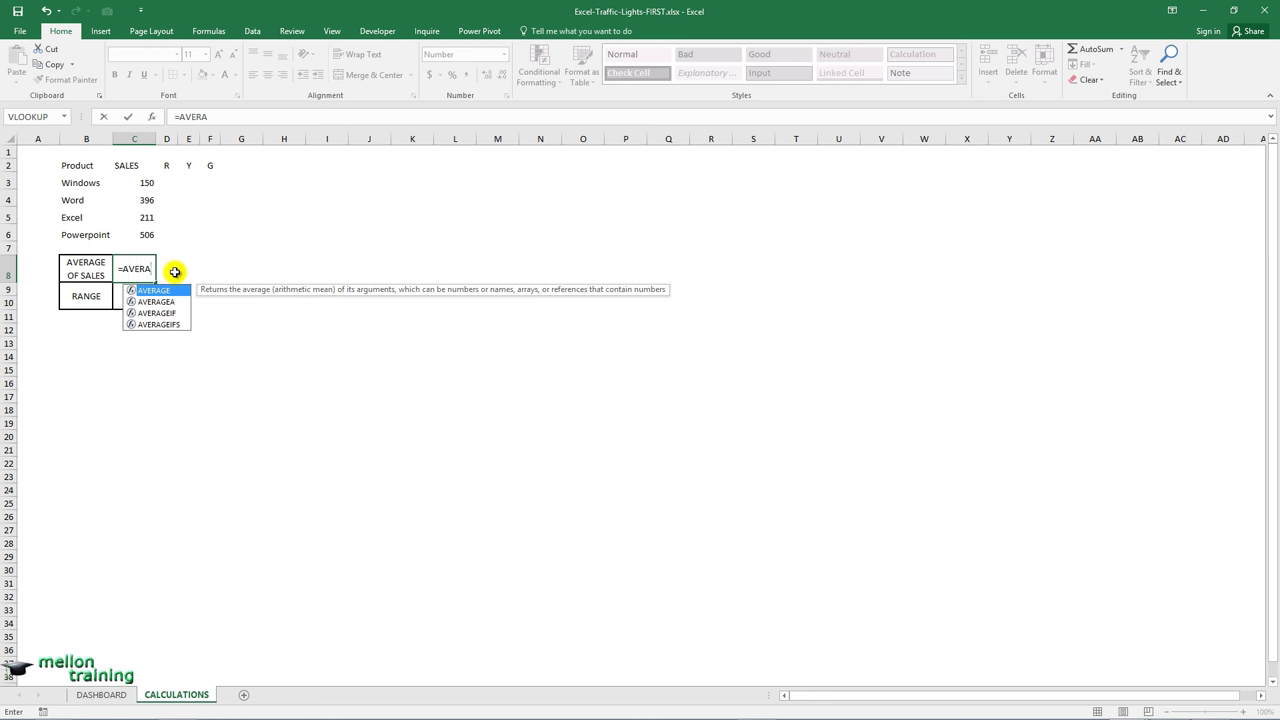
text(GE()
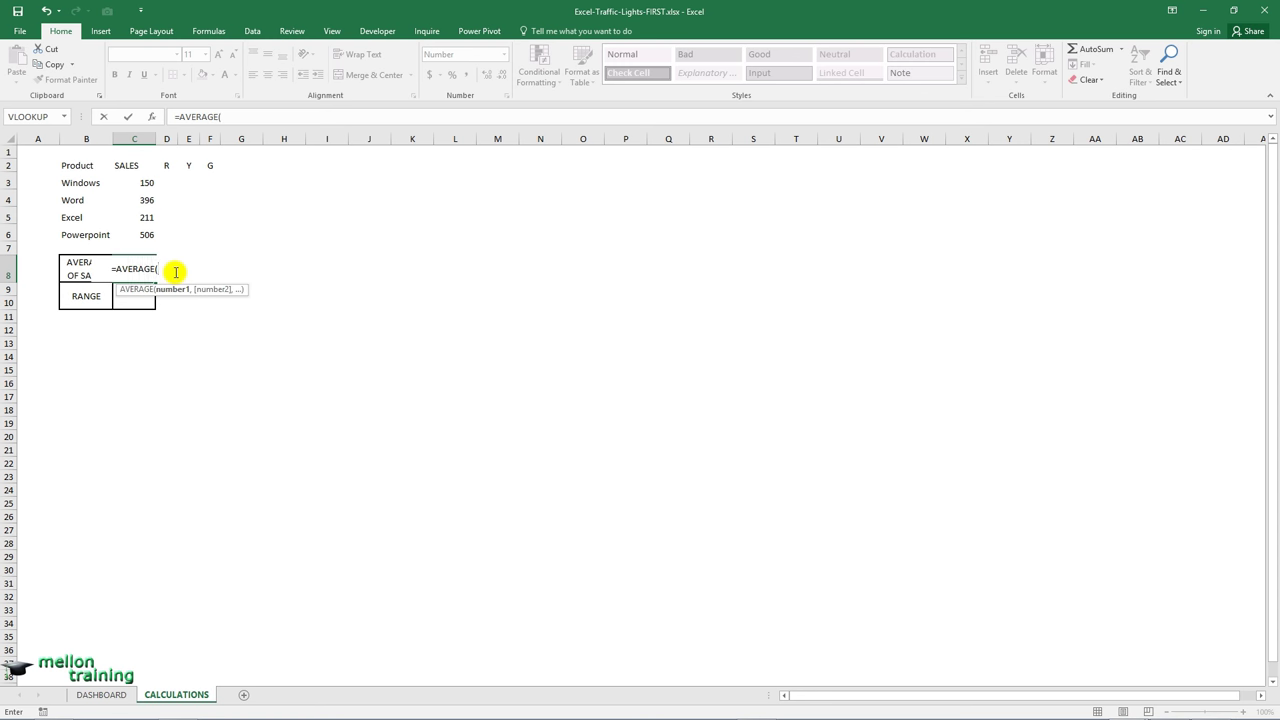
click(119, 694)
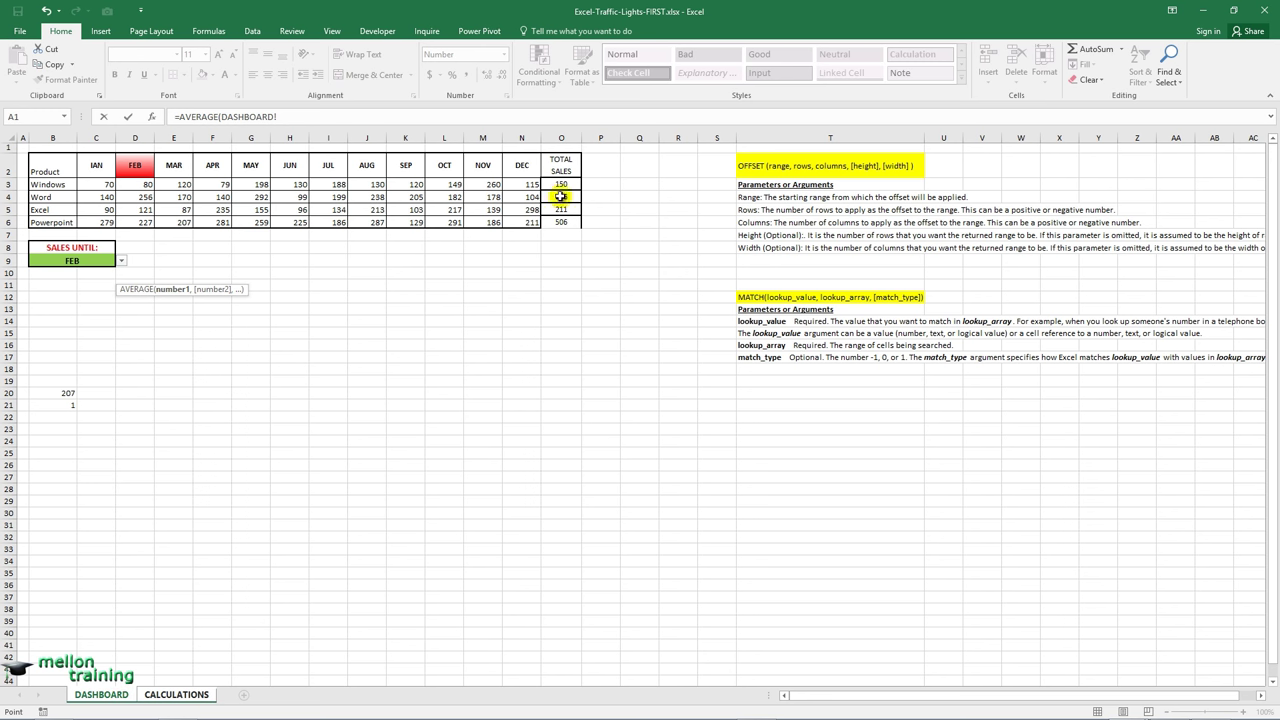
drag(563, 184, 566, 221)
text())
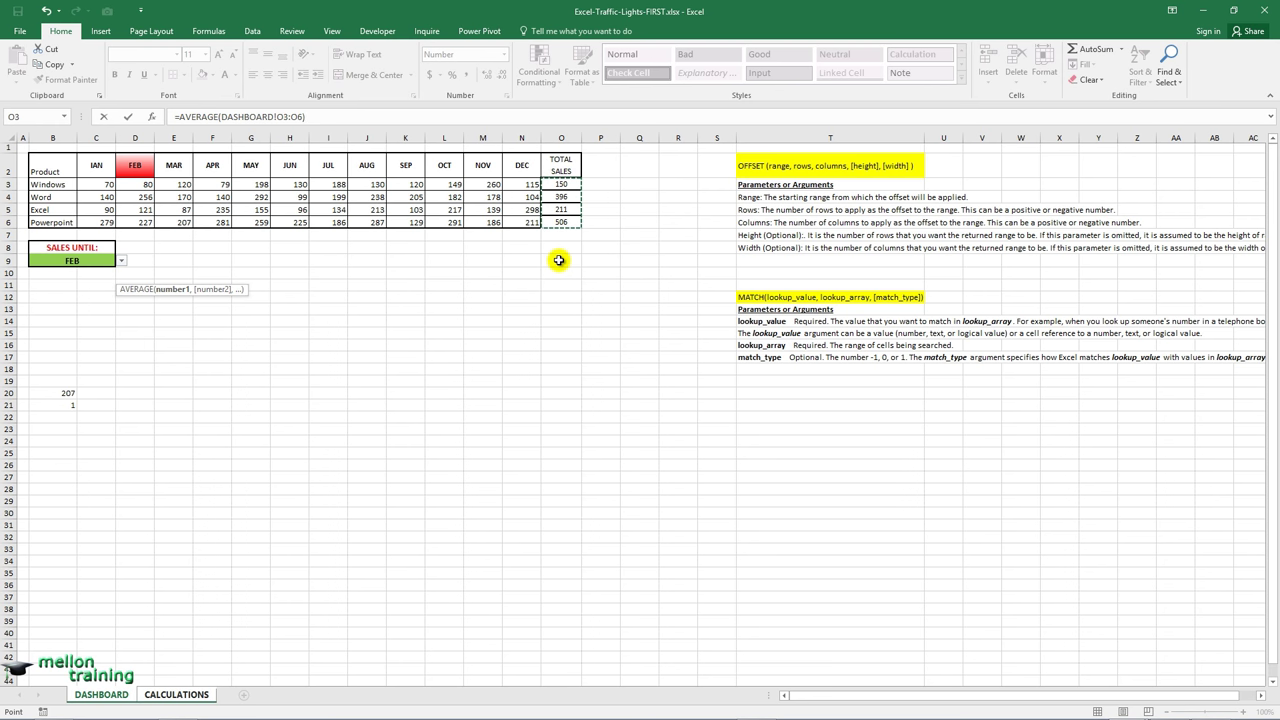
key(Return)
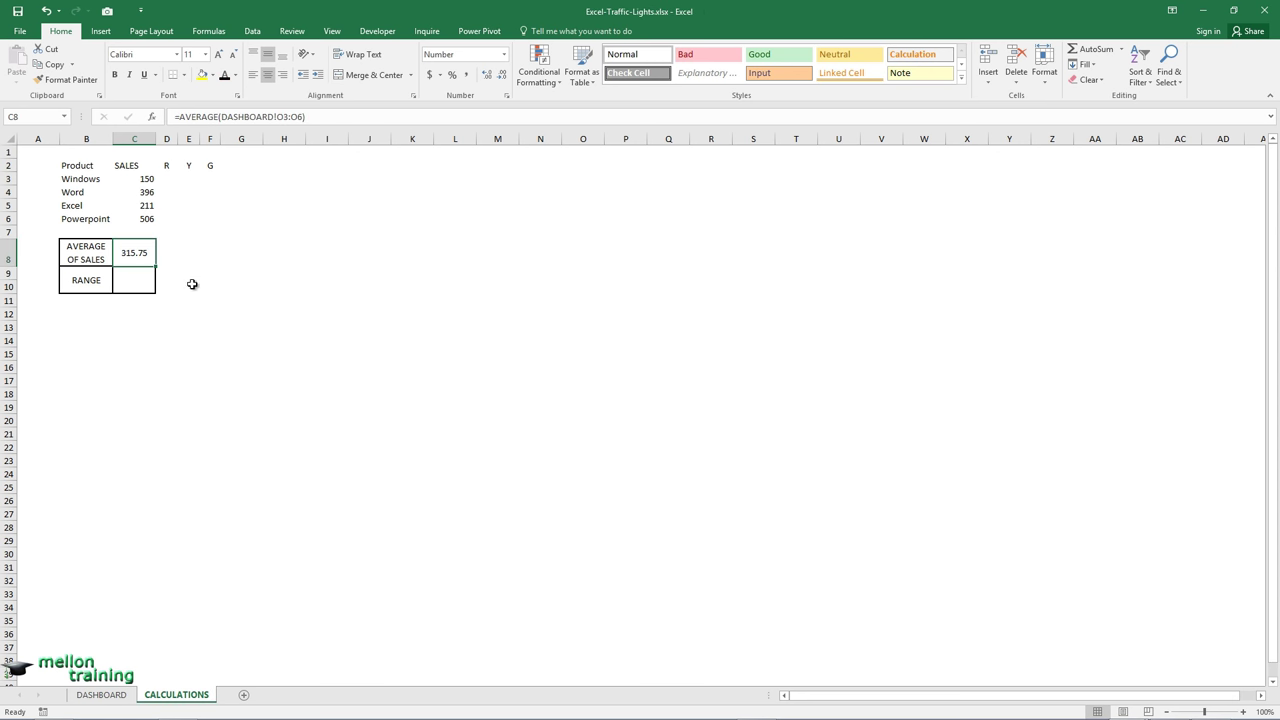
click(176, 274)
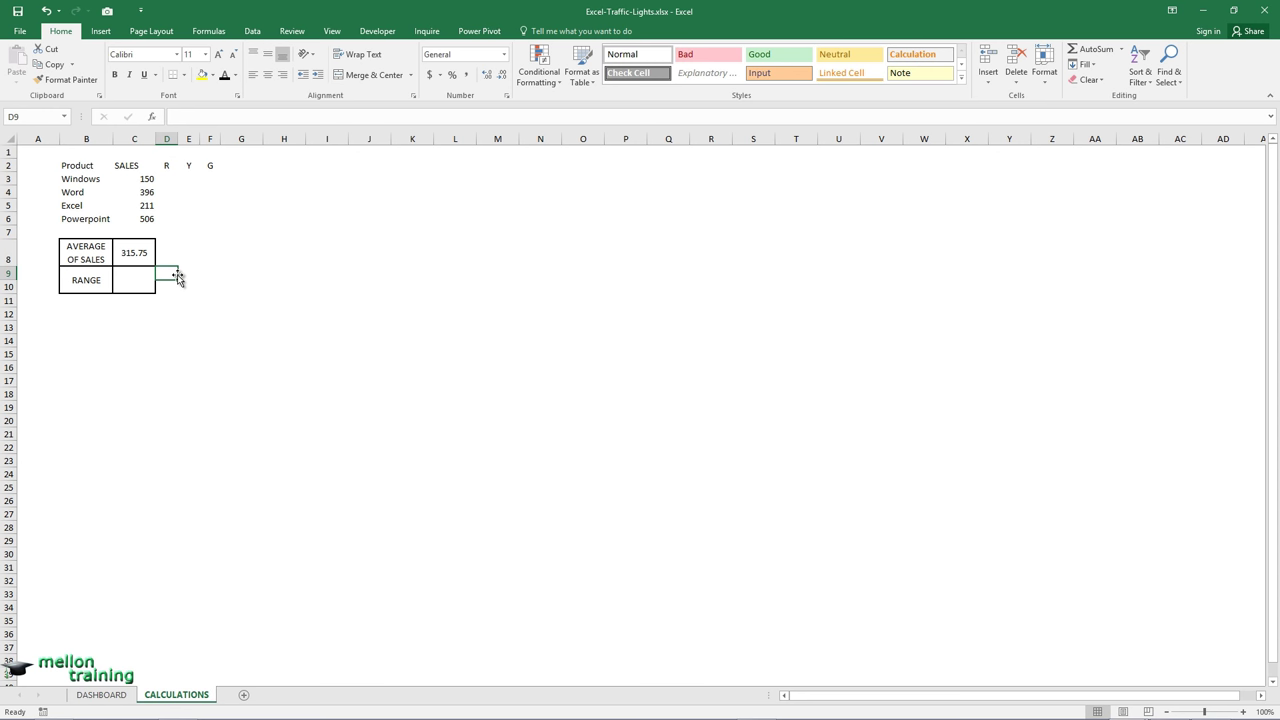
Label the range rows 'low' in D9 and 'high' in D10
text(low)
key(Return)
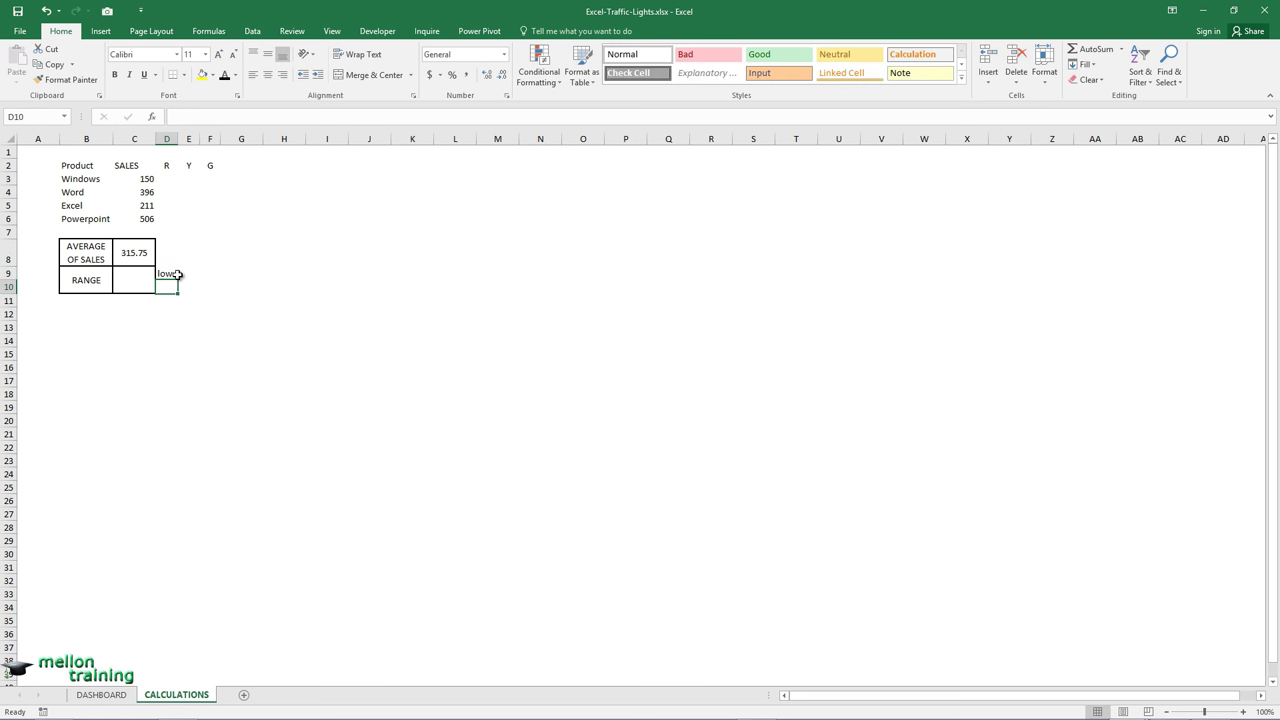
text(high)
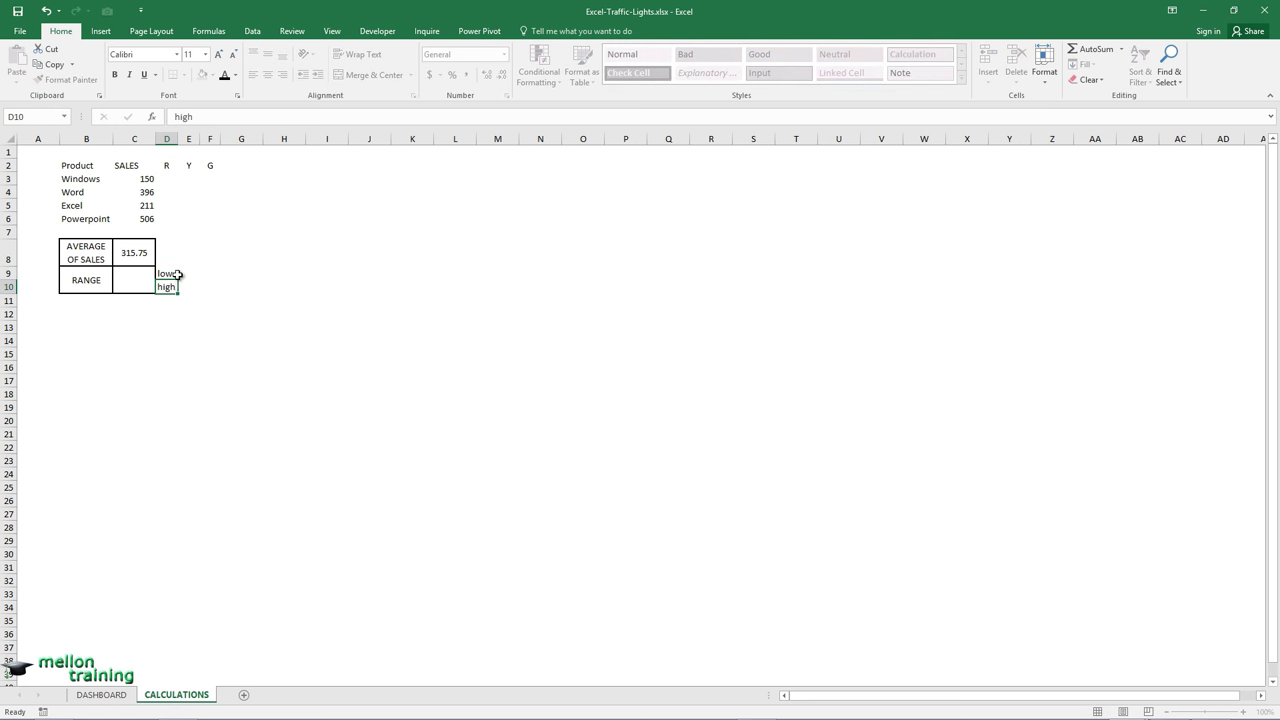
key(Return)
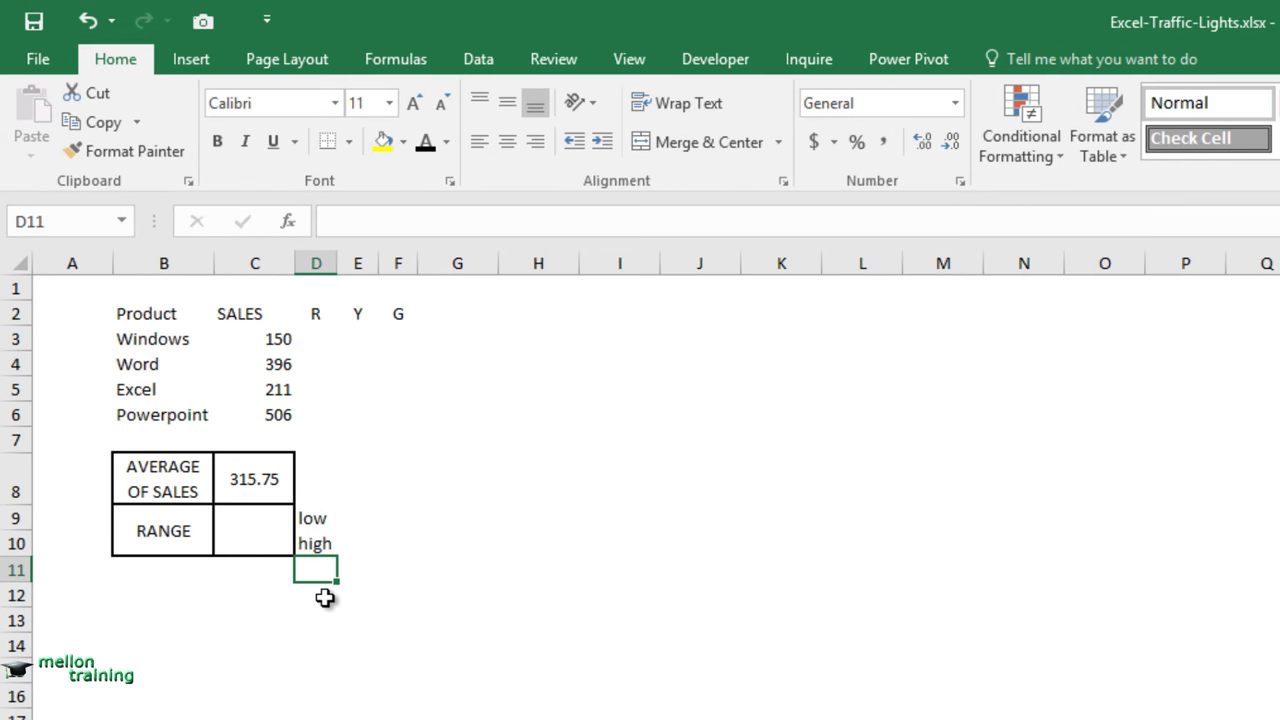
Set C9 to =C8*80% and C10 to =C8*120%, giving 252.6 and 378.9
click(252, 520)
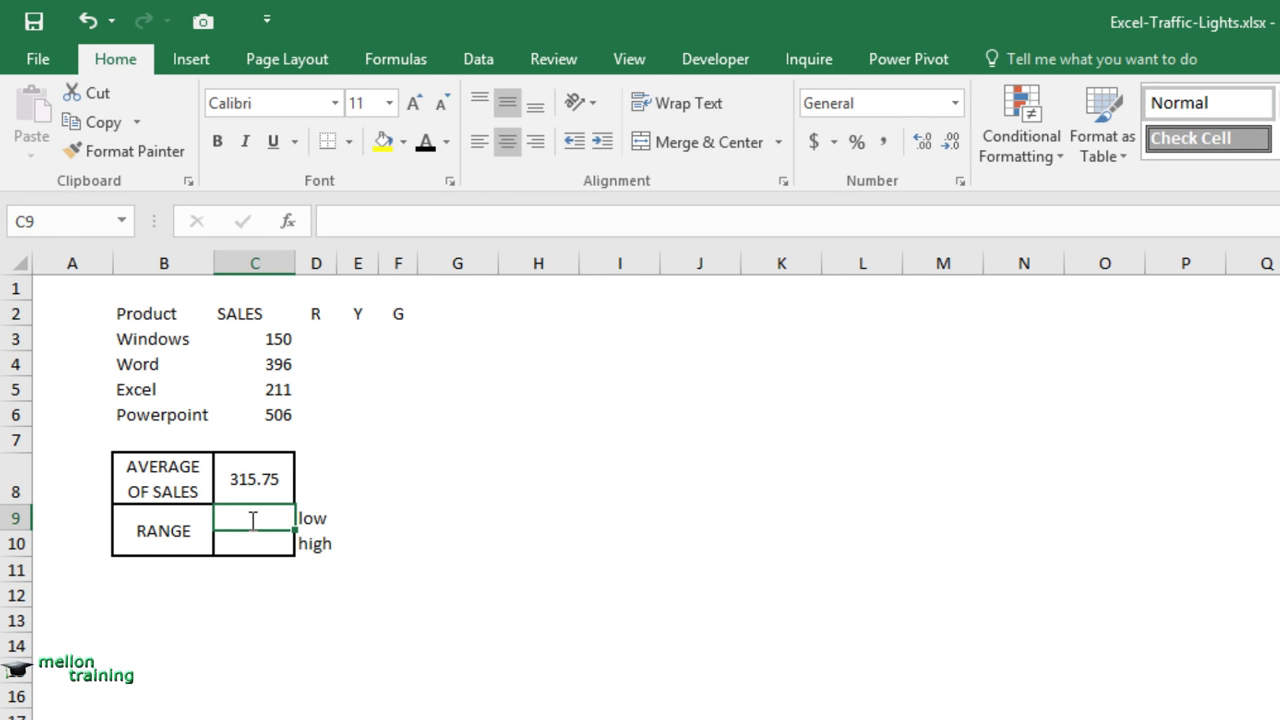
text(=)
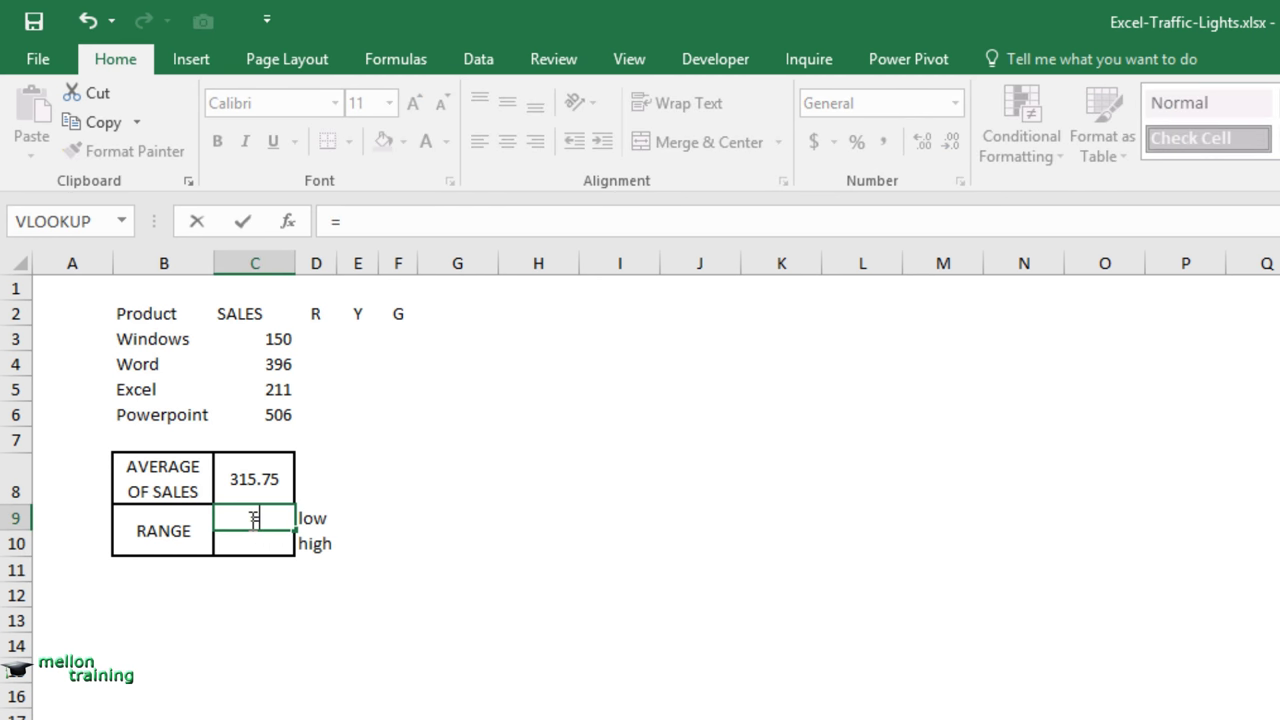
click(245, 479)
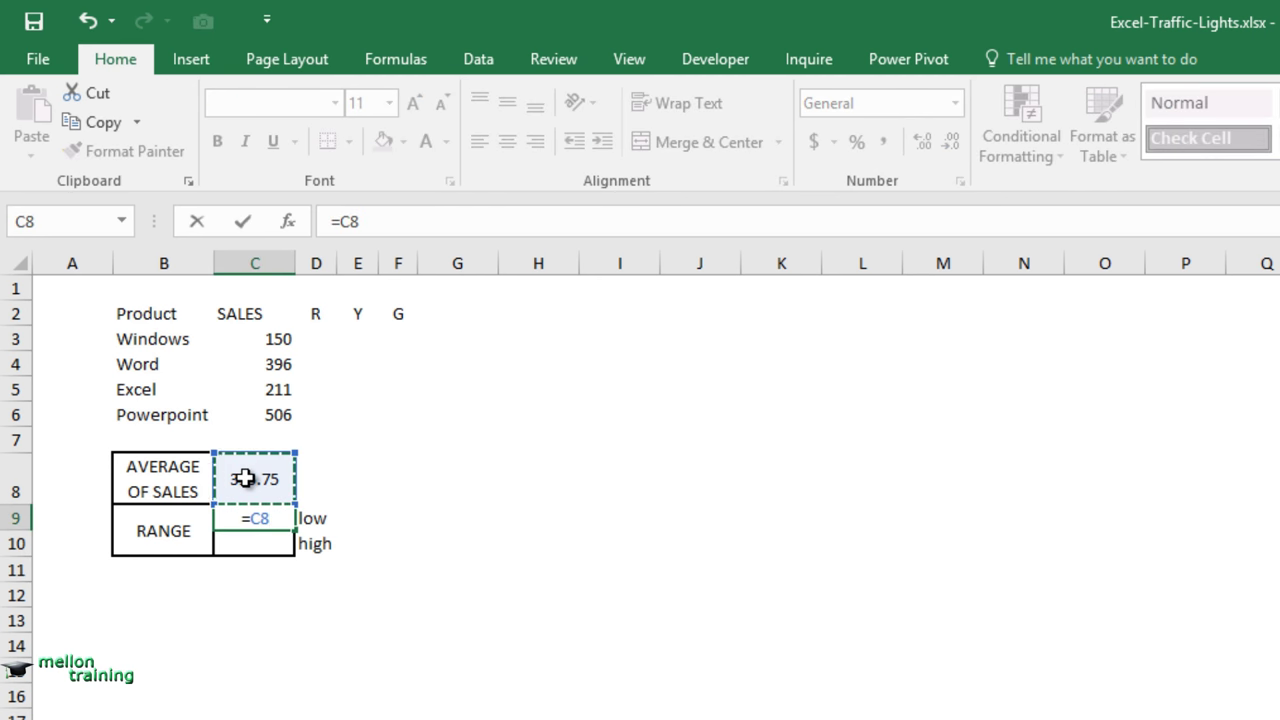
text(*)
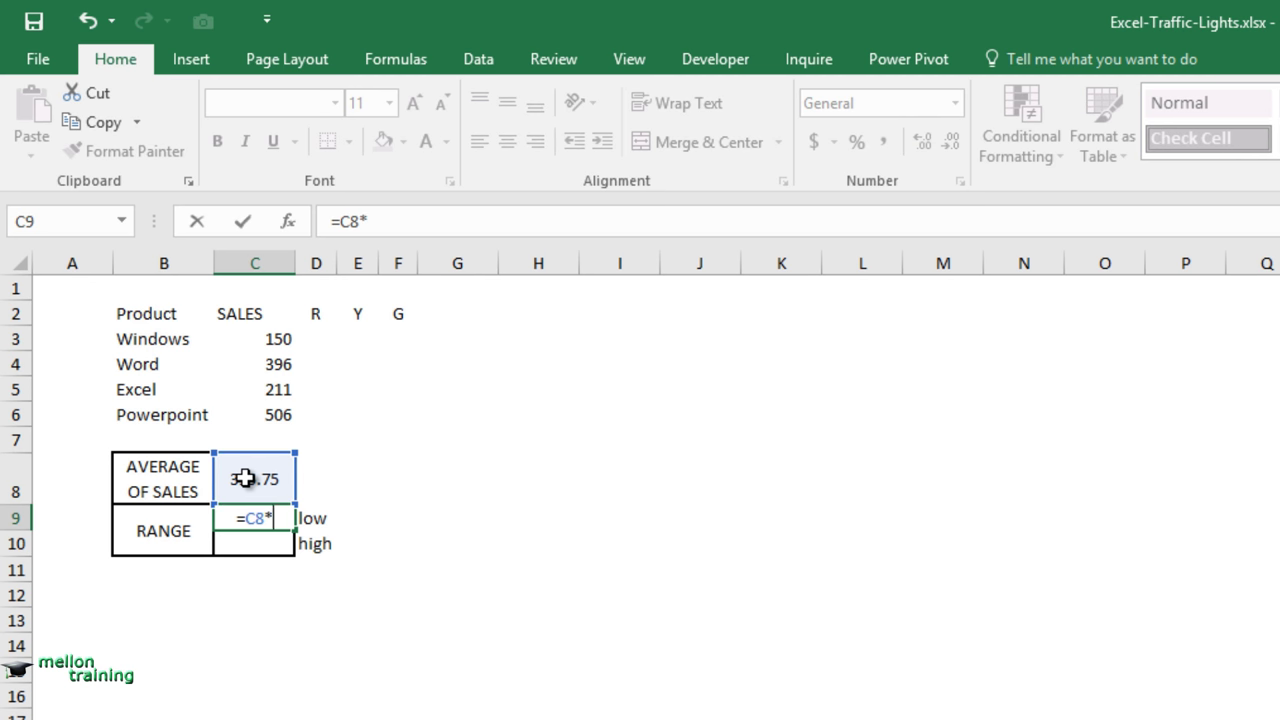
text(80%)
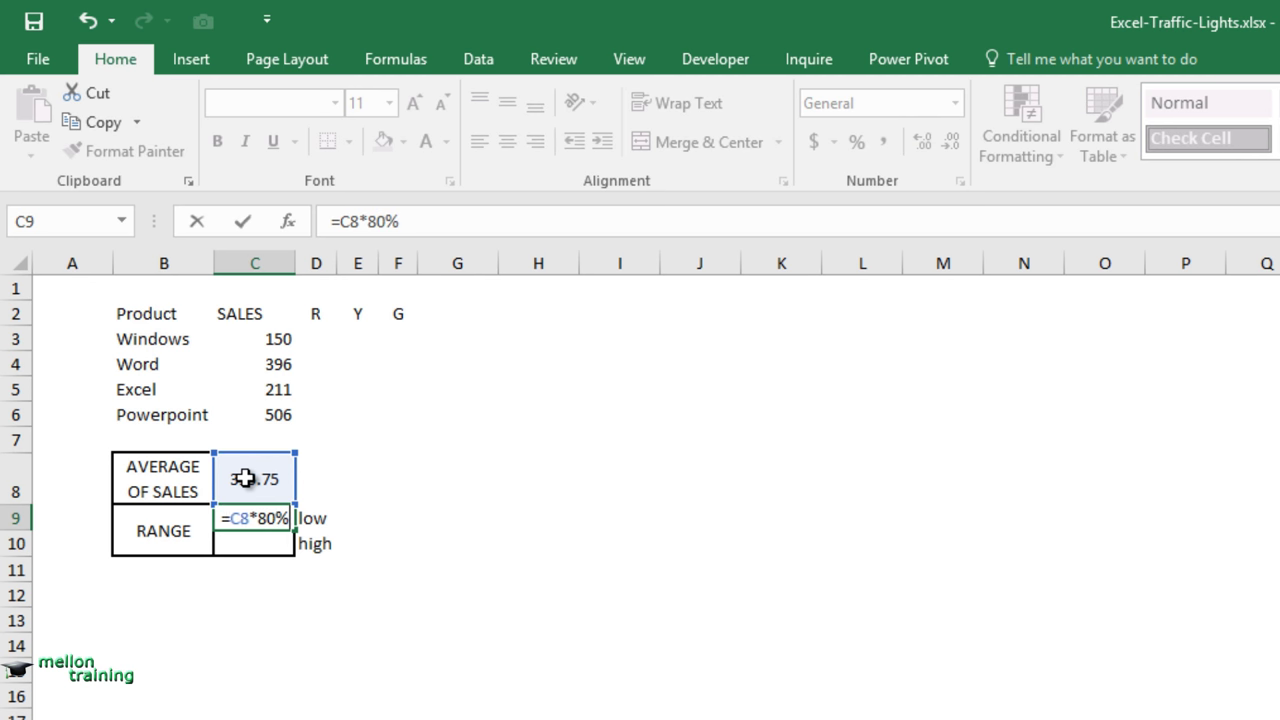
key(Return)
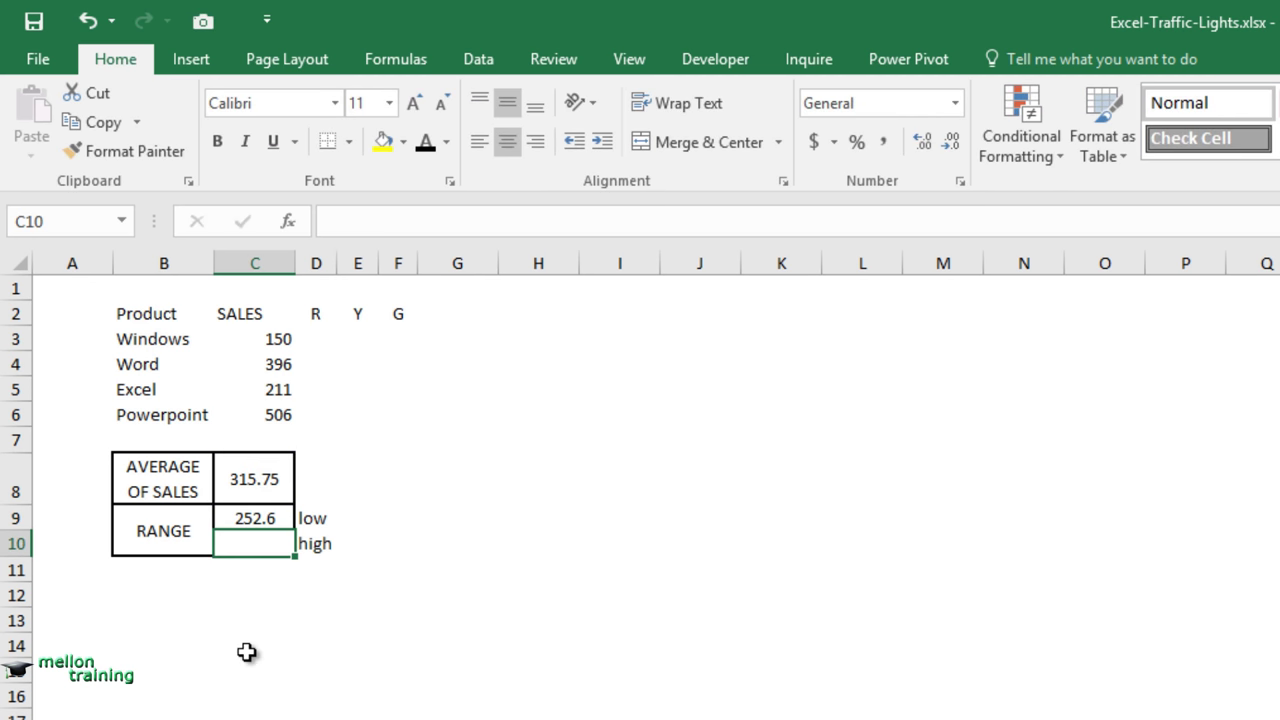
text(=)
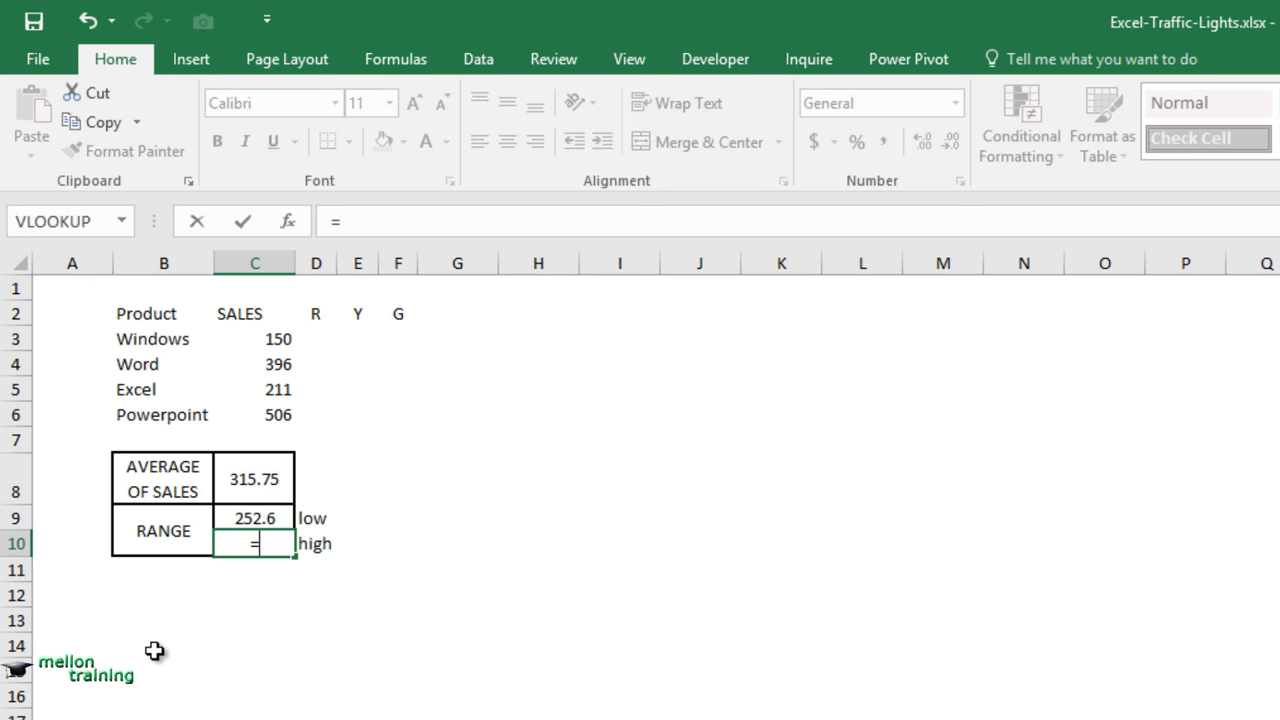
click(253, 487)
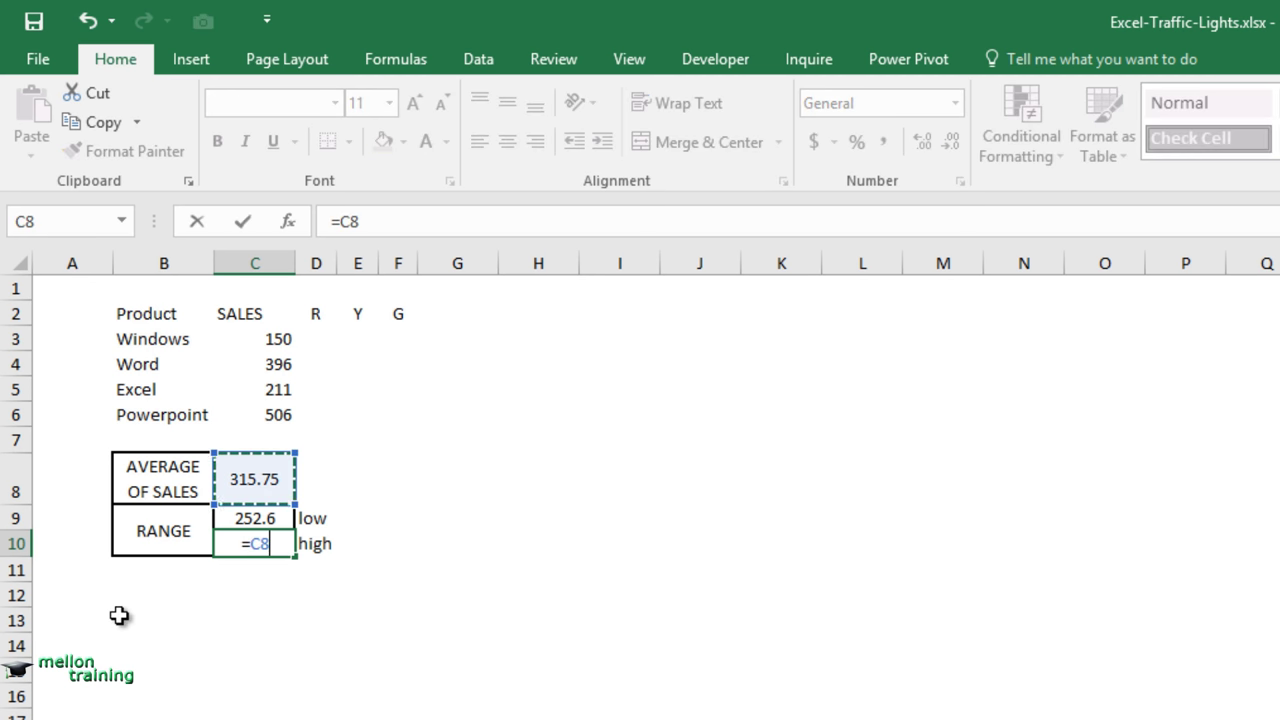
text(*120)
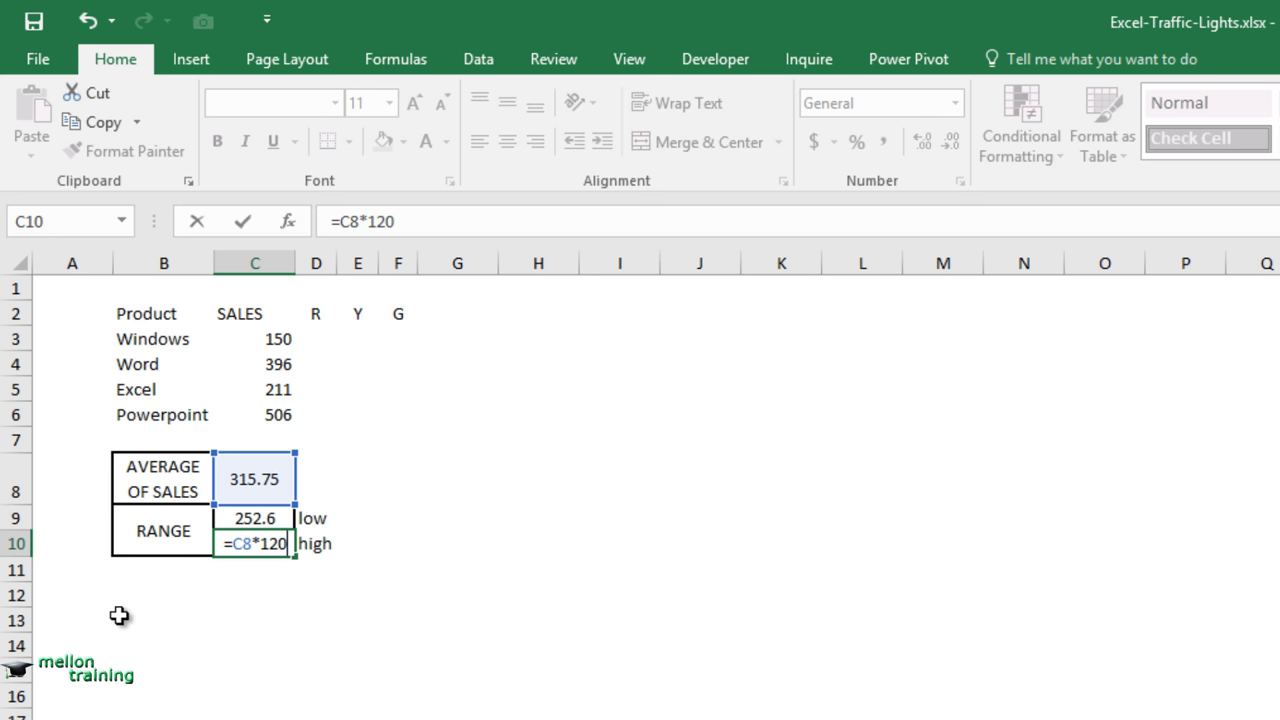
text(%)
key(Return)
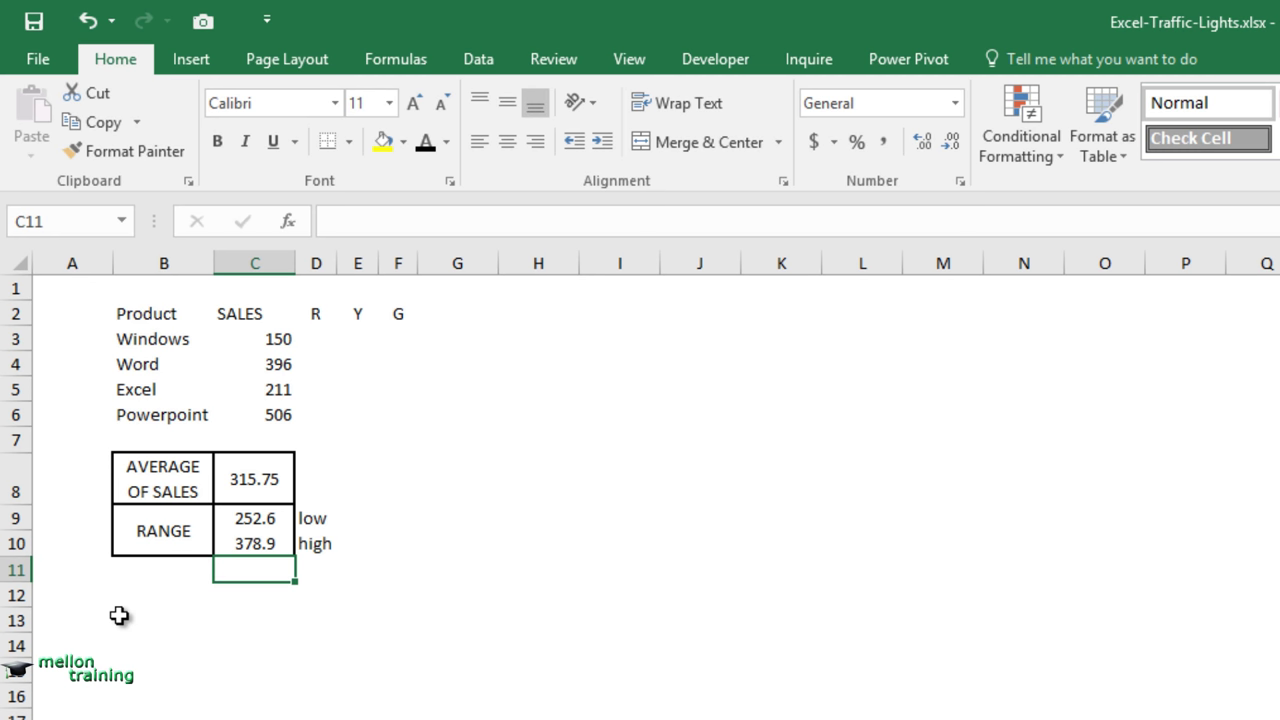
Enter =IF(C3<=$C$9,"=","") in D3 so Windows shows the red-light = marker
click(323, 345)
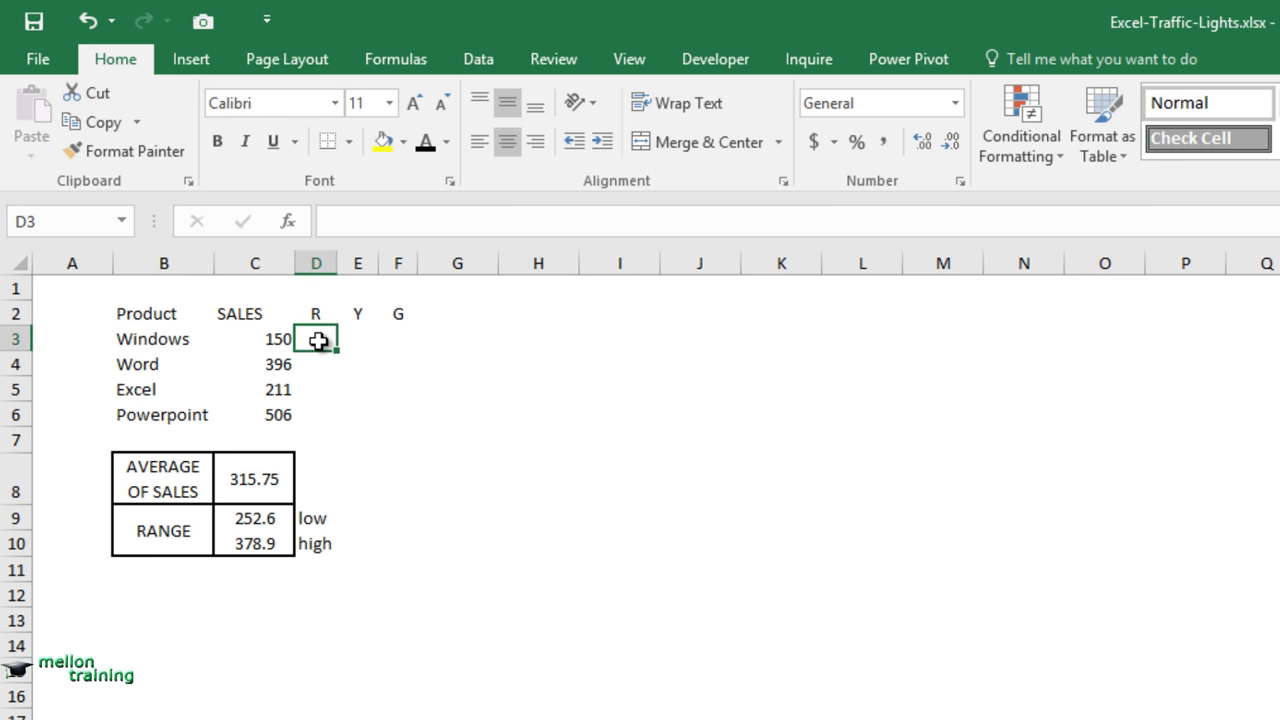
text(=)
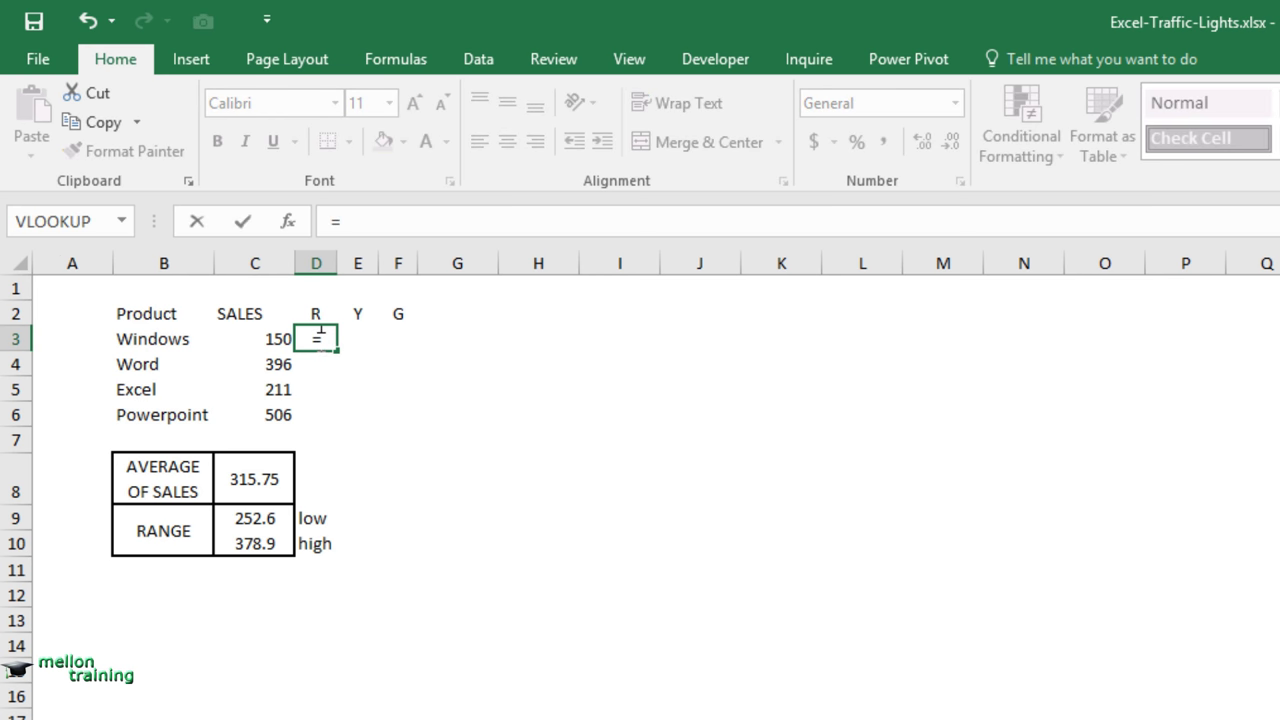
text(IF()
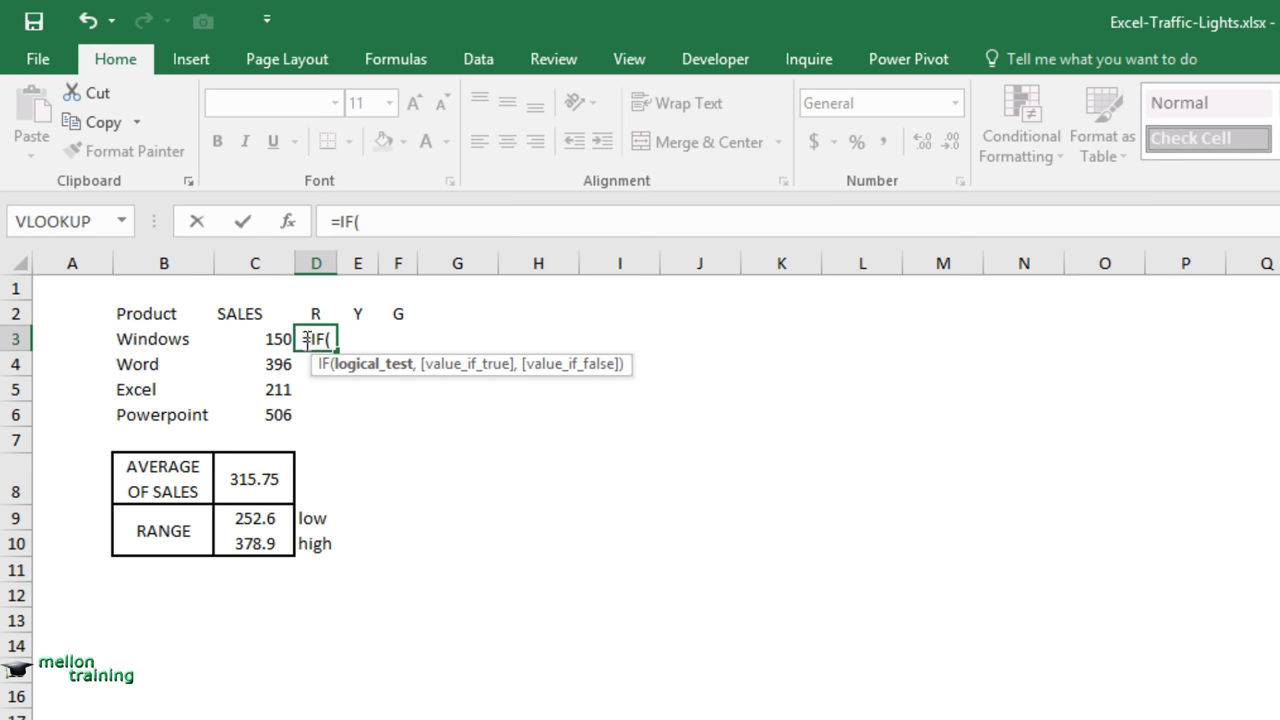
text(C3<)
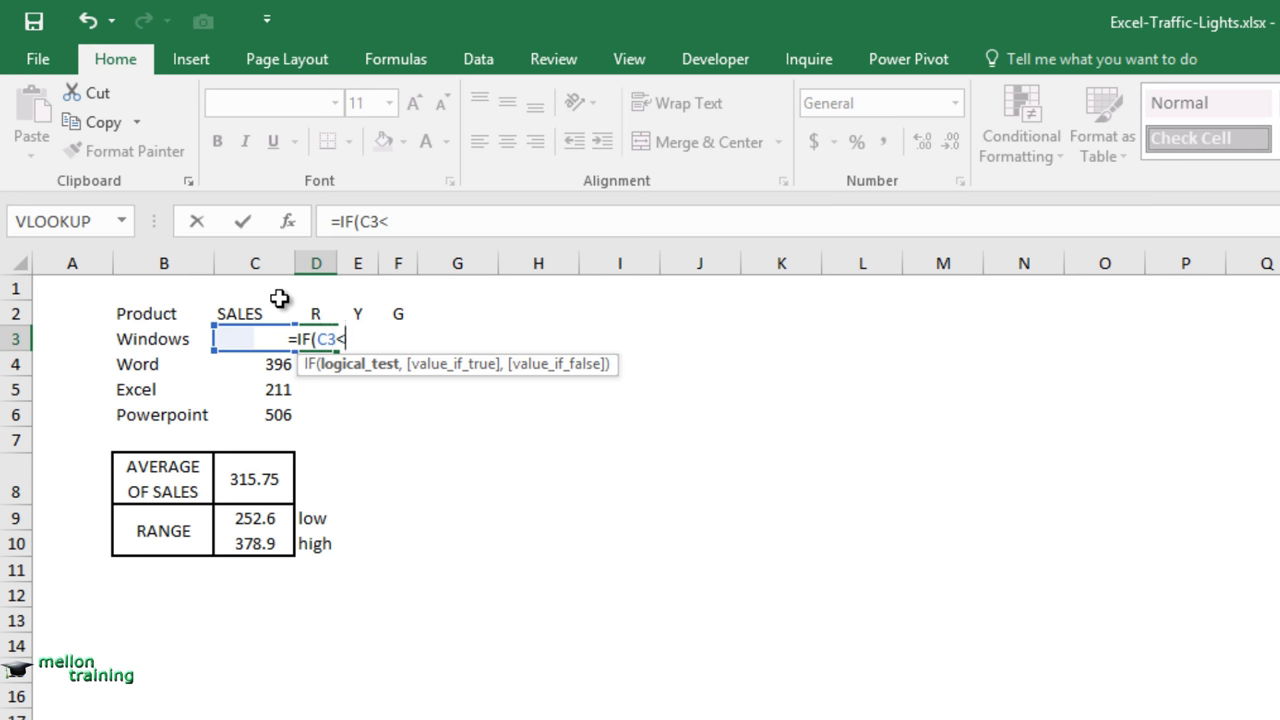
text(=)
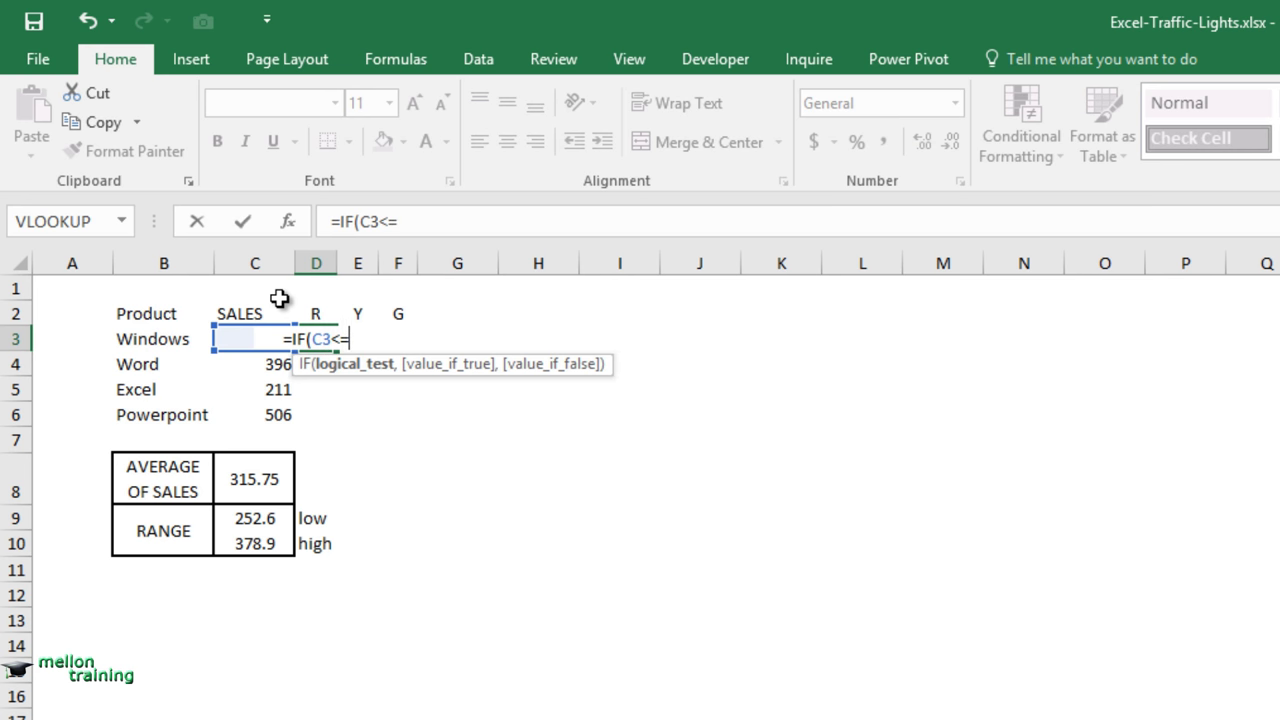
text($C$9)
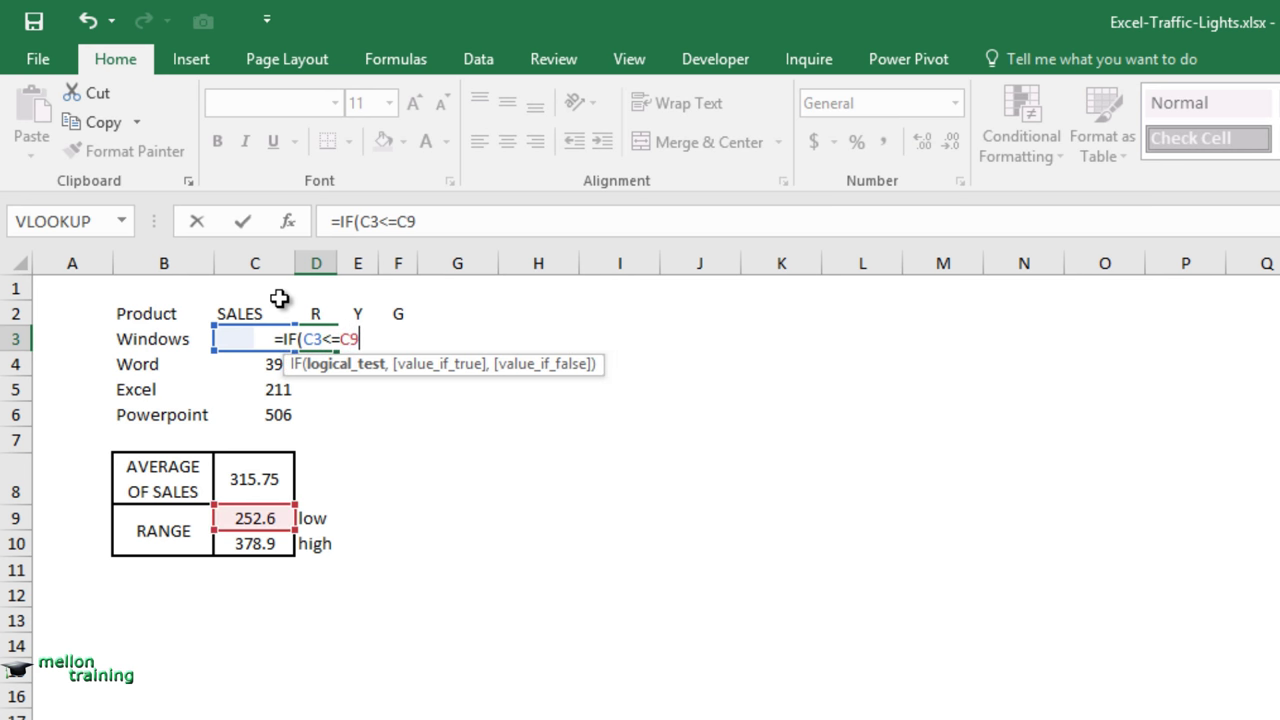
key(F4)
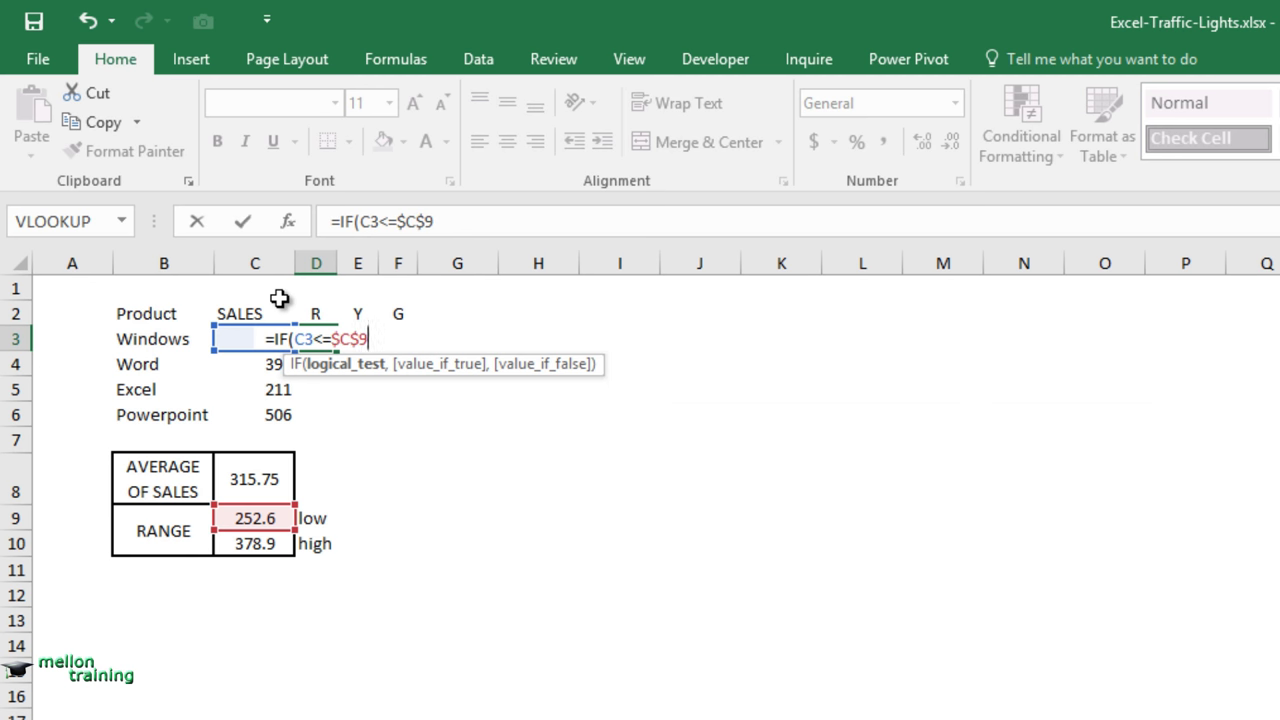
text(,"=)
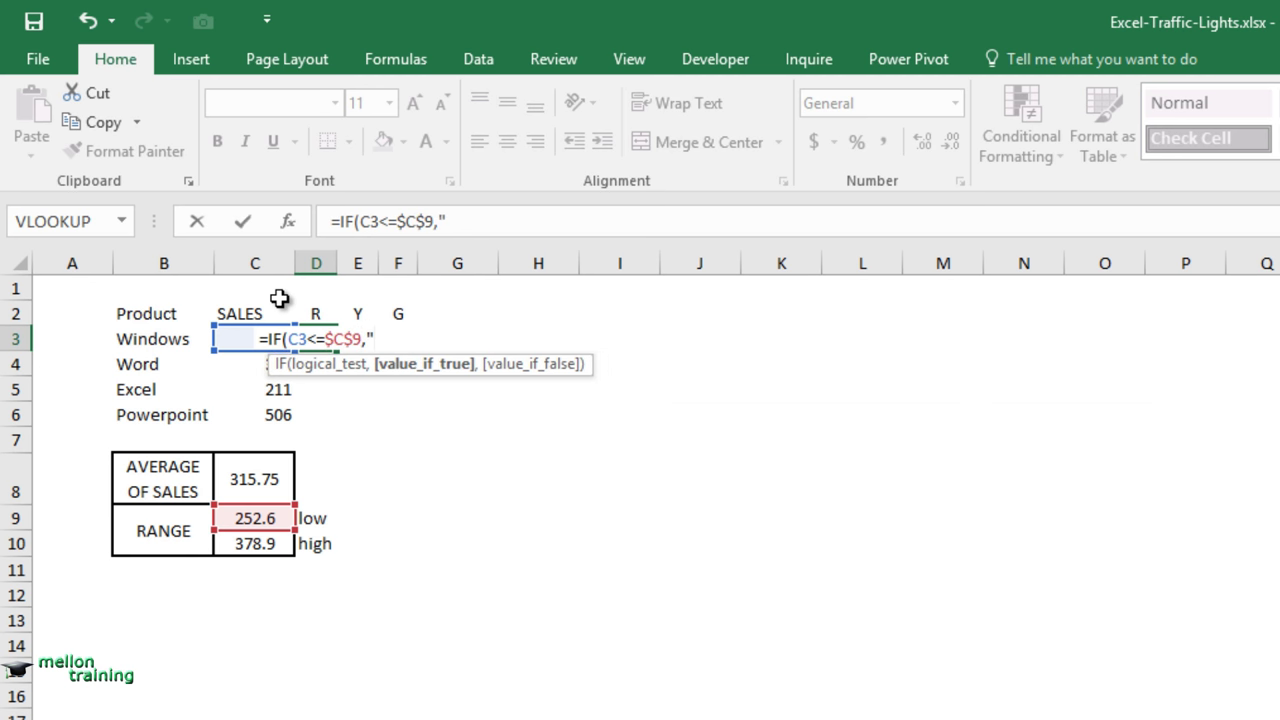
text(")
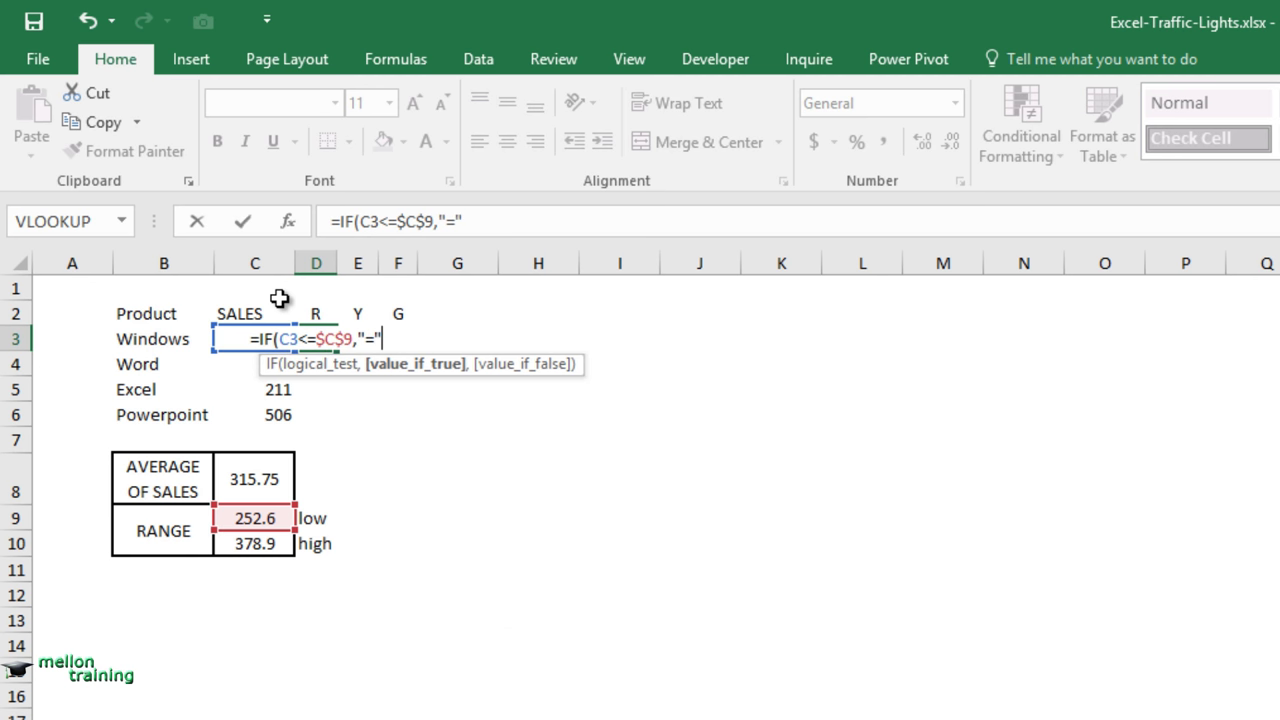
text(,"")
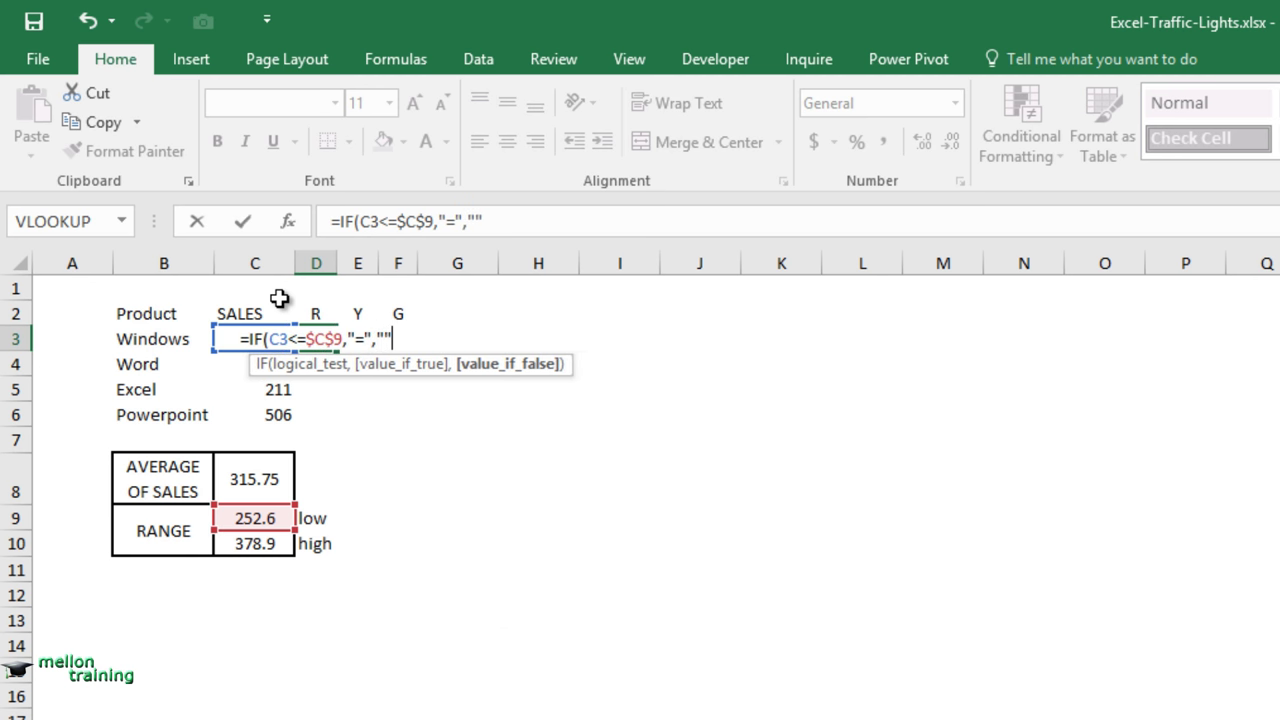
text())
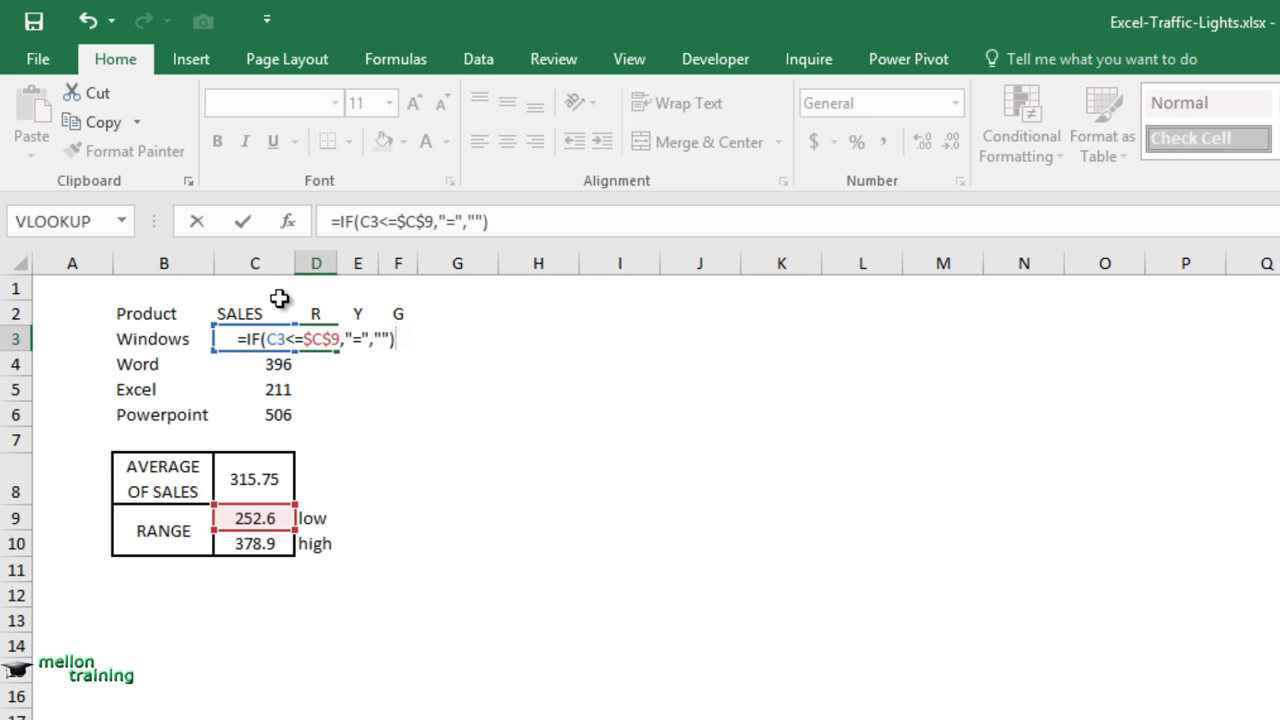
key(Return)
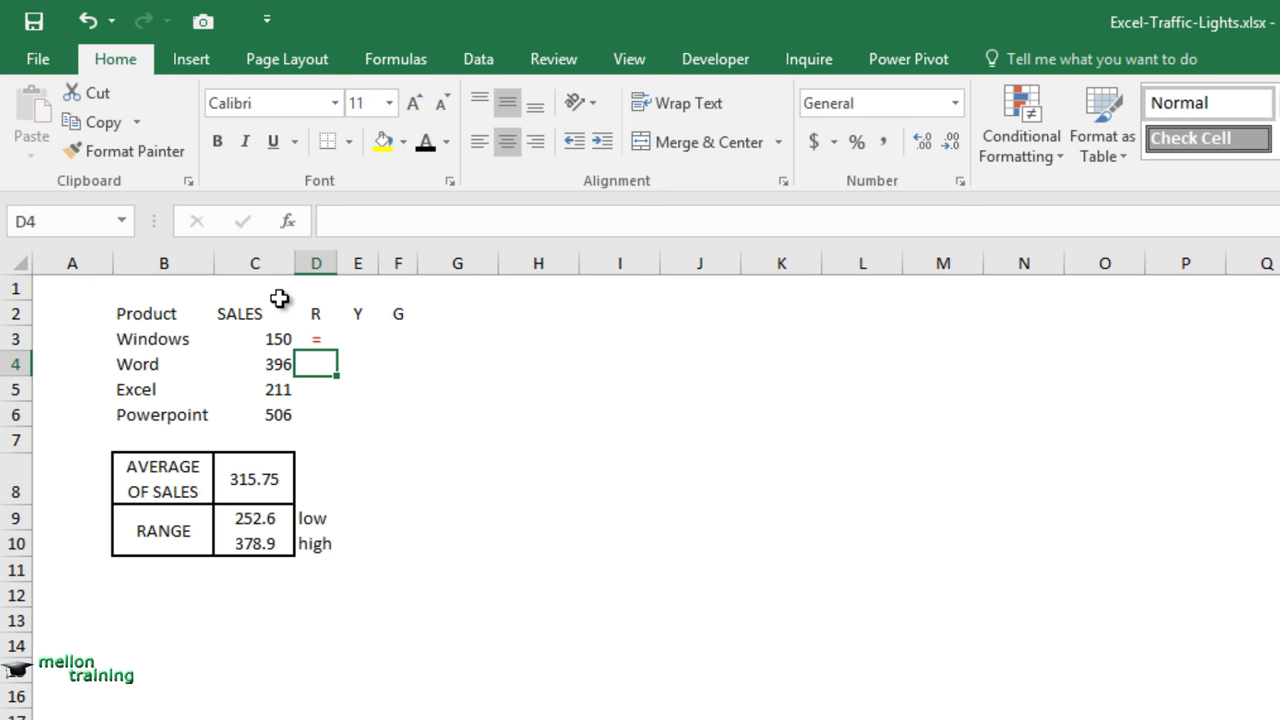
click(321, 338)
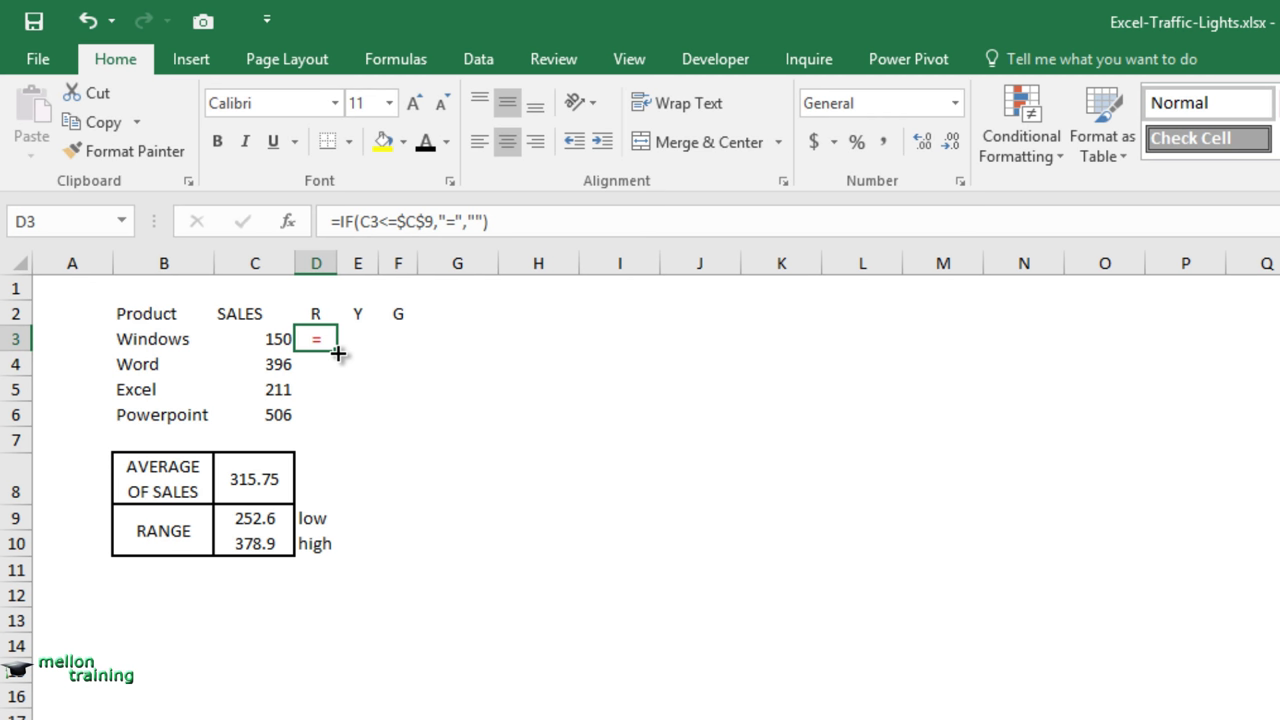
Fill the red-light formula down D3:D6 and colour its = markers red
drag(338, 353, 341, 423)
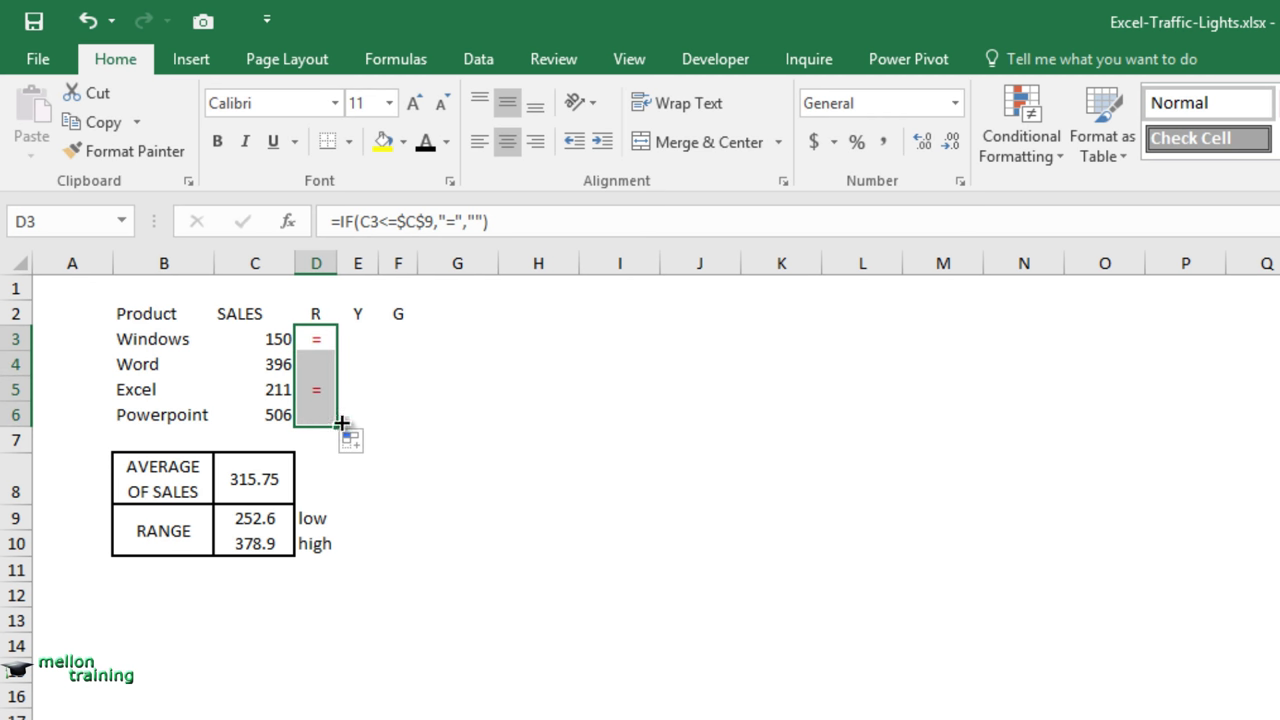
click(446, 144)
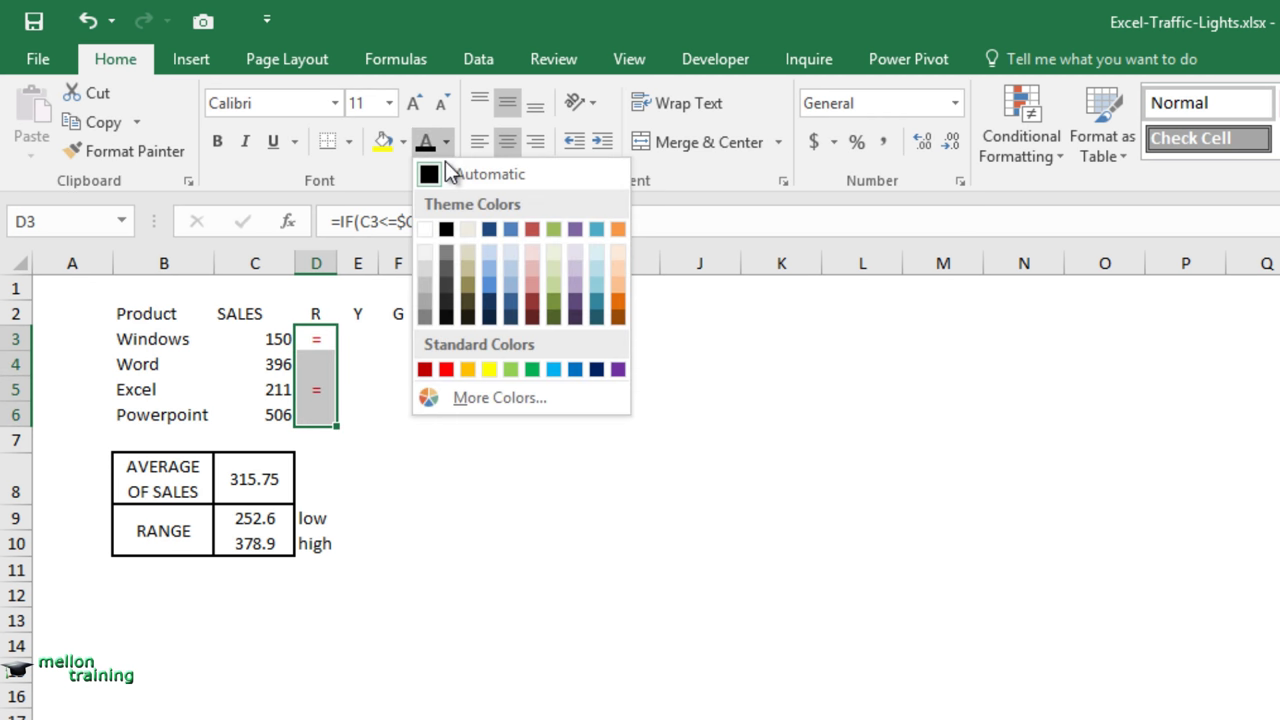
click(433, 368)
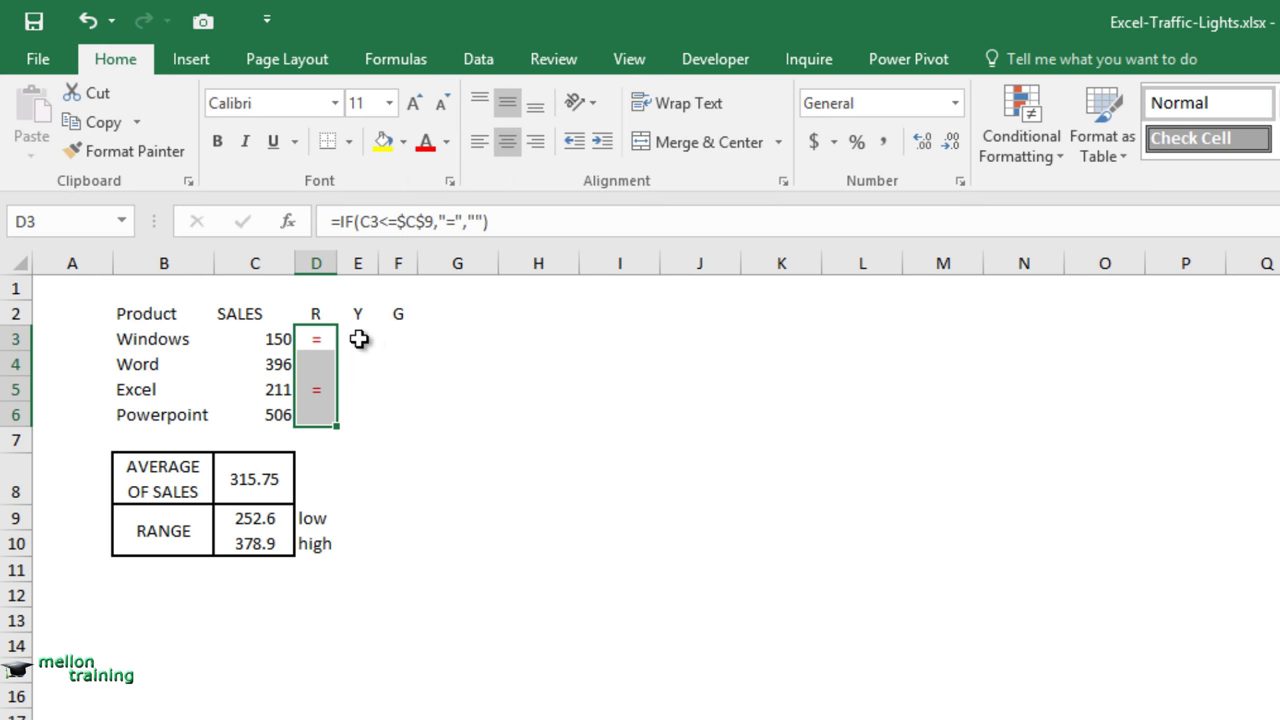
click(358, 339)
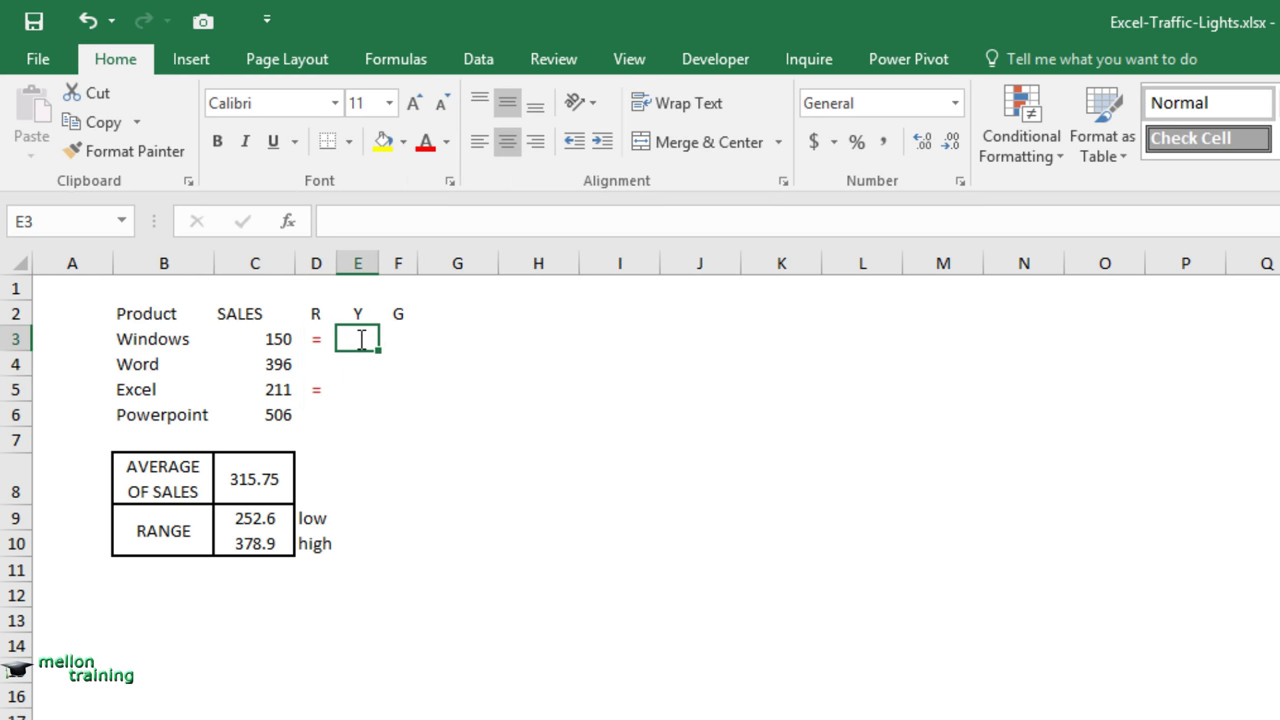
Enter =IF(C3<$C$10,IF(C3>$C$9,"=",""),"") in E3 for the Windows yellow light
text(=IF)
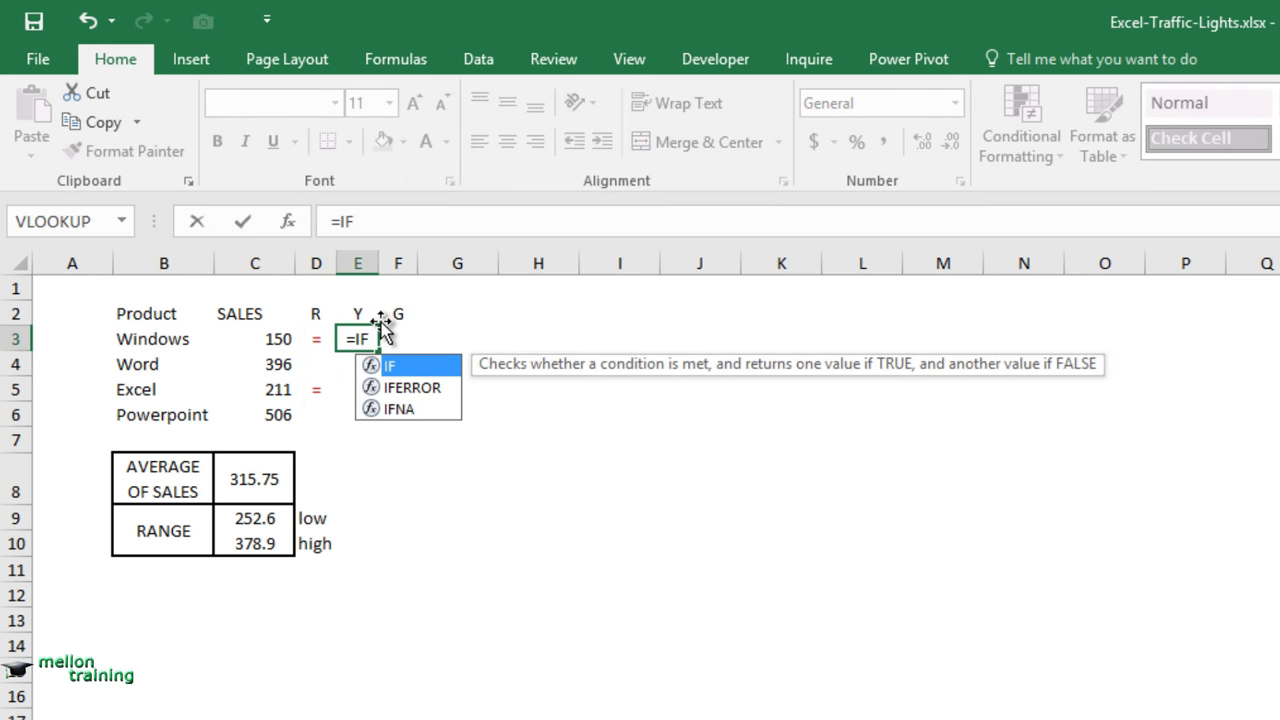
text(()
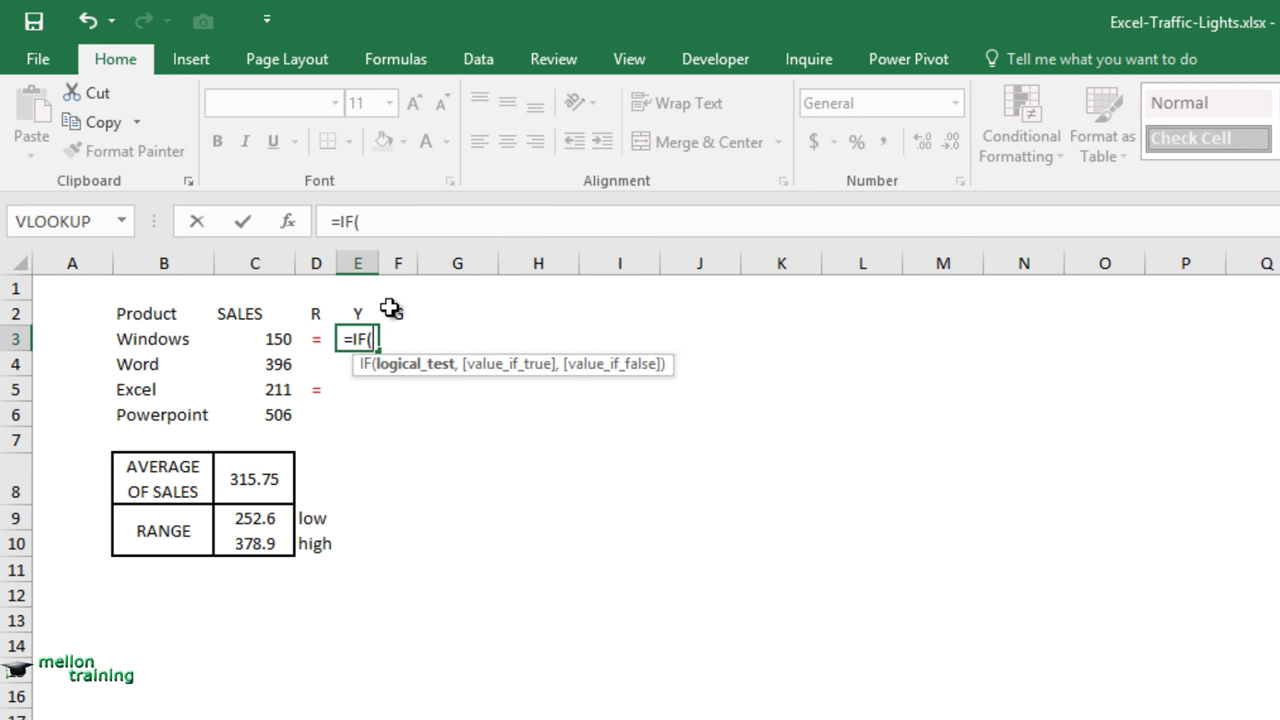
text(C)
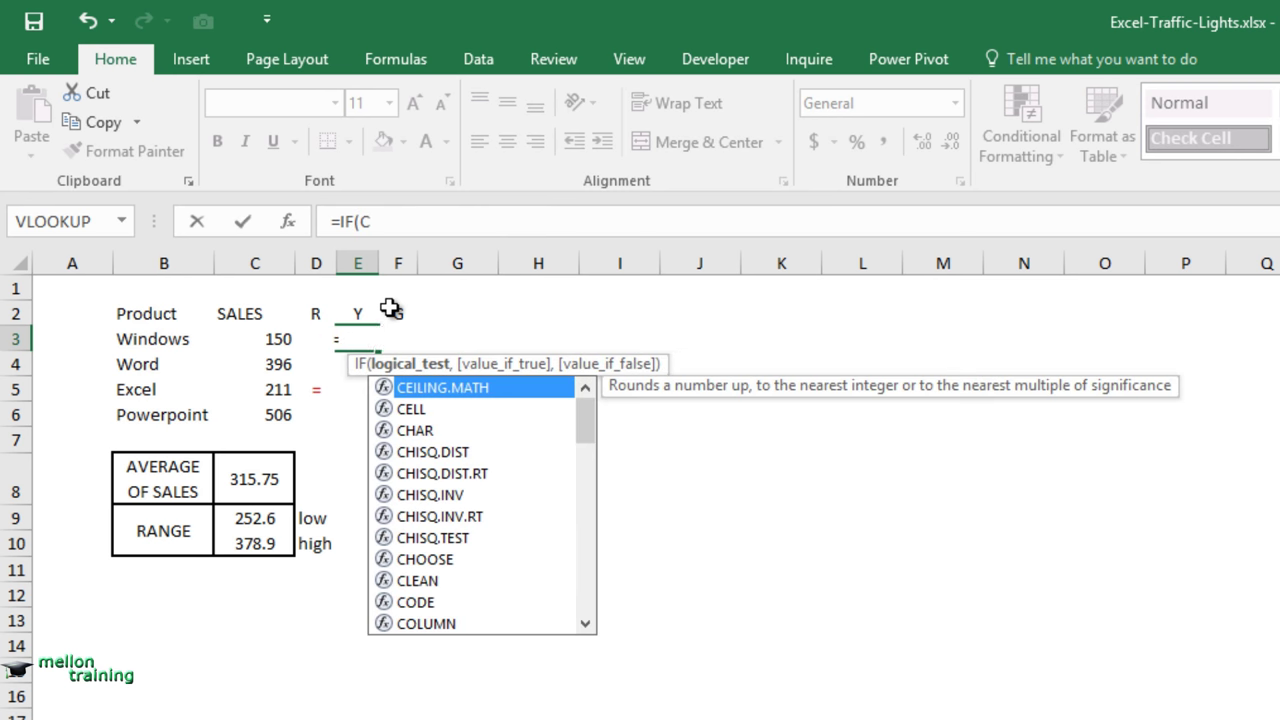
text(3<)
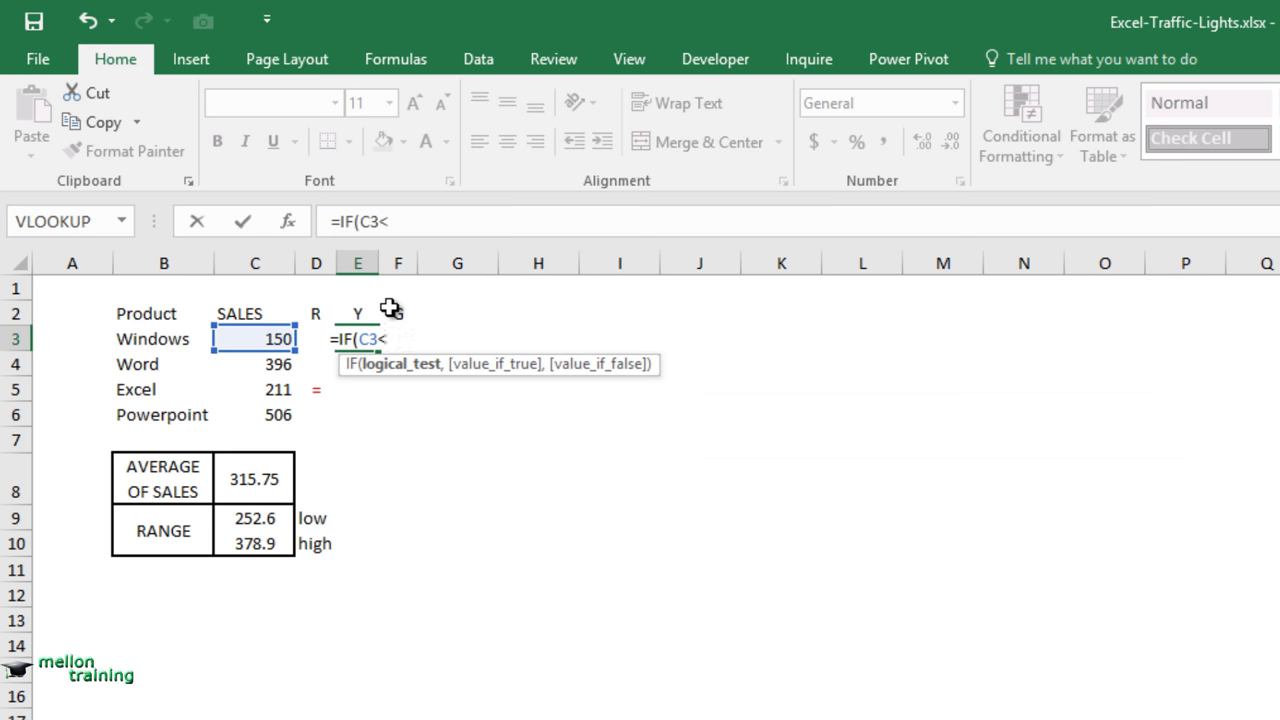
text($C$10)
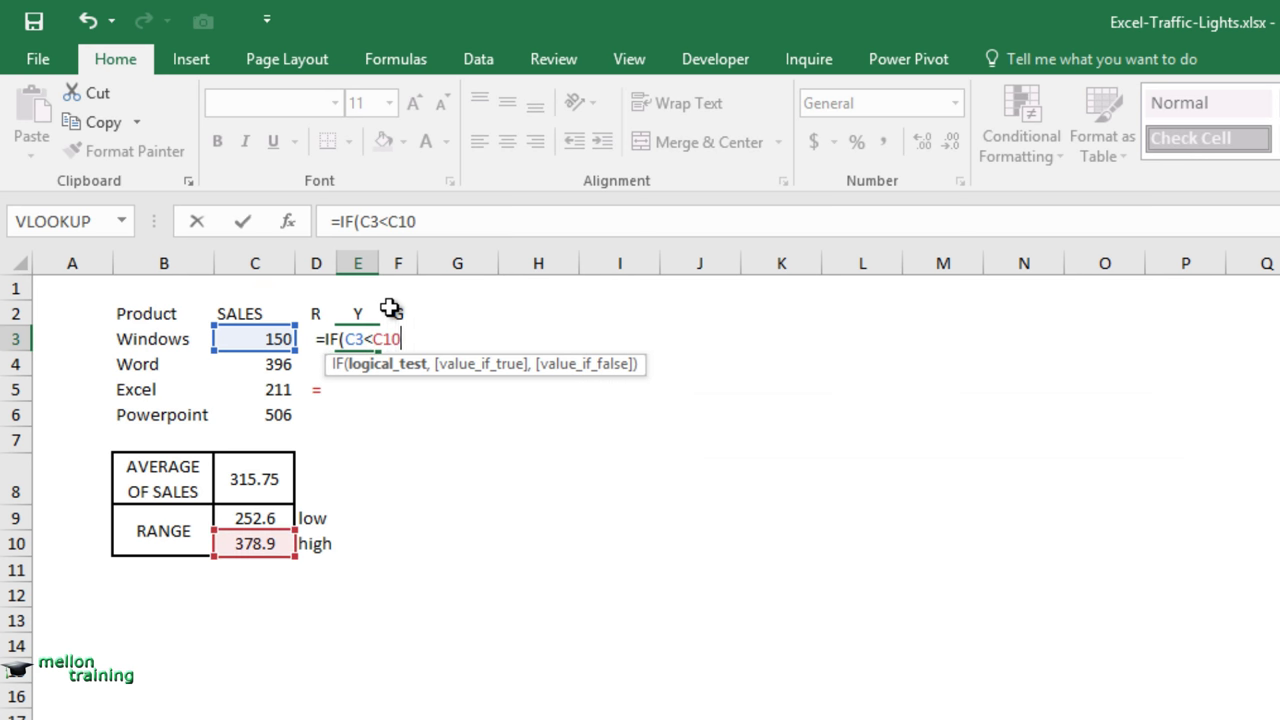
key(F4)
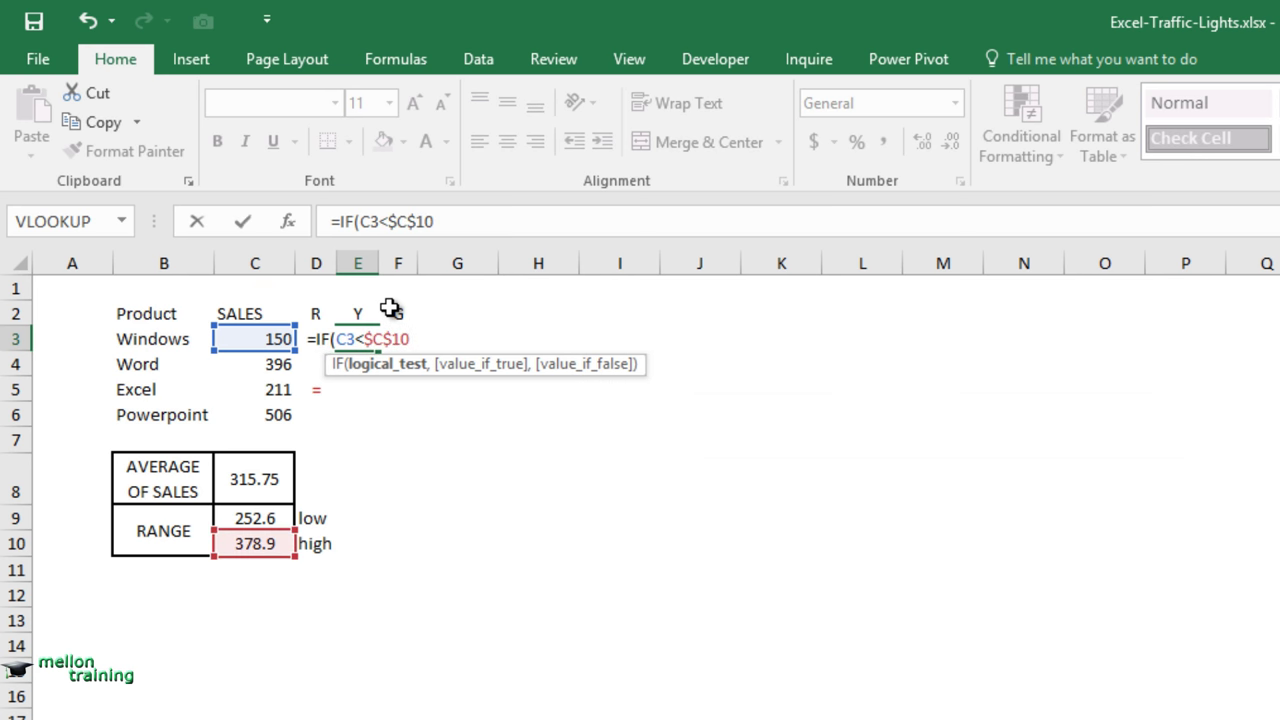
text(,IF()
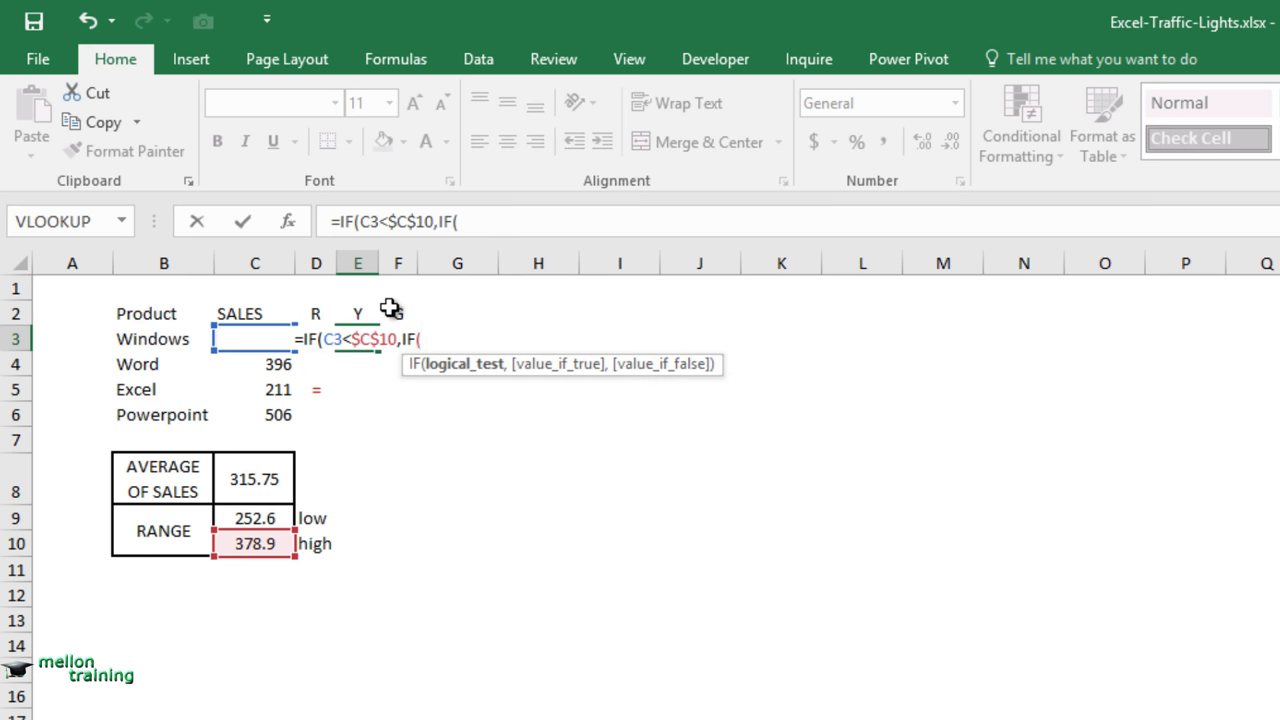
text(C3>)
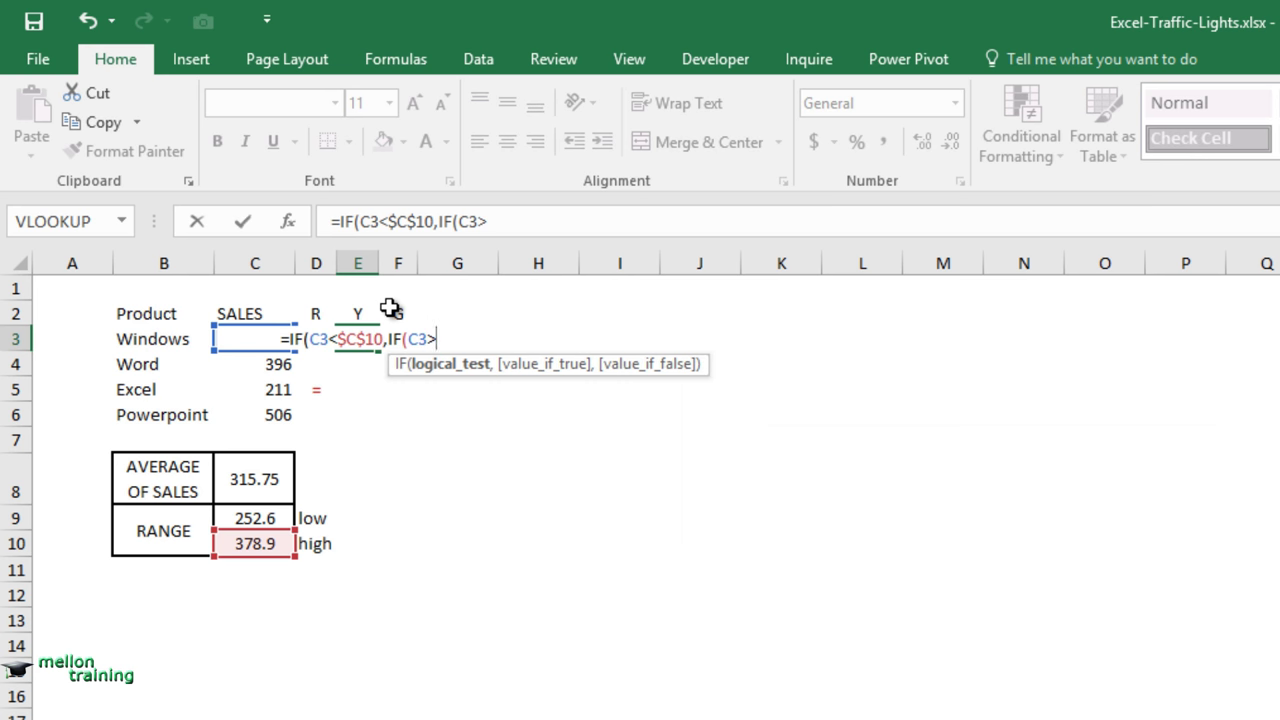
text(C9)
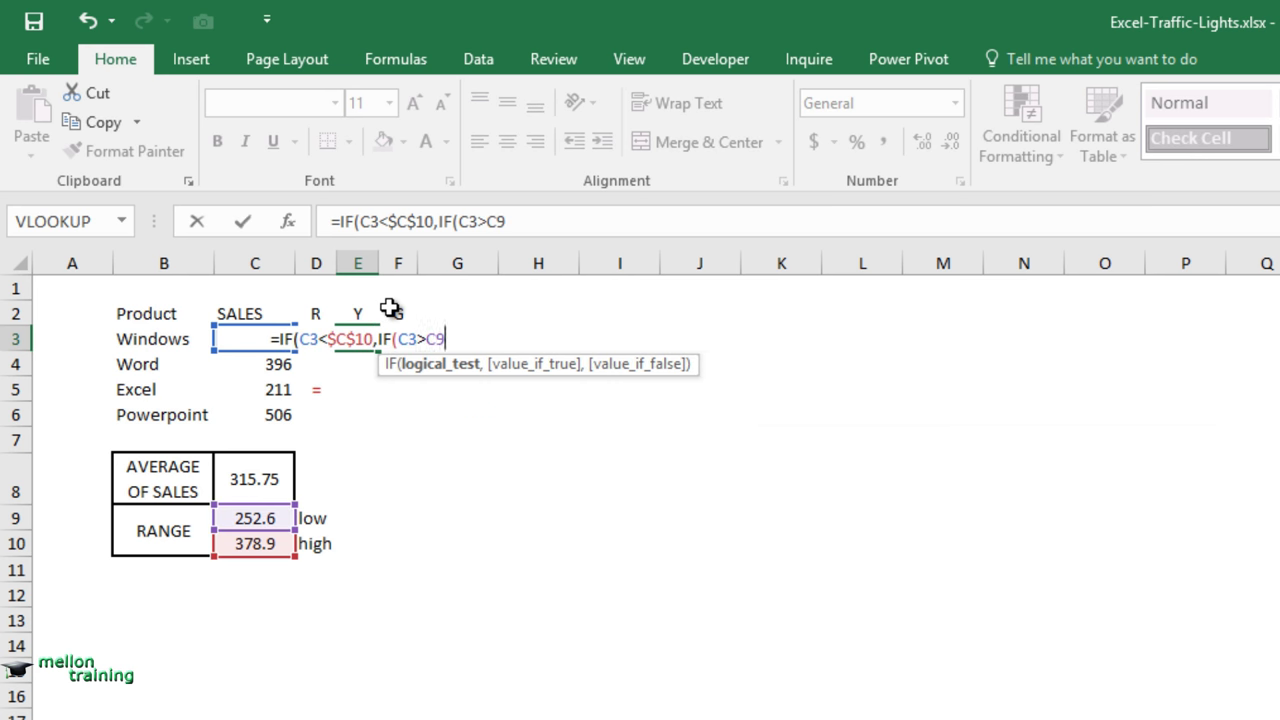
key(F4)
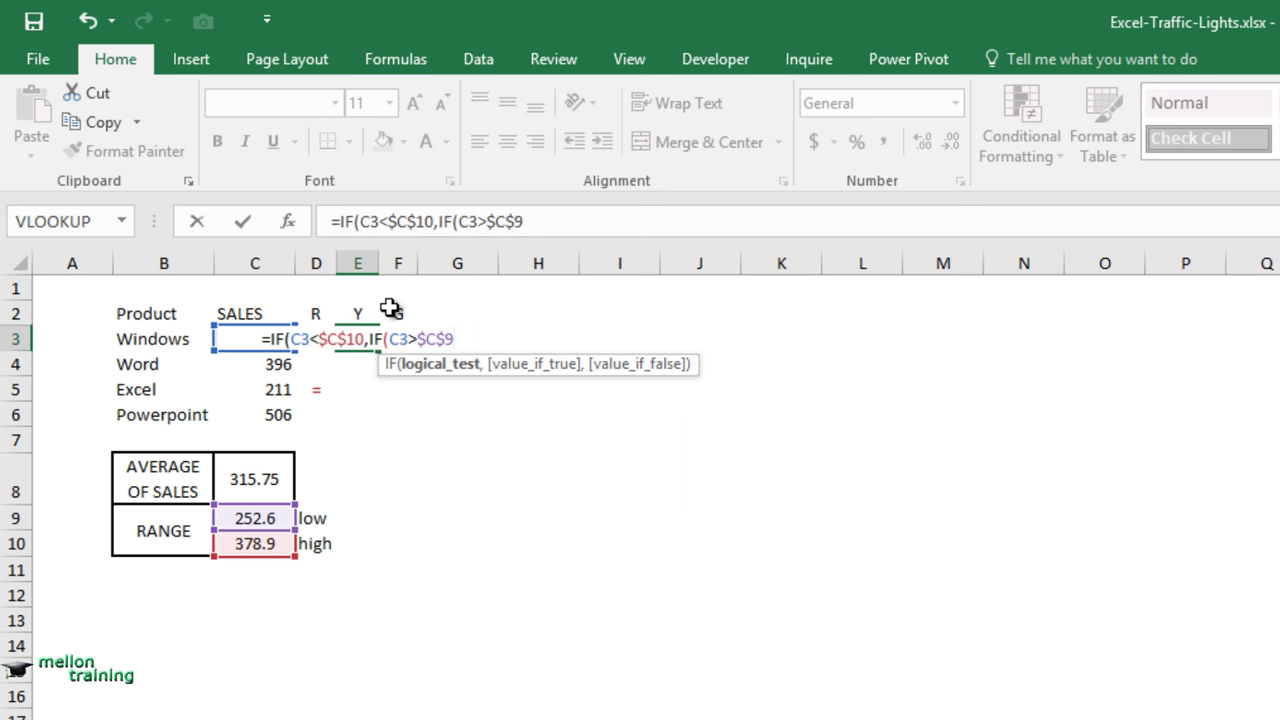
text(,")
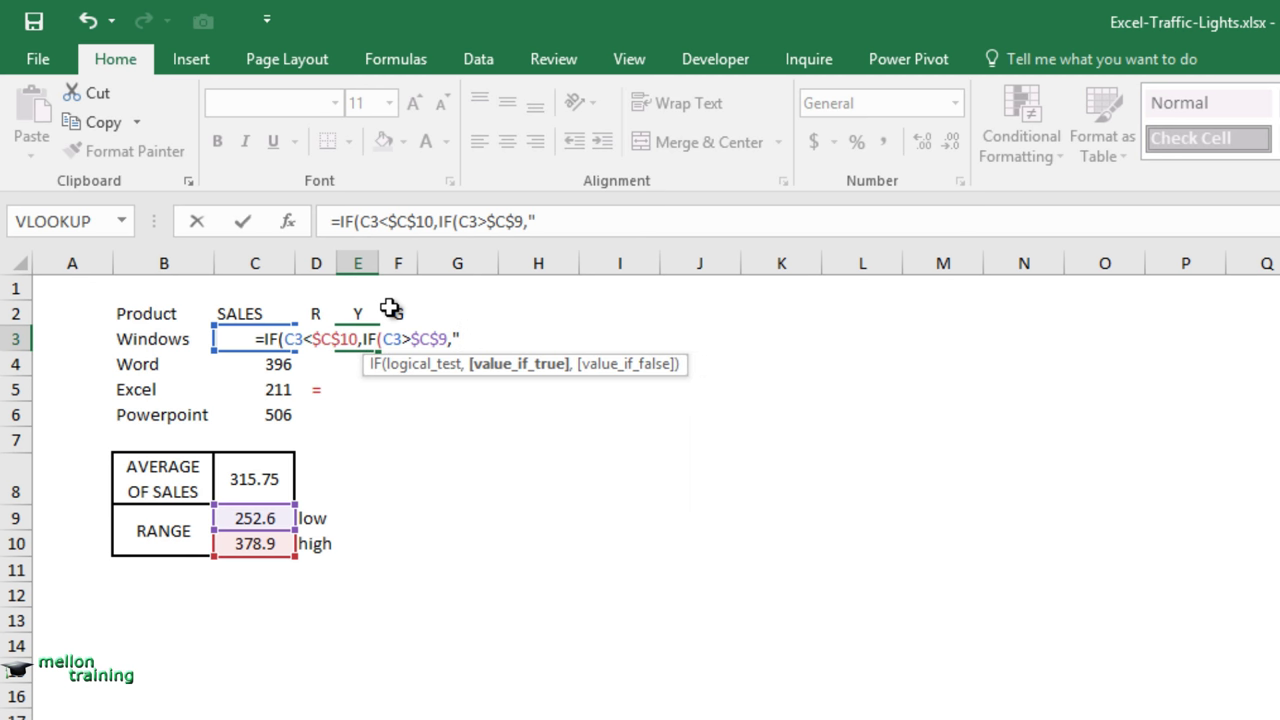
text(=)
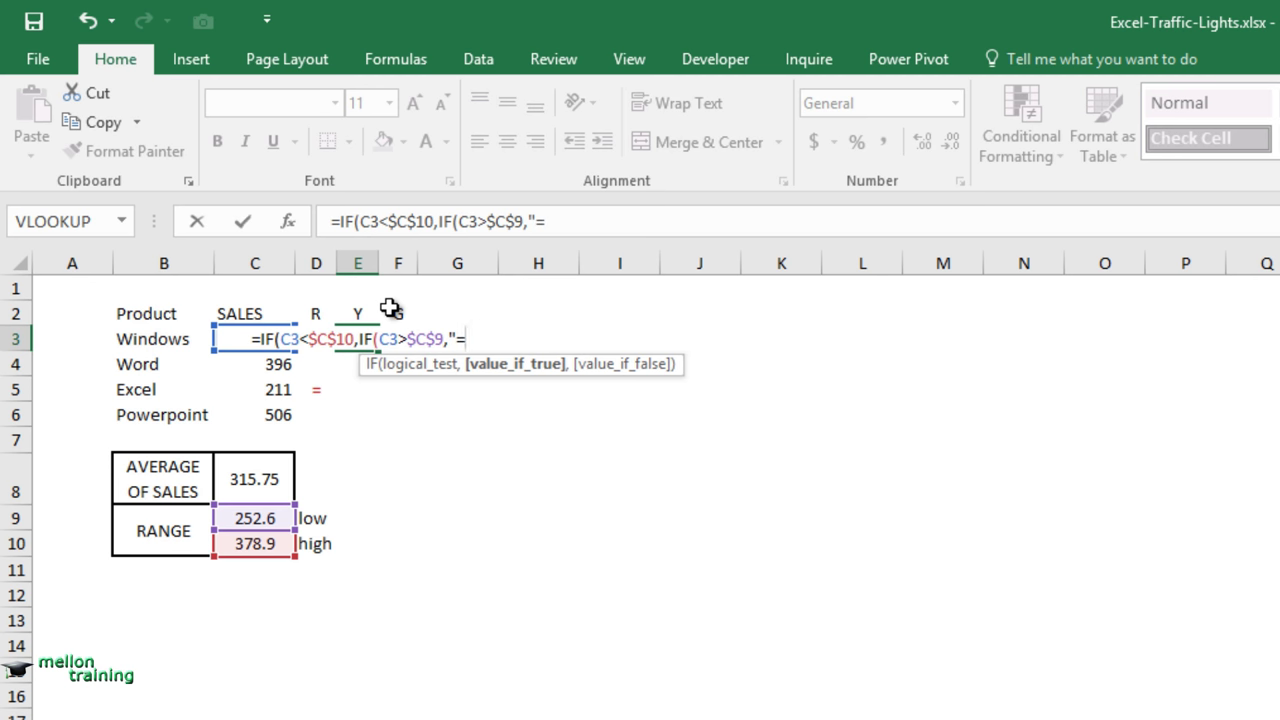
text(",)
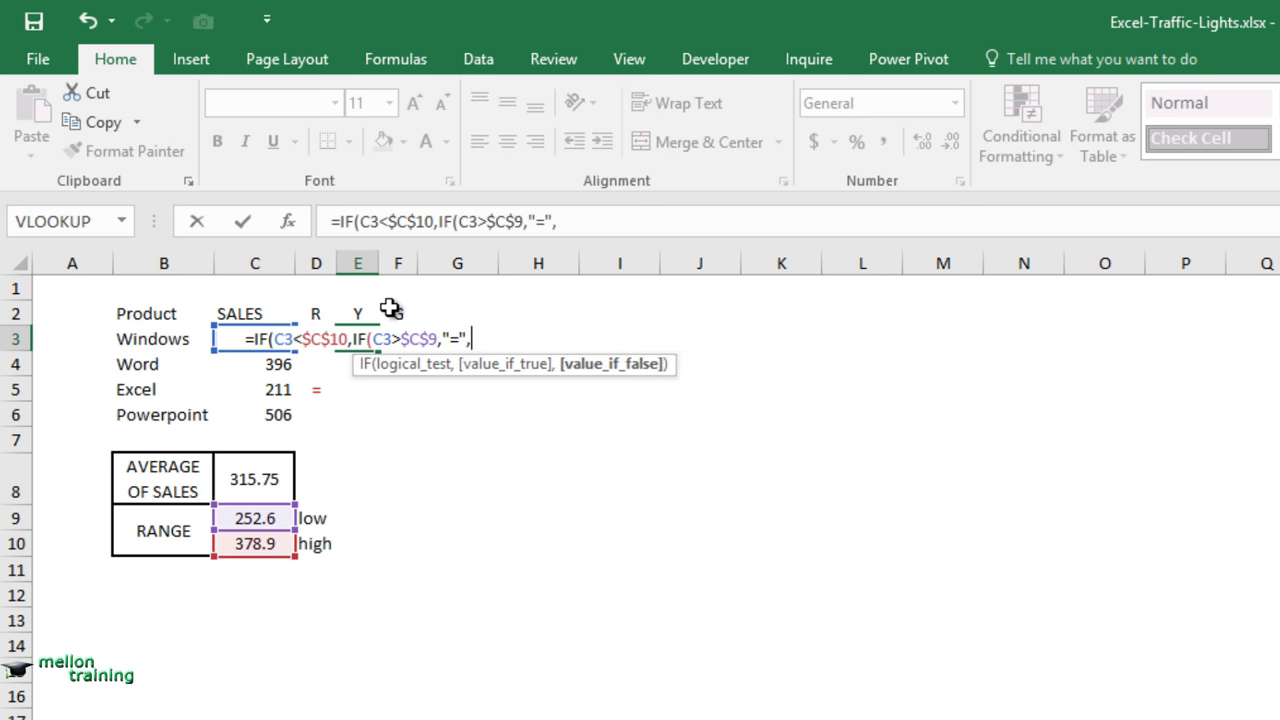
text(""),)
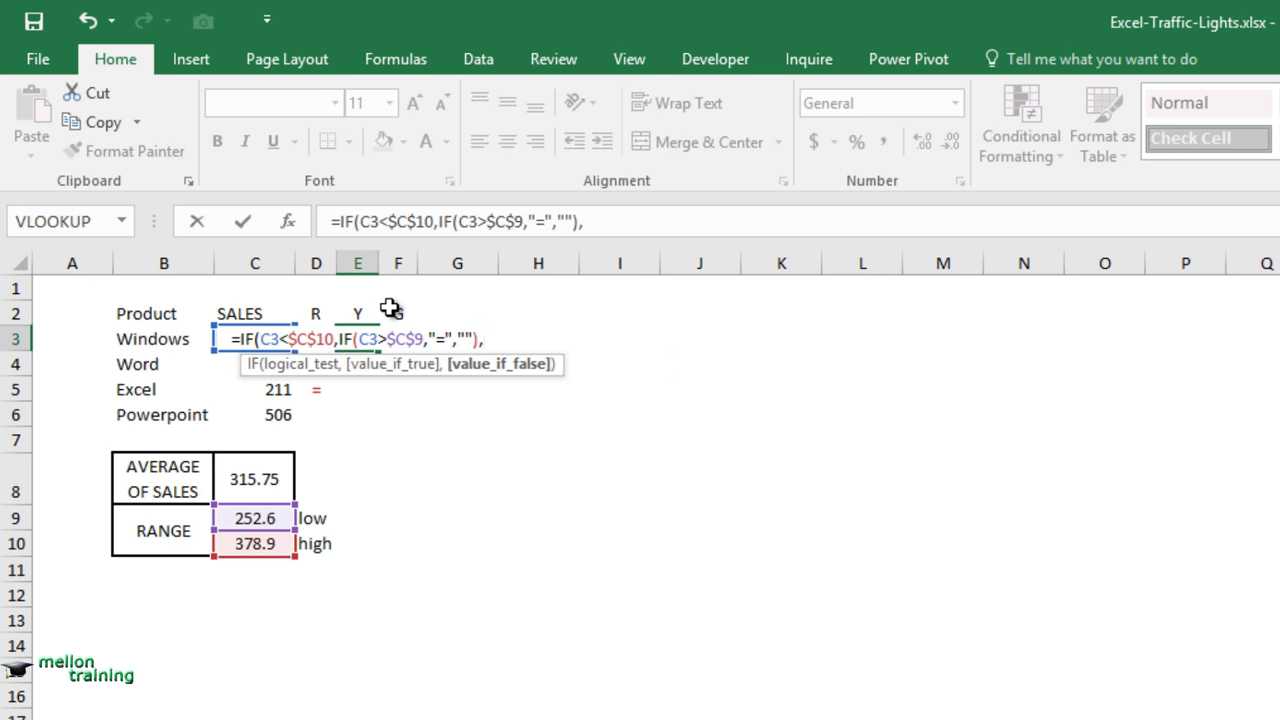
text(""))
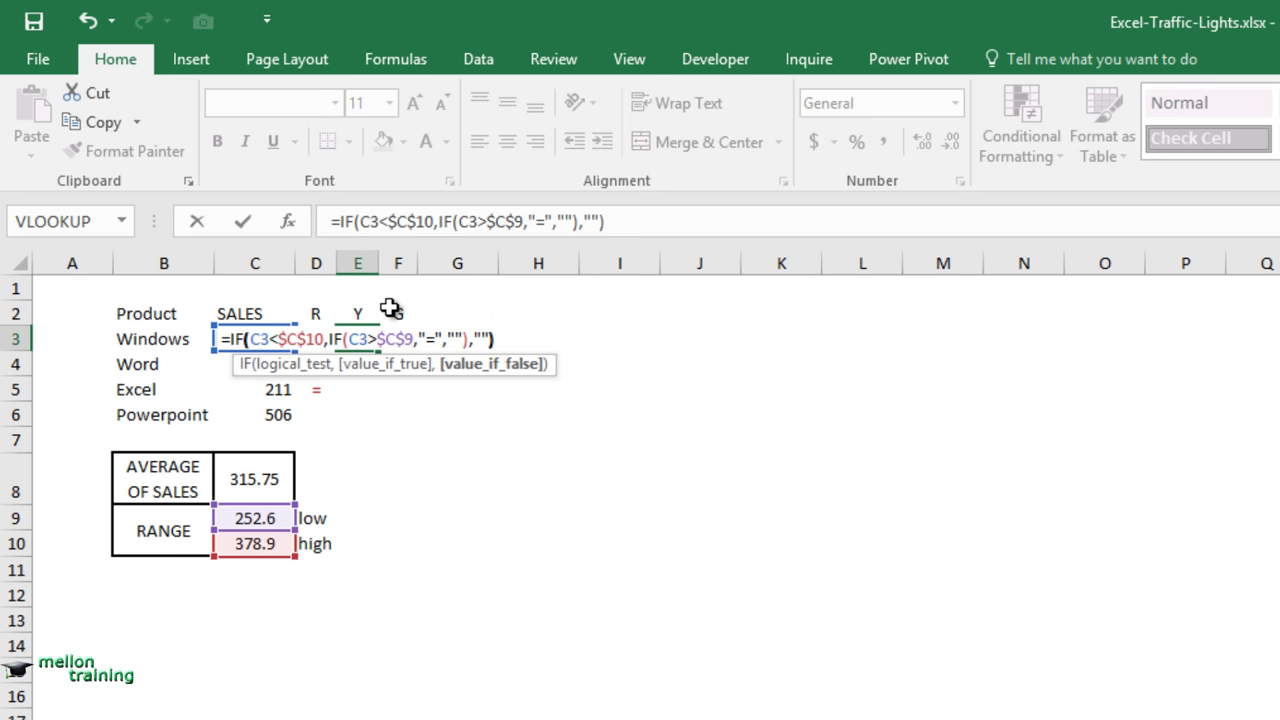
key(Return)
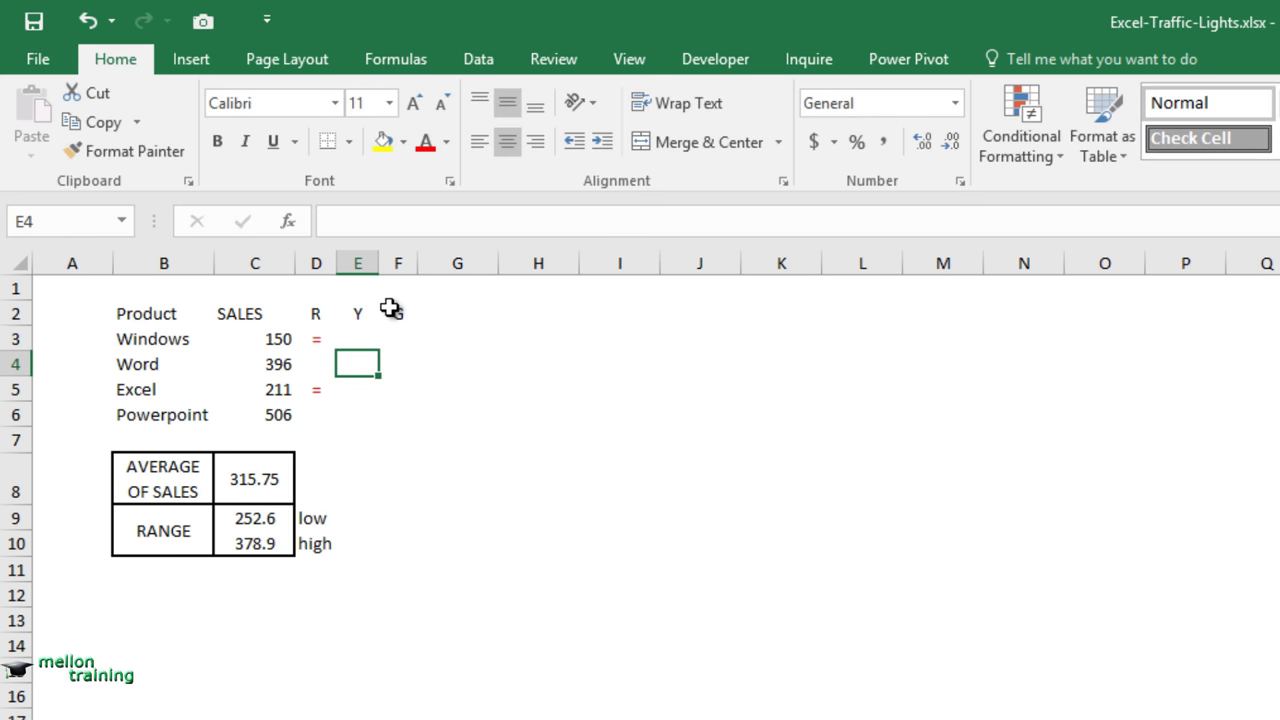
key(Up)
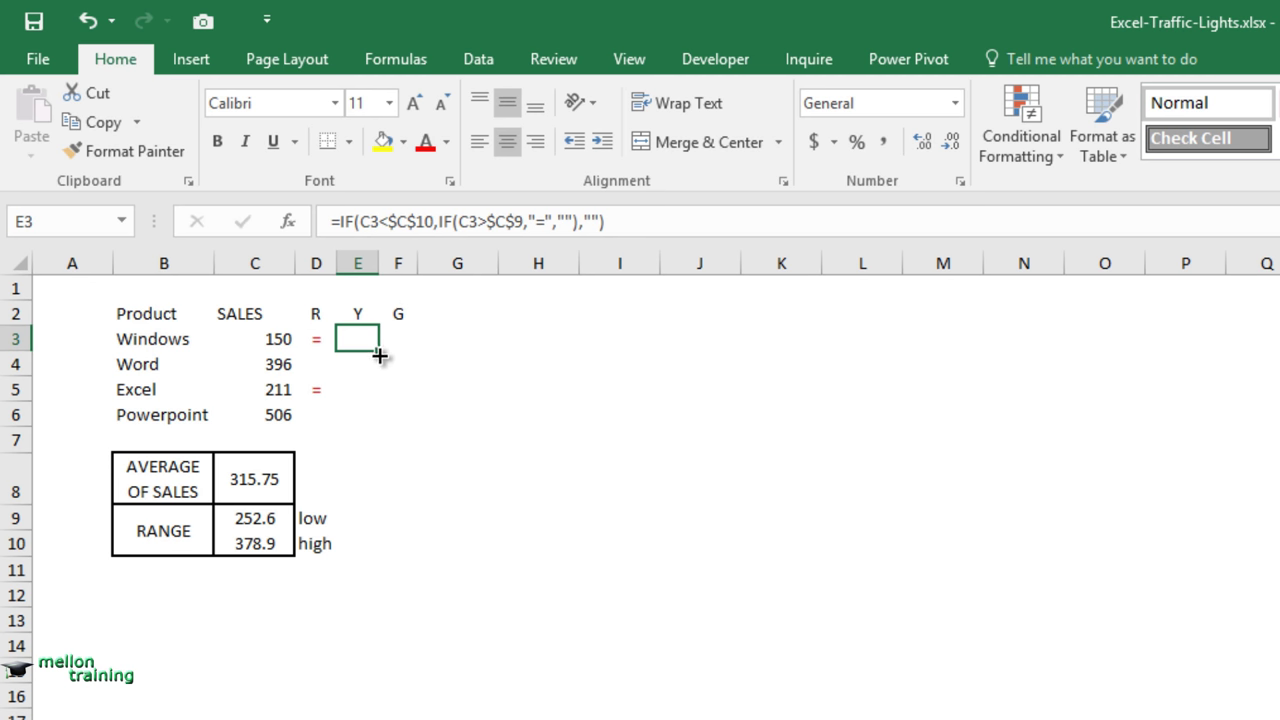
Fill the yellow-light formula from E3 down to E6
drag(378, 353, 386, 434)
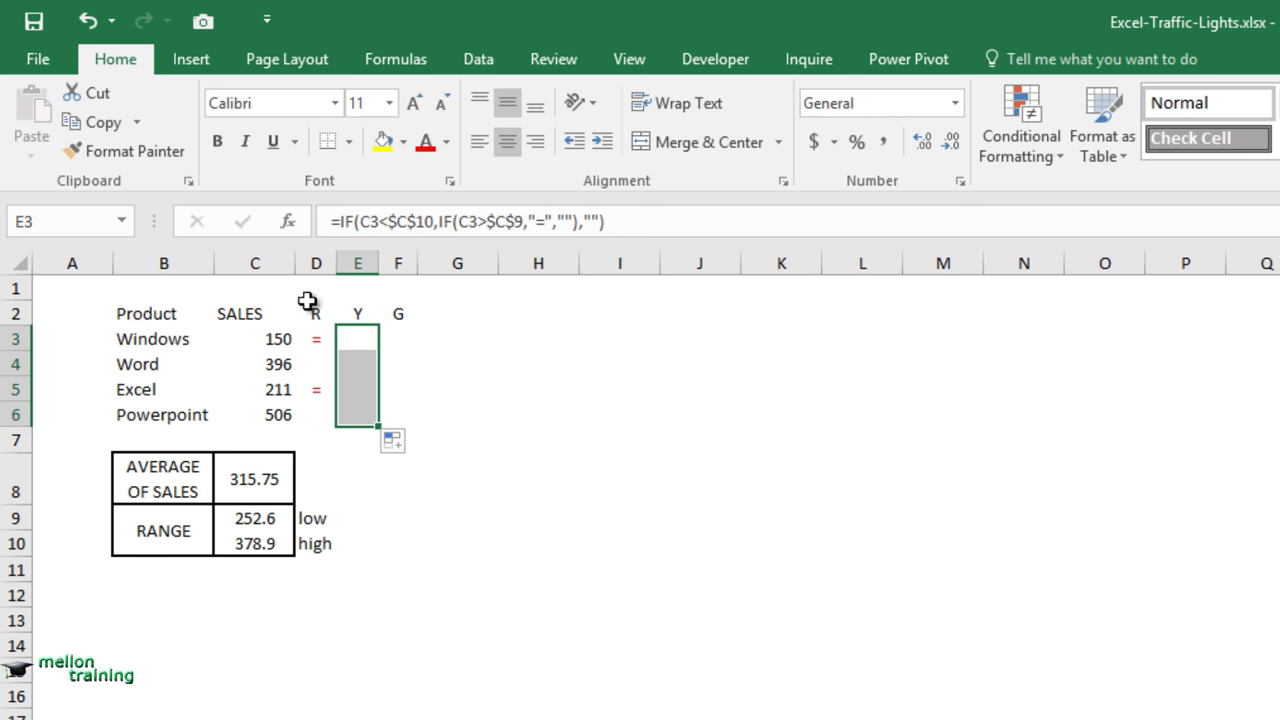
click(403, 339)
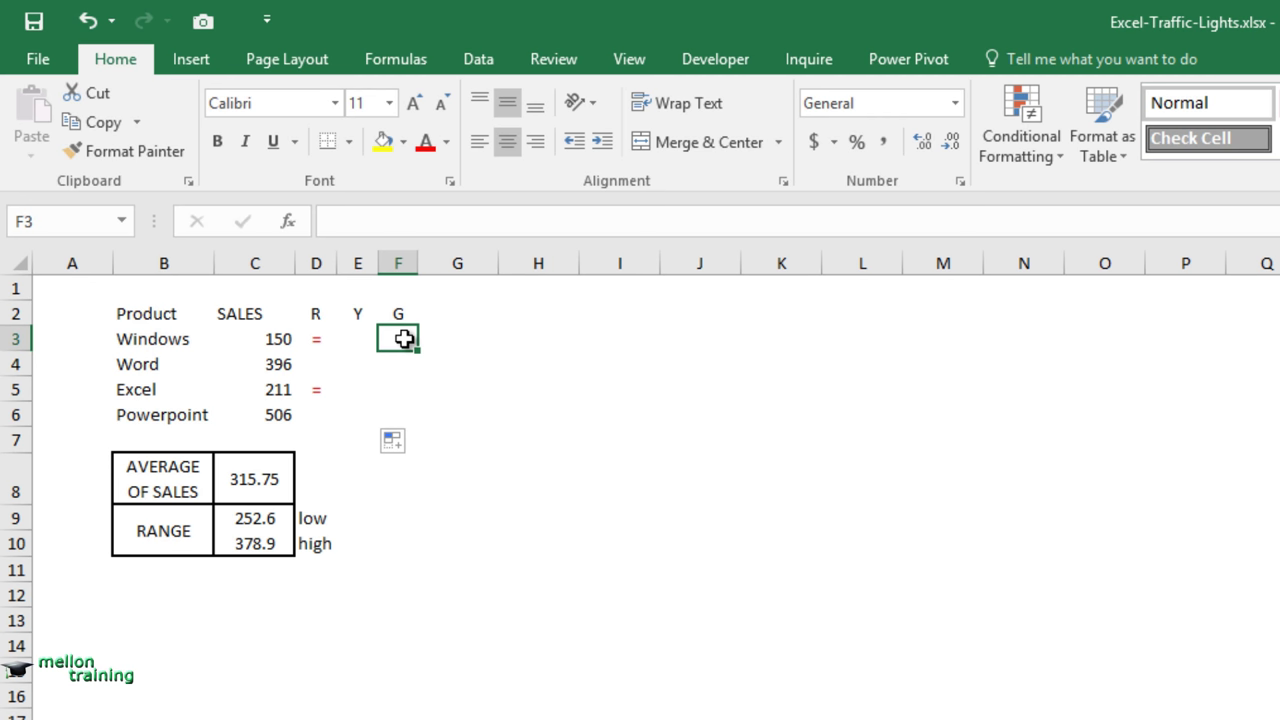
Enter =IF(C3>=$C$10,"=","") in F3 as the Windows green-light check
text(=IF)
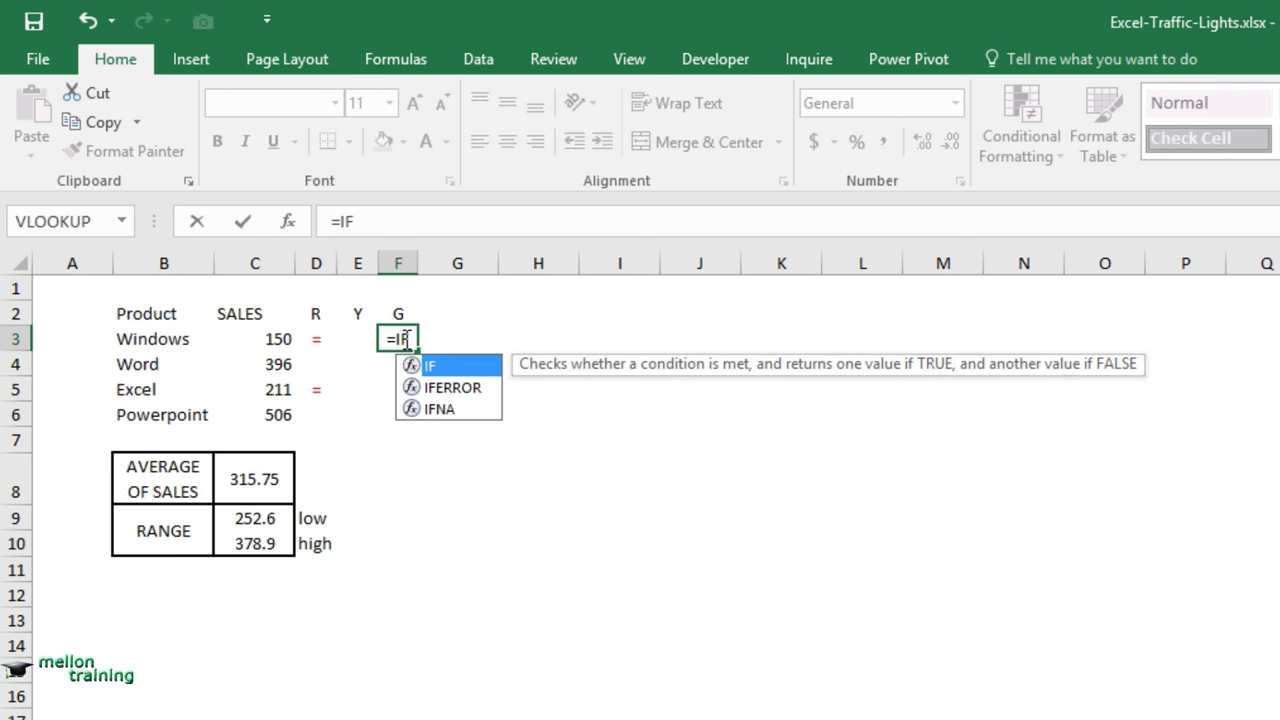
text(()
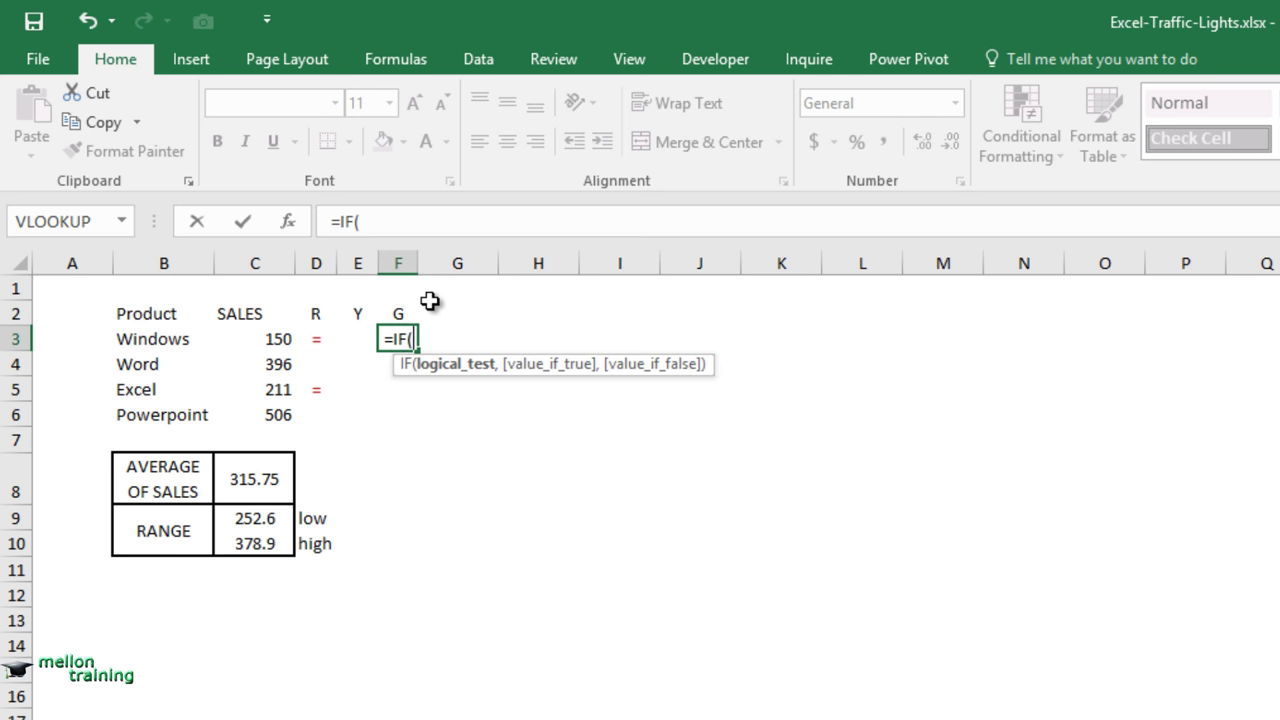
text(C3)
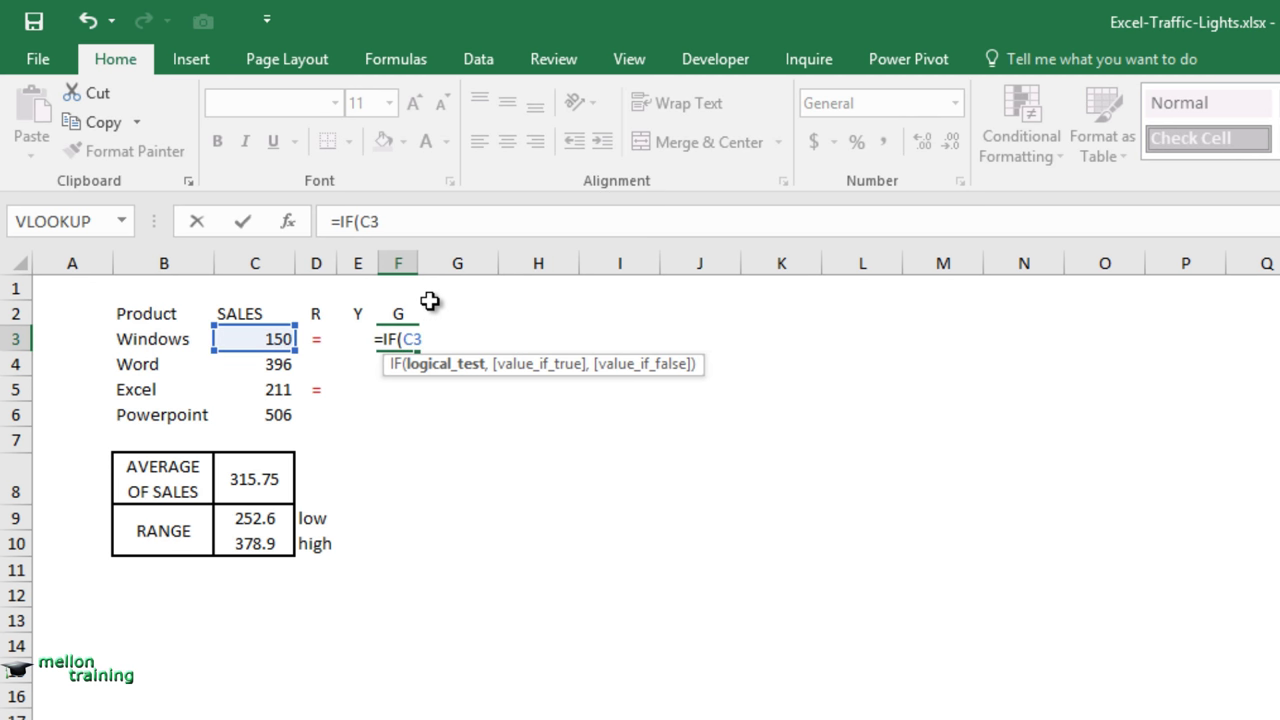
text(>=)
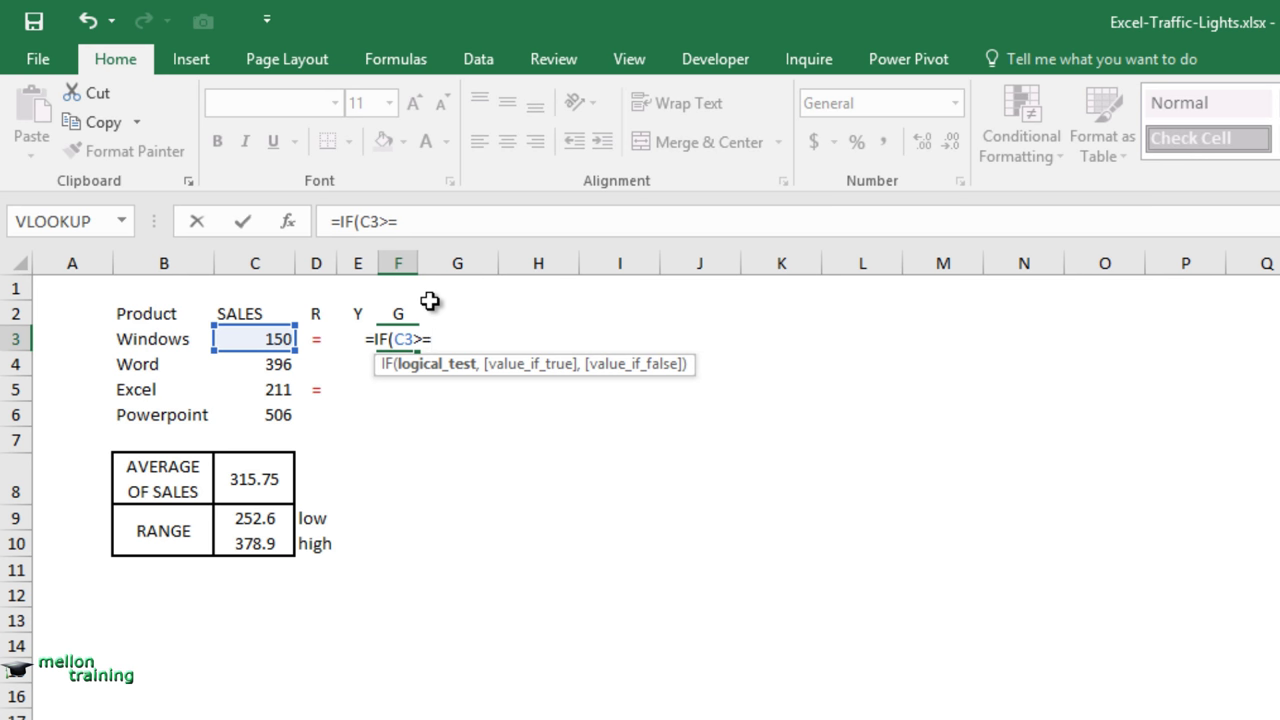
text($C$10)
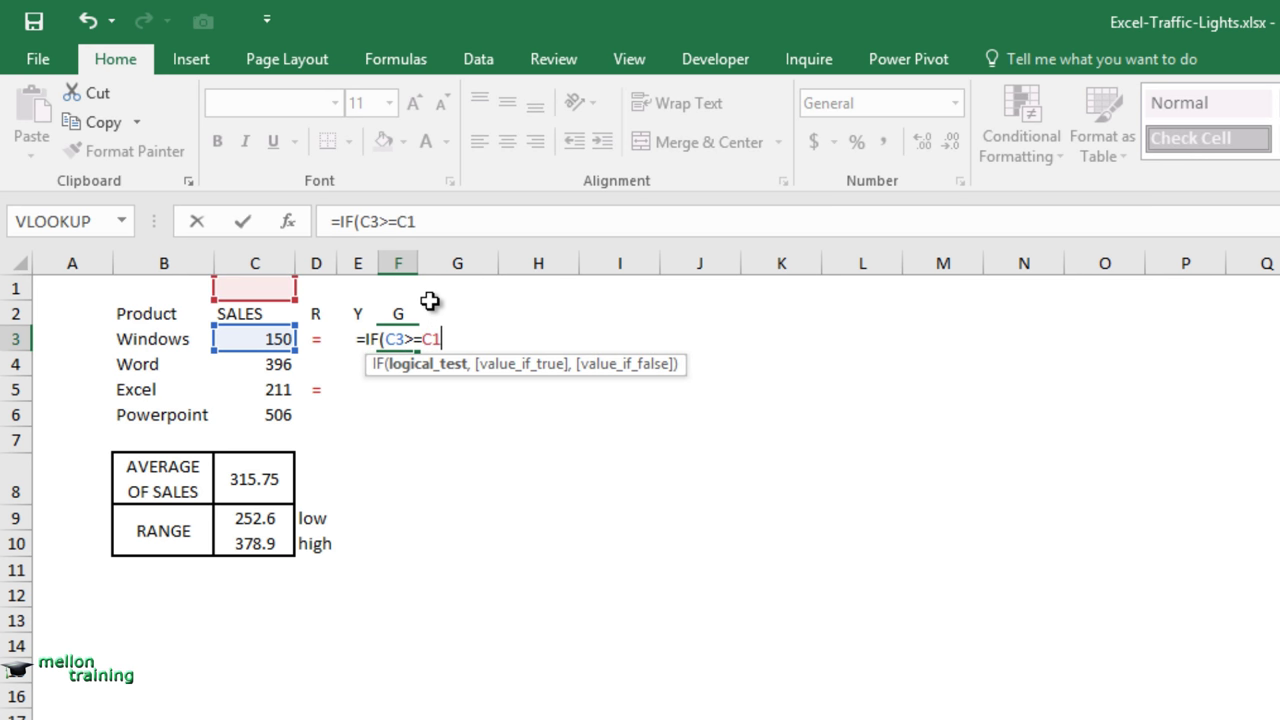
key(F4)
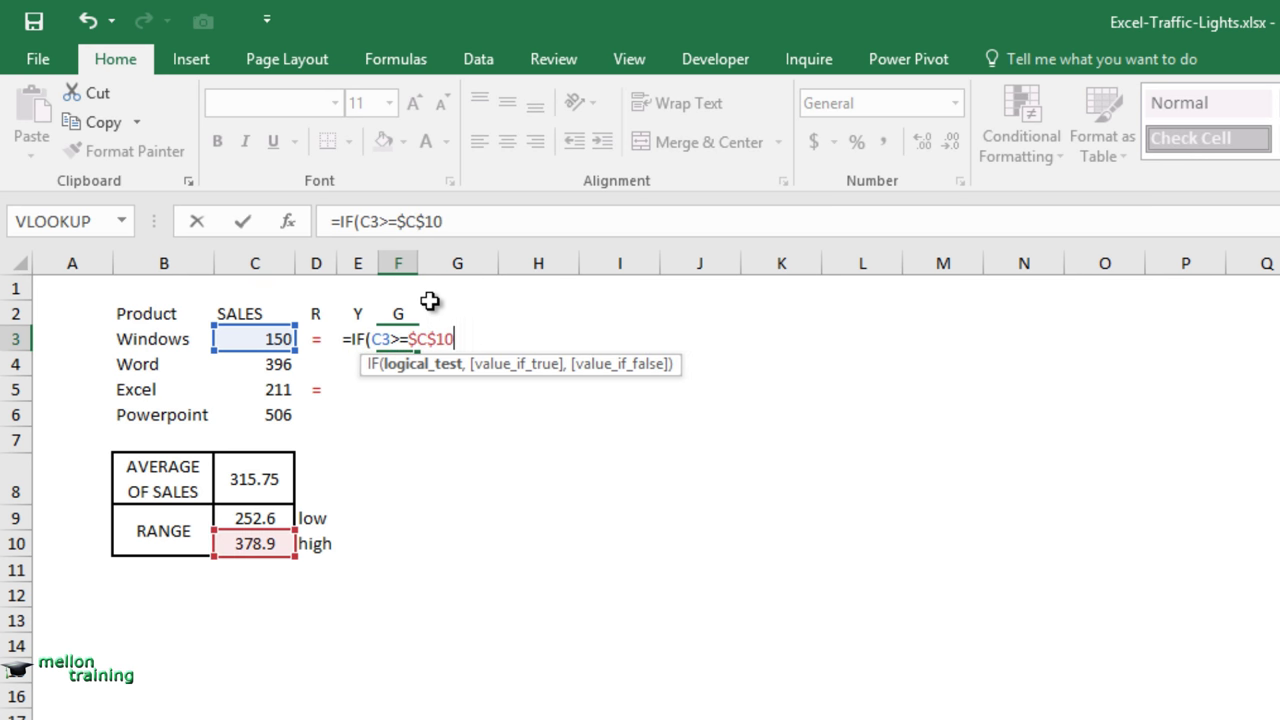
text(,)
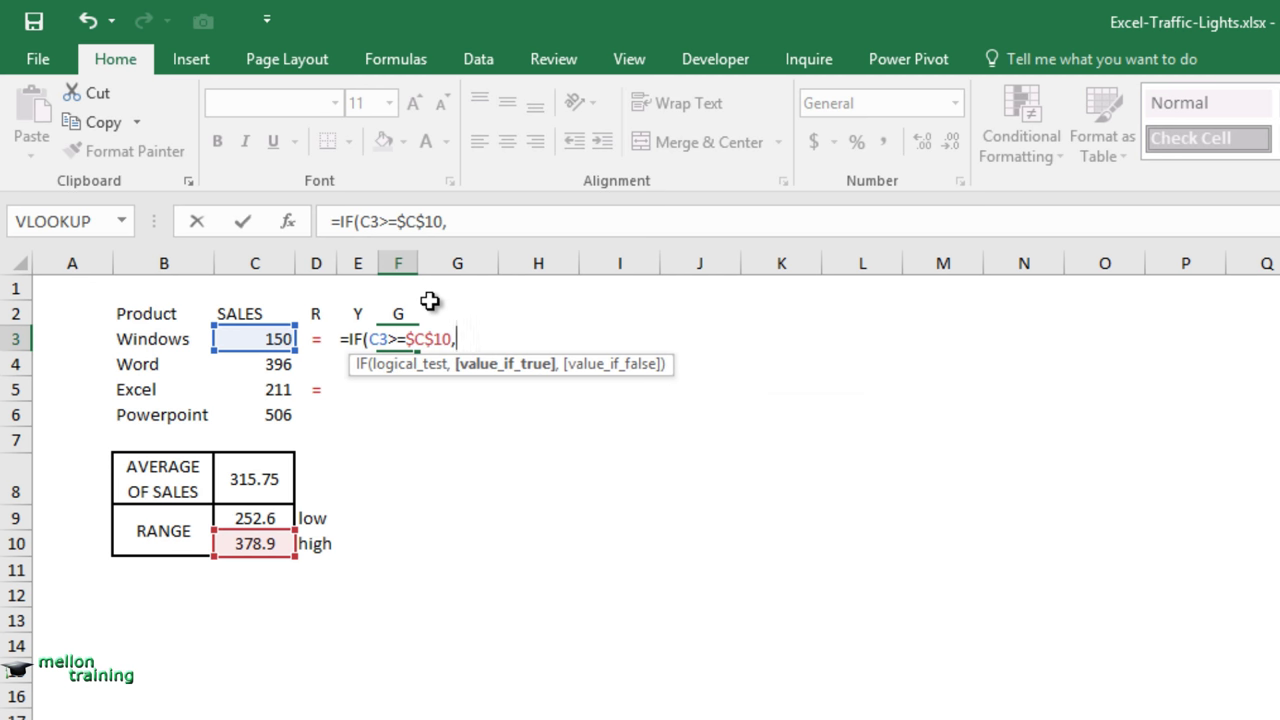
text(")
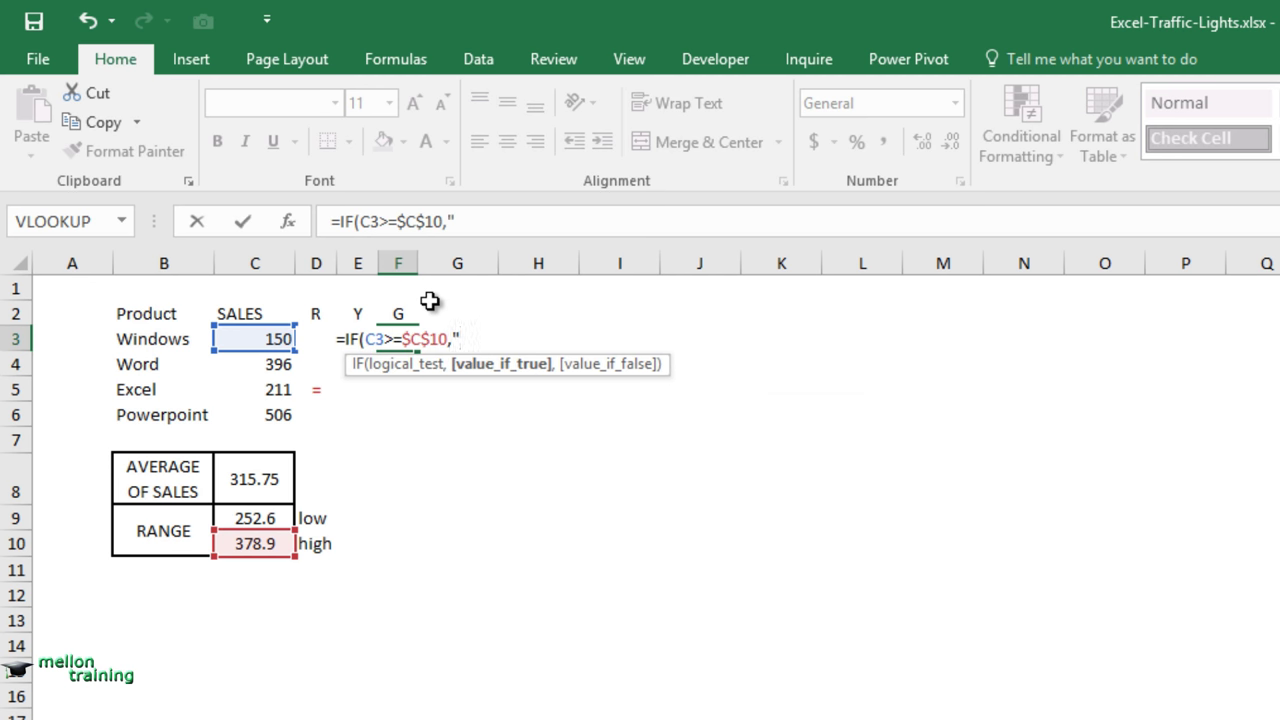
text(=)
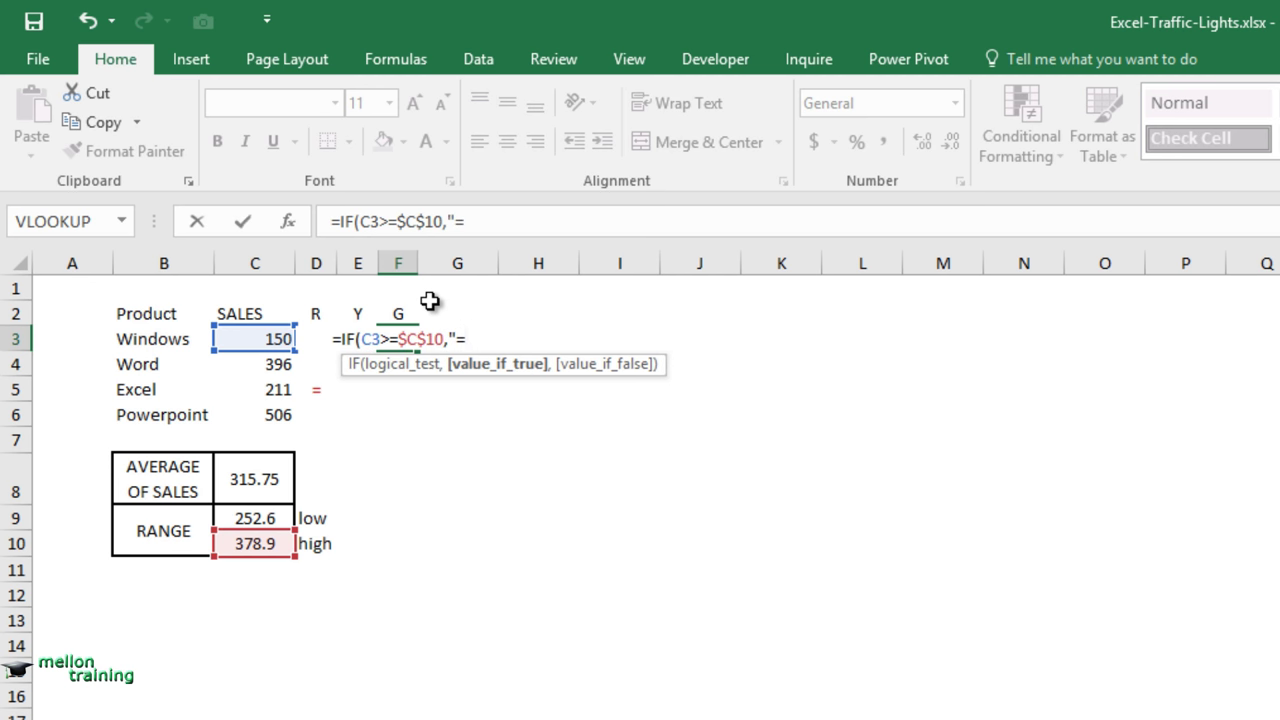
text(")
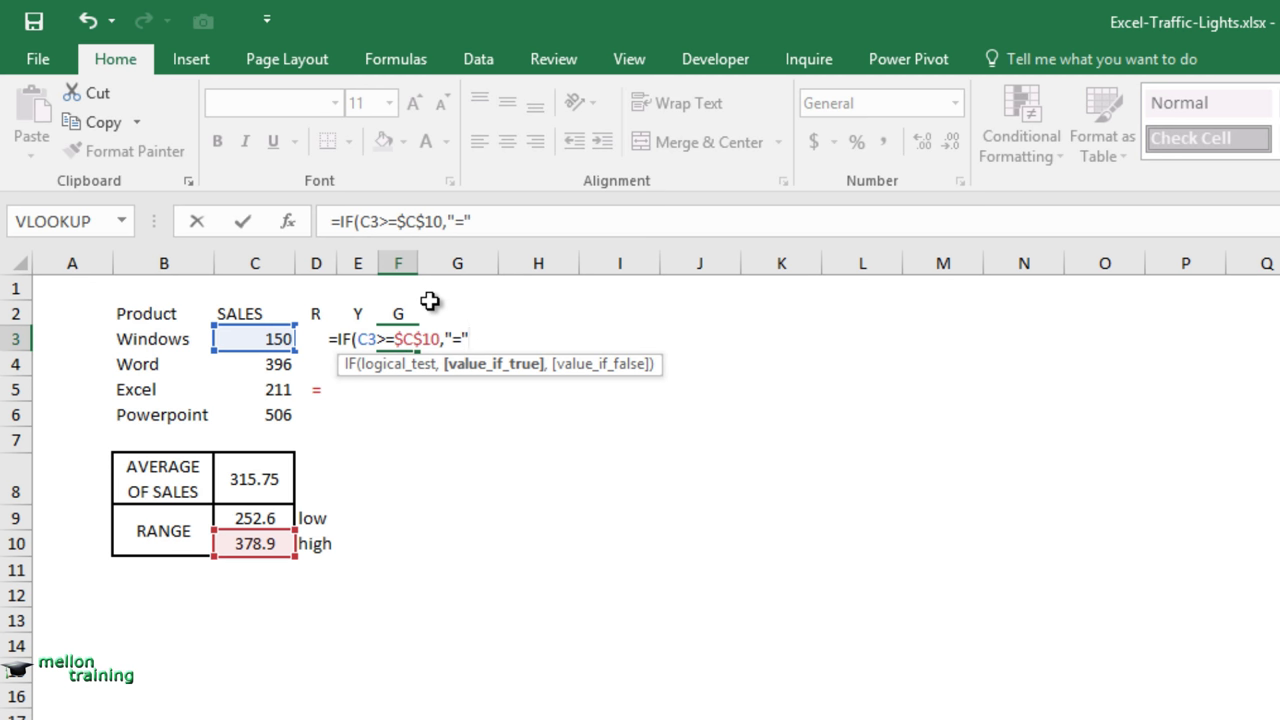
text(,"")
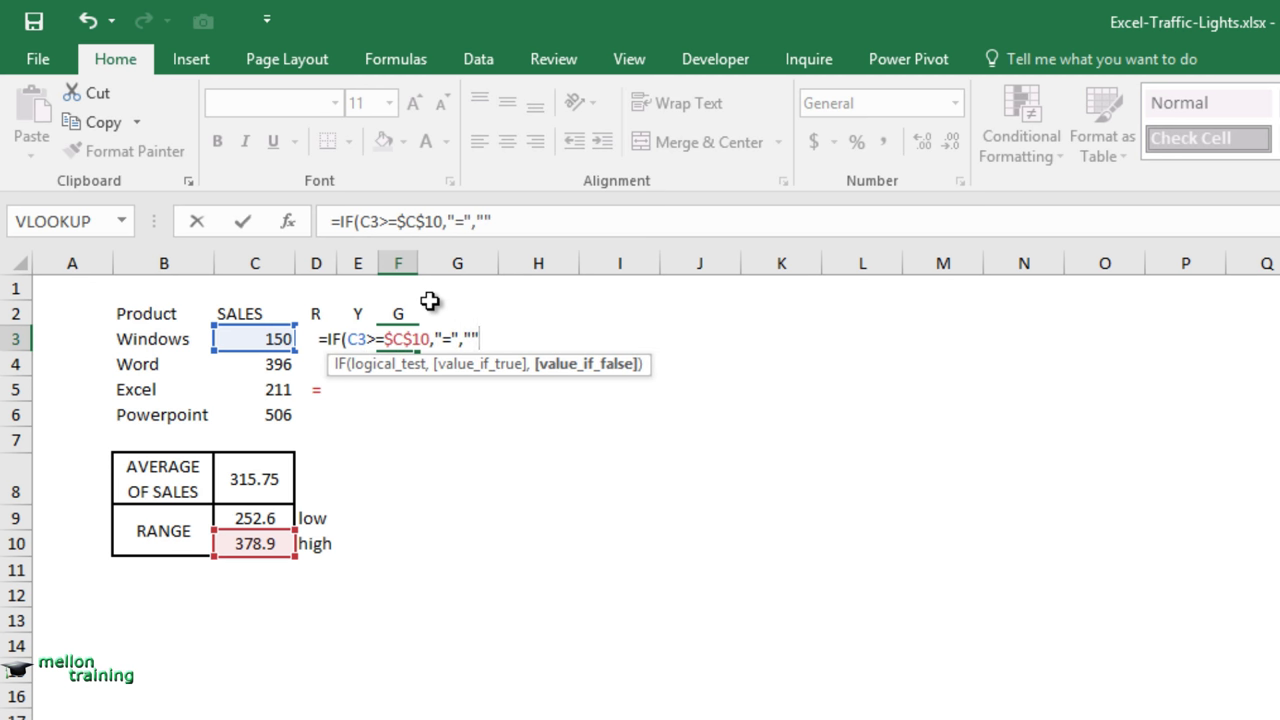
text())
key(Return)
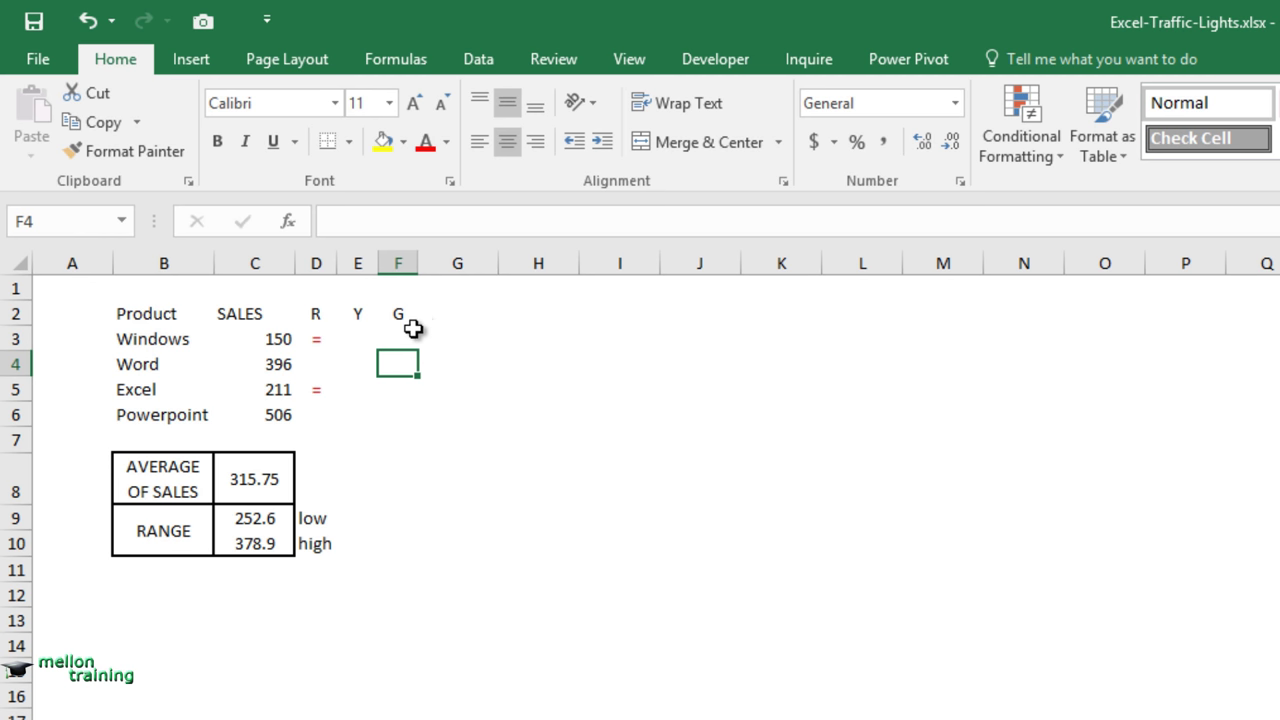
Fill the green-light formula down F3:F6 and colour its = results green
click(416, 345)
drag(421, 359, 423, 424)
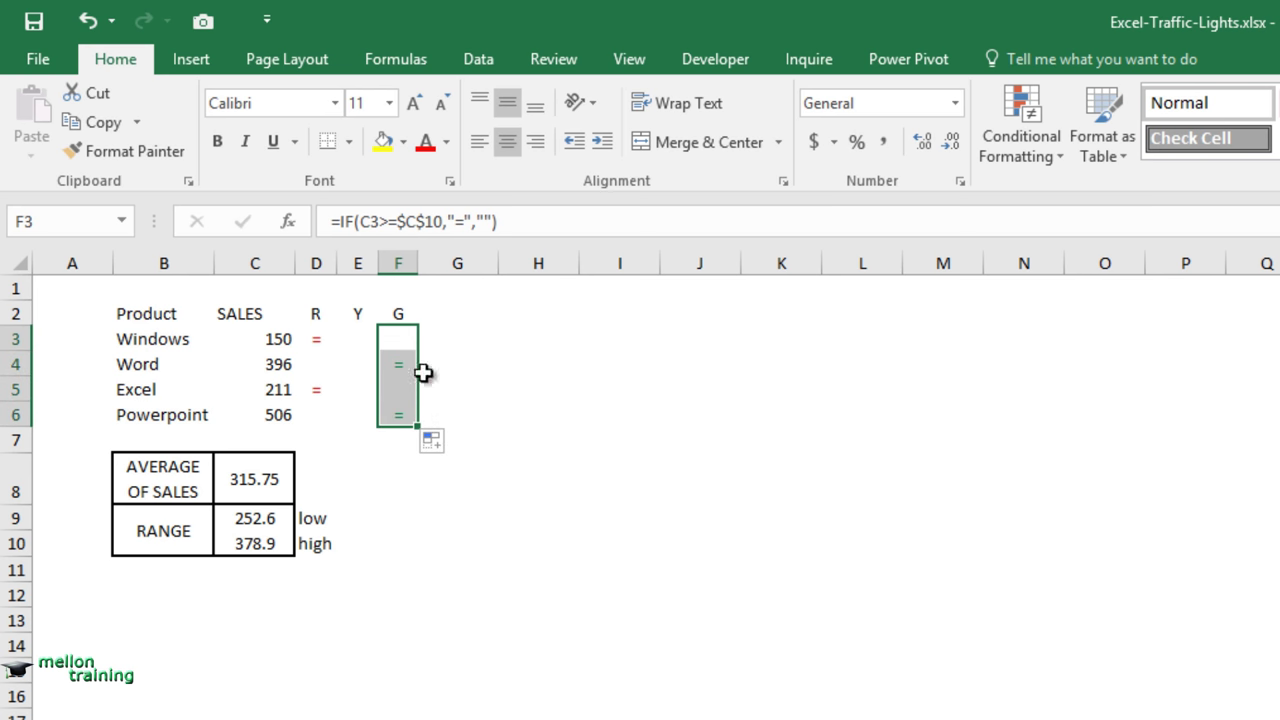
click(446, 142)
click(532, 368)
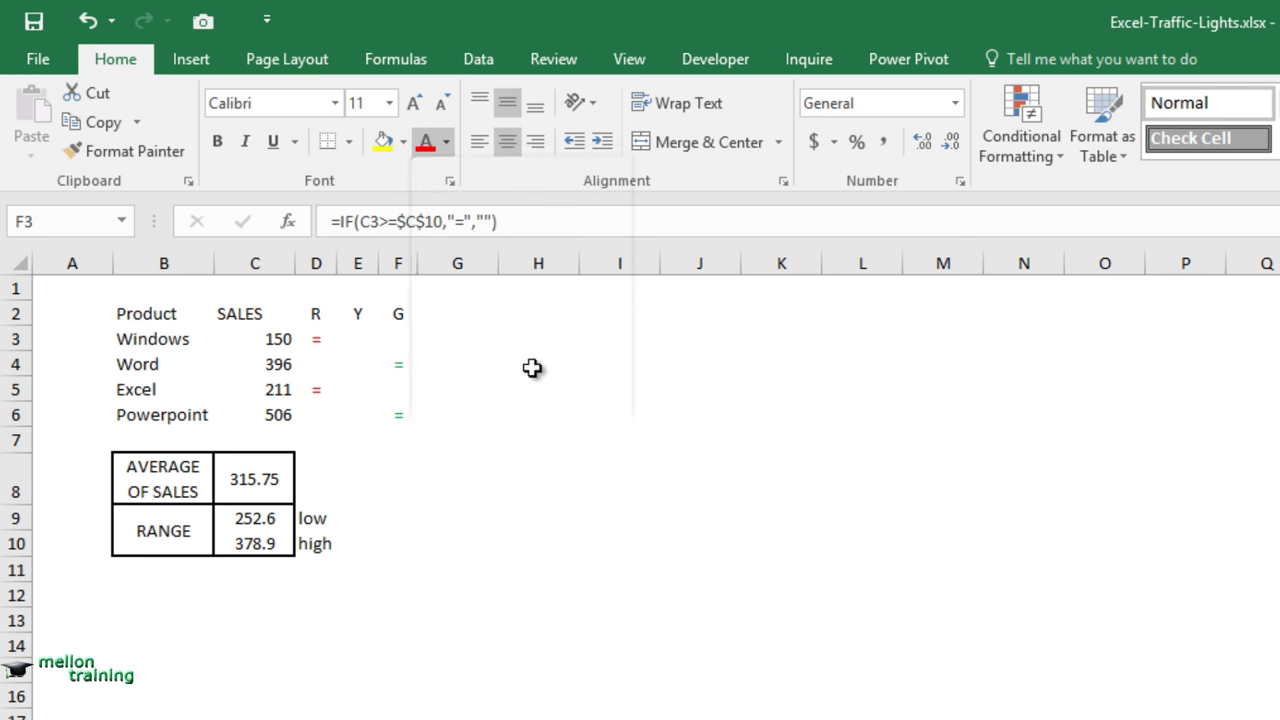
click(440, 606)
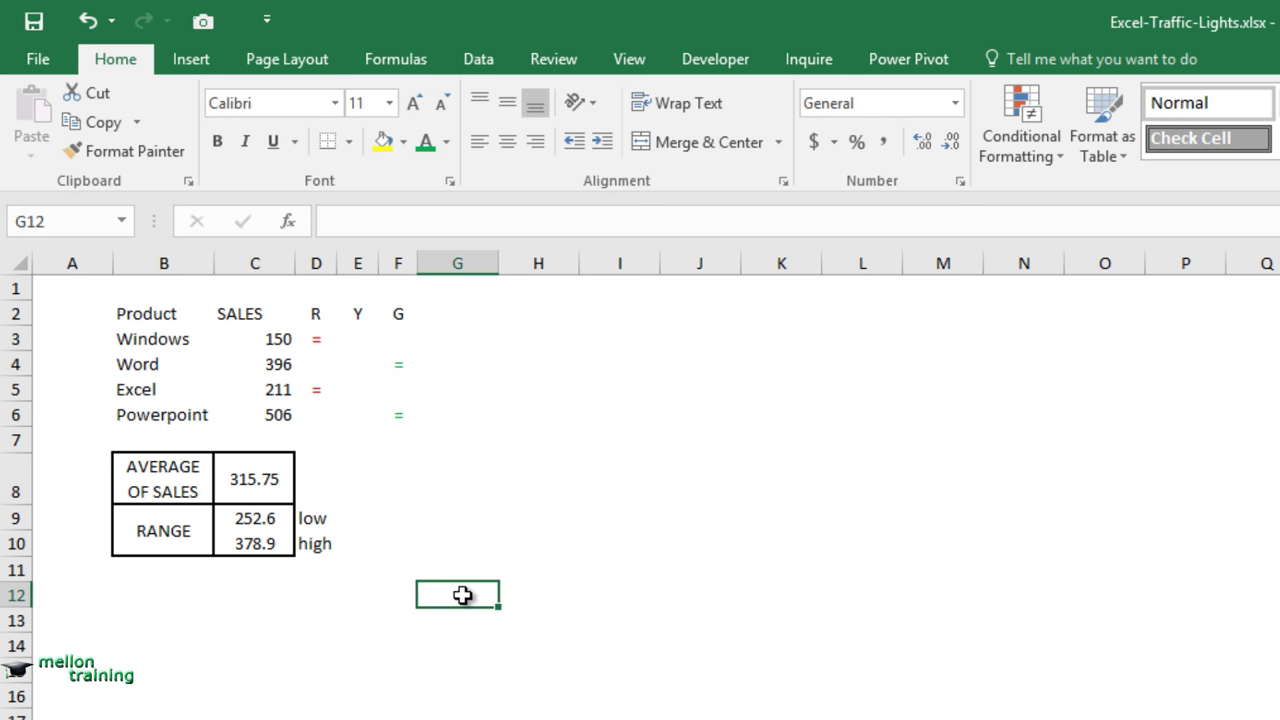
drag(320, 339, 402, 416)
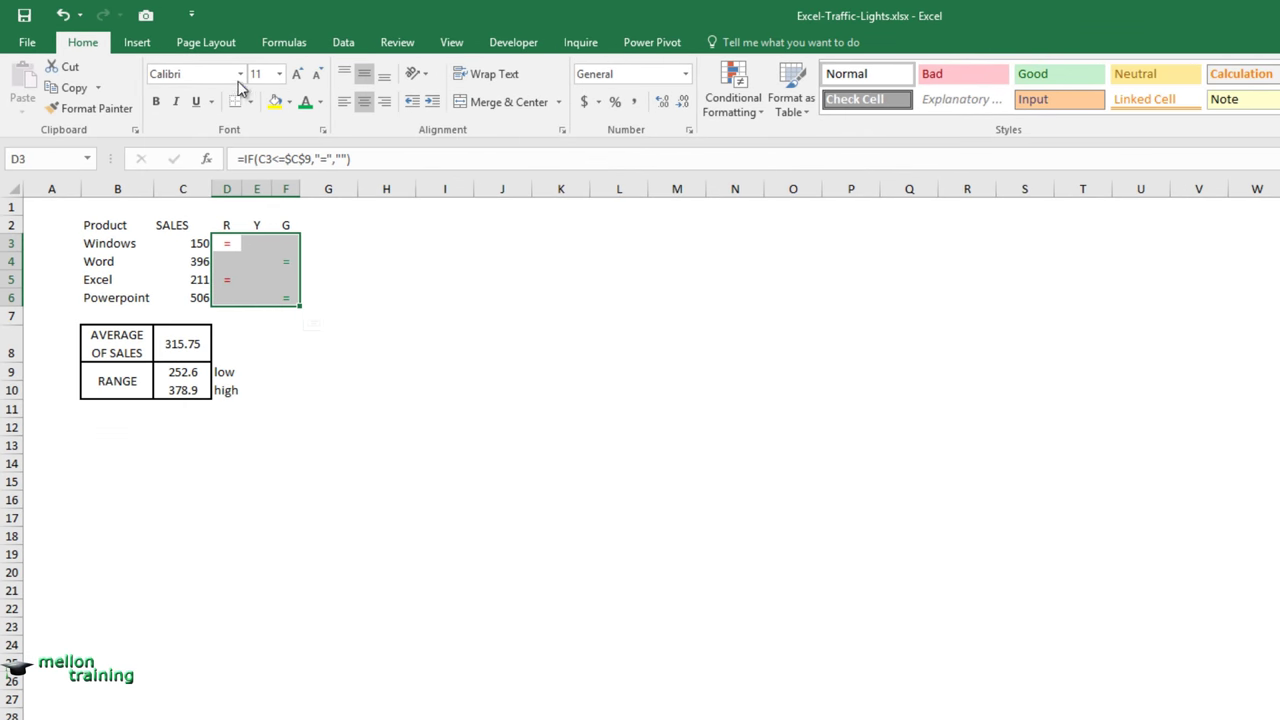
Apply the Webdings font to D3:F6 so the = markers become coloured dots
click(240, 74)
drag(396, 120, 403, 691)
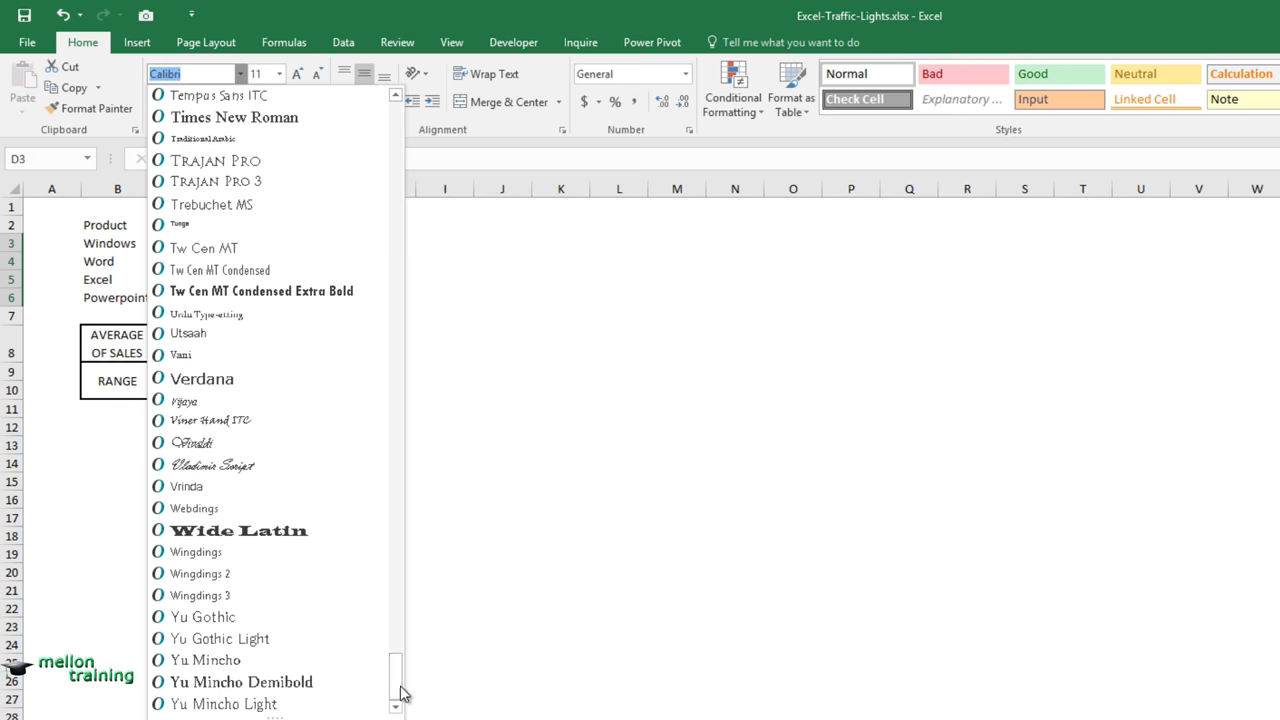
click(206, 509)
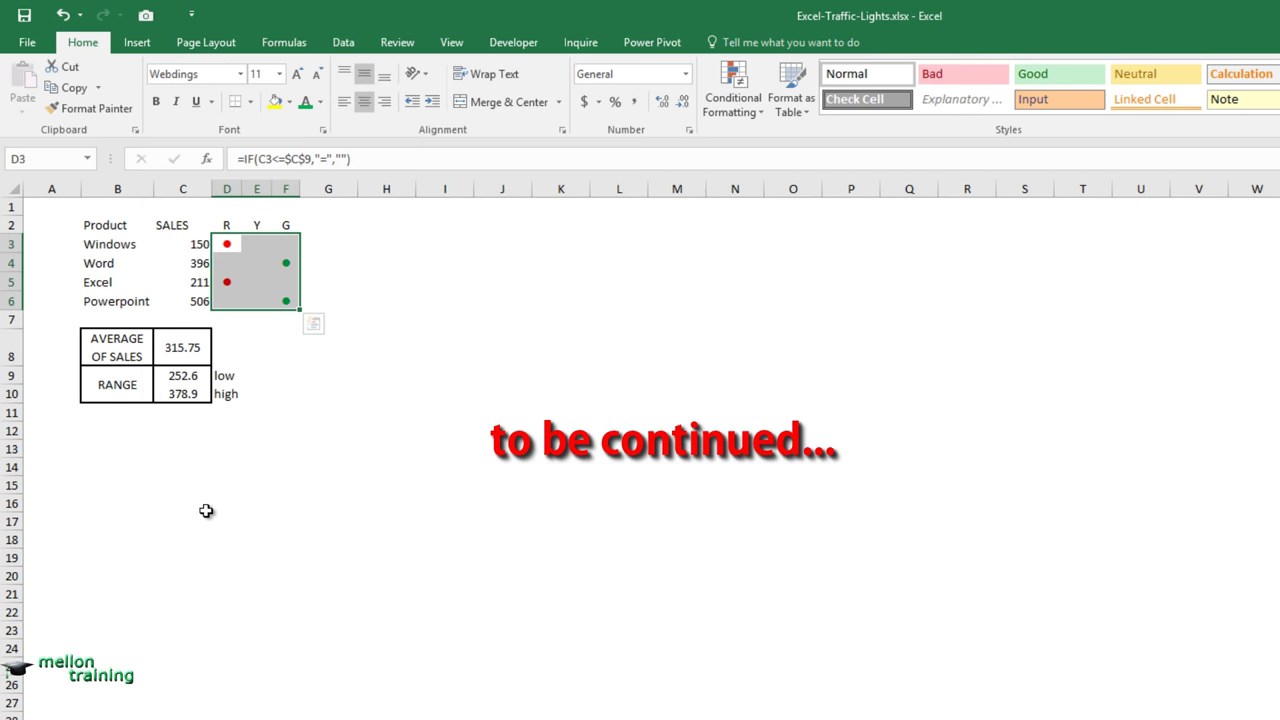
click(205, 507)
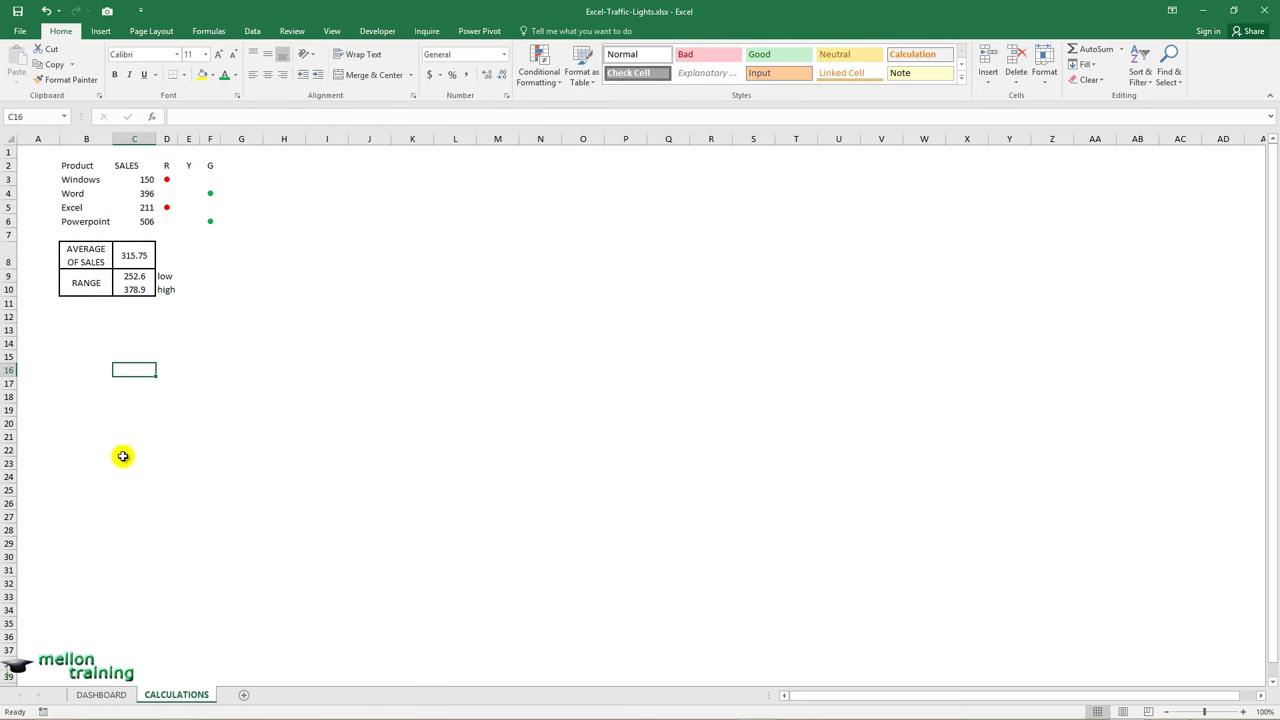
Switch to the DASHBOARD sheet and bring up the Insert Picture dialog
click(112, 695)
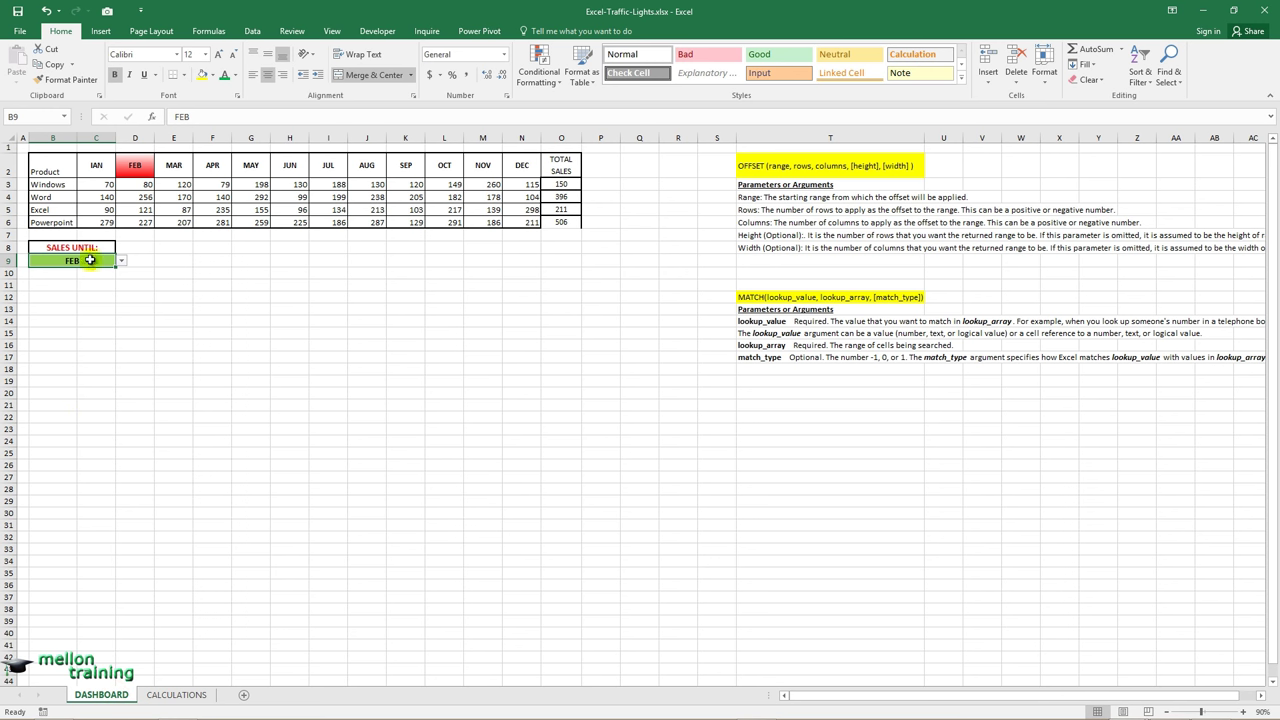
click(101, 32)
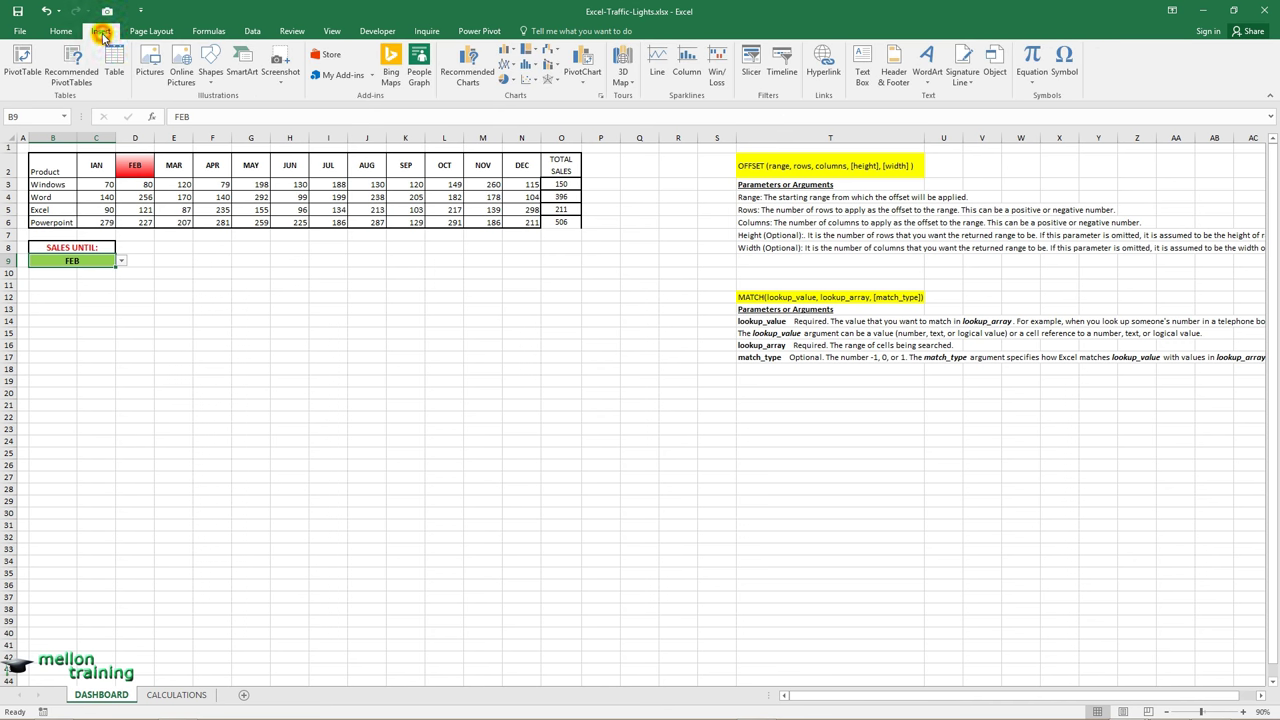
click(149, 60)
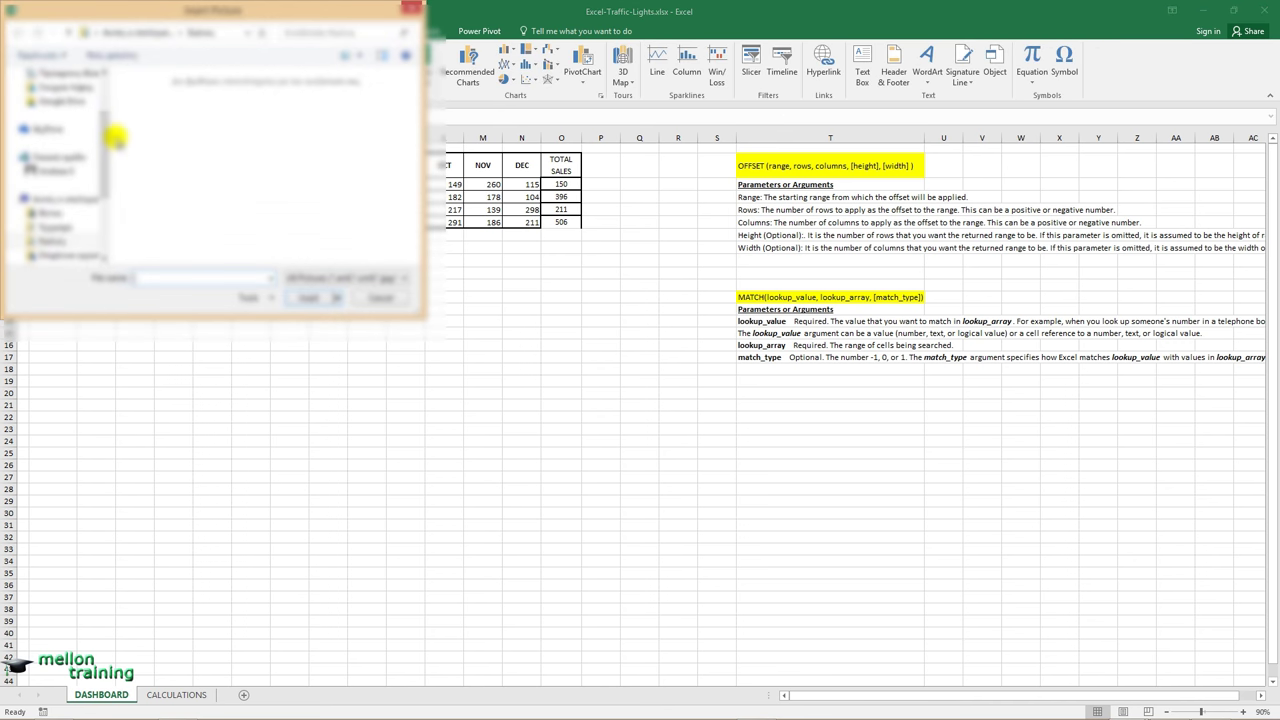
Insert the traffic-light image from its picture folder onto the DASHBOARD sheet
scroll(95, 137, up, 3)
click(70, 130)
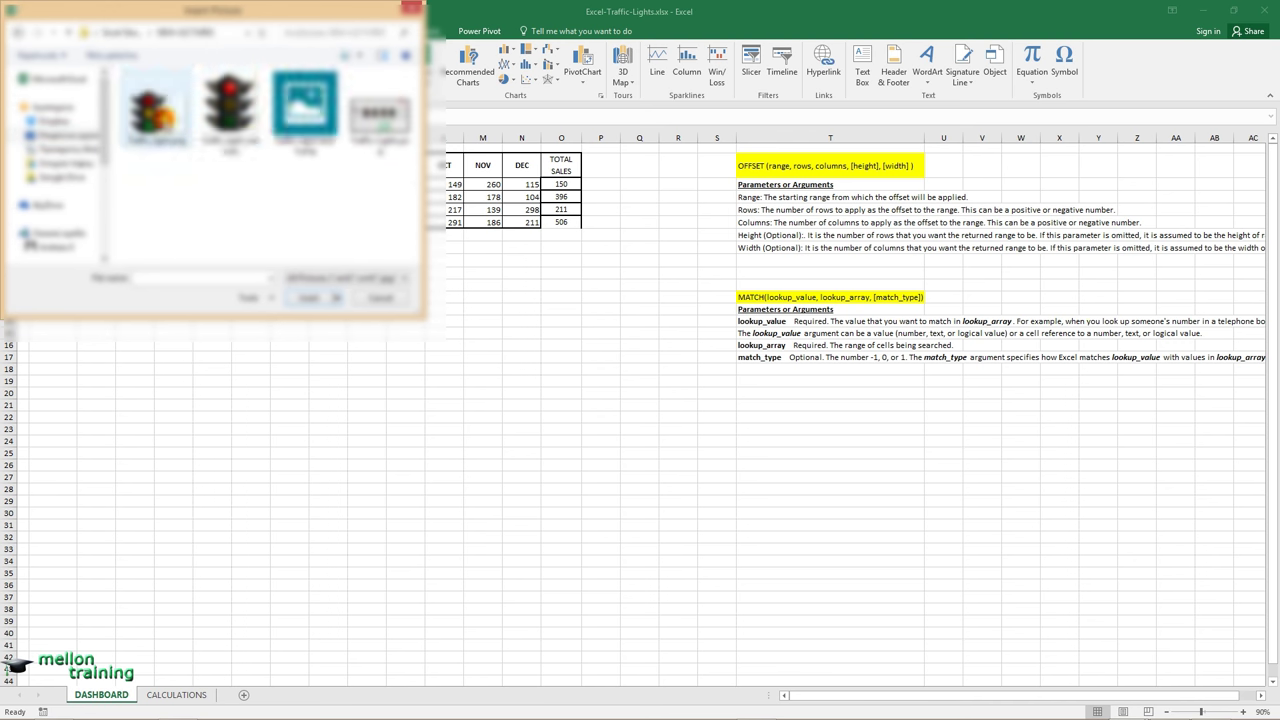
double_click(277, 171)
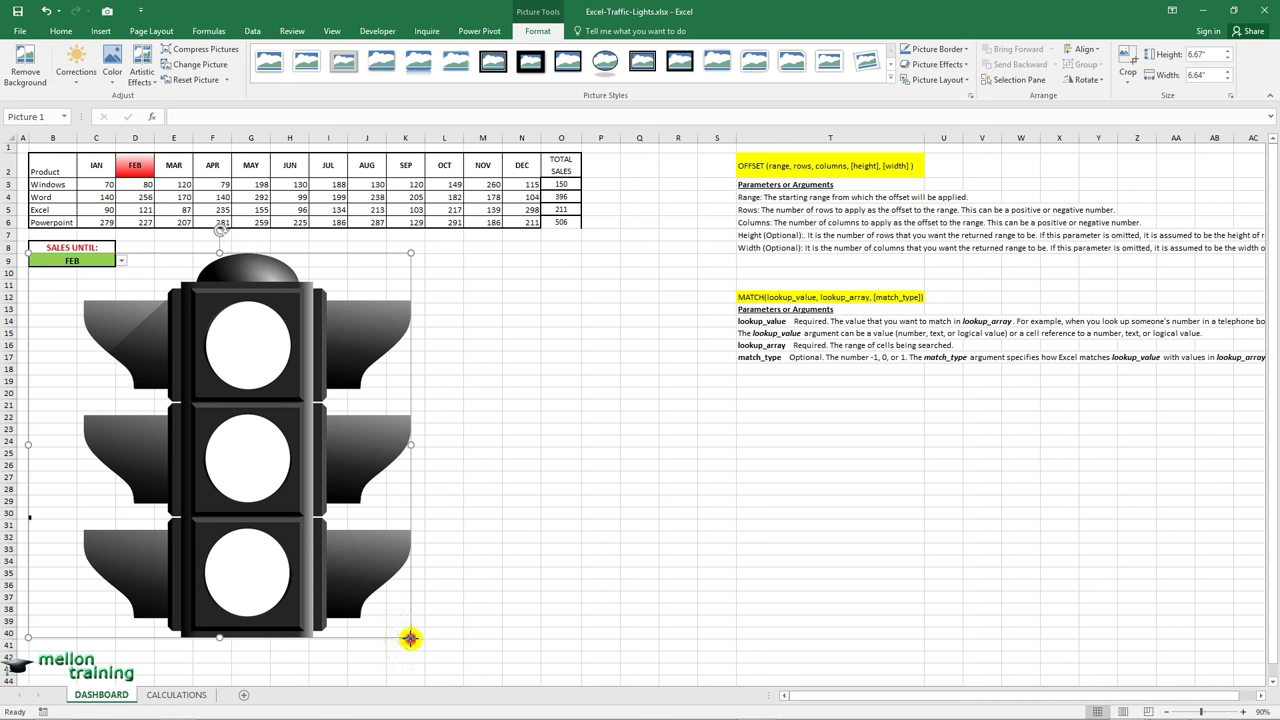
Resize the traffic-light picture to about 1.76 by 1.75 inches, next to the SALES UNTIL box
drag(410, 638, 239, 337)
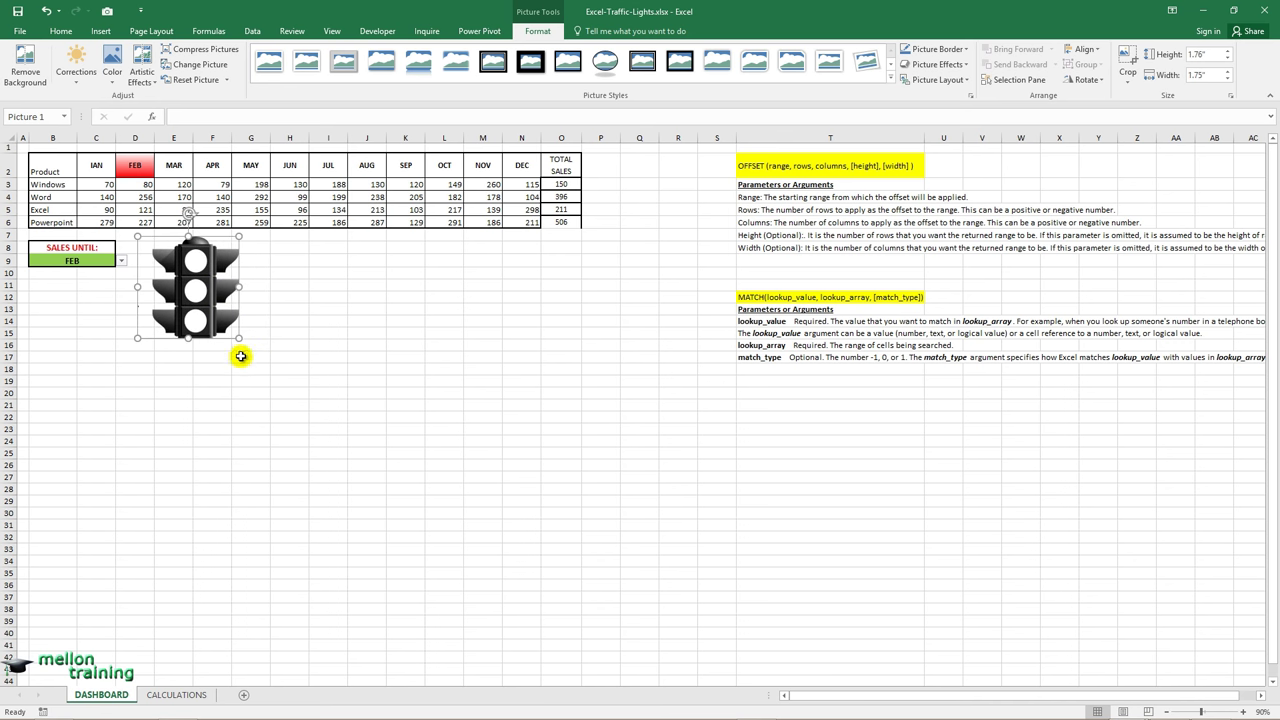
click(58, 33)
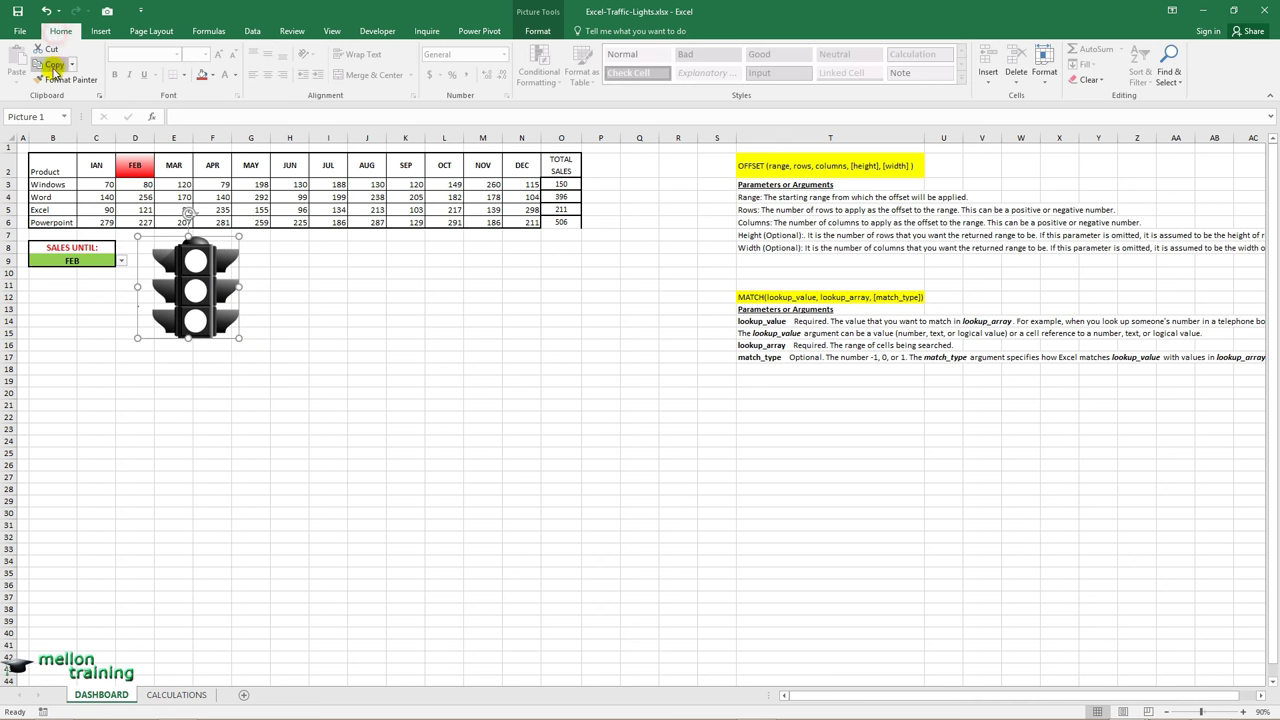
Paste three copies of the traffic-light picture and drag them into one row
click(299, 294)
key(ctrl+v)
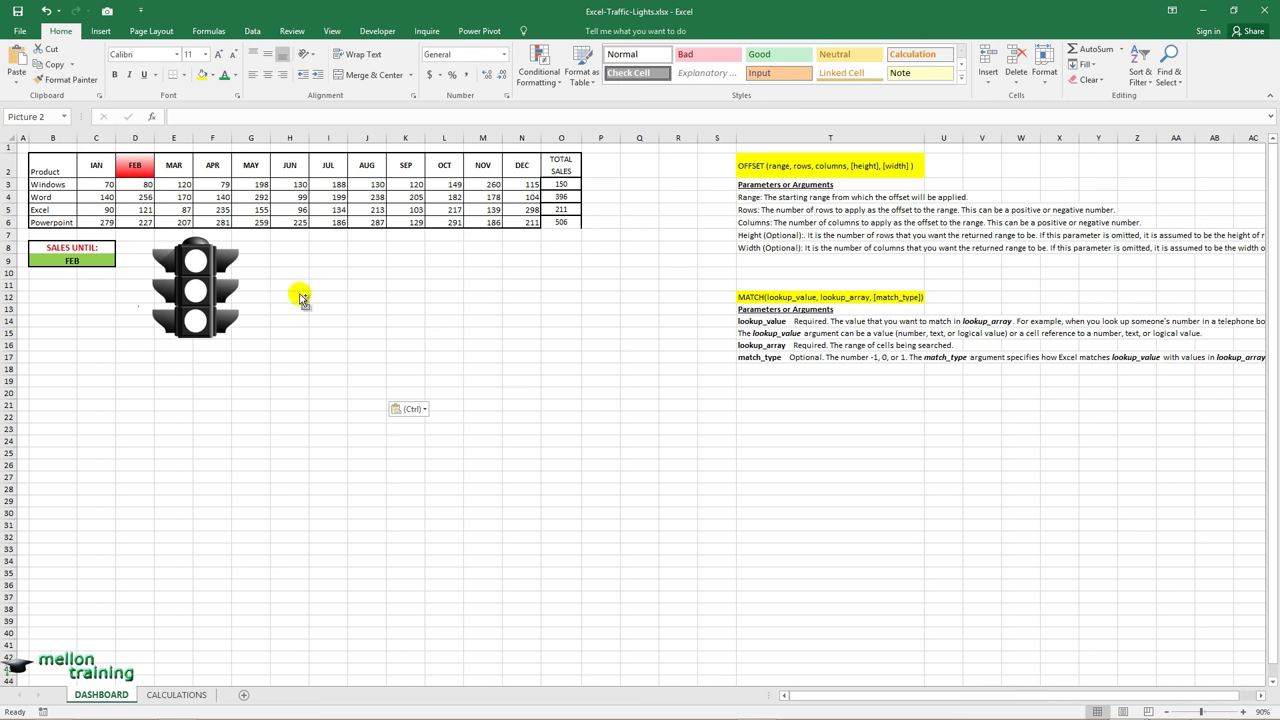
click(435, 357)
key(ctrl+v)
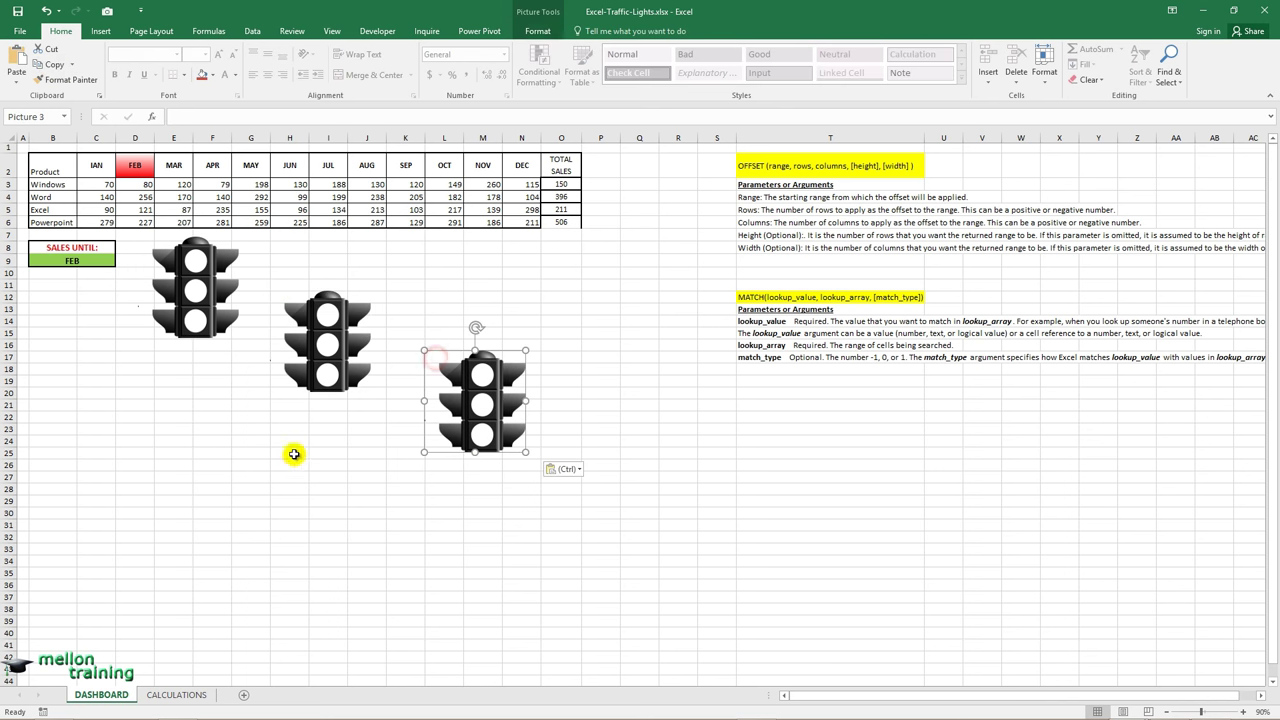
click(294, 449)
key(ctrl+v)
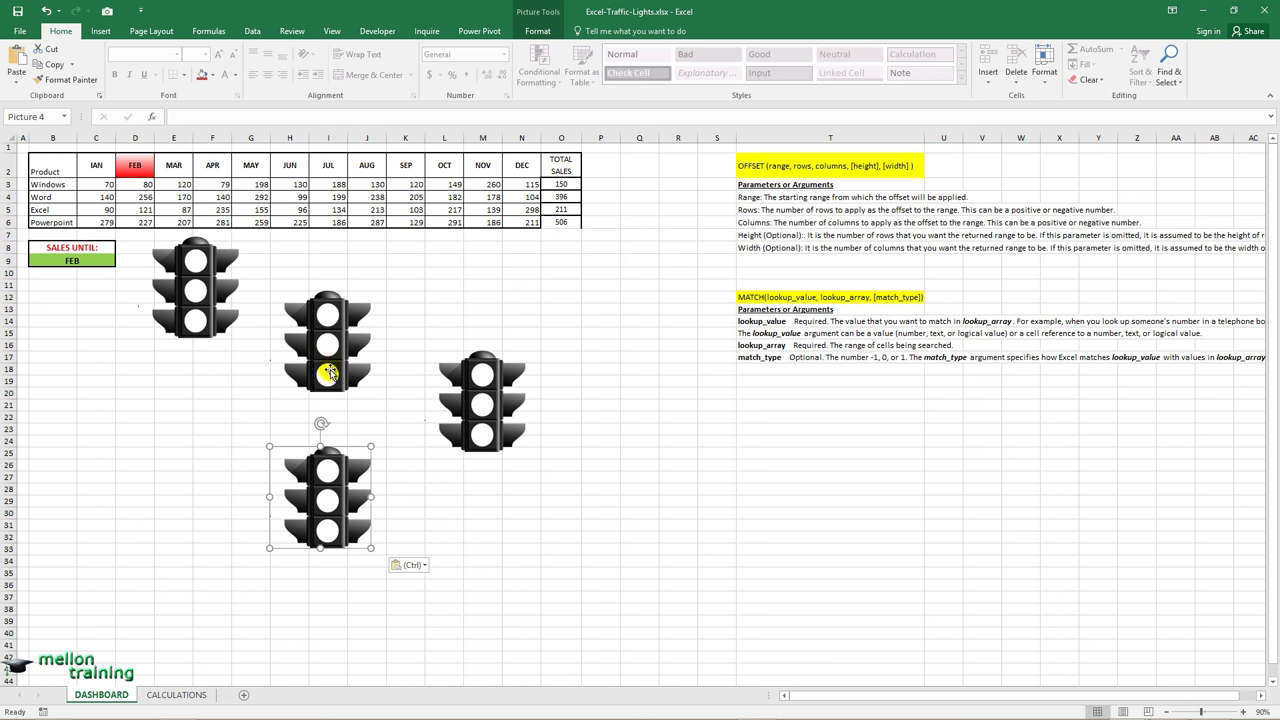
drag(328, 372, 310, 314)
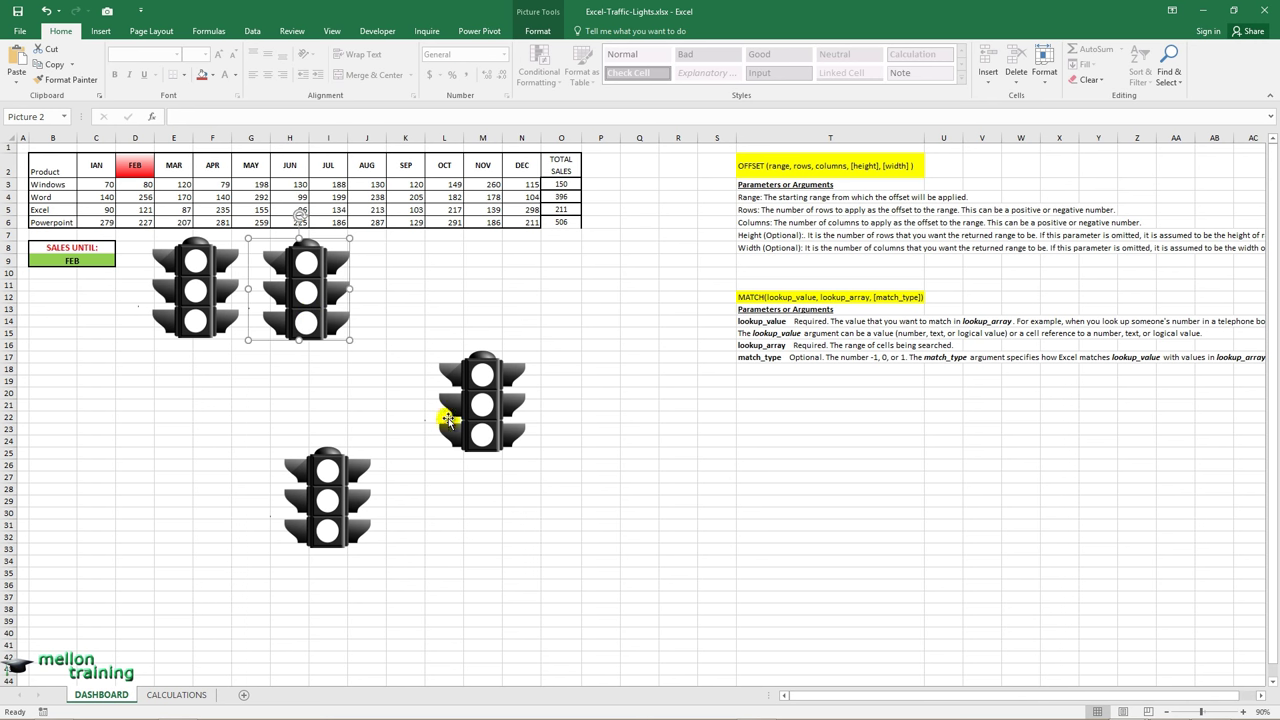
drag(466, 426, 418, 321)
drag(338, 507, 545, 295)
Select all four traffic lights and align them on their middles
click(194, 314)
ctrl+click(290, 300)
ctrl+click(411, 300)
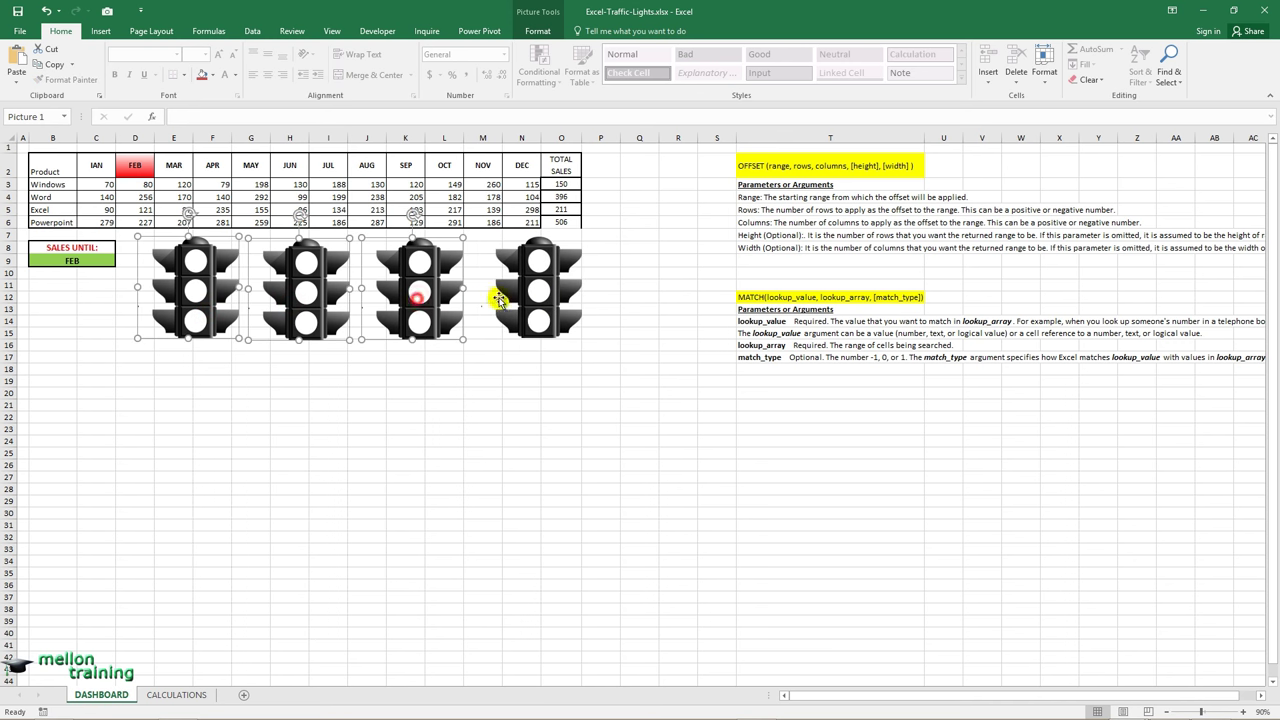
ctrl+click(515, 298)
click(534, 31)
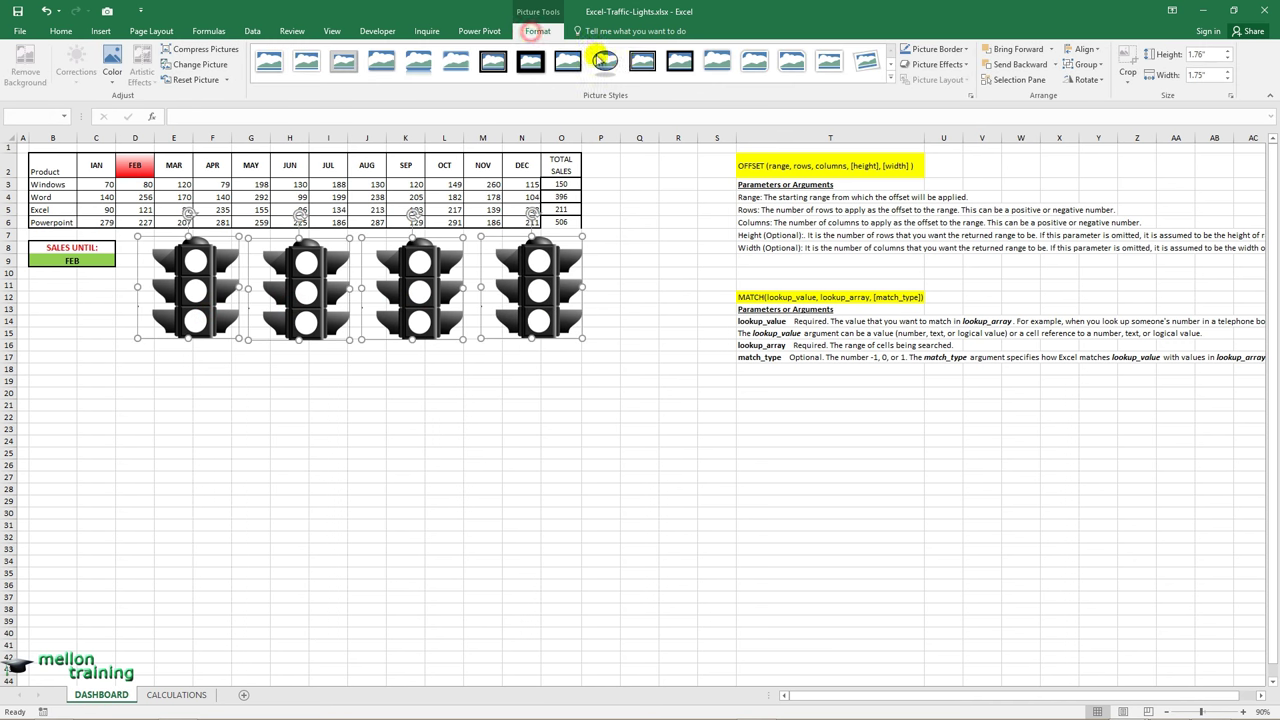
click(1090, 52)
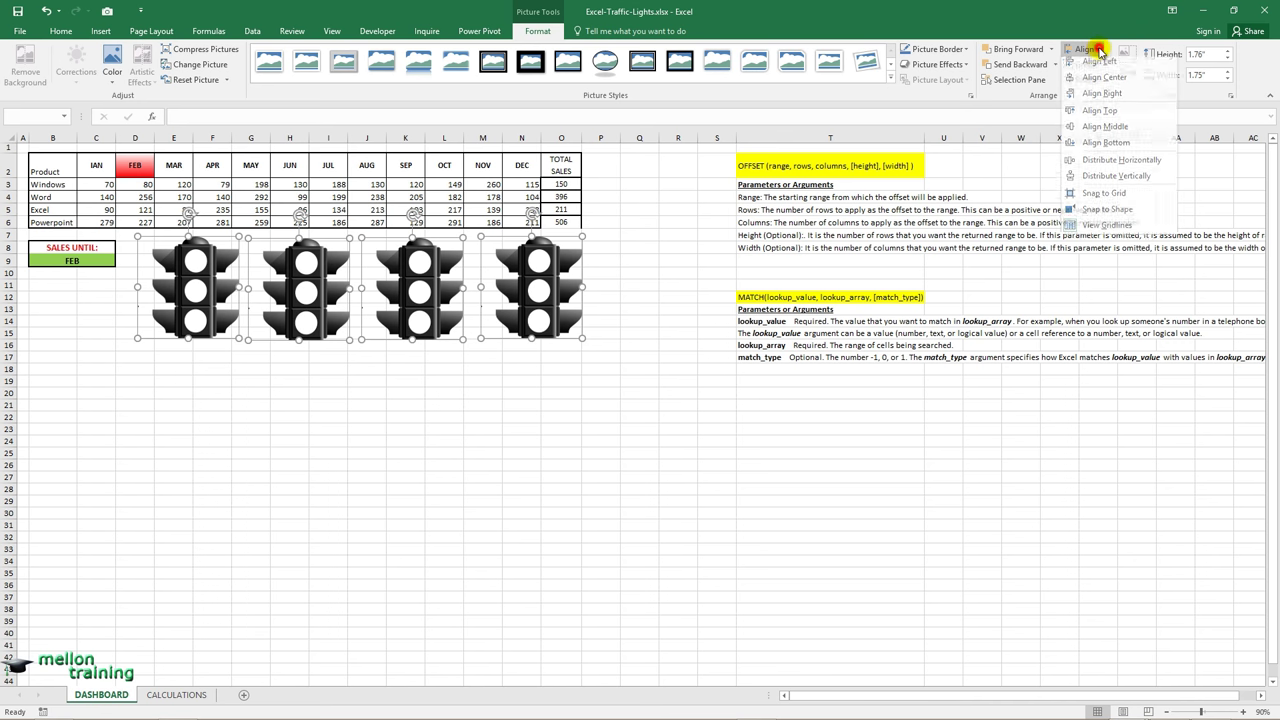
click(1117, 134)
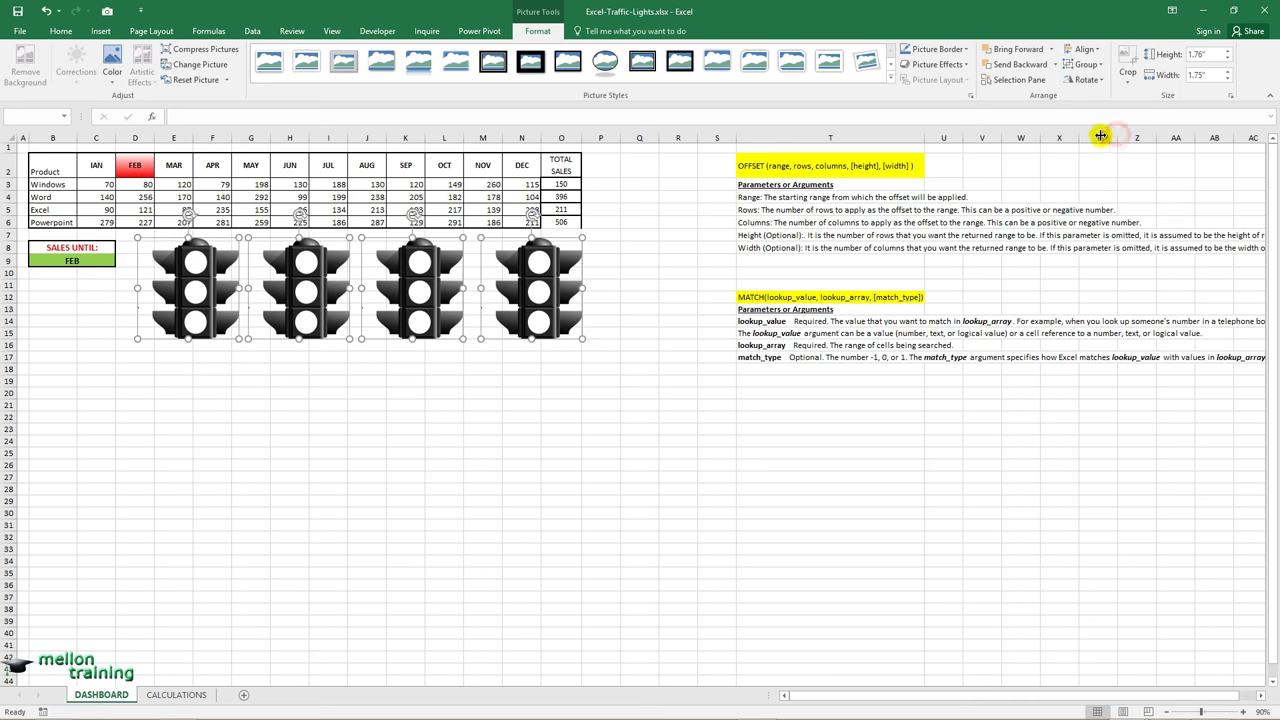
click(140, 371)
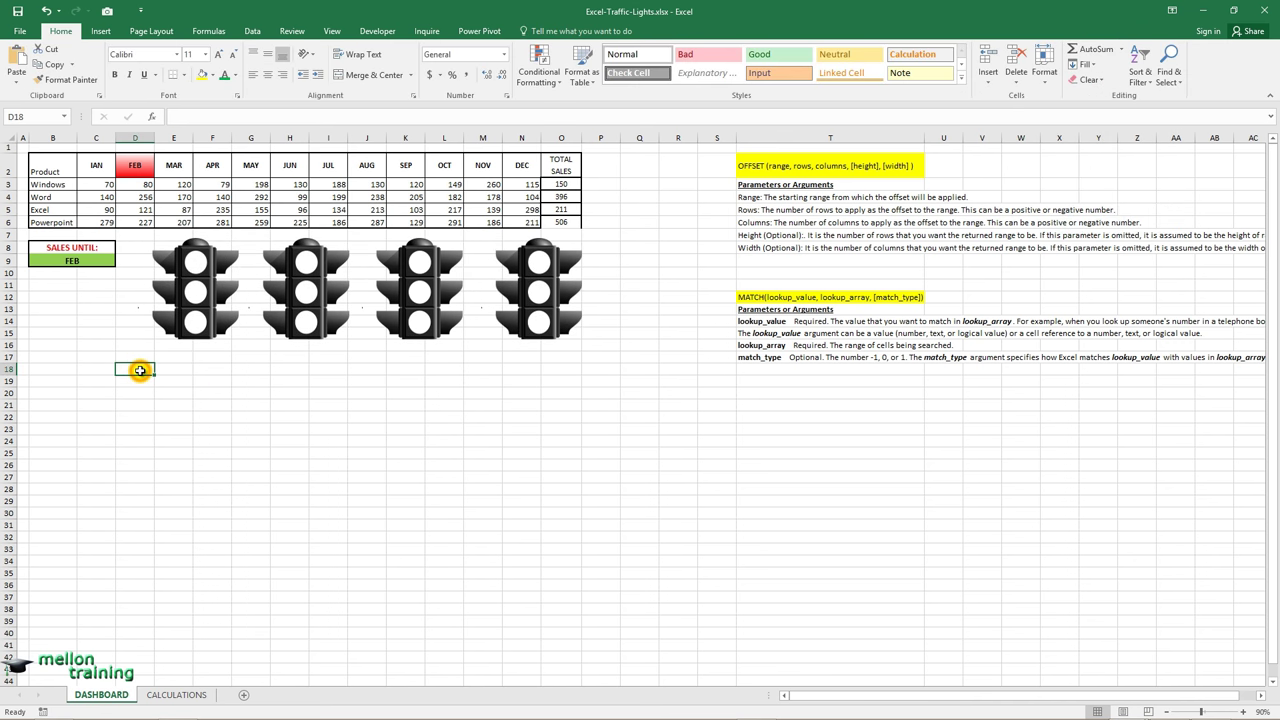
click(171, 357)
Draw a blue rounded rectangle beneath the first traffic light
click(101, 31)
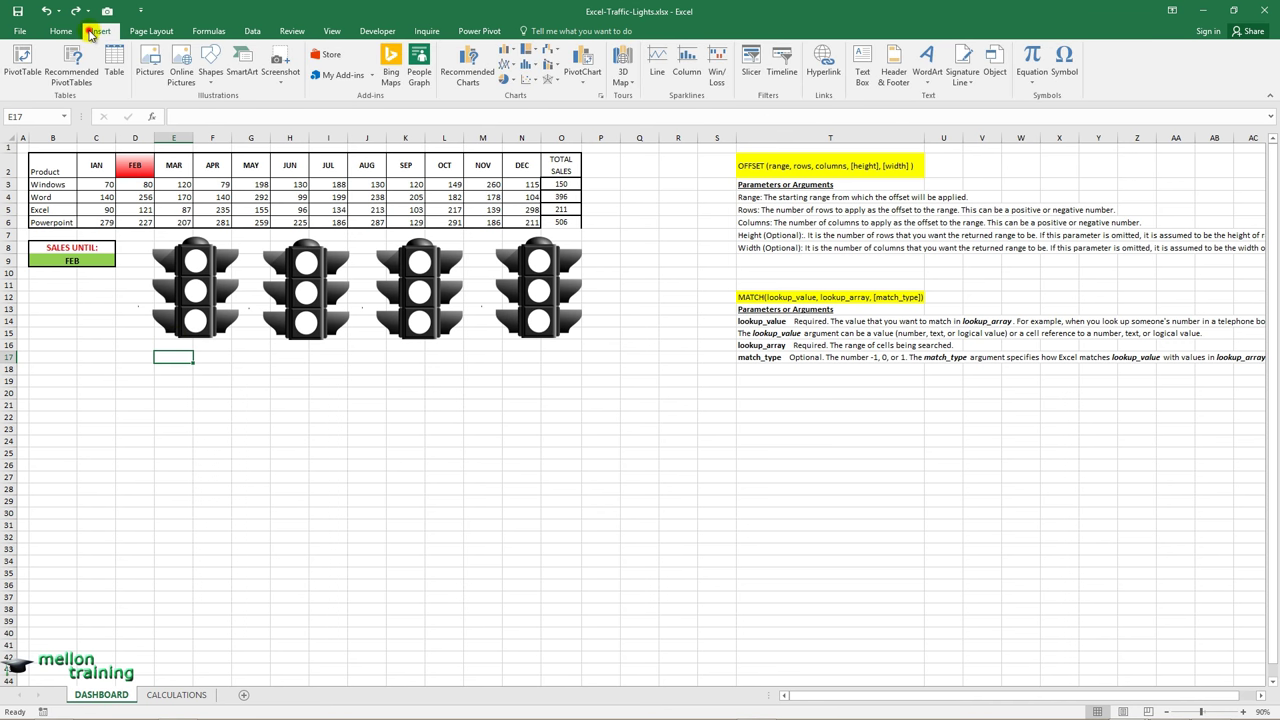
click(210, 80)
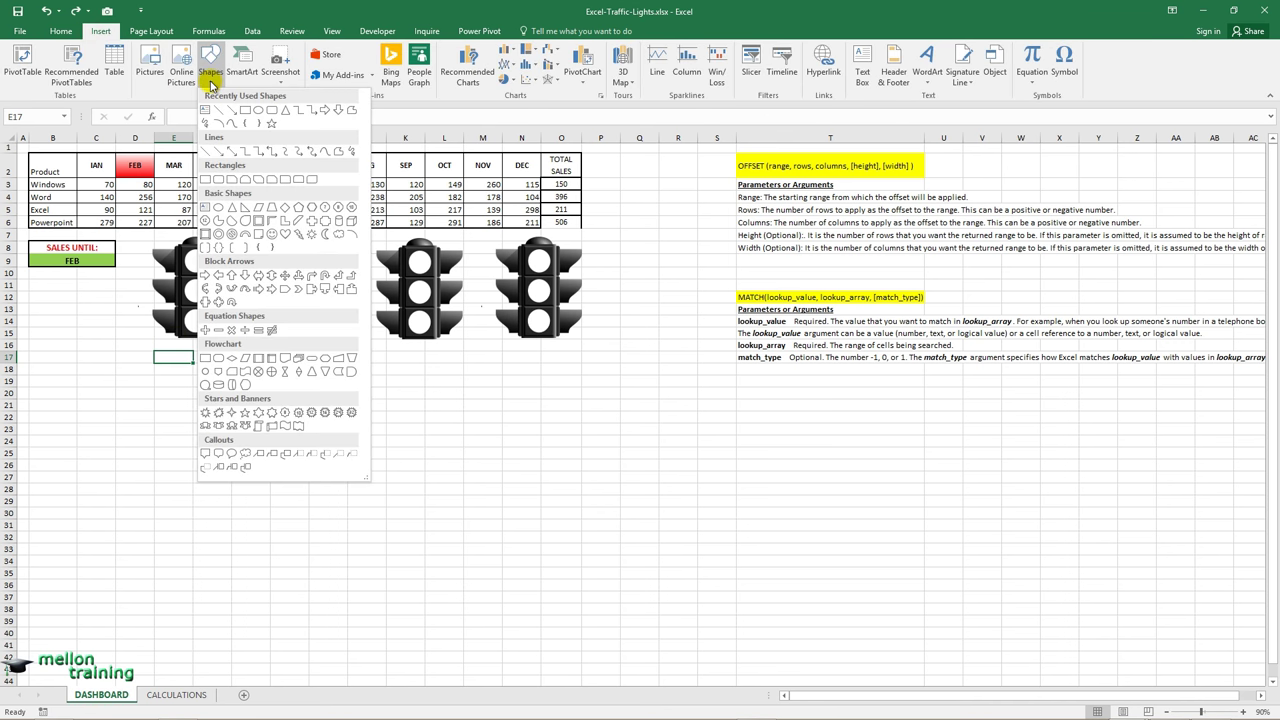
click(272, 111)
mouse_move(168, 354)
mouse_down()
mouse_move(231, 371)
mouse_move(217, 372)
mouse_up()
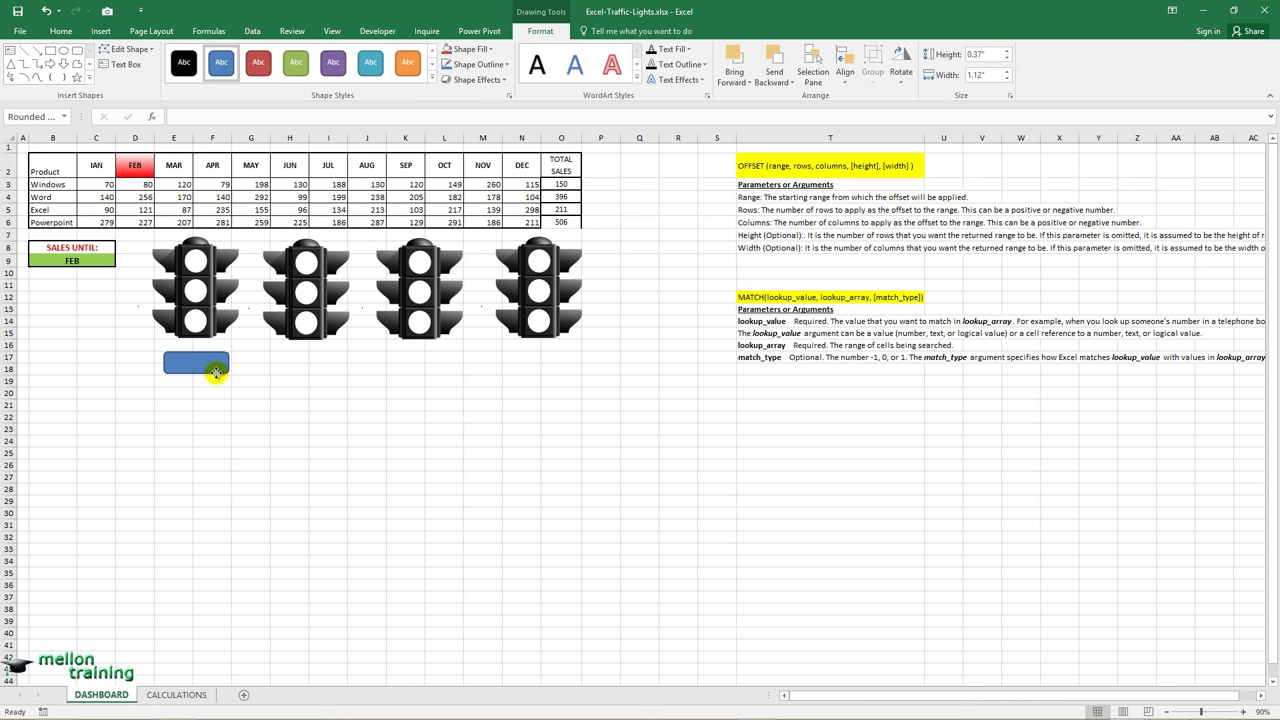
Paste three copies of the rounded rectangle
click(286, 407)
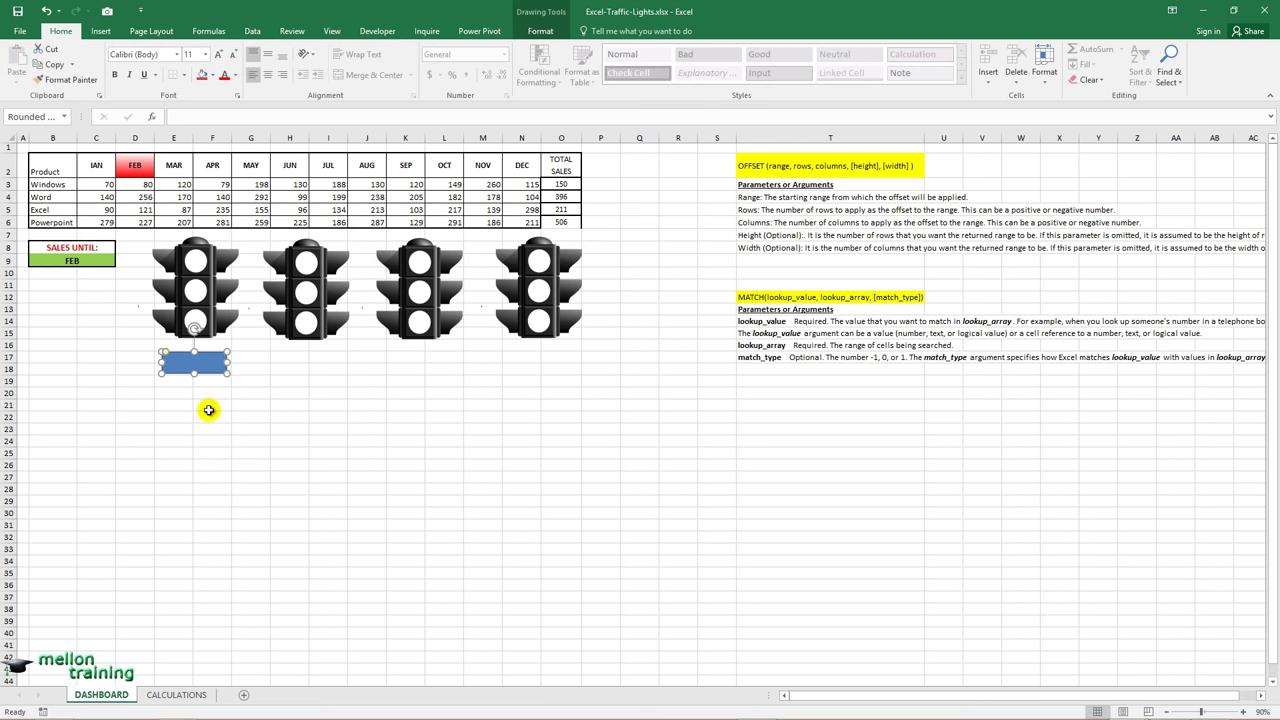
click(204, 375)
key(ctrl+c)
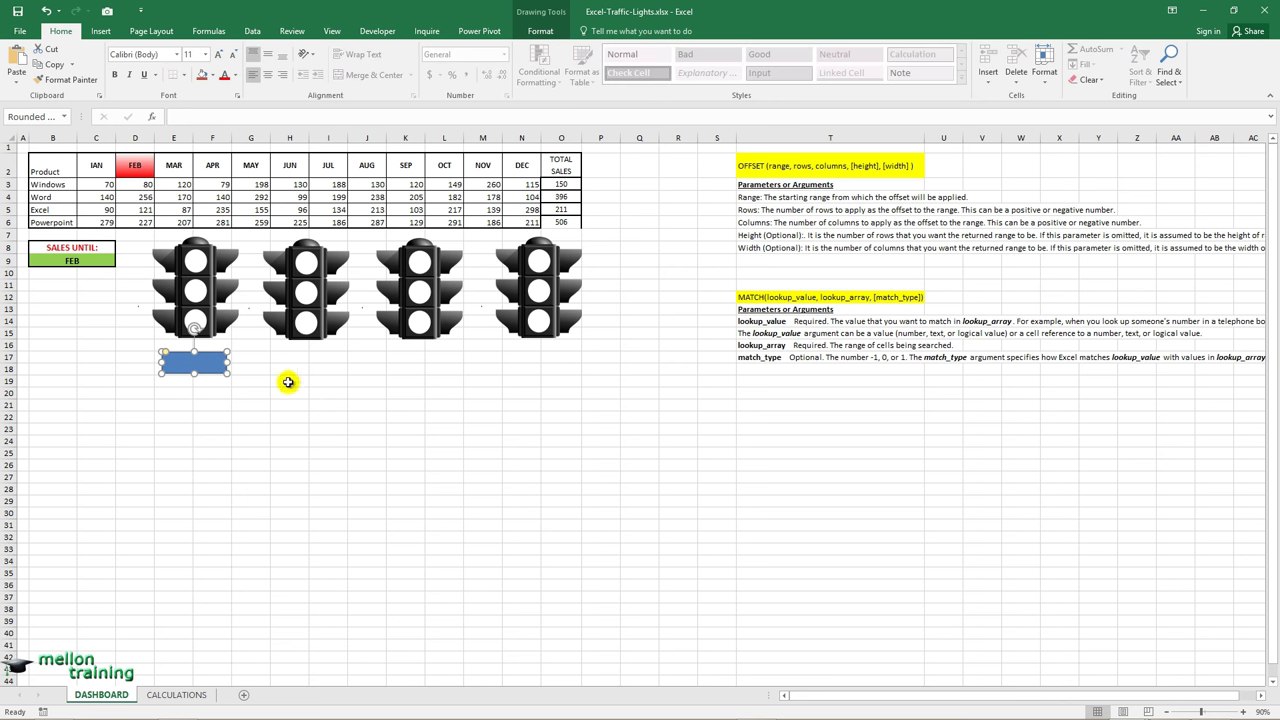
click(286, 377)
key(ctrl+v)
click(285, 420)
key(ctrl+v)
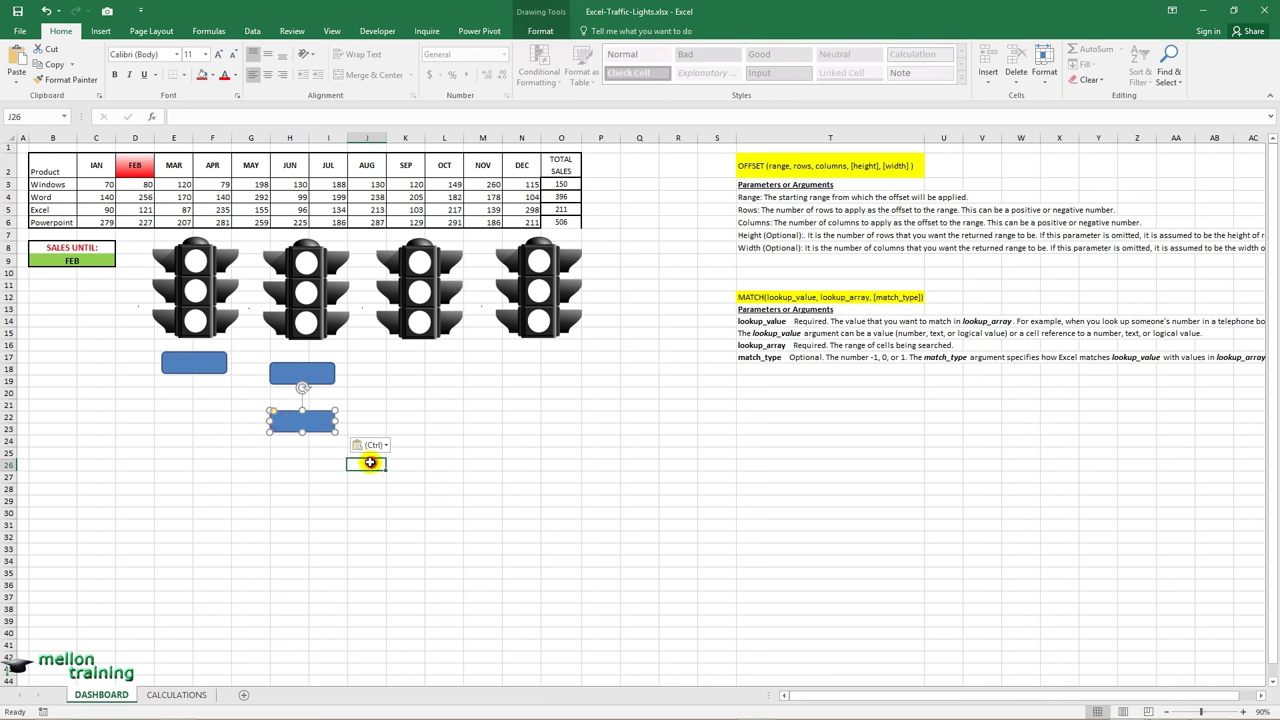
click(358, 463)
key(ctrl+v)
Move the copies under the second, third and fourth traffic lights
drag(323, 430, 423, 385)
drag(323, 389, 327, 378)
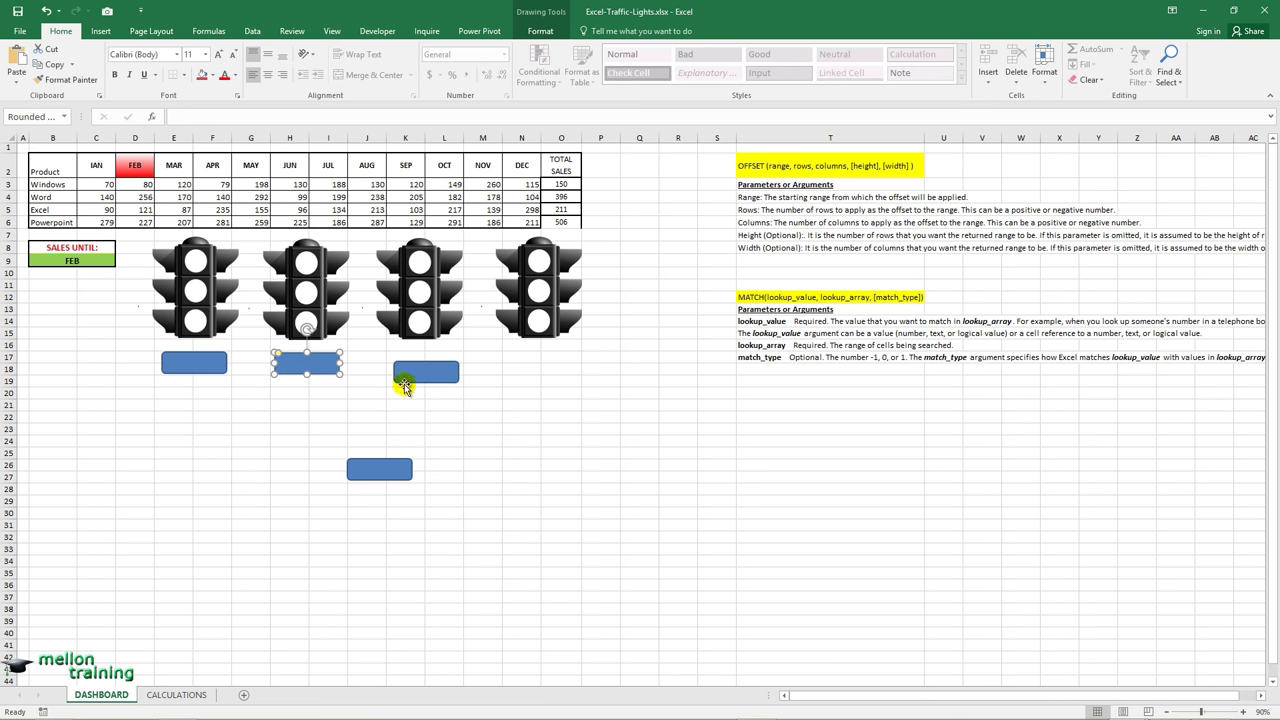
drag(424, 381, 421, 373)
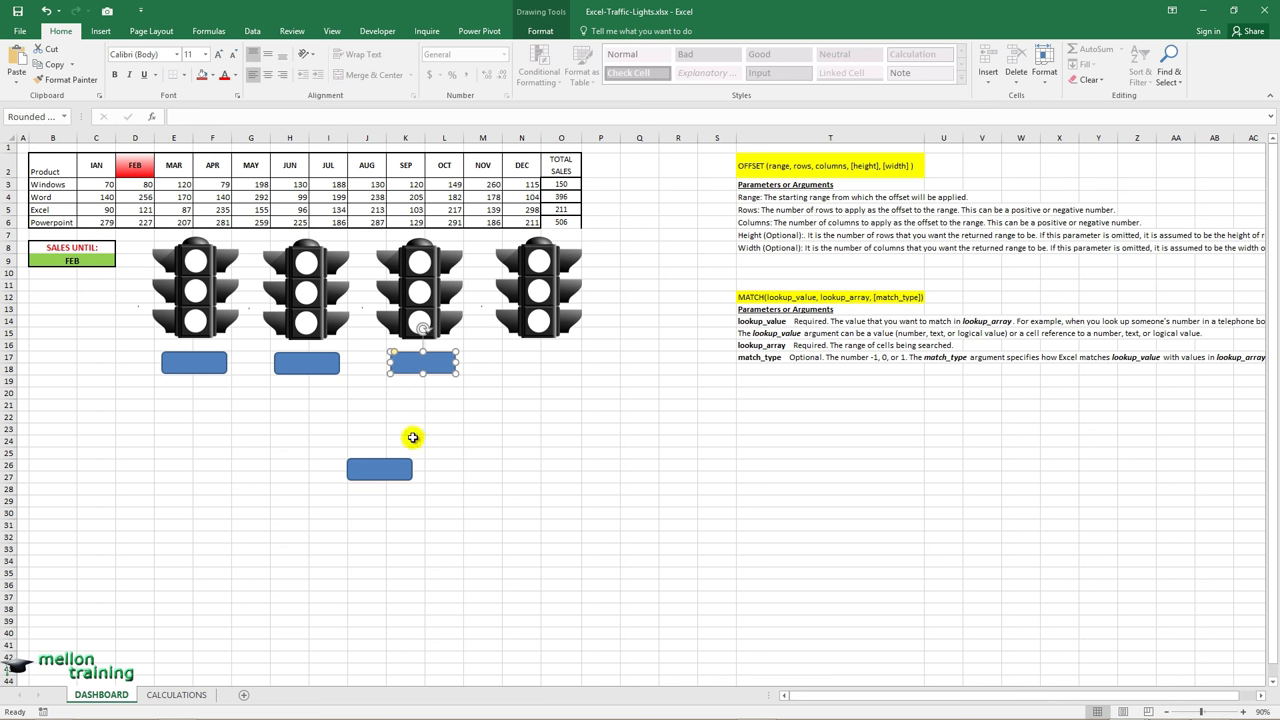
drag(397, 476, 565, 366)
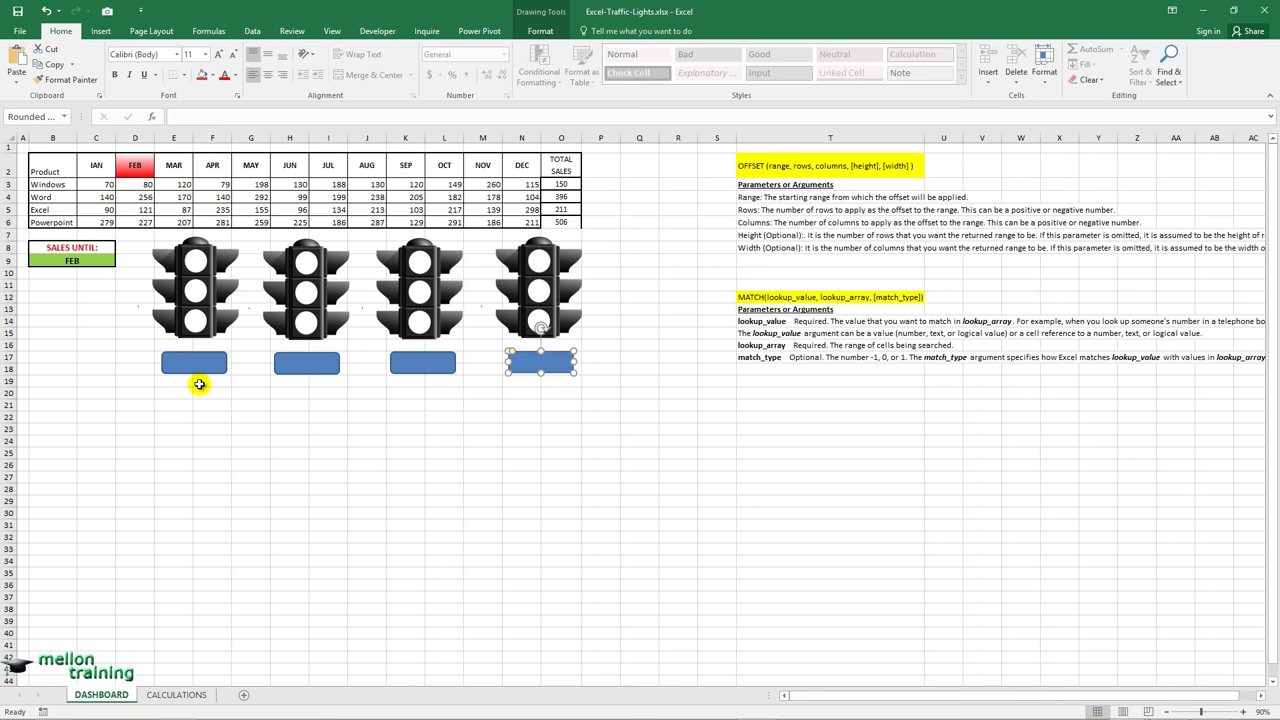
Select all four rounded rectangles together
click(200, 376)
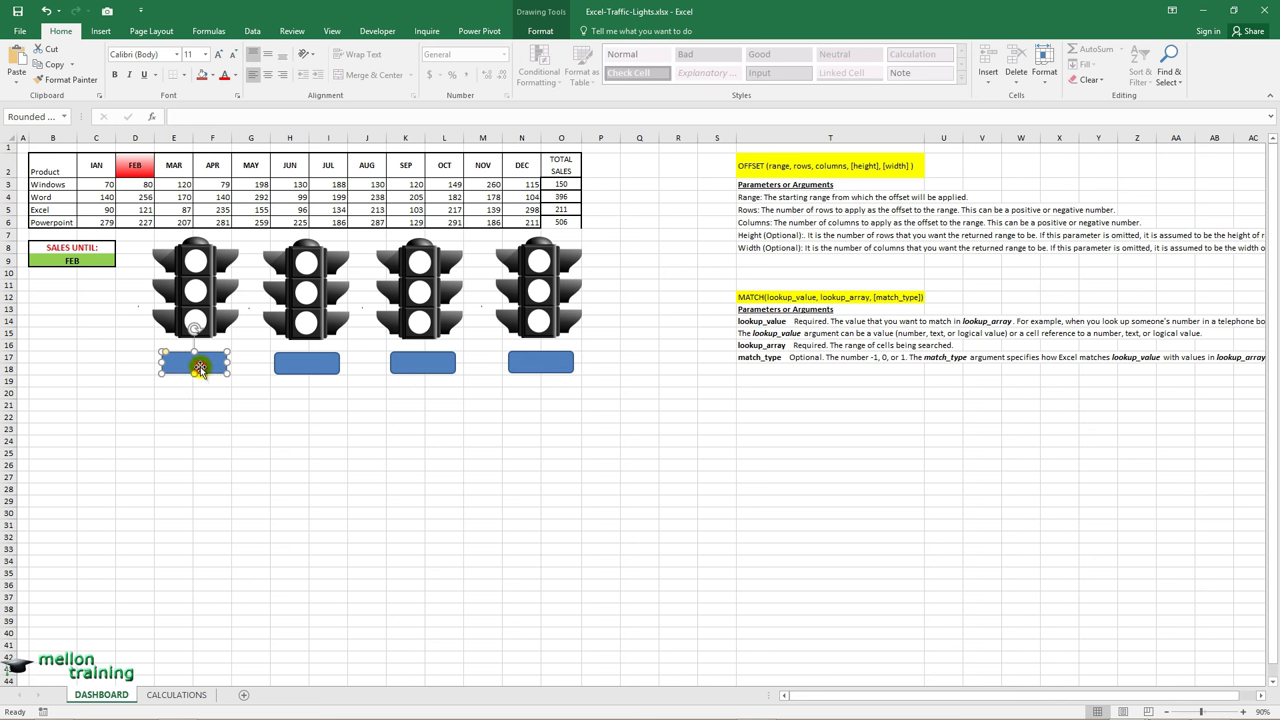
ctrl+click(313, 368)
ctrl+click(390, 367)
ctrl+click(508, 364)
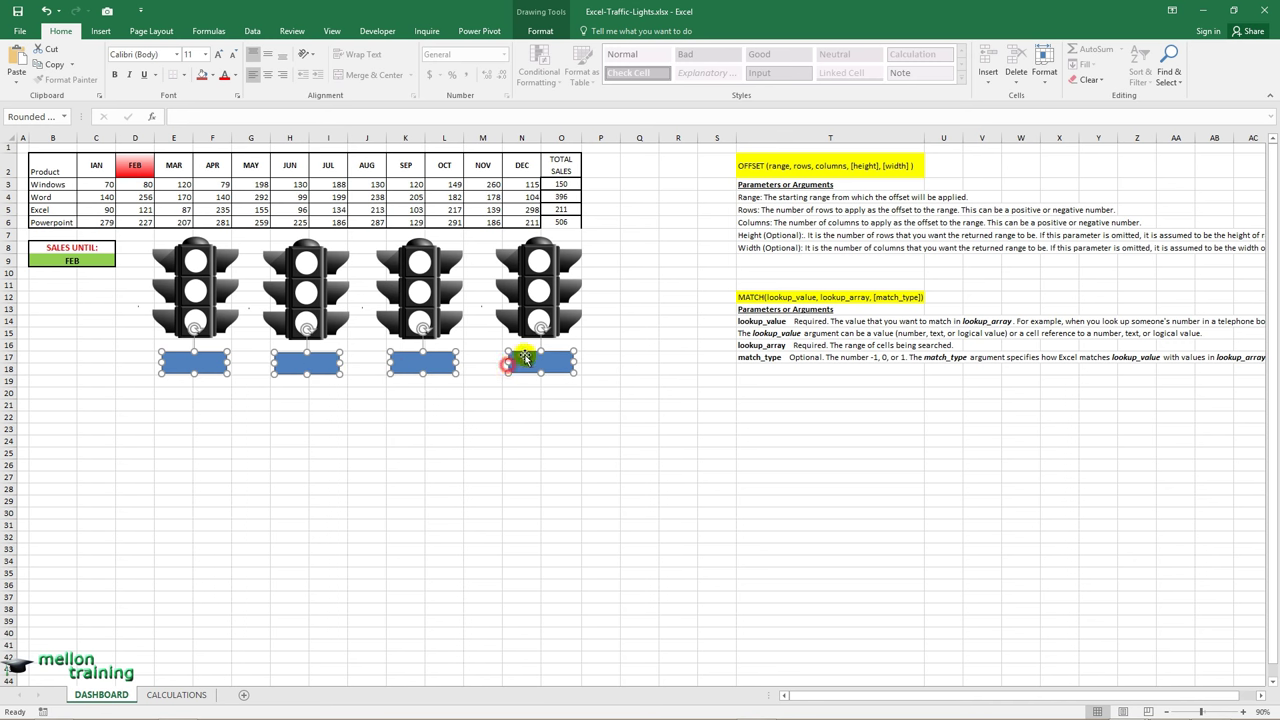
click(538, 31)
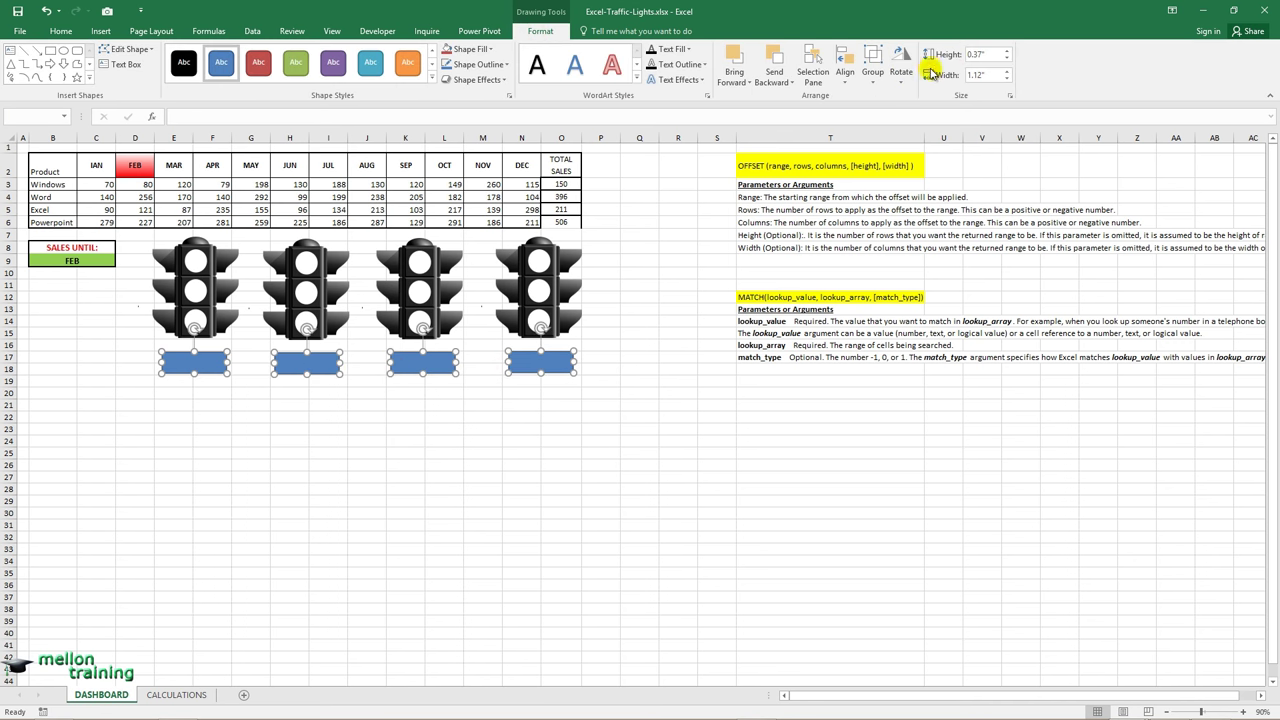
Align the four rectangles along their tops
click(849, 84)
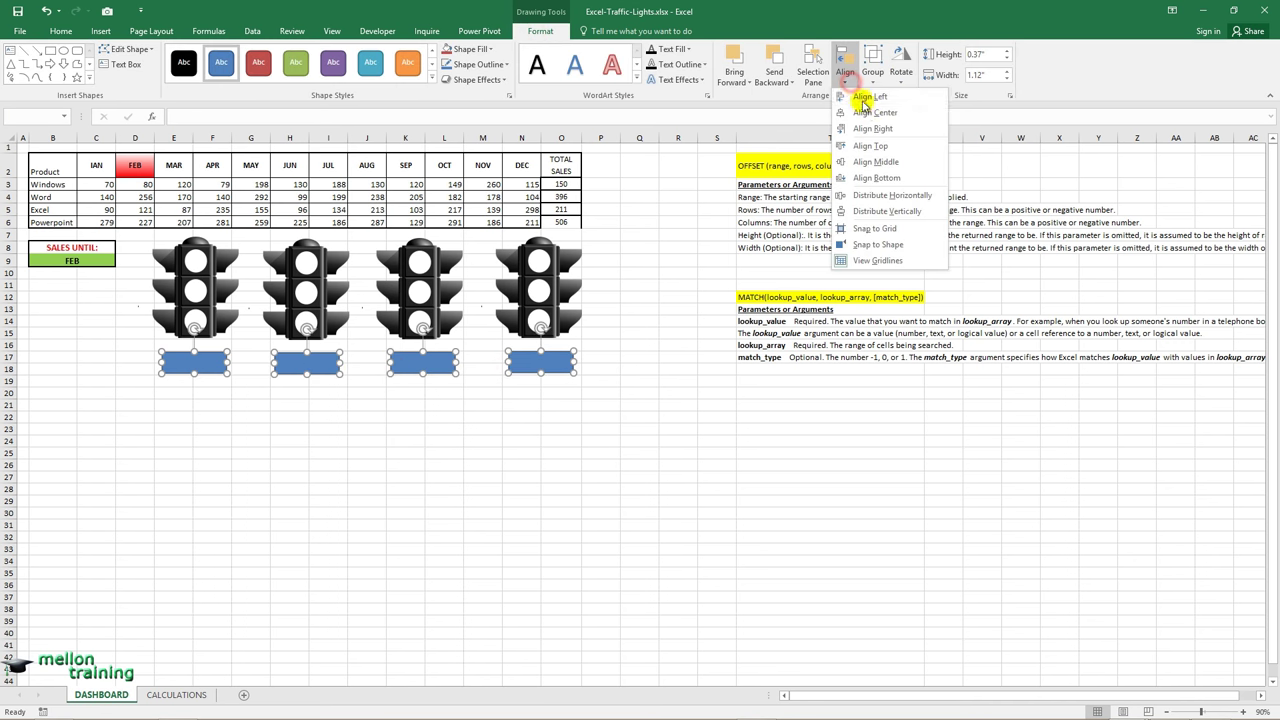
click(869, 160)
click(198, 410)
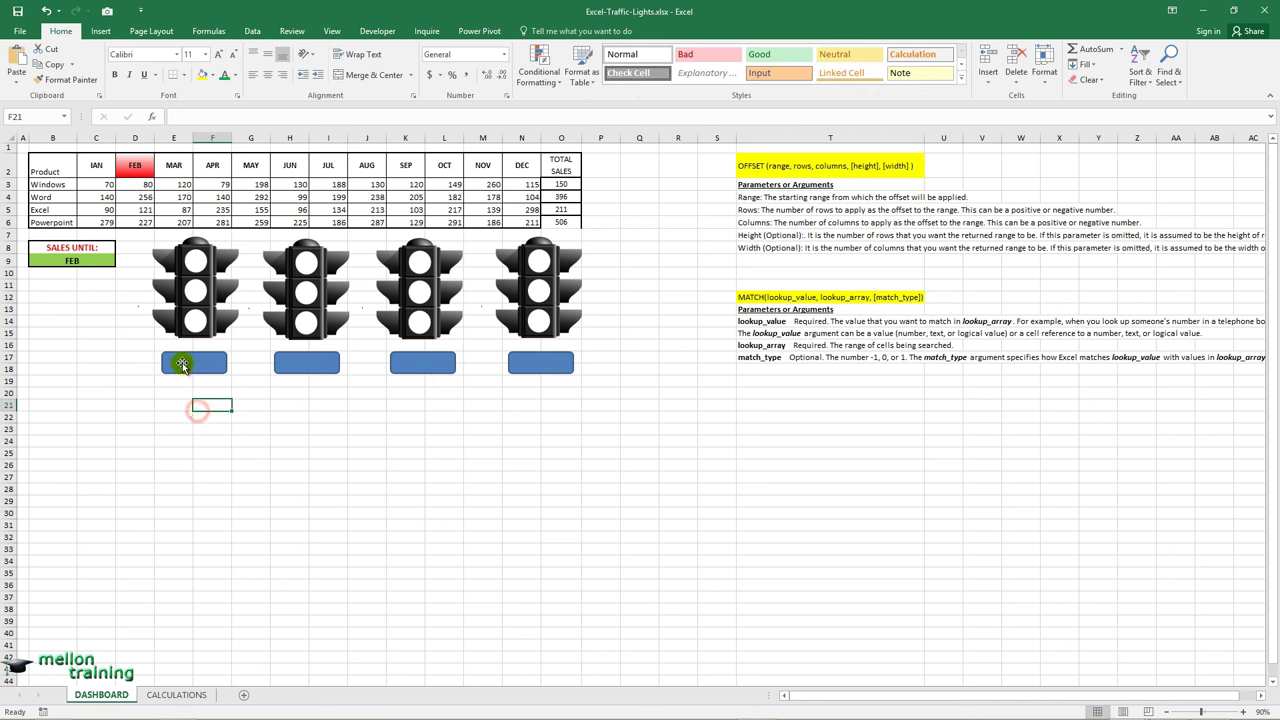
Edit the rectangles' text, labelling the third one EXCEL and centring it
right_click(180, 364)
click(237, 438)
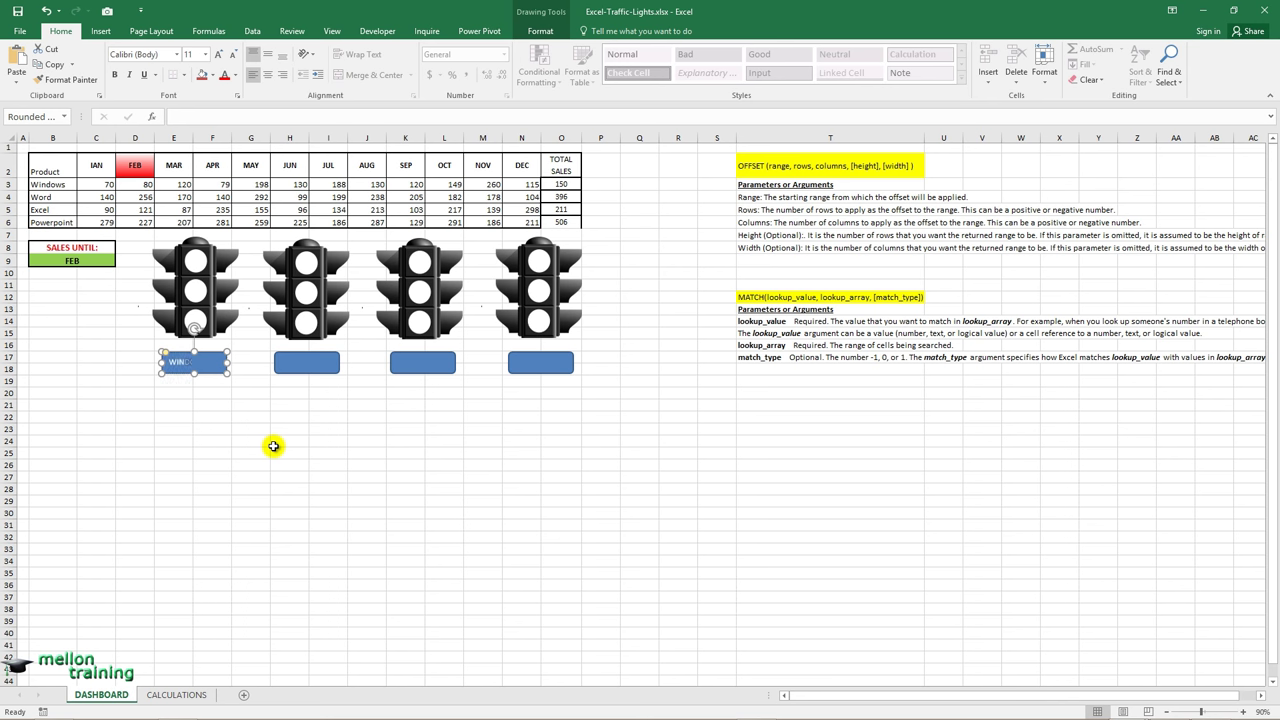
right_click(300, 362)
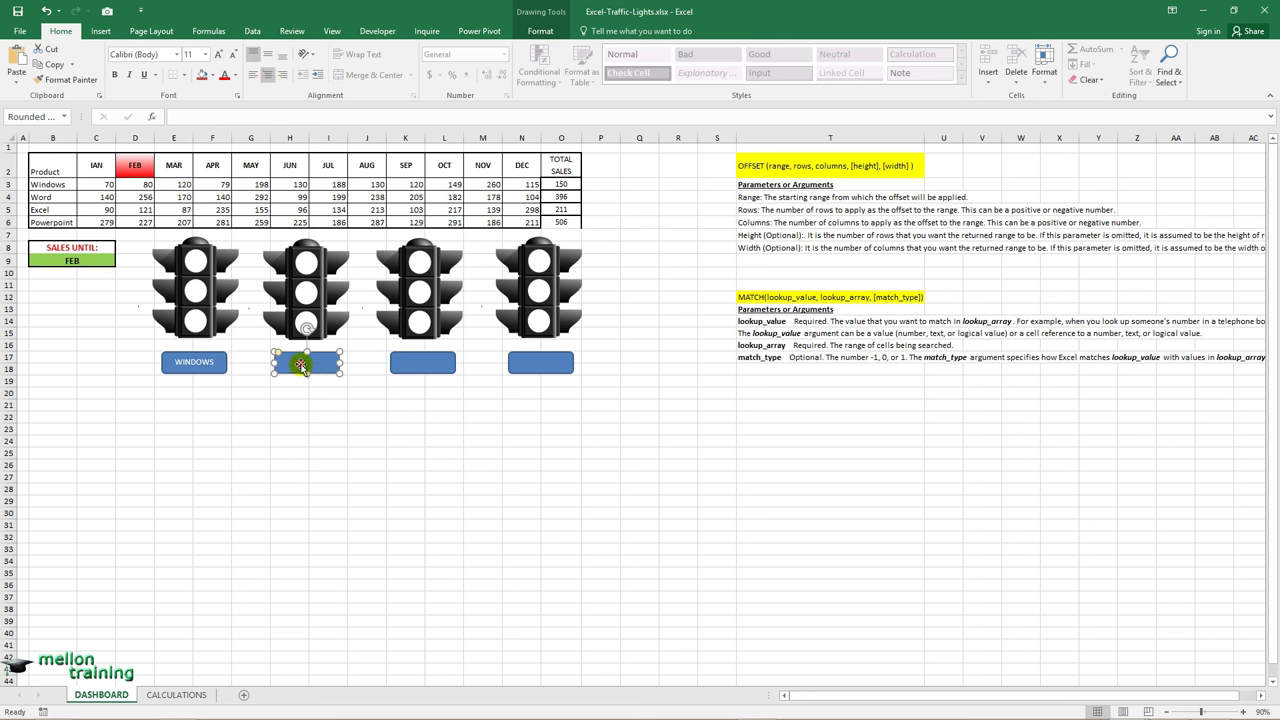
key(Escape)
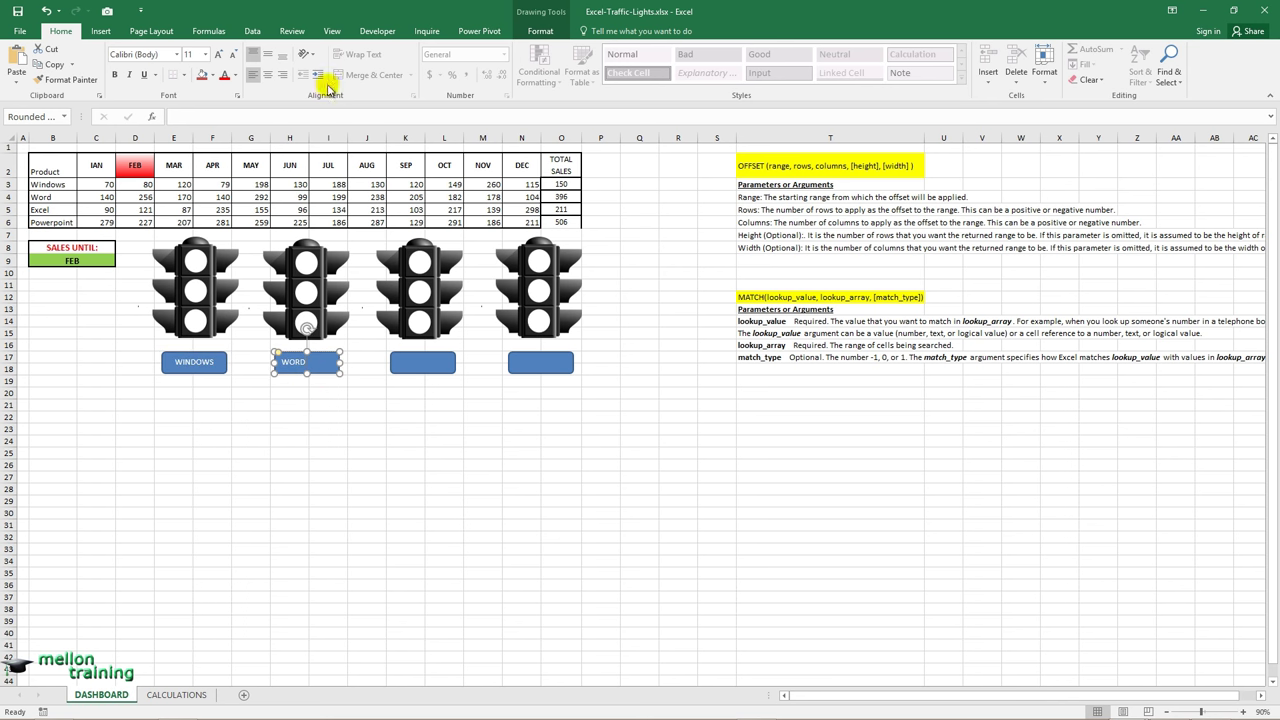
right_click(424, 366)
click(474, 445)
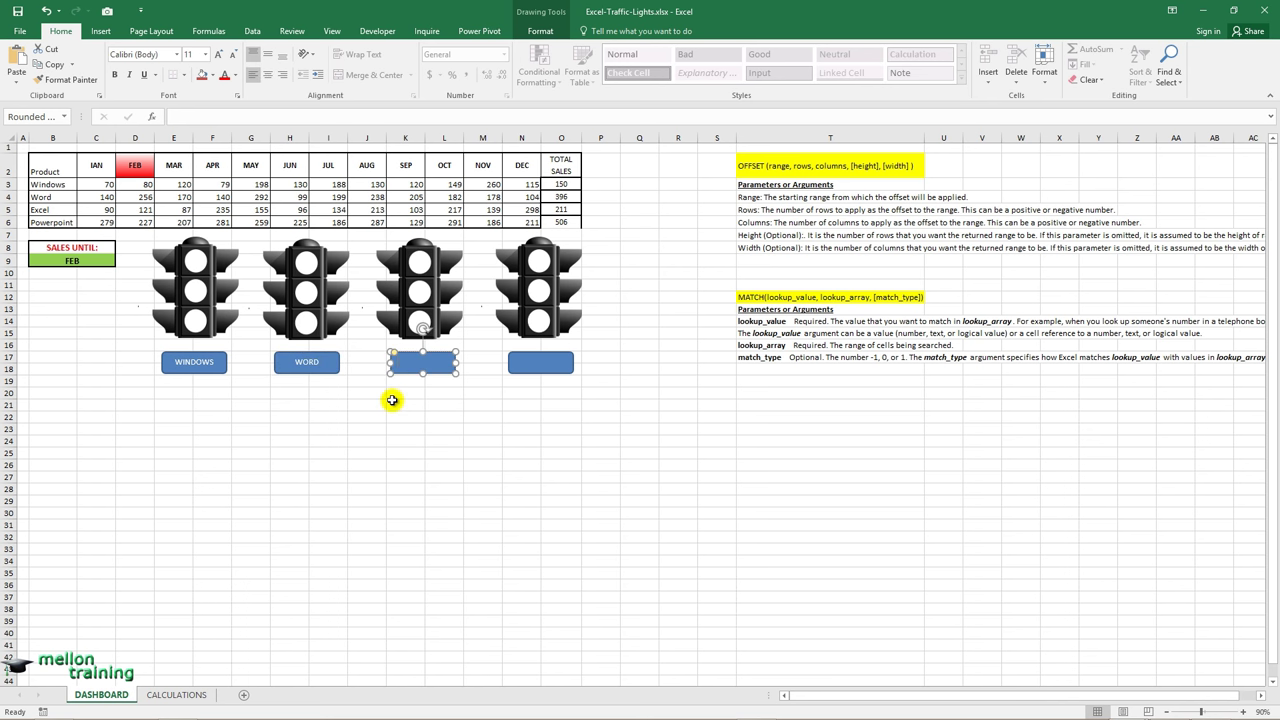
text(EXCEL)
click(267, 75)
Label the fourth rectangle POWERPOINT with centred text
right_click(566, 366)
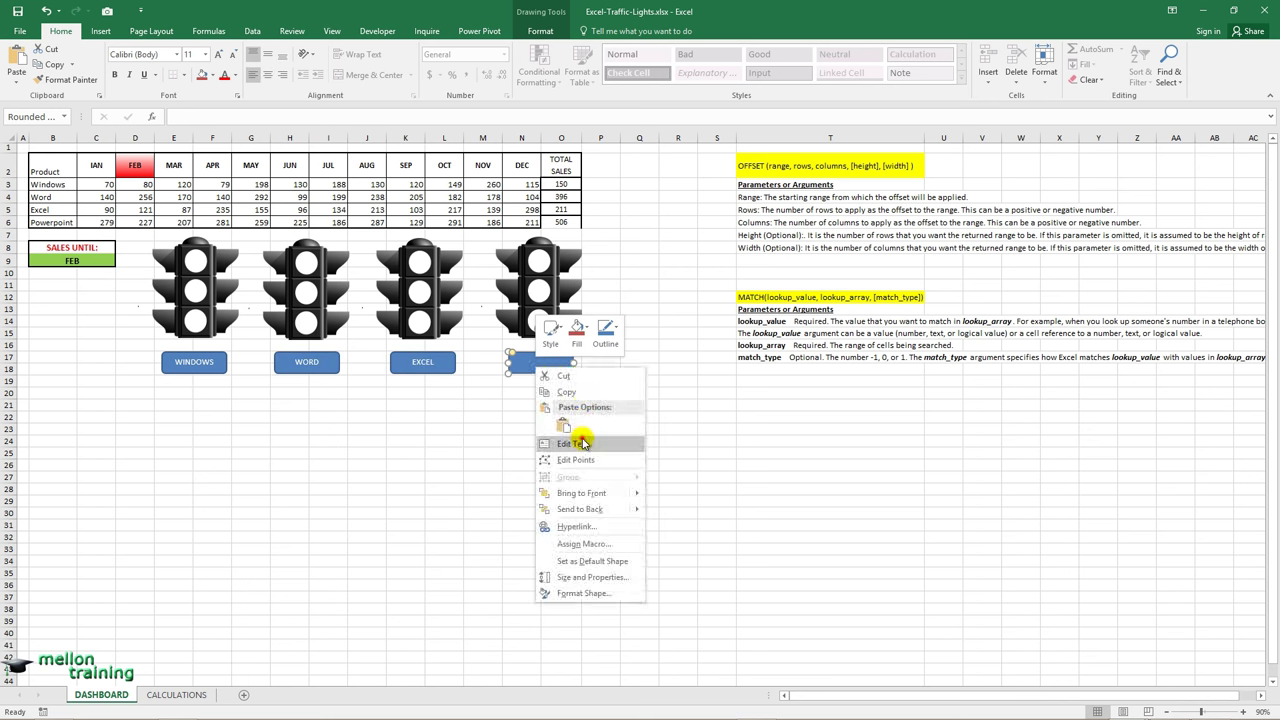
click(588, 440)
text(POWERPOIN)
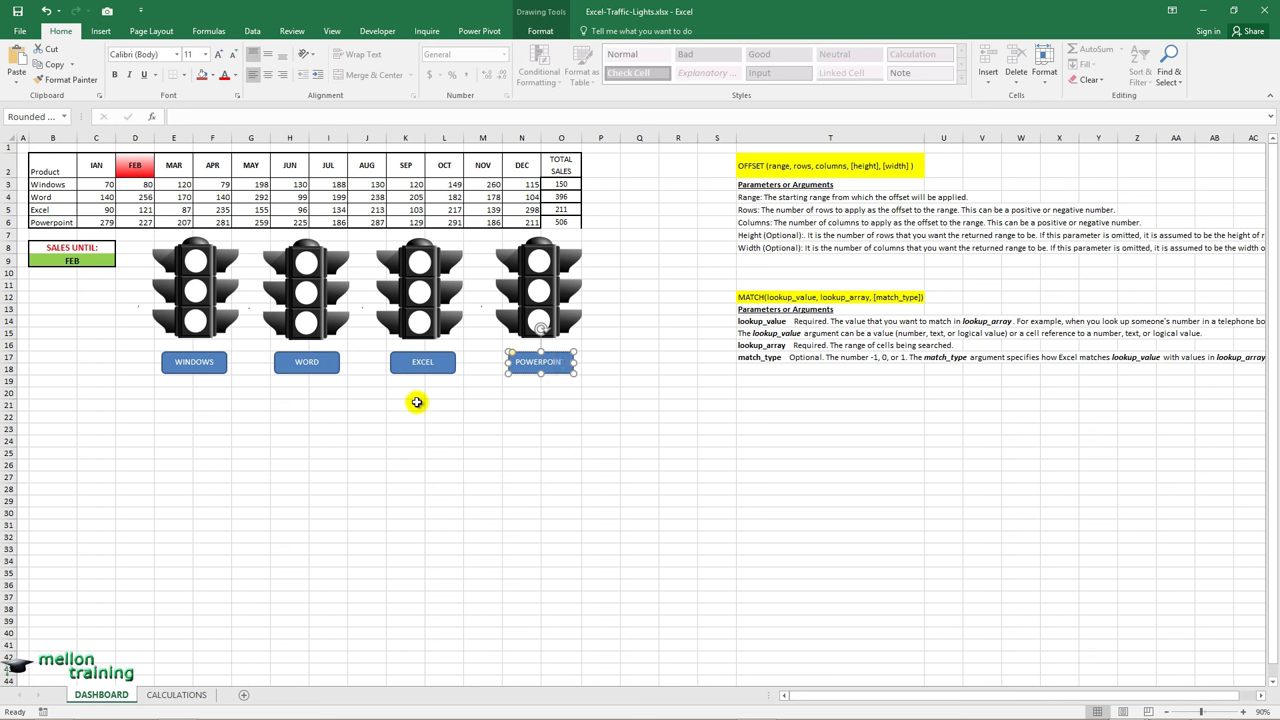
text(T)
click(267, 75)
click(174, 393)
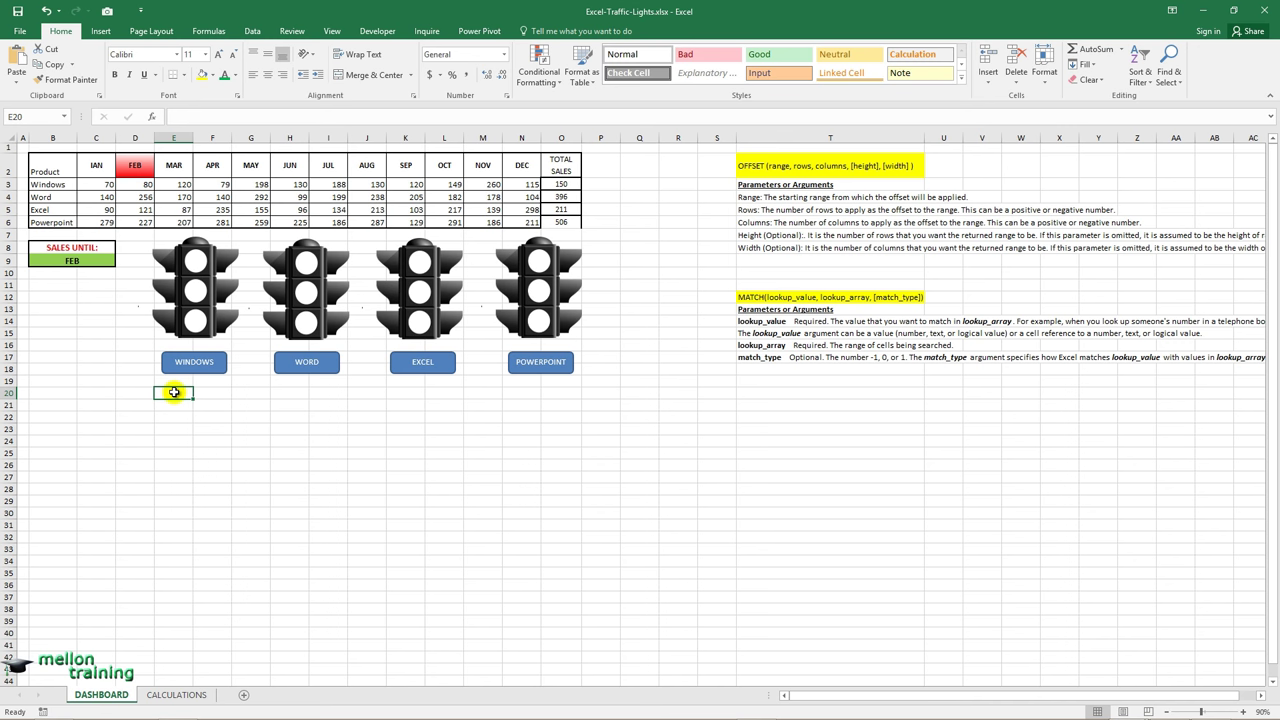
Narrow column P and make row 1 slightly shorter
drag(29, 139, 28, 139)
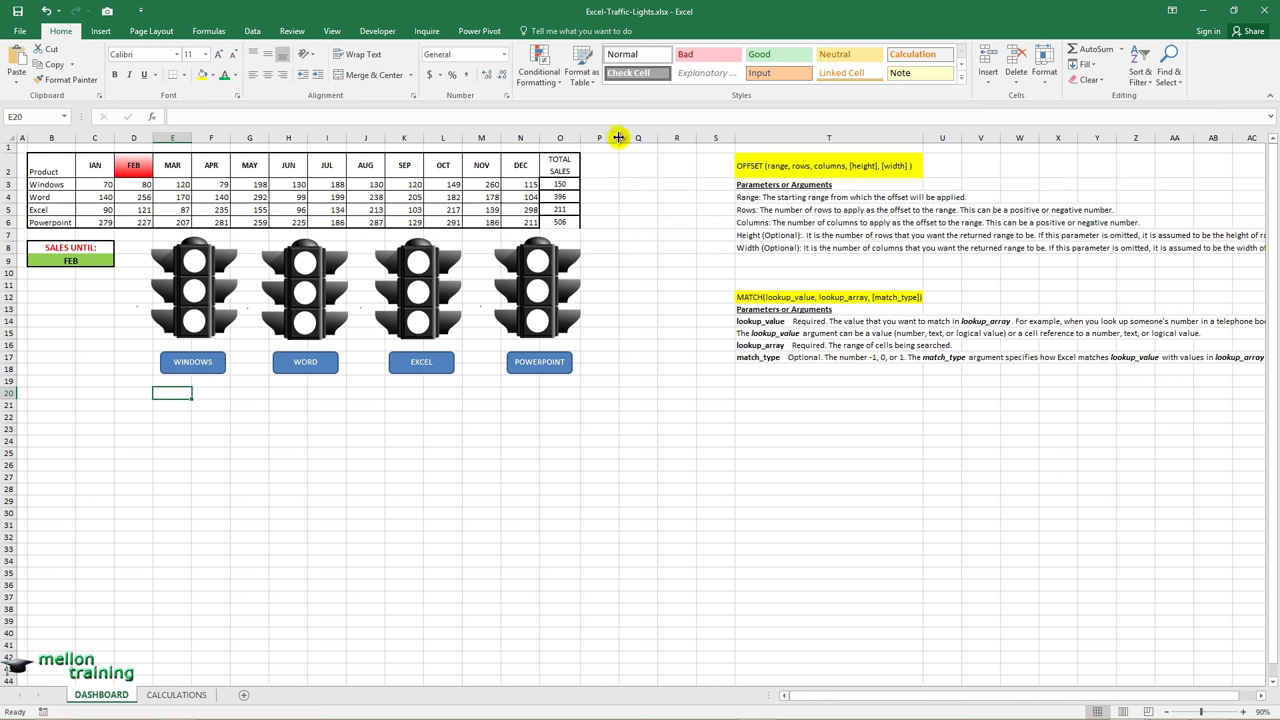
drag(618, 137, 590, 137)
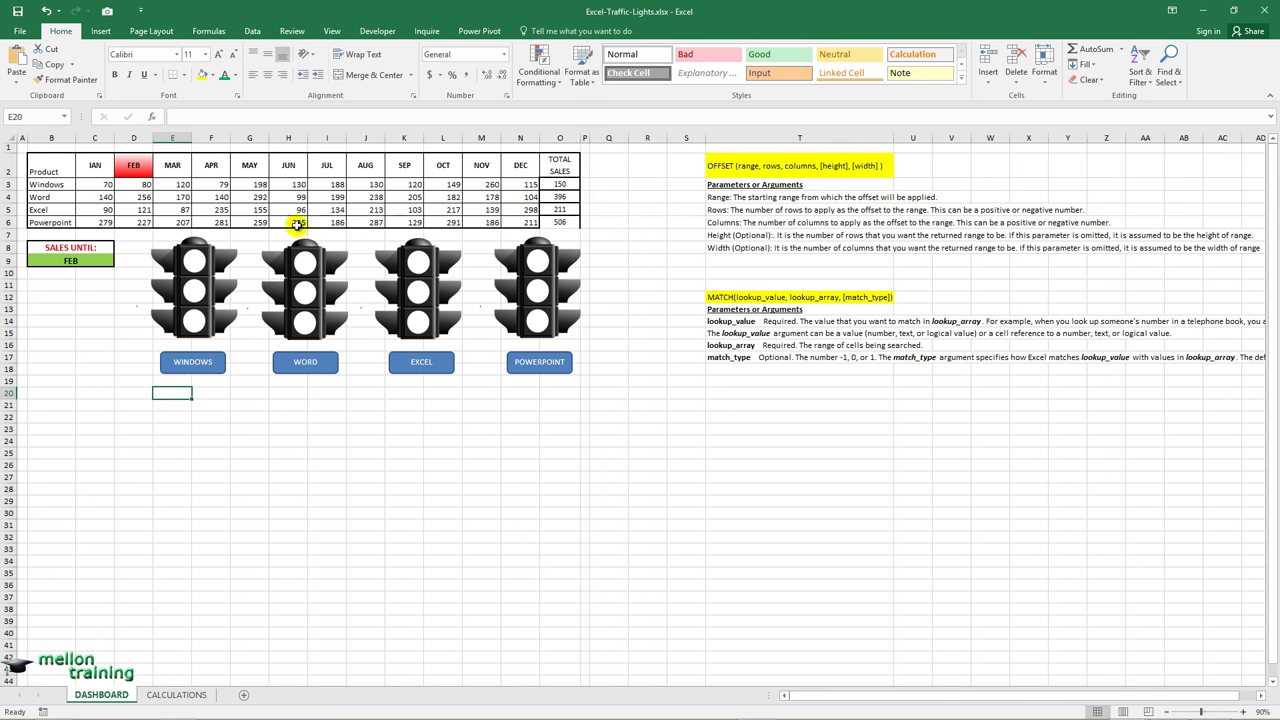
drag(14, 154, 53, 218)
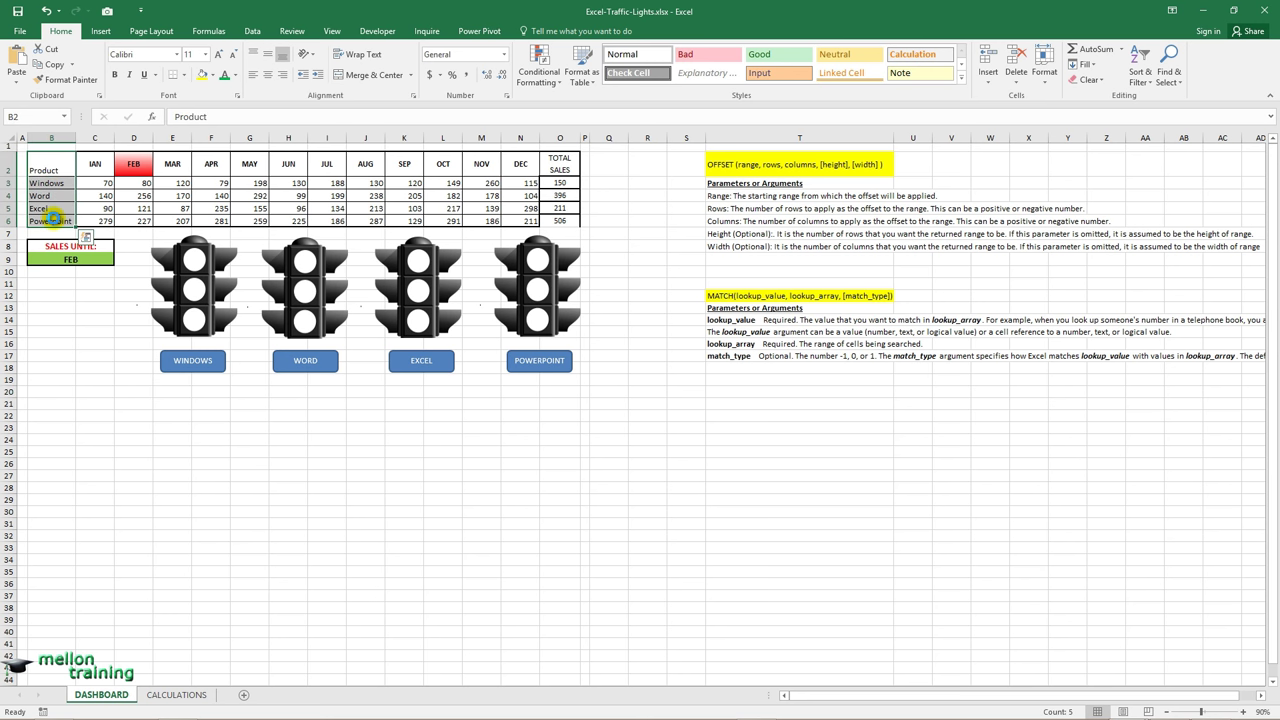
Copy the product names from B2:B6 into B19:B23
key(ctrl+c)
click(46, 378)
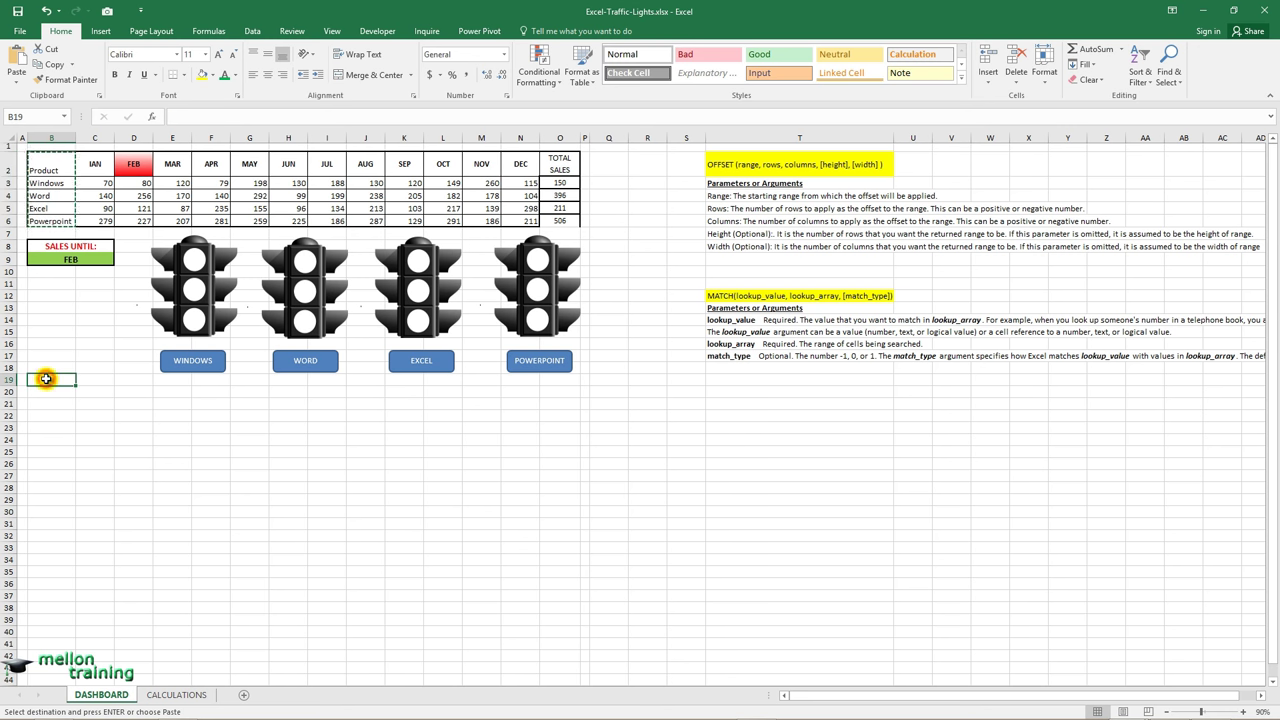
key(ctrl+v)
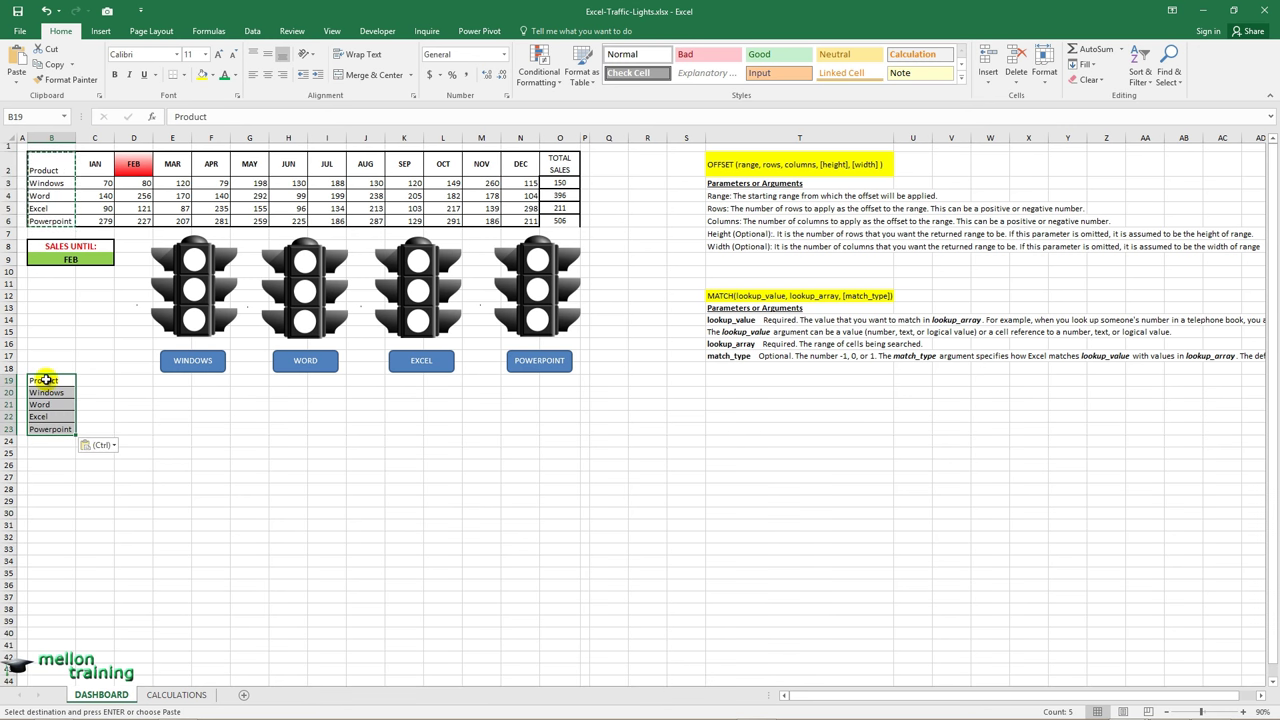
click(38, 234)
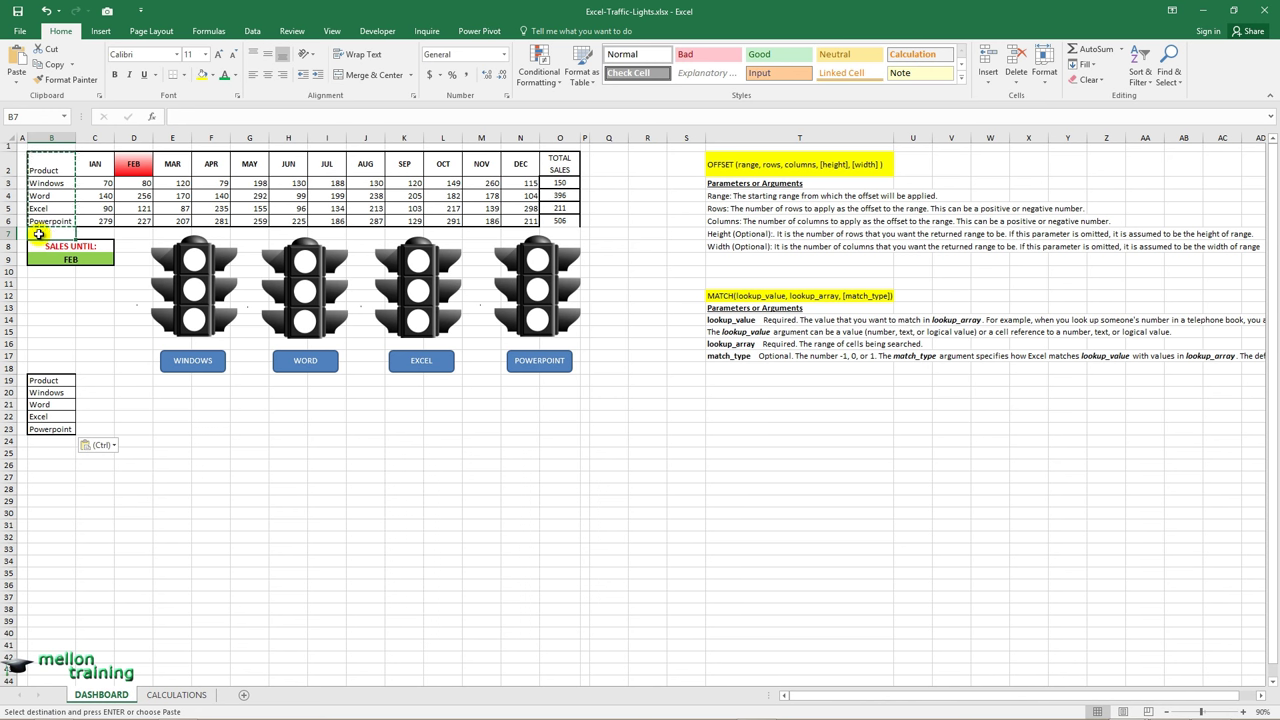
Fill cells B7:O18 with a grey theme colour
drag(45, 241, 566, 366)
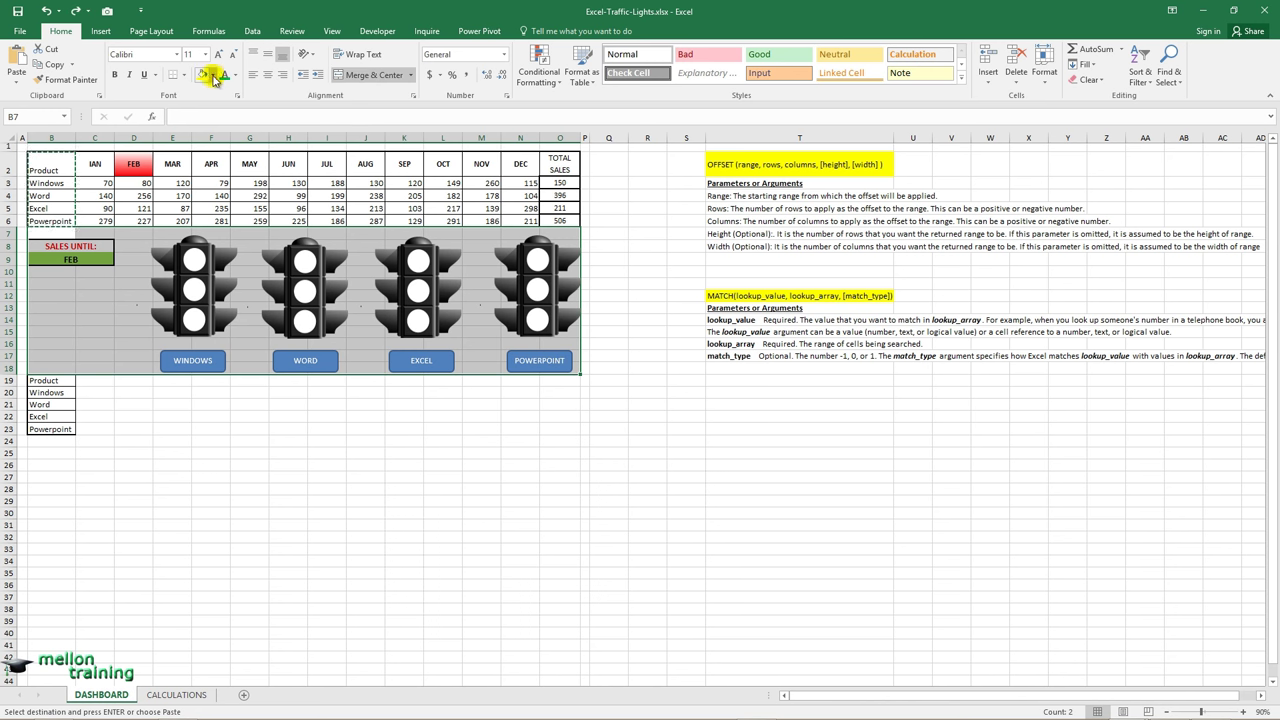
click(214, 75)
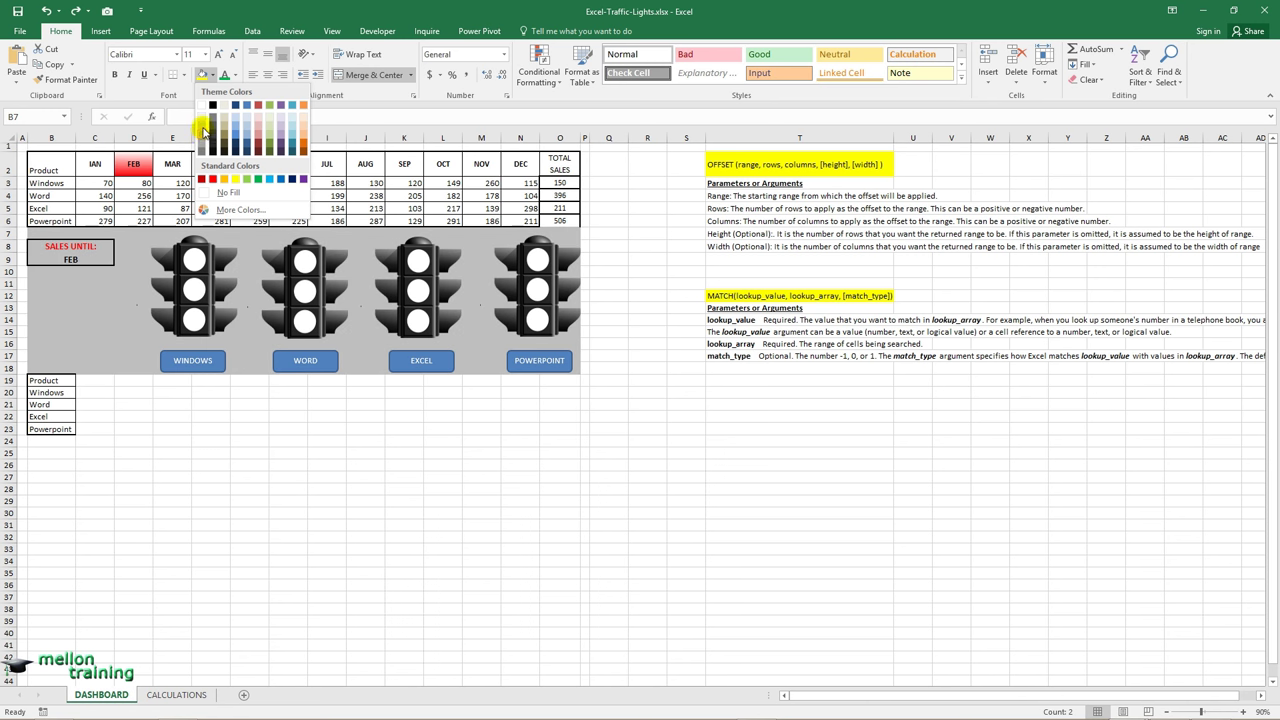
click(203, 127)
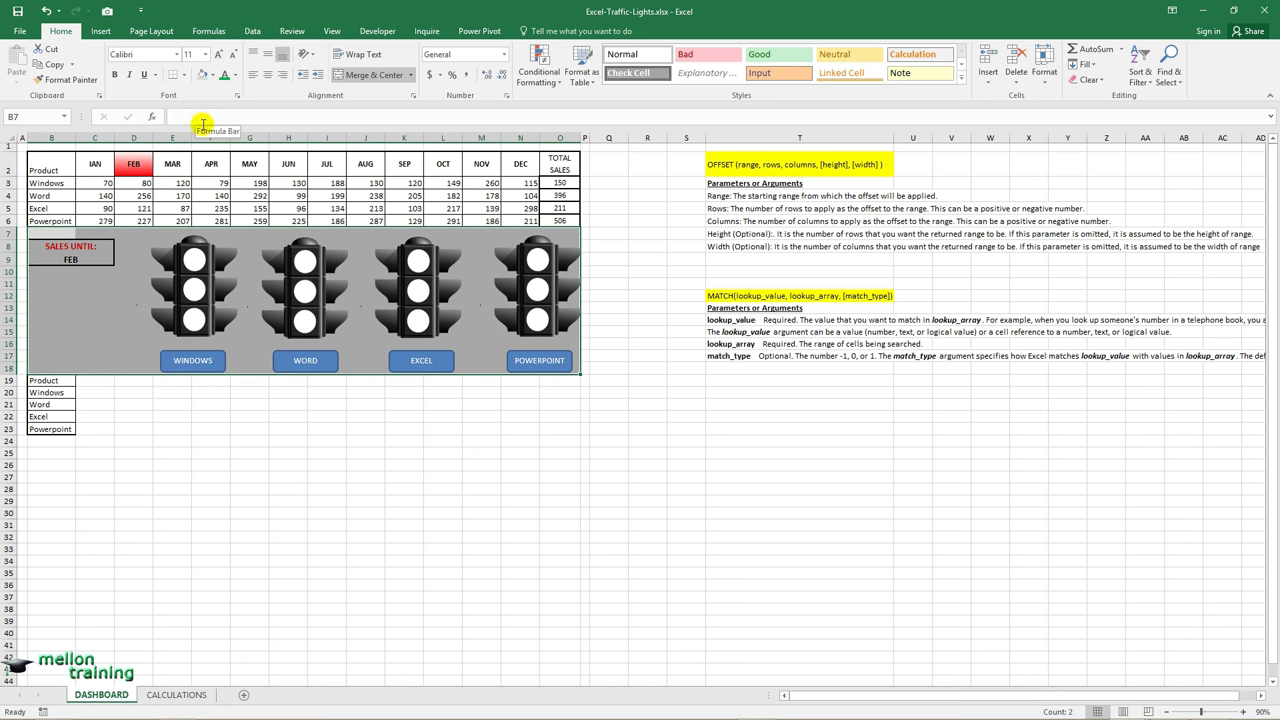
click(95, 430)
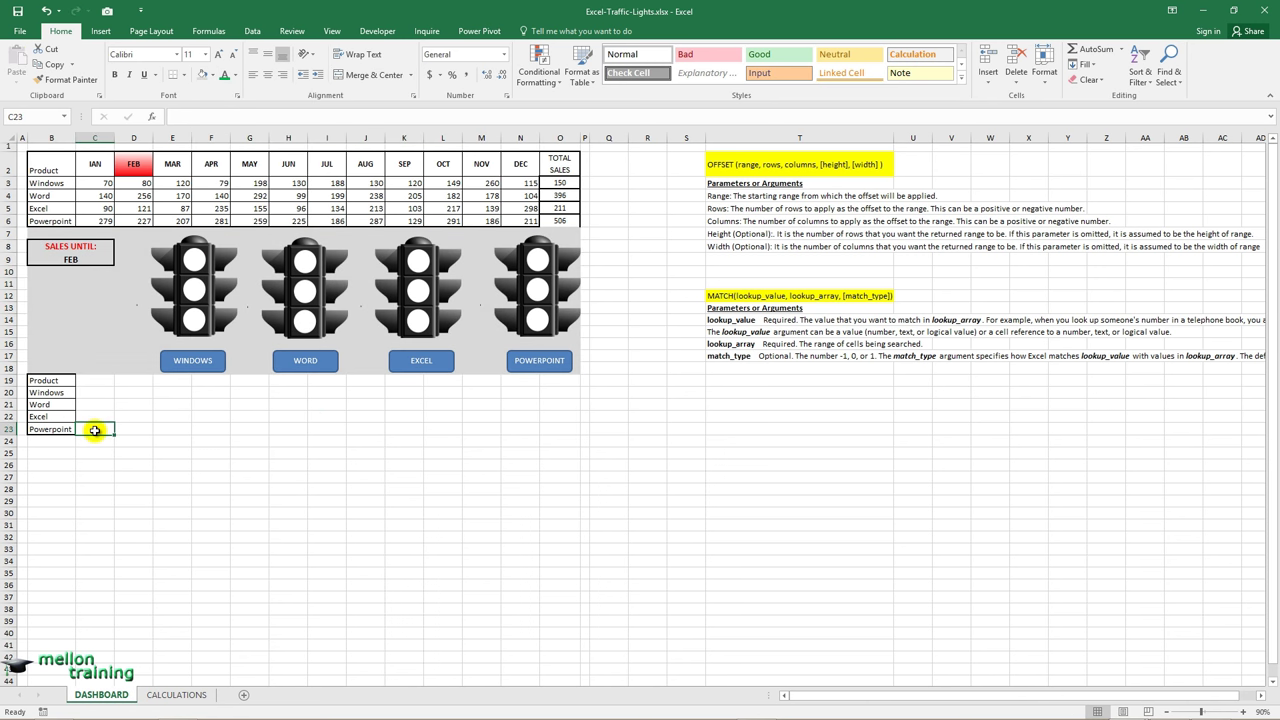
Fill the top row and column A (A1:A24) dark grey
click(20, 146)
drag(20, 146, 573, 147)
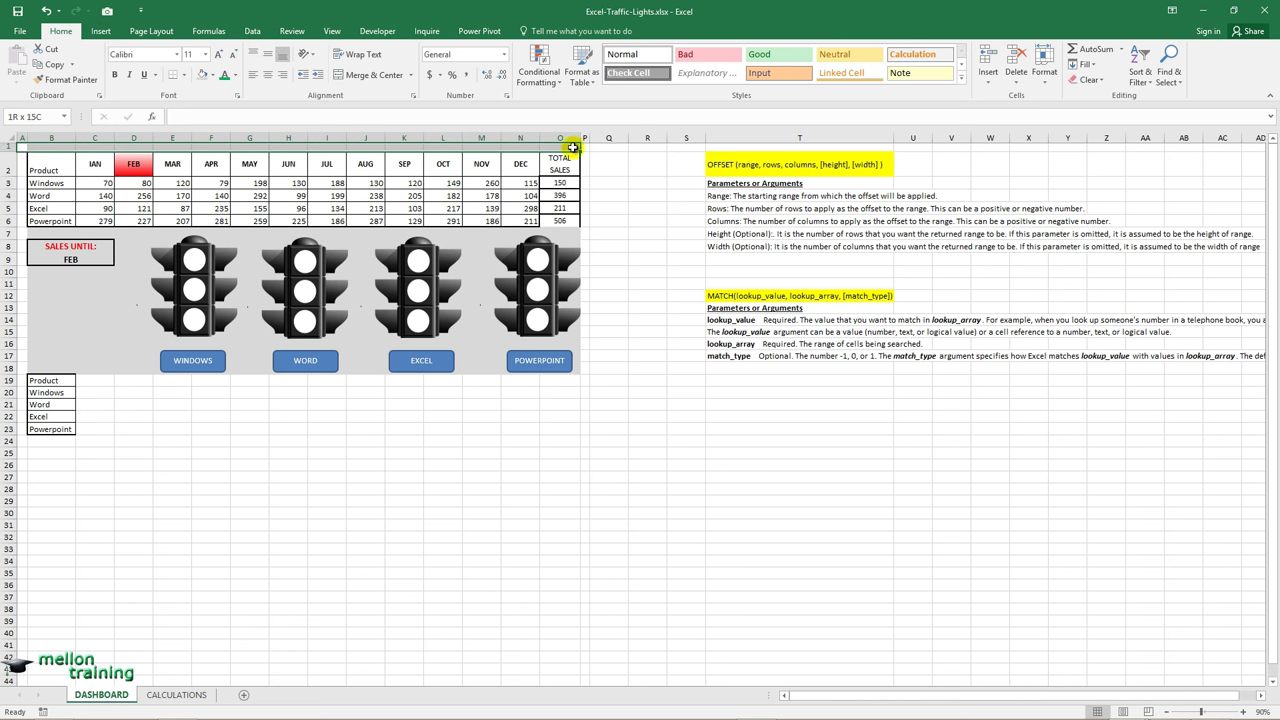
click(213, 75)
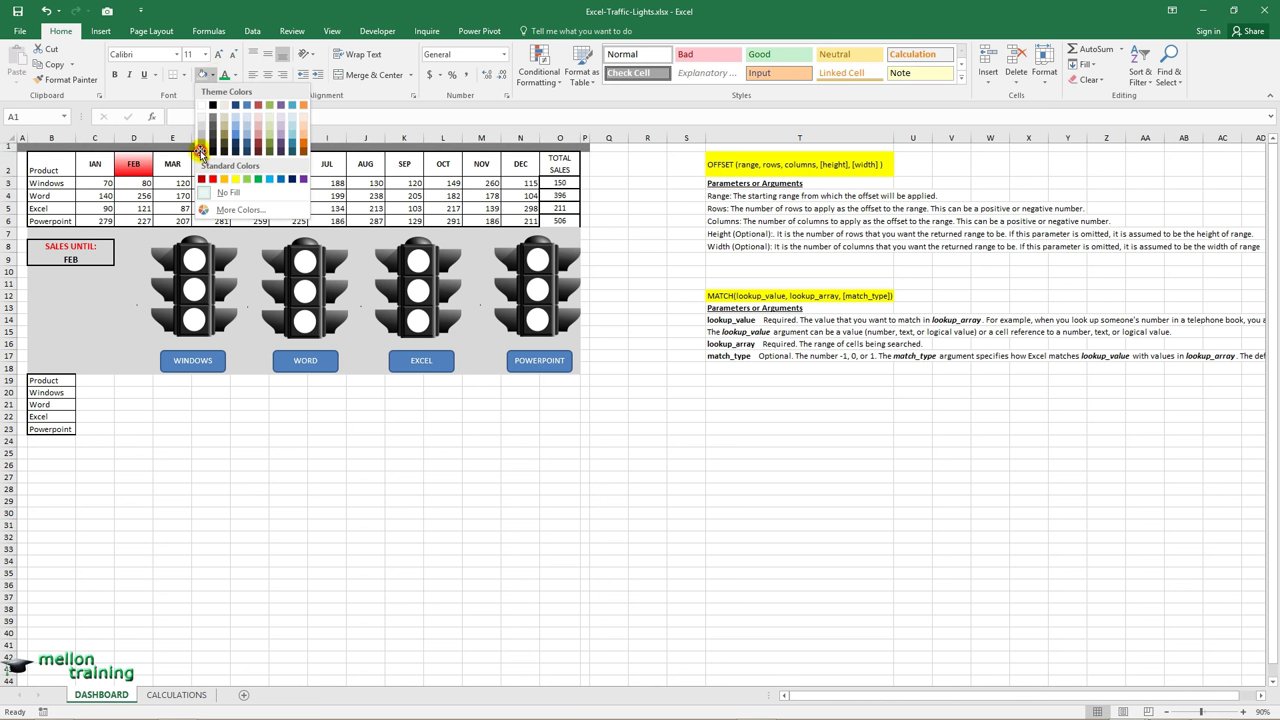
click(200, 150)
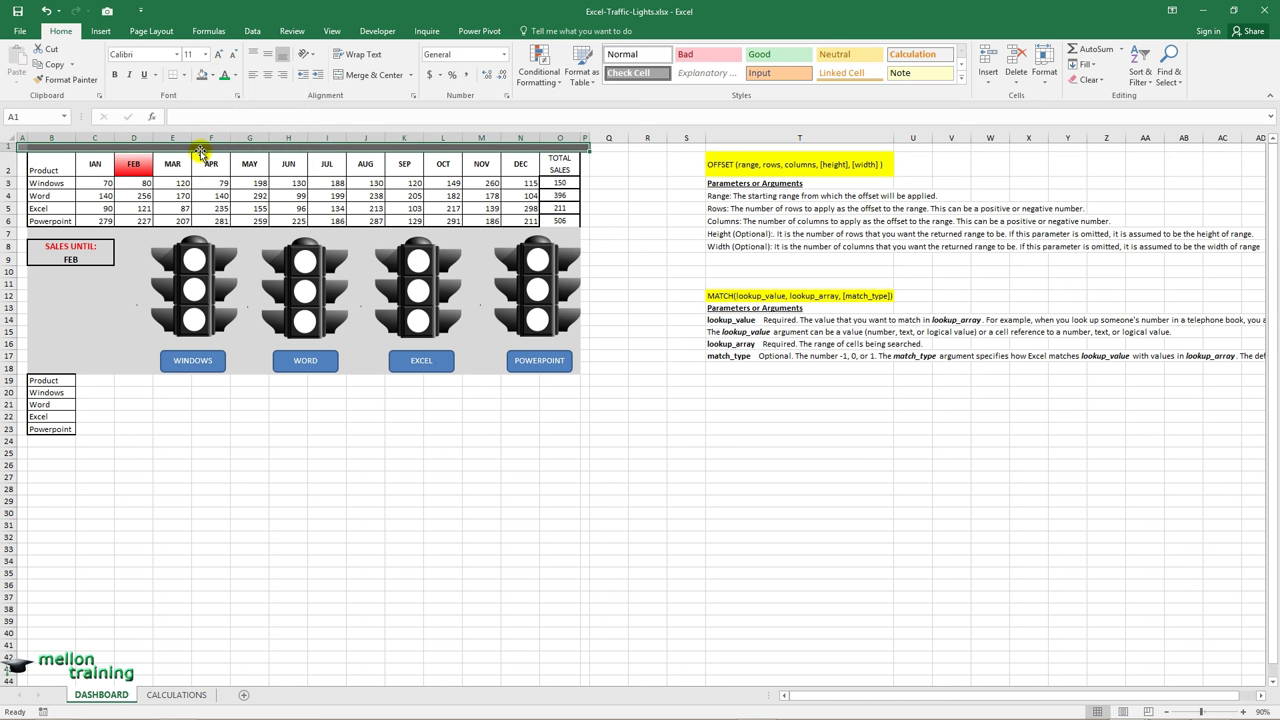
click(21, 146)
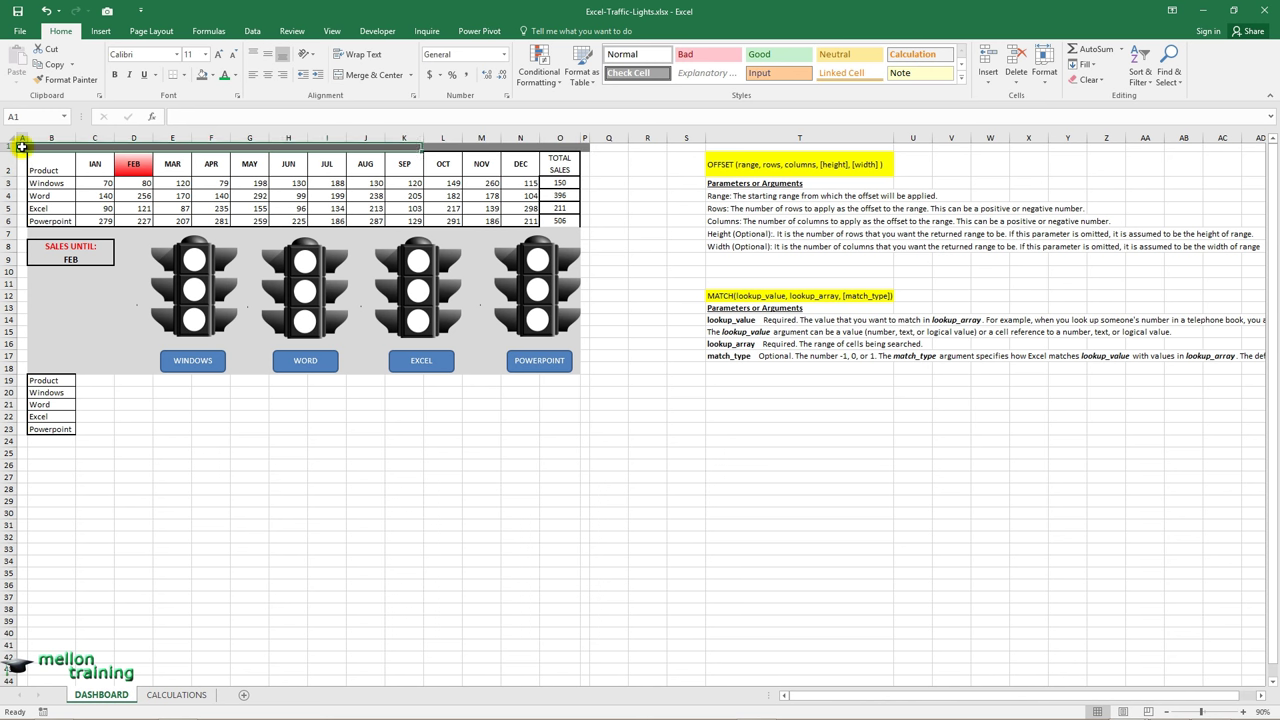
drag(21, 146, 21, 440)
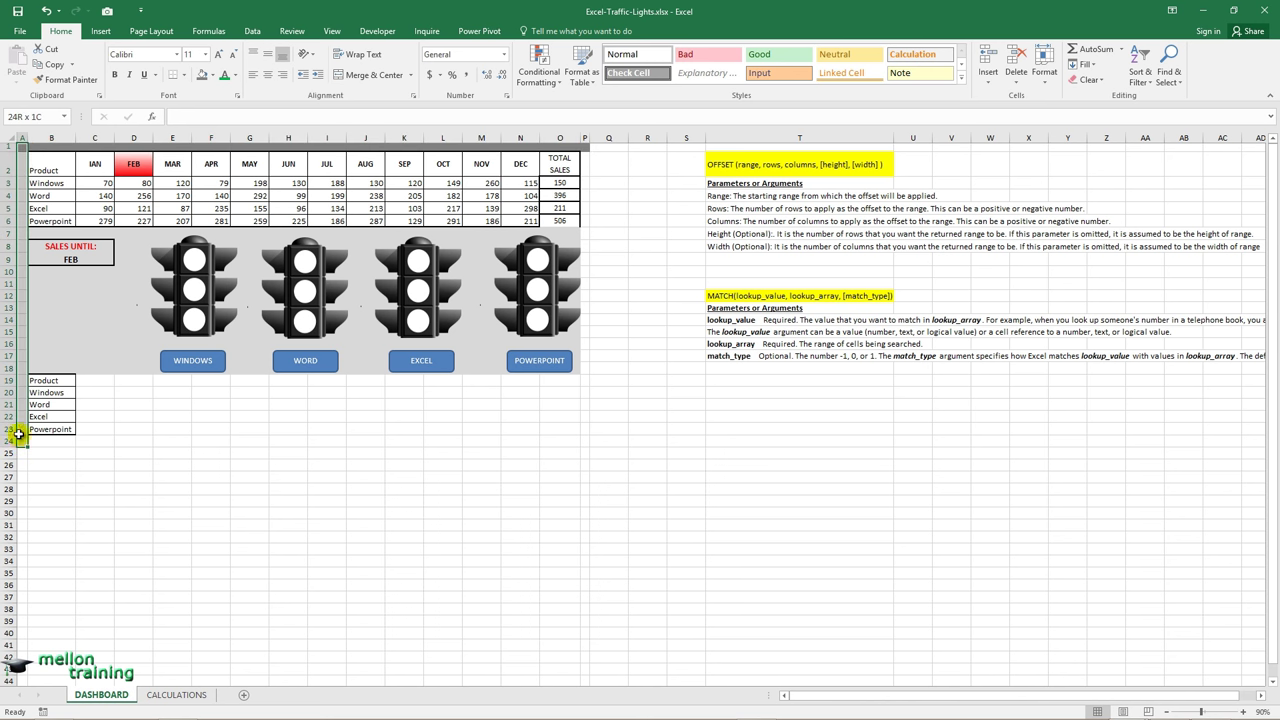
click(200, 75)
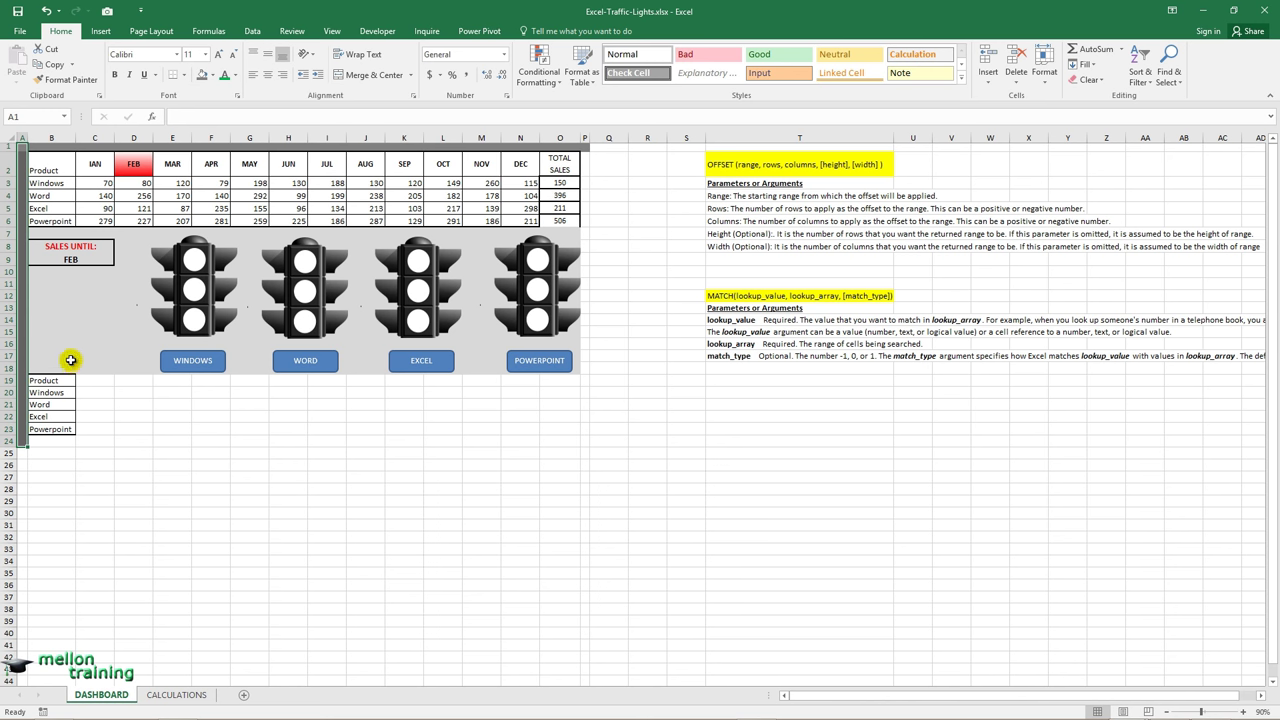
Fill column P (P1:P24) and row 24 (A24:P24) dark grey
drag(585, 147, 587, 436)
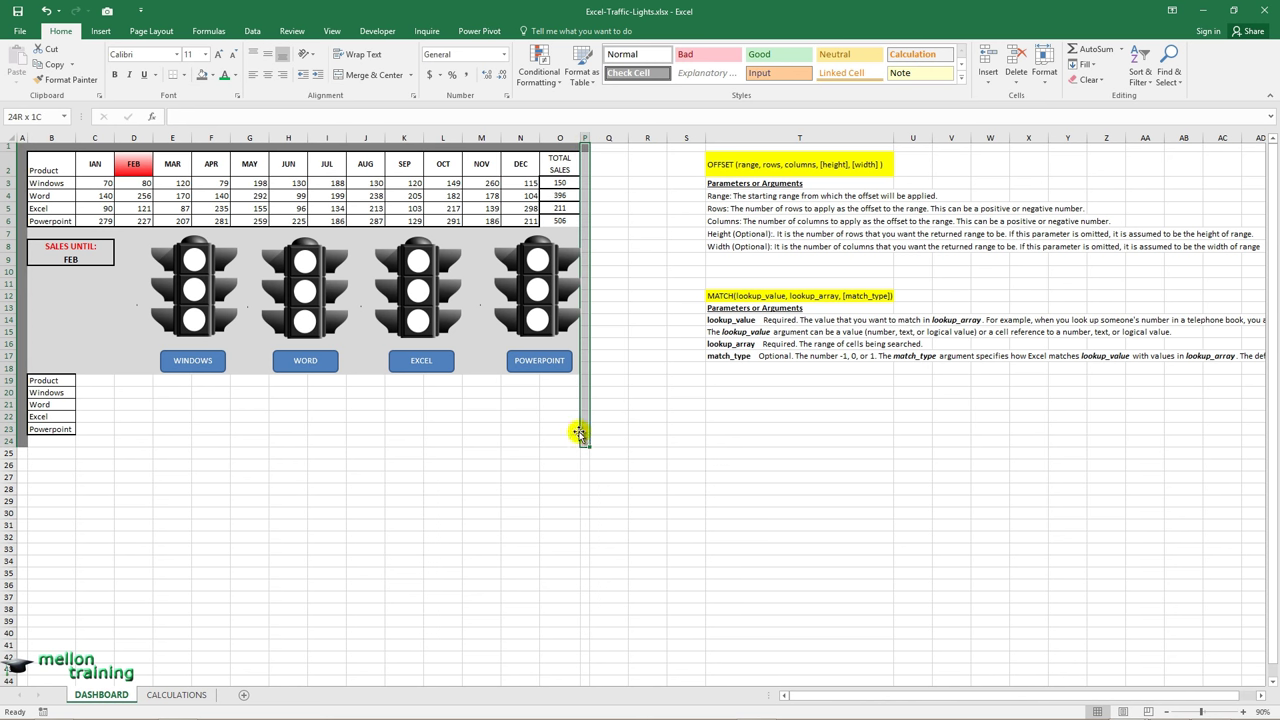
click(201, 75)
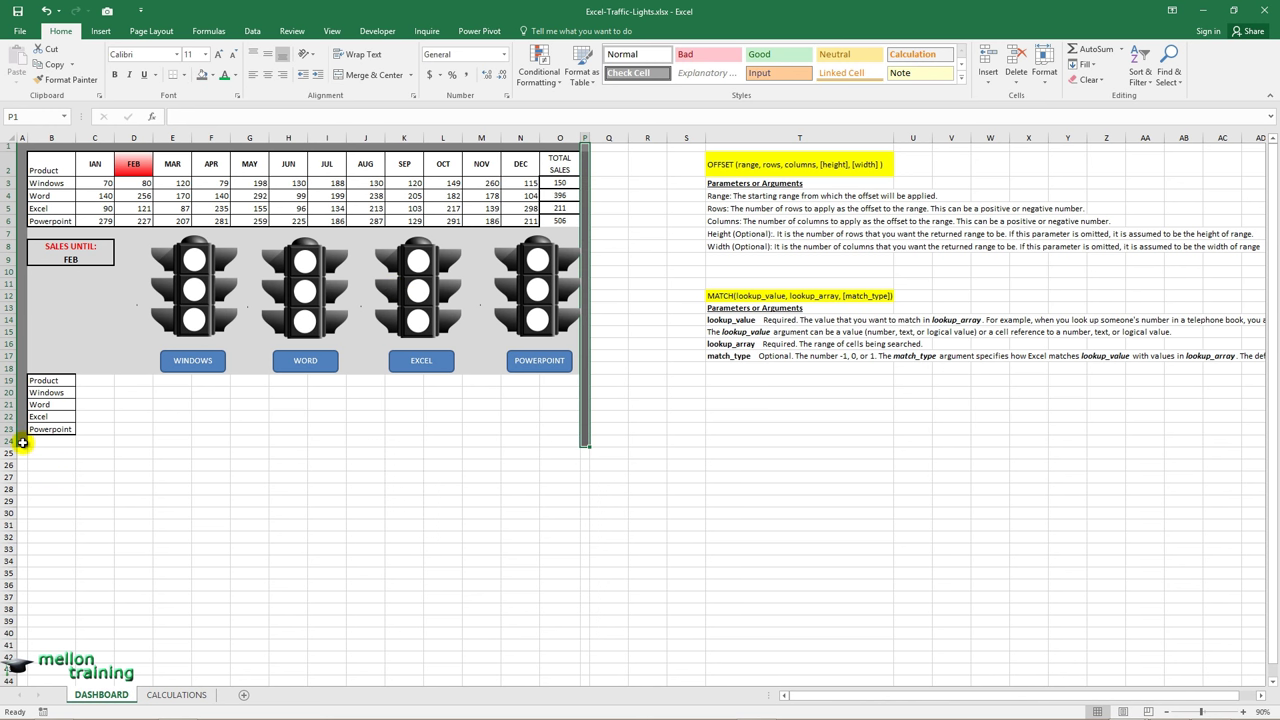
drag(22, 442, 583, 443)
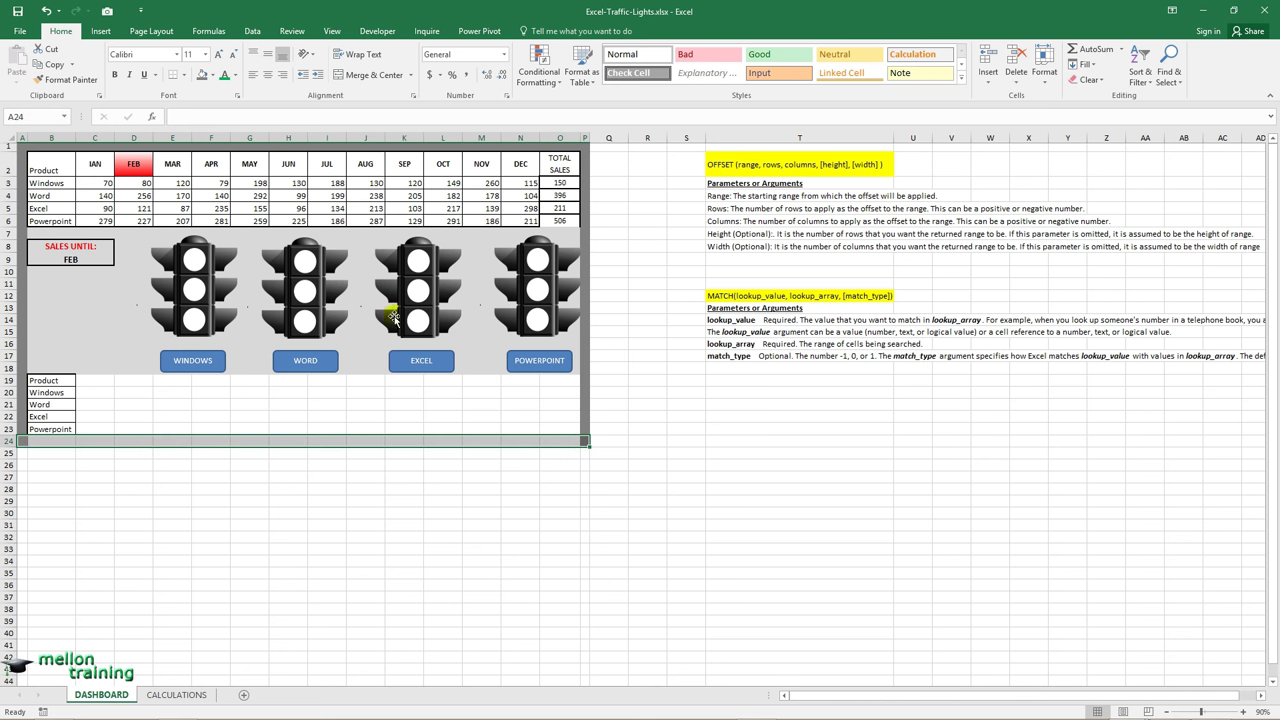
click(201, 76)
click(50, 464)
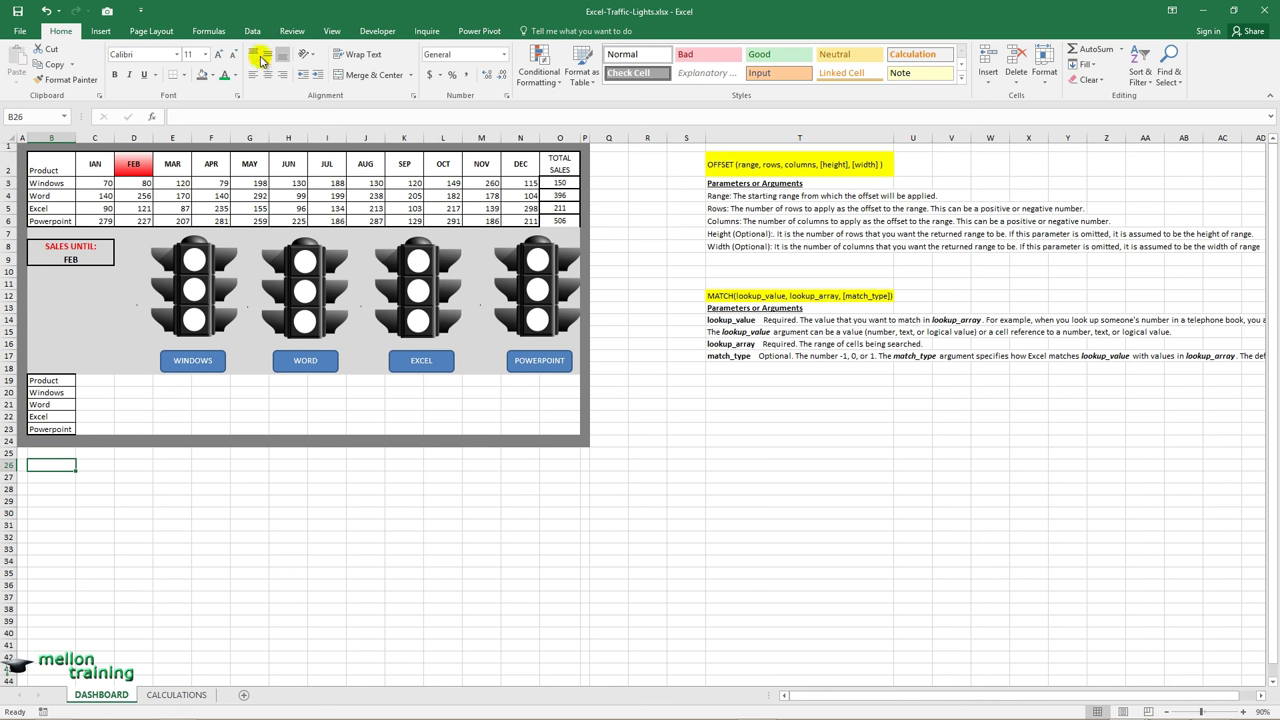
Turn off Gridlines in the View tab and widen column P slightly
click(340, 33)
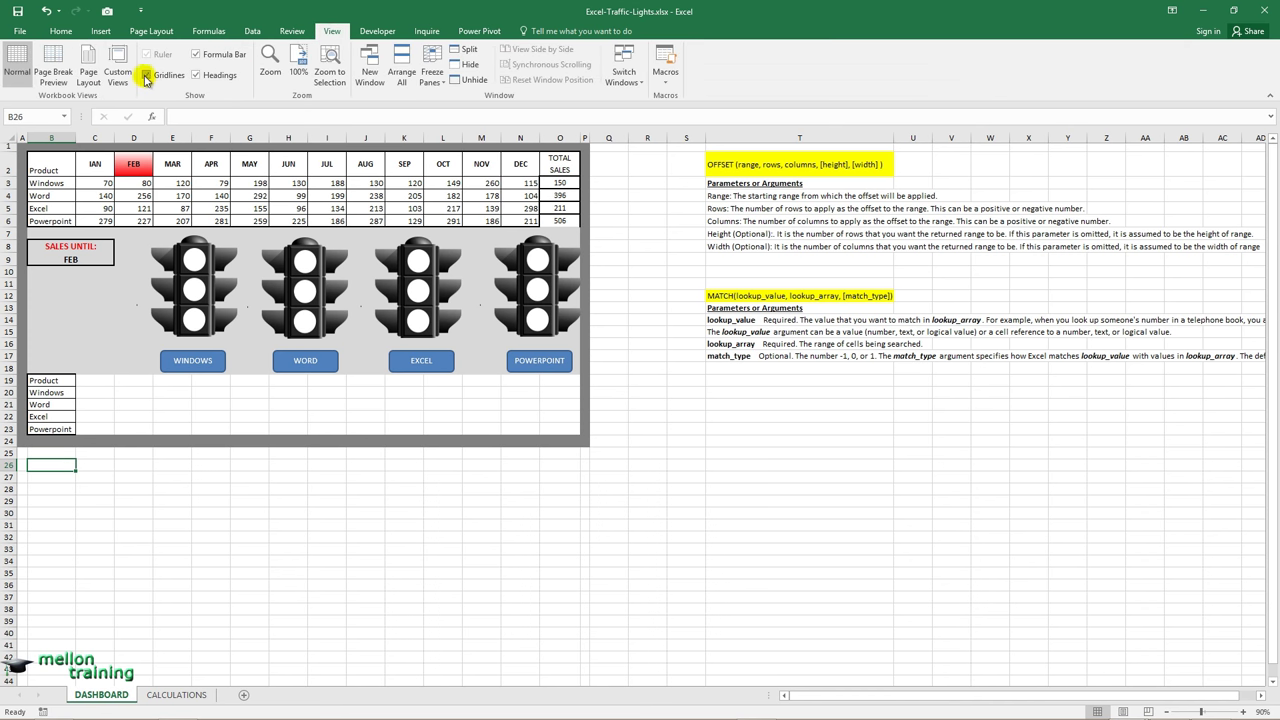
click(146, 76)
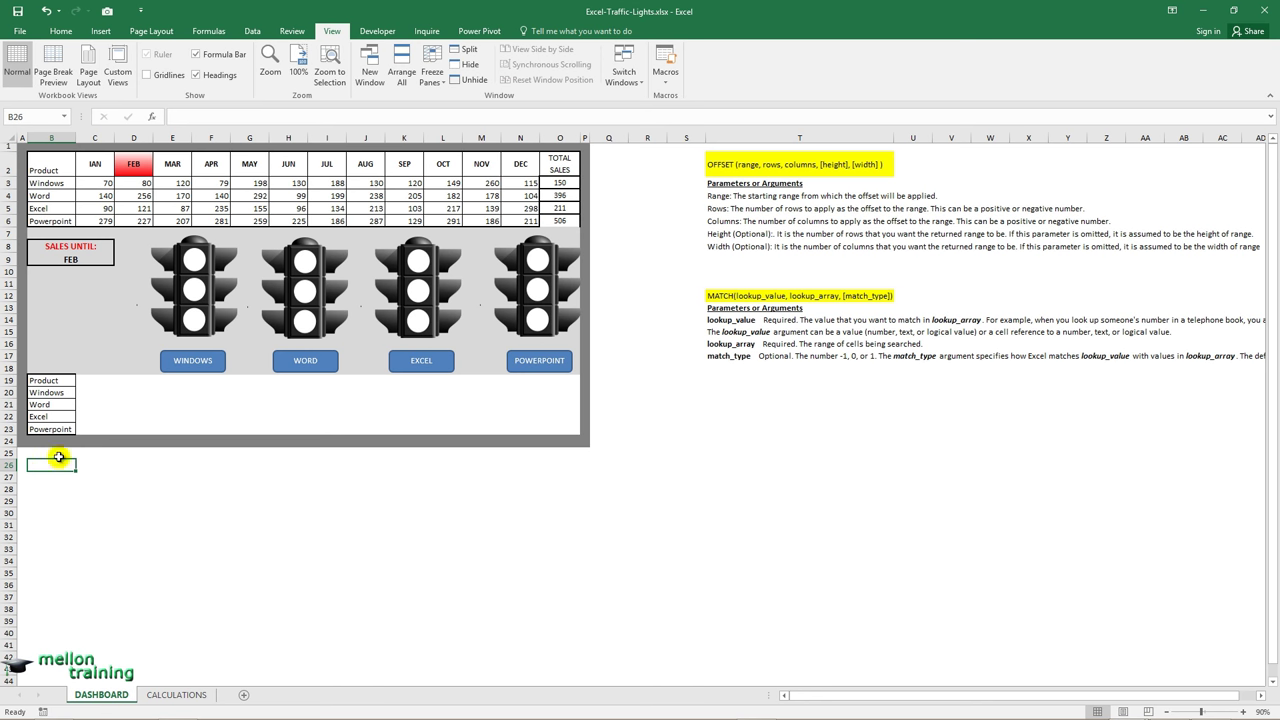
drag(580, 135, 584, 135)
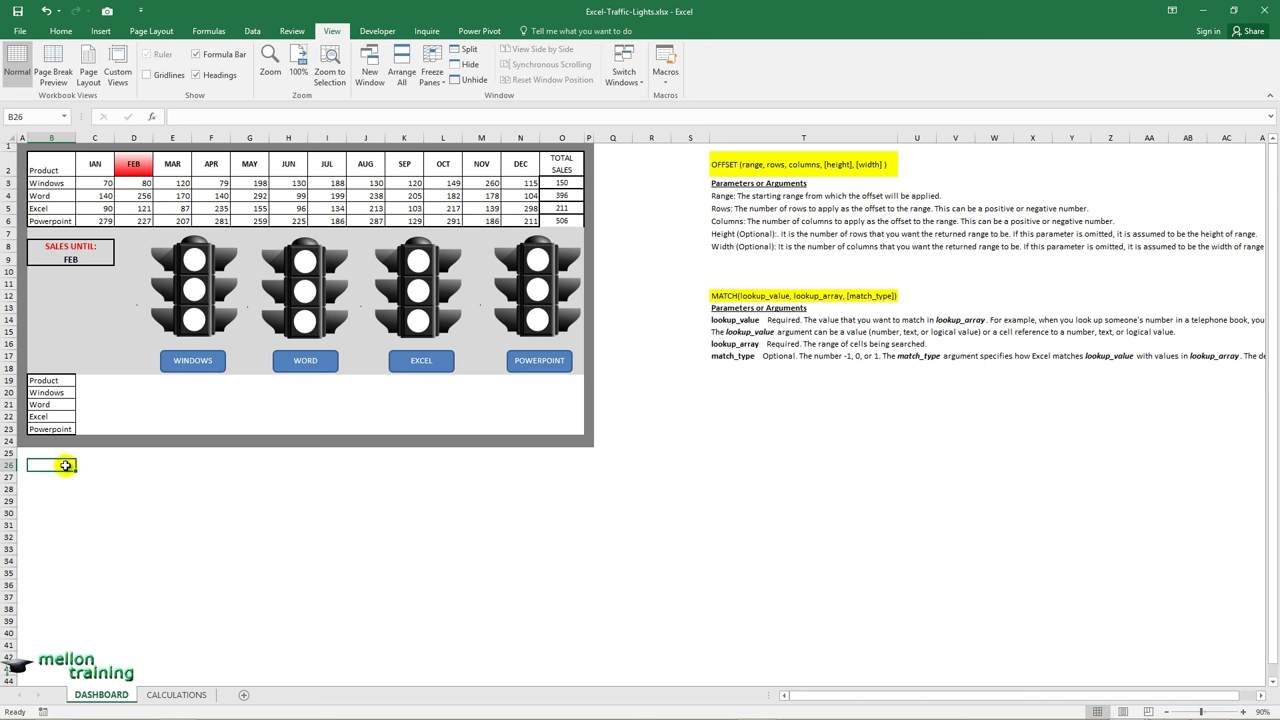
click(145, 11)
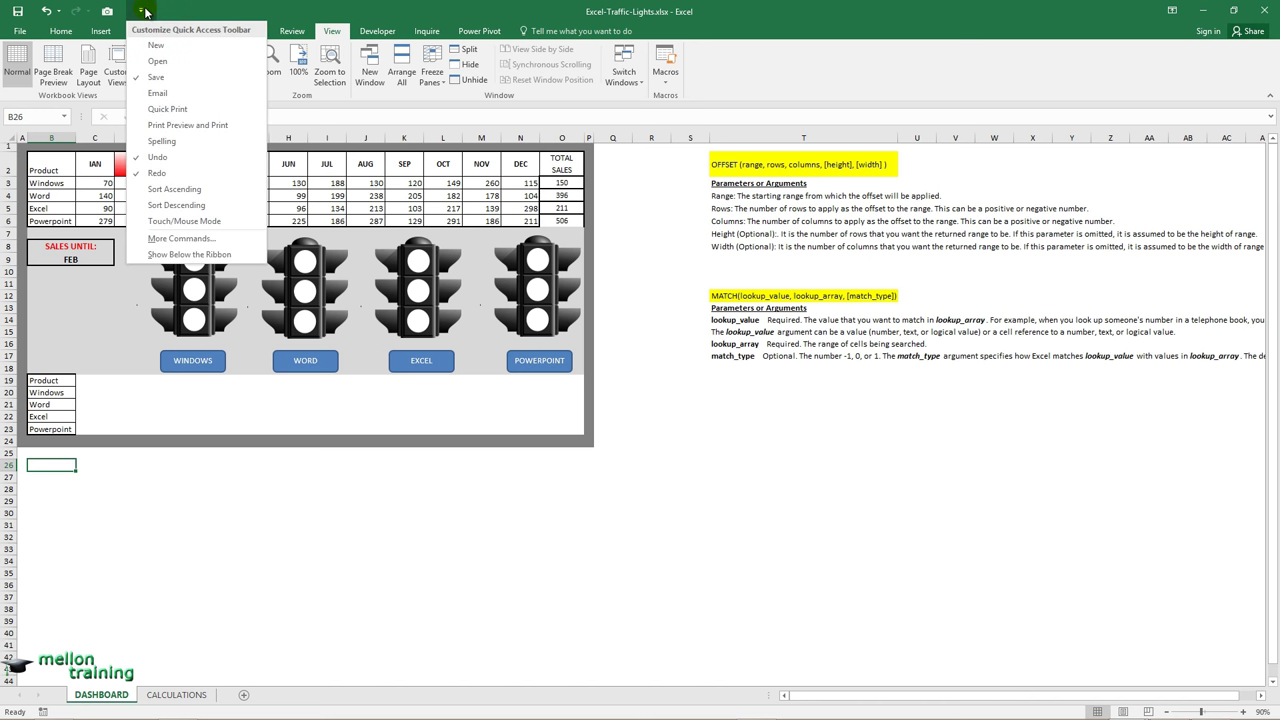
click(180, 238)
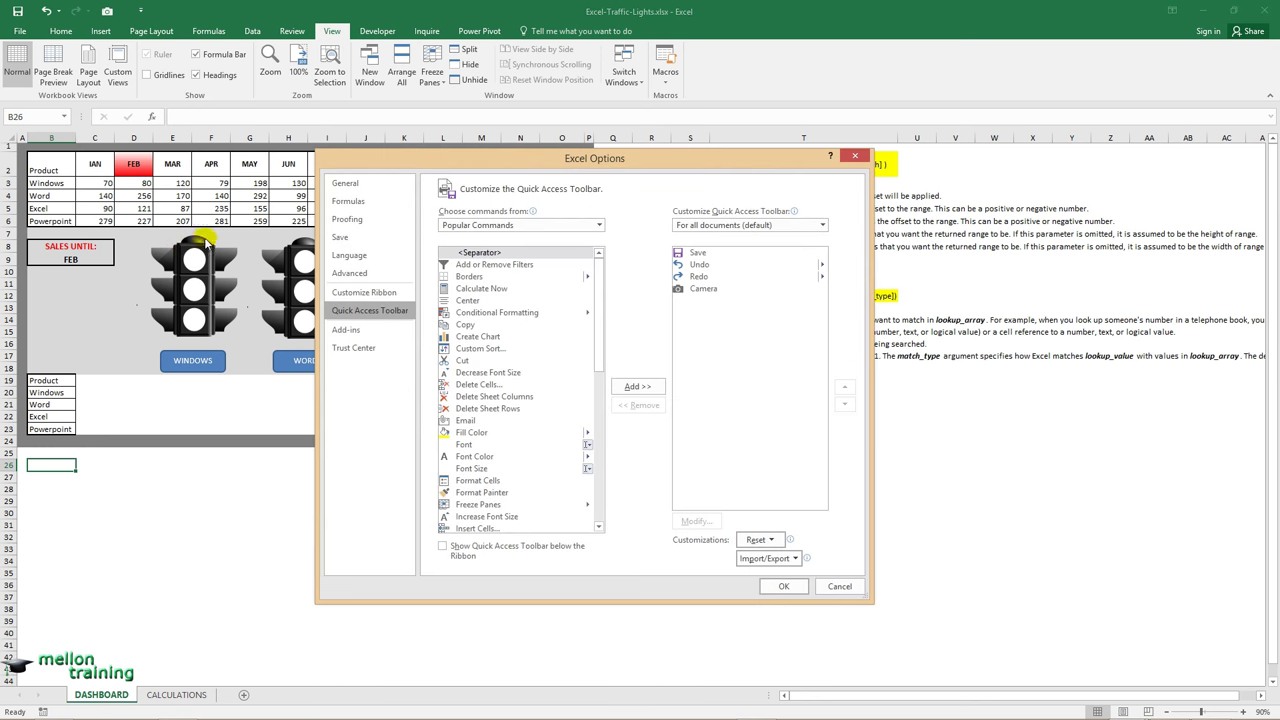
click(600, 225)
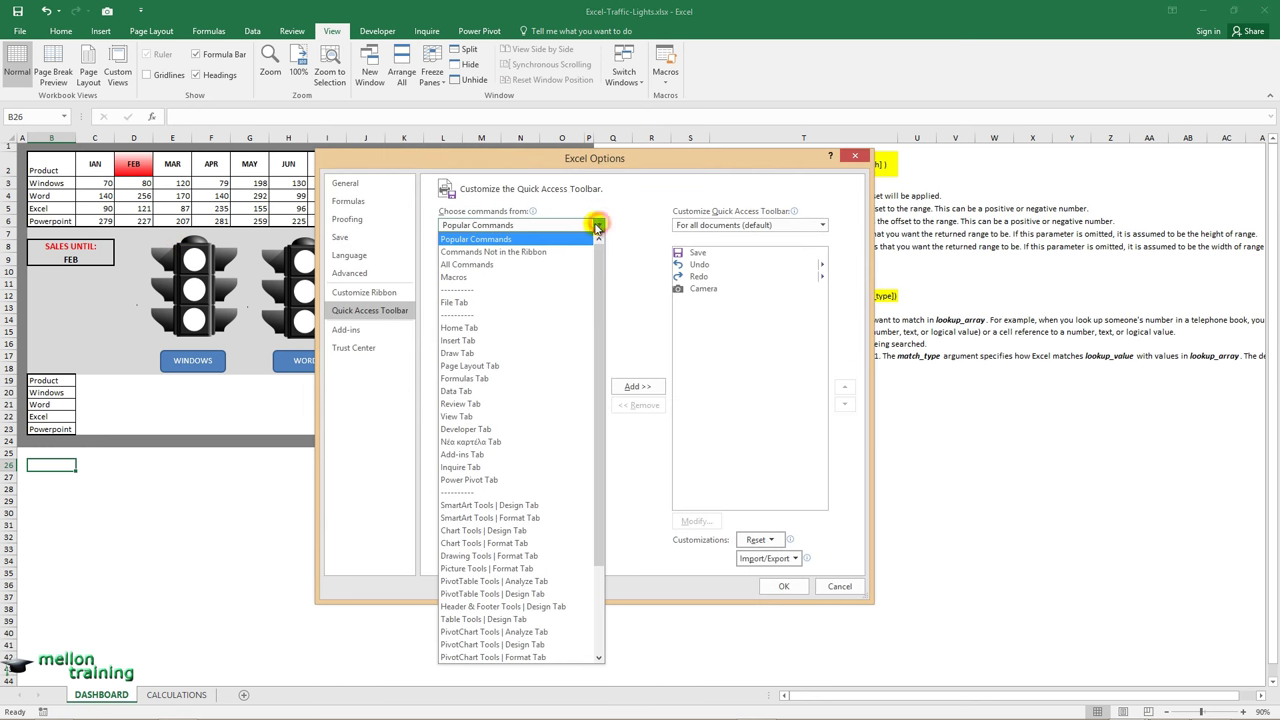
click(500, 262)
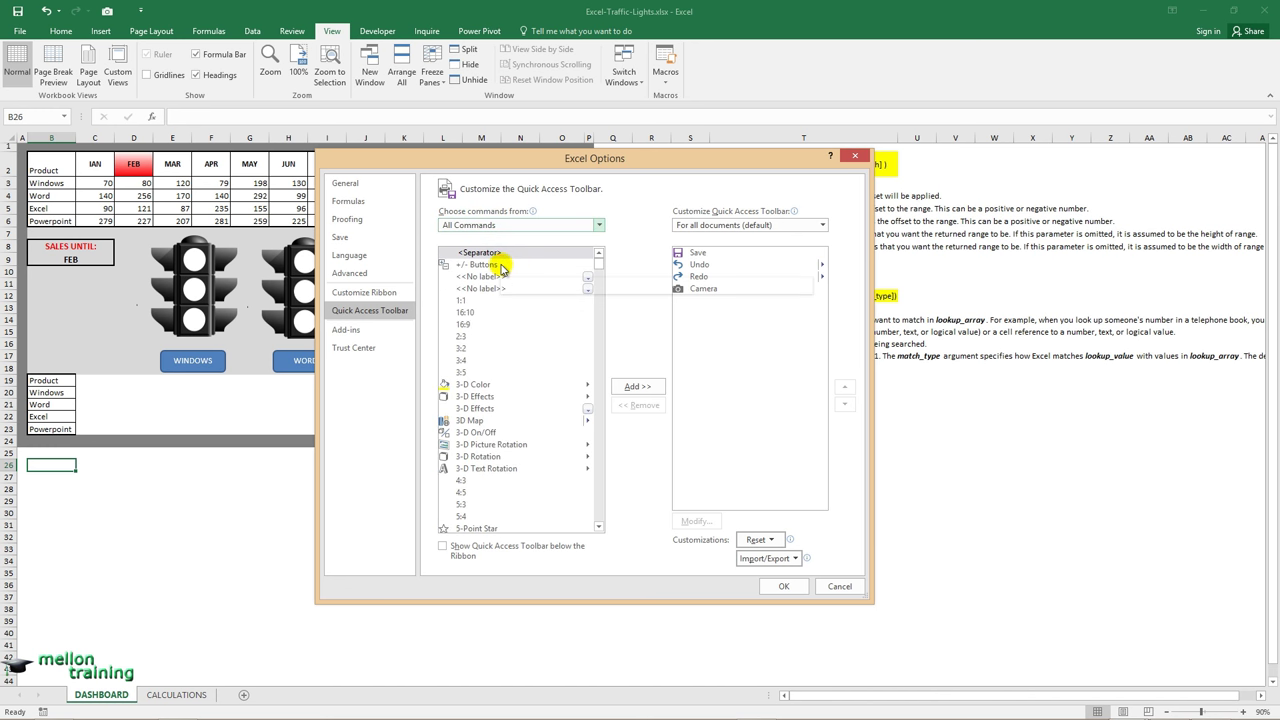
drag(600, 269, 601, 293)
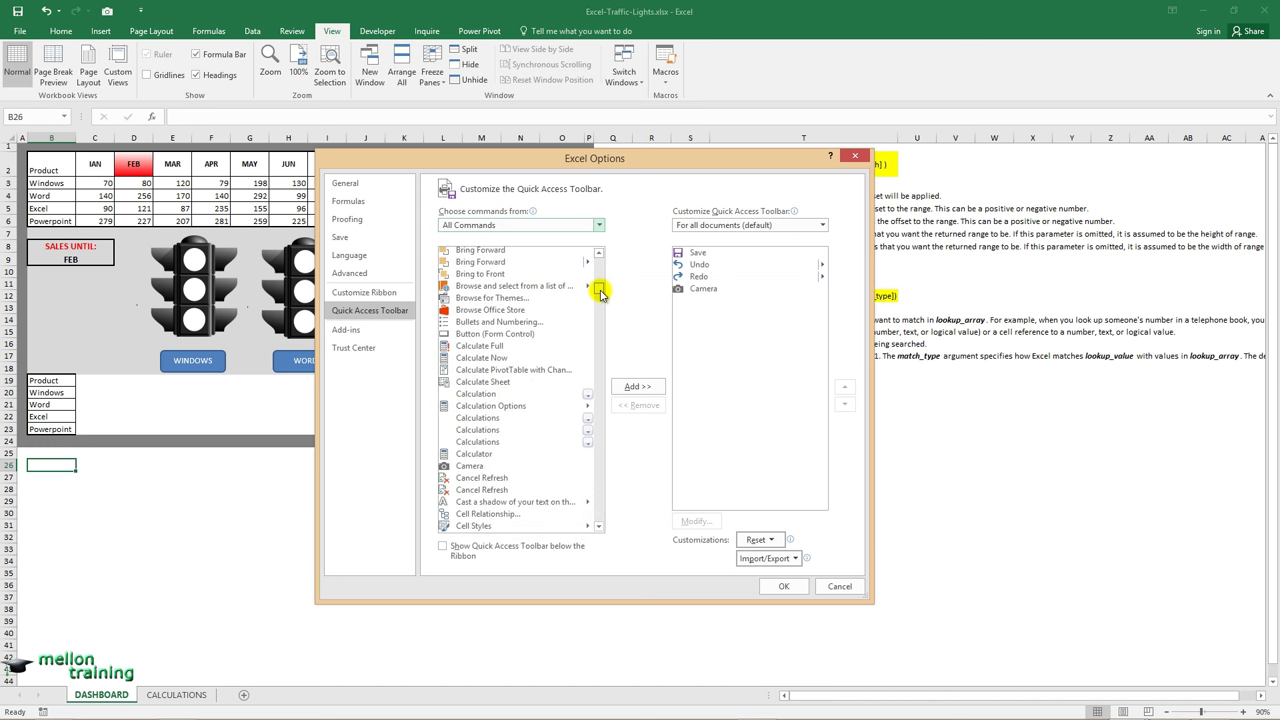
click(472, 466)
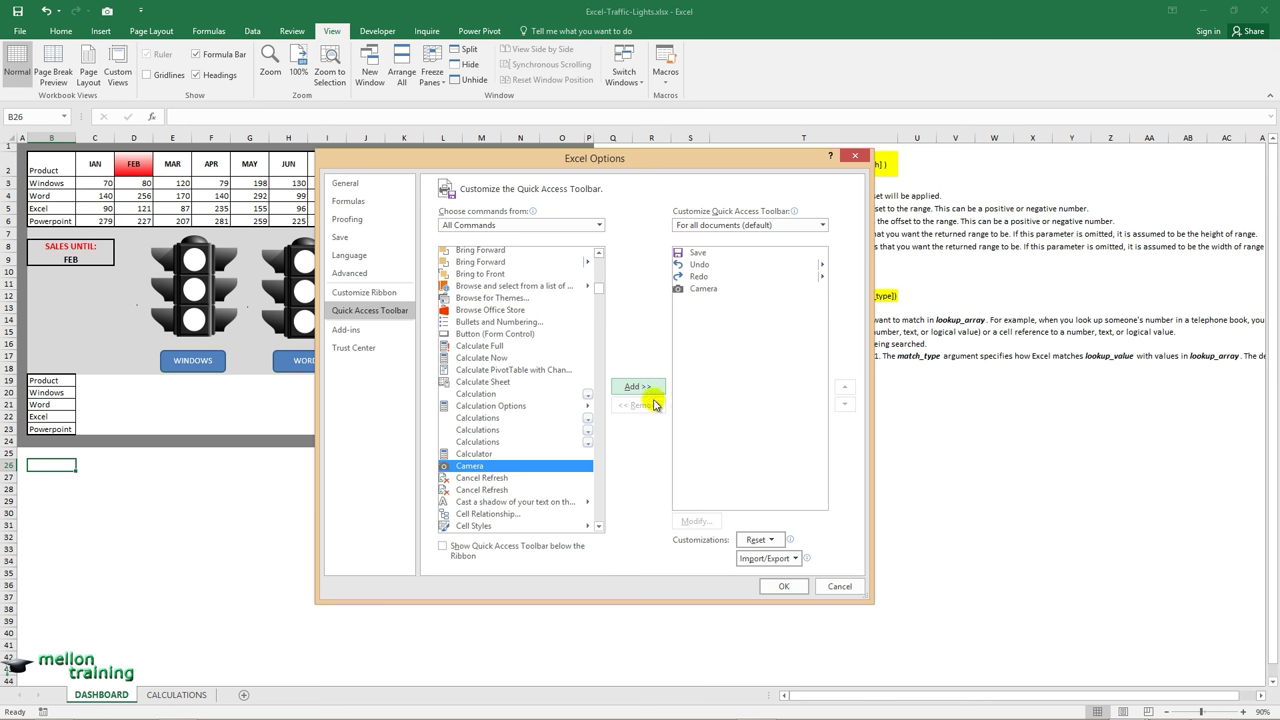
click(838, 586)
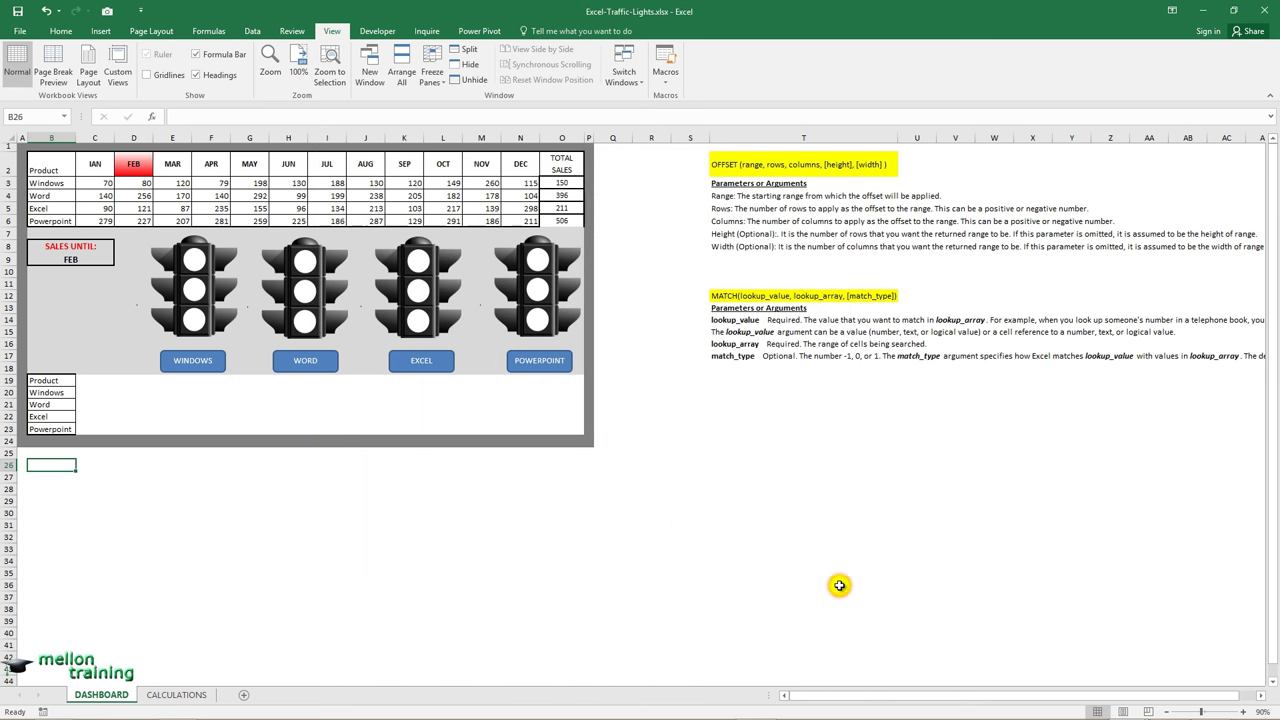
Camera-snap CALCULATIONS cell D3 and drop the linked picture on the Windows light's top lamp
click(178, 695)
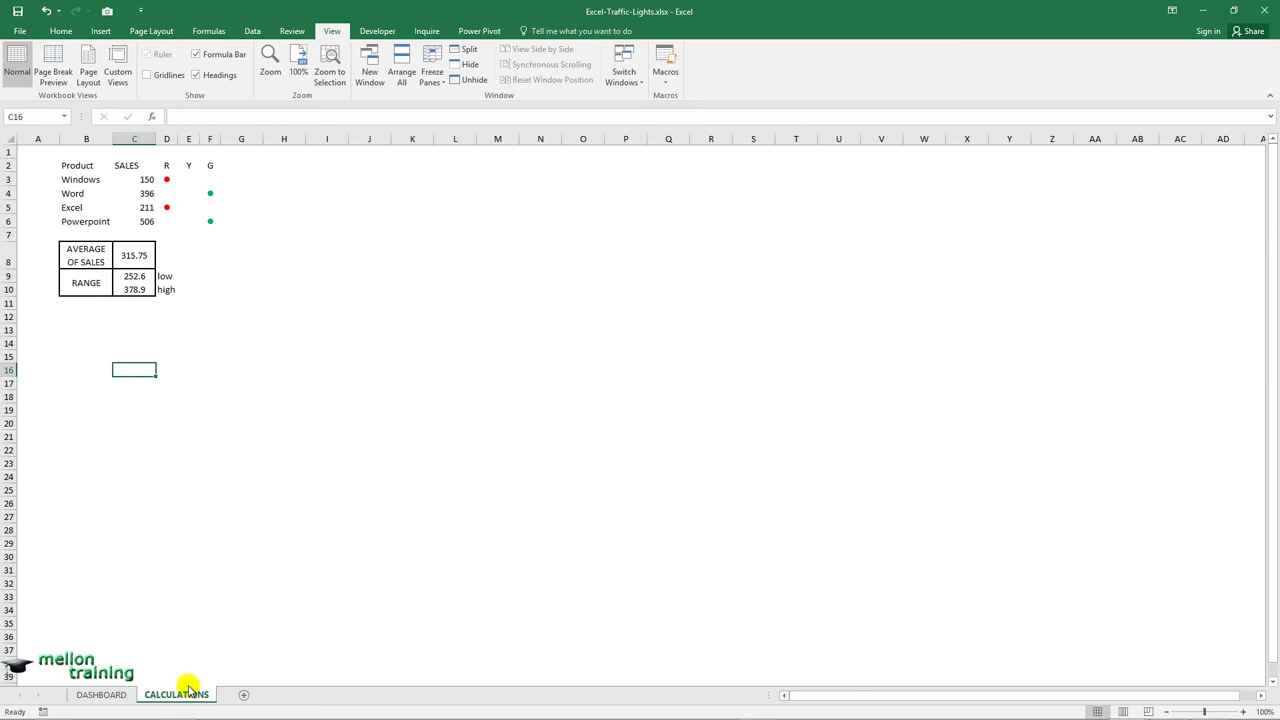
click(165, 178)
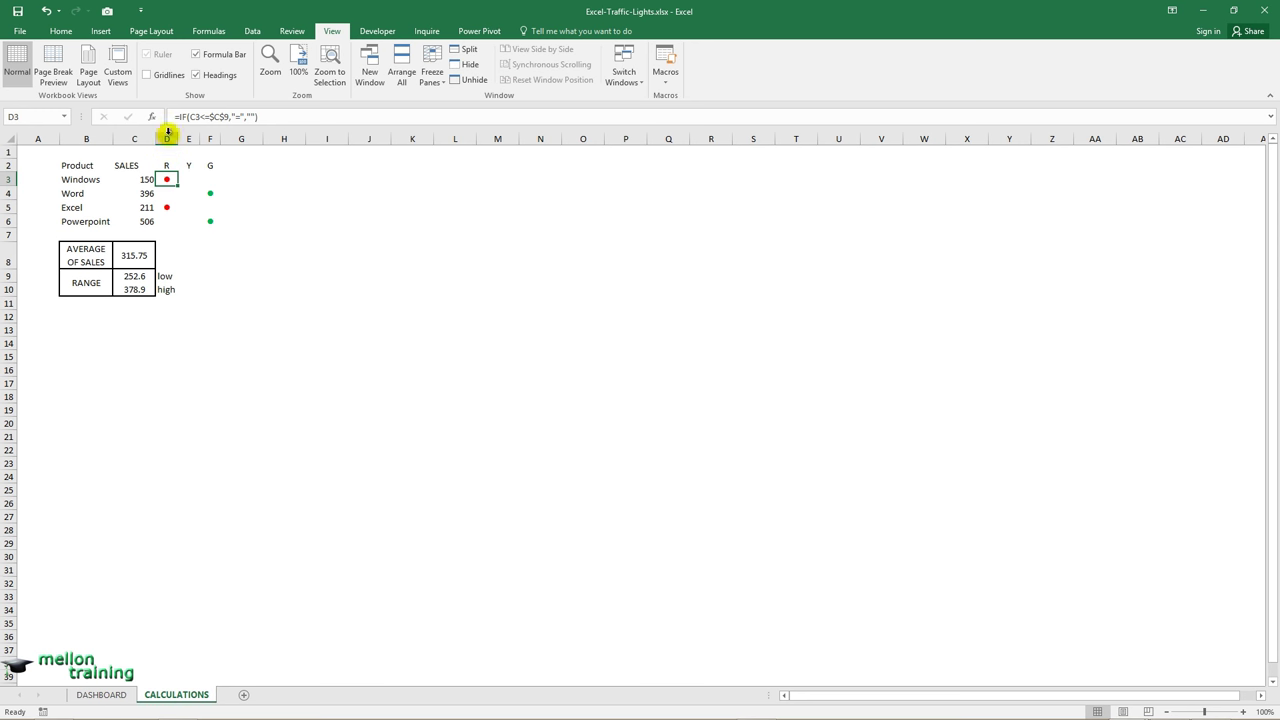
click(107, 11)
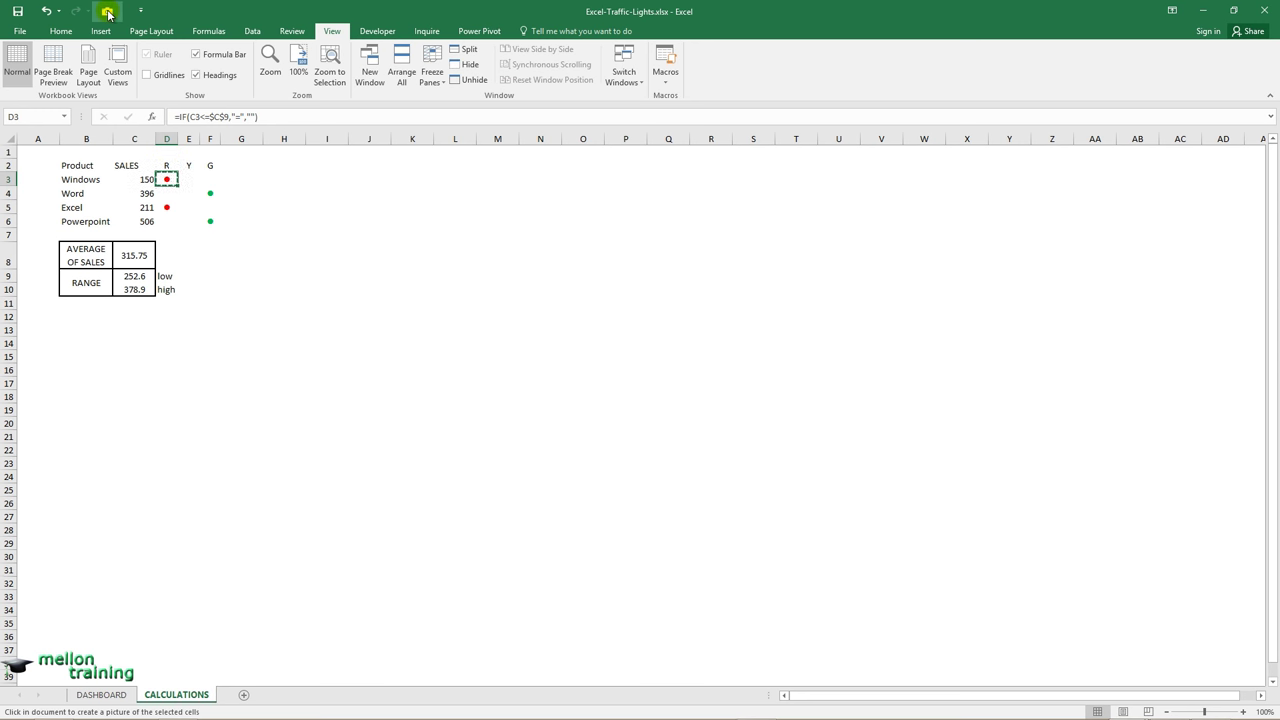
click(99, 696)
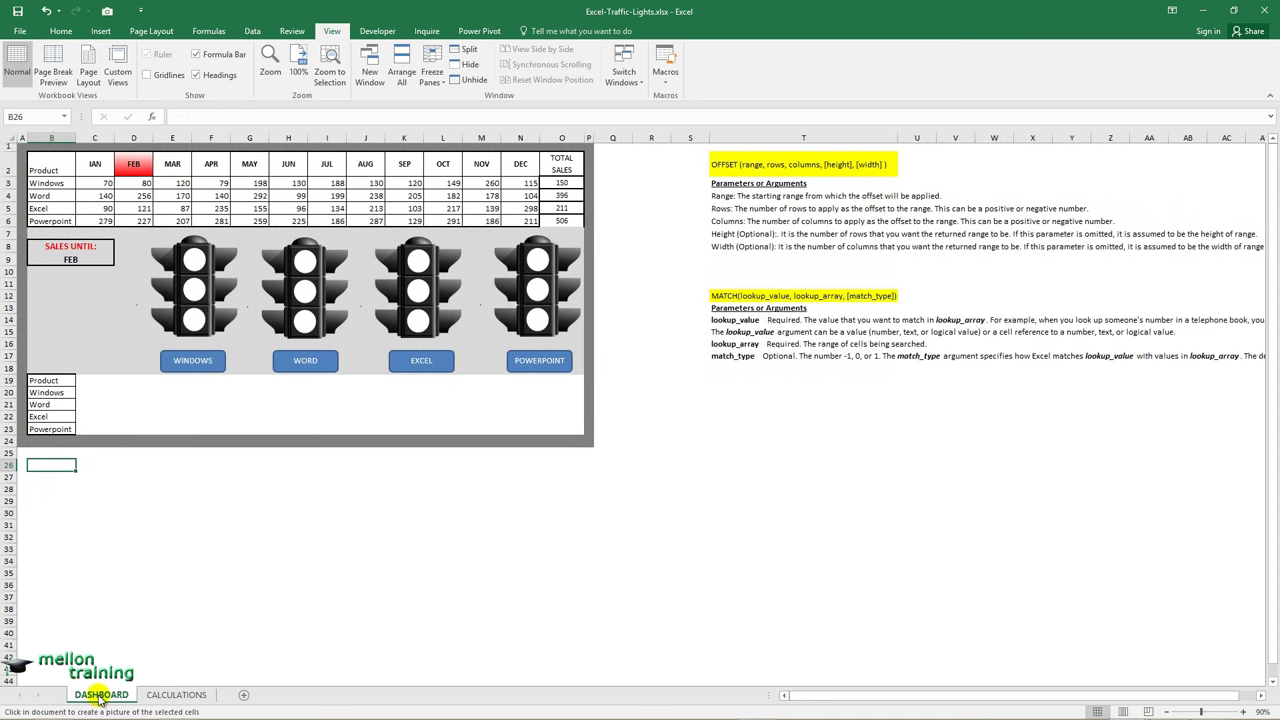
click(191, 260)
click(191, 260)
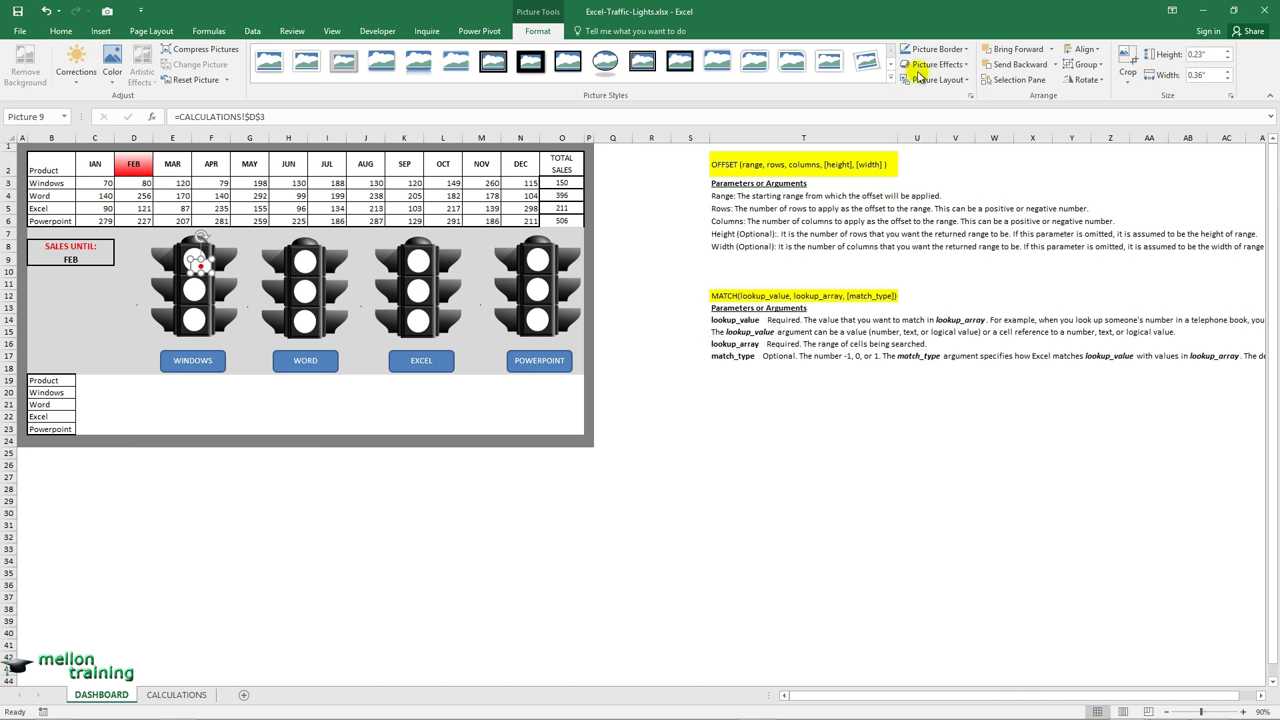
click(966, 50)
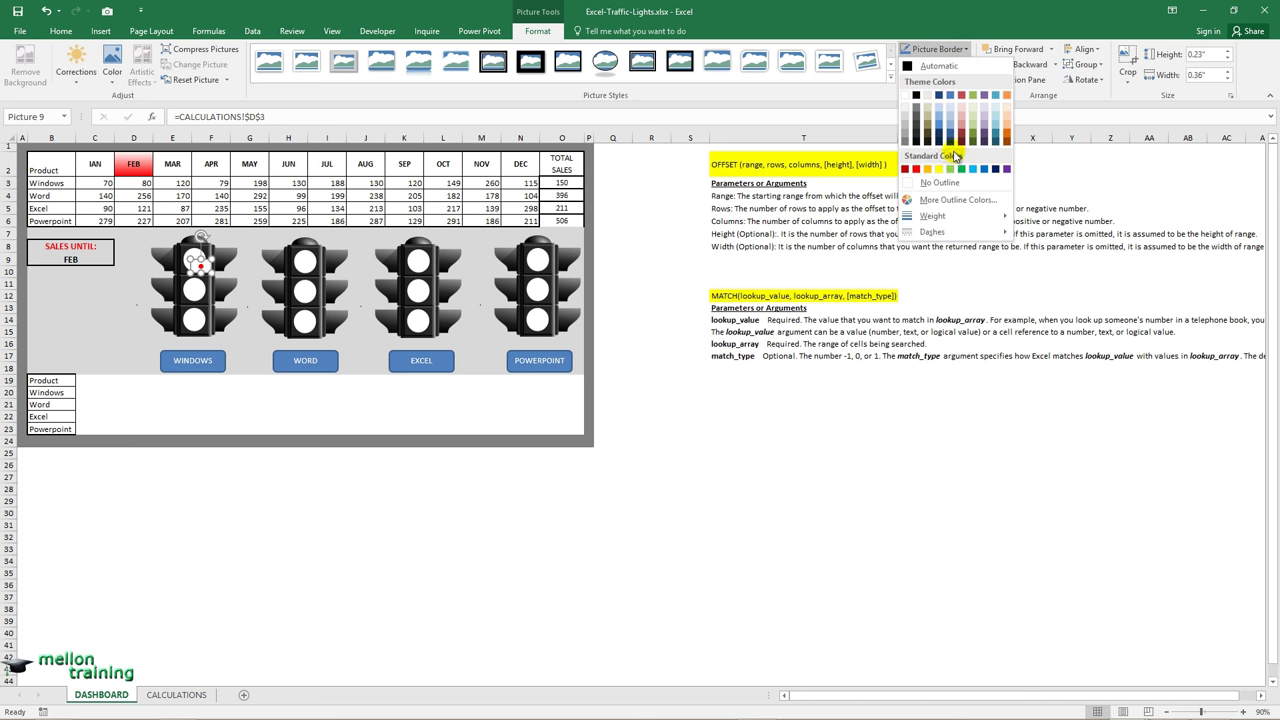
Remove the red-dot picture's outline and give it a background fill colour
click(940, 182)
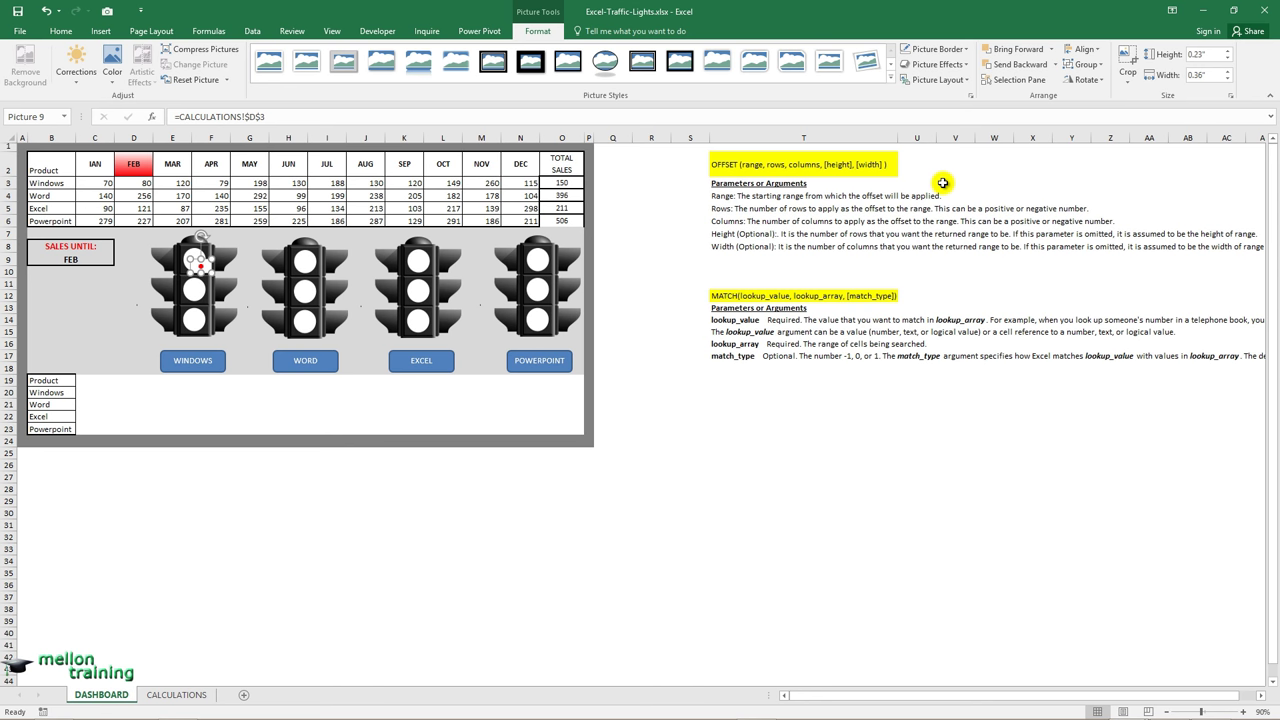
click(56, 33)
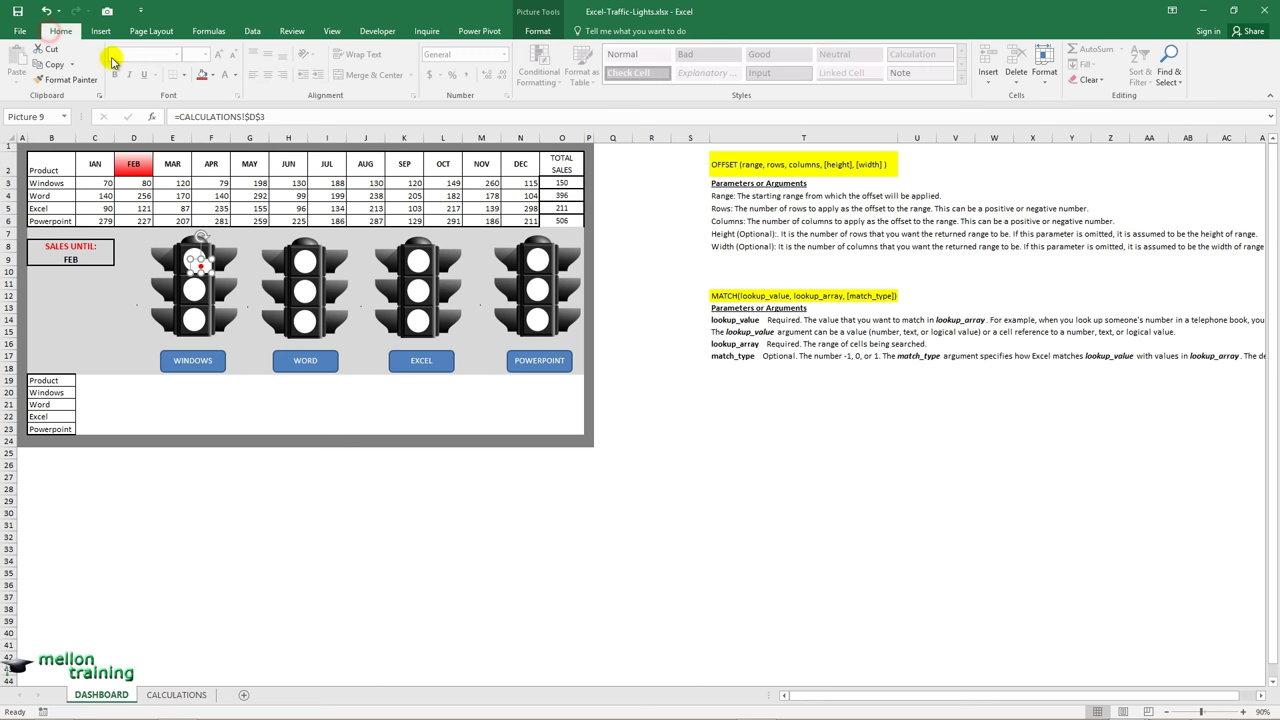
click(211, 75)
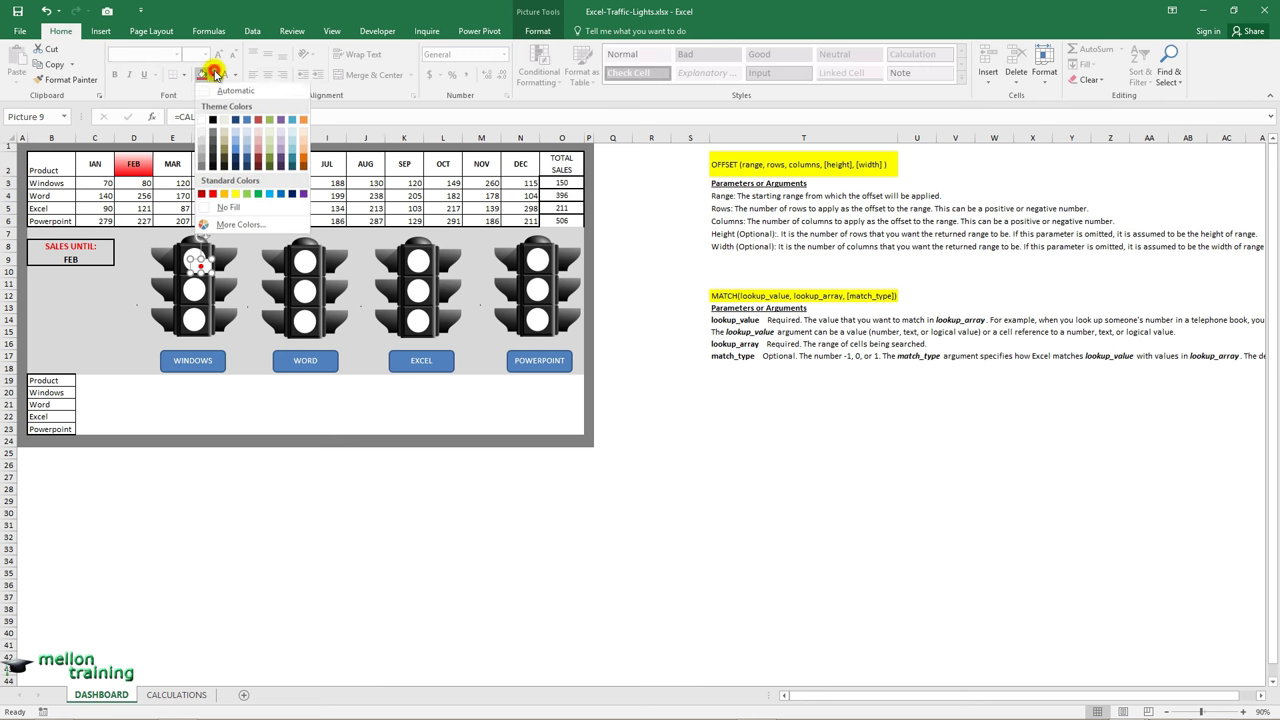
click(228, 194)
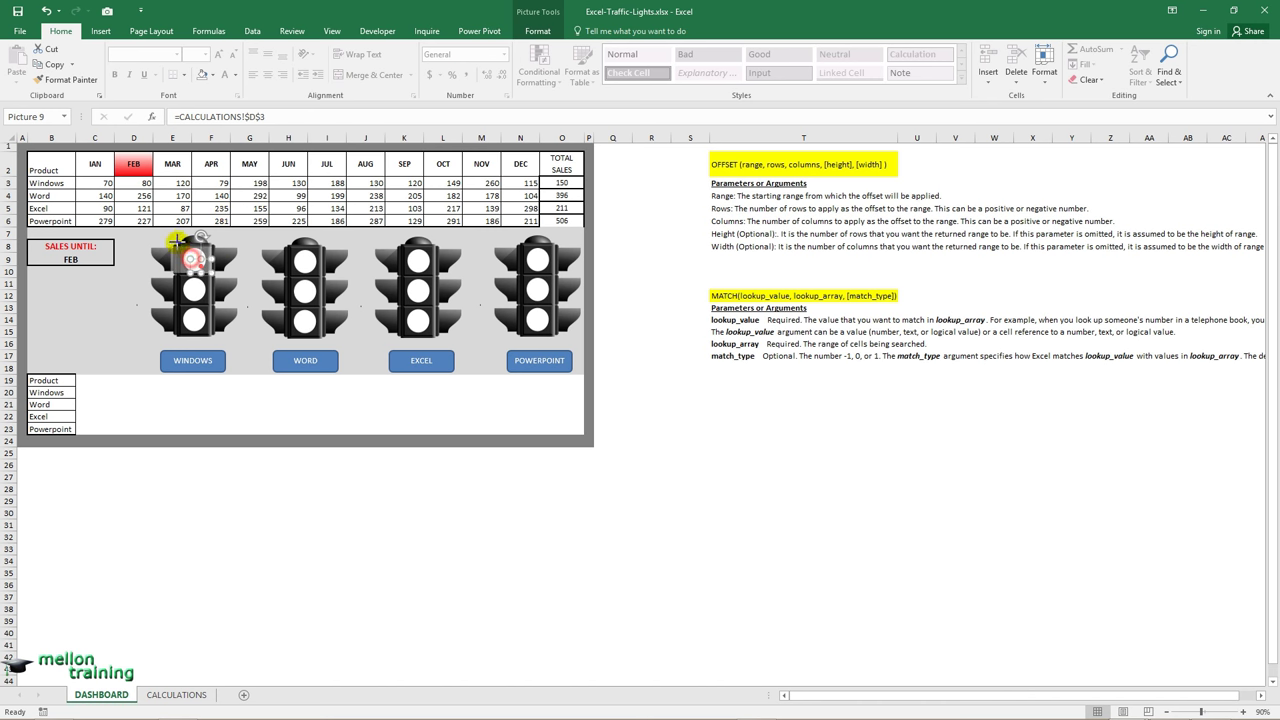
Resize the red circle to cover the top lamp, then copy the picture
drag(186, 246, 158, 239)
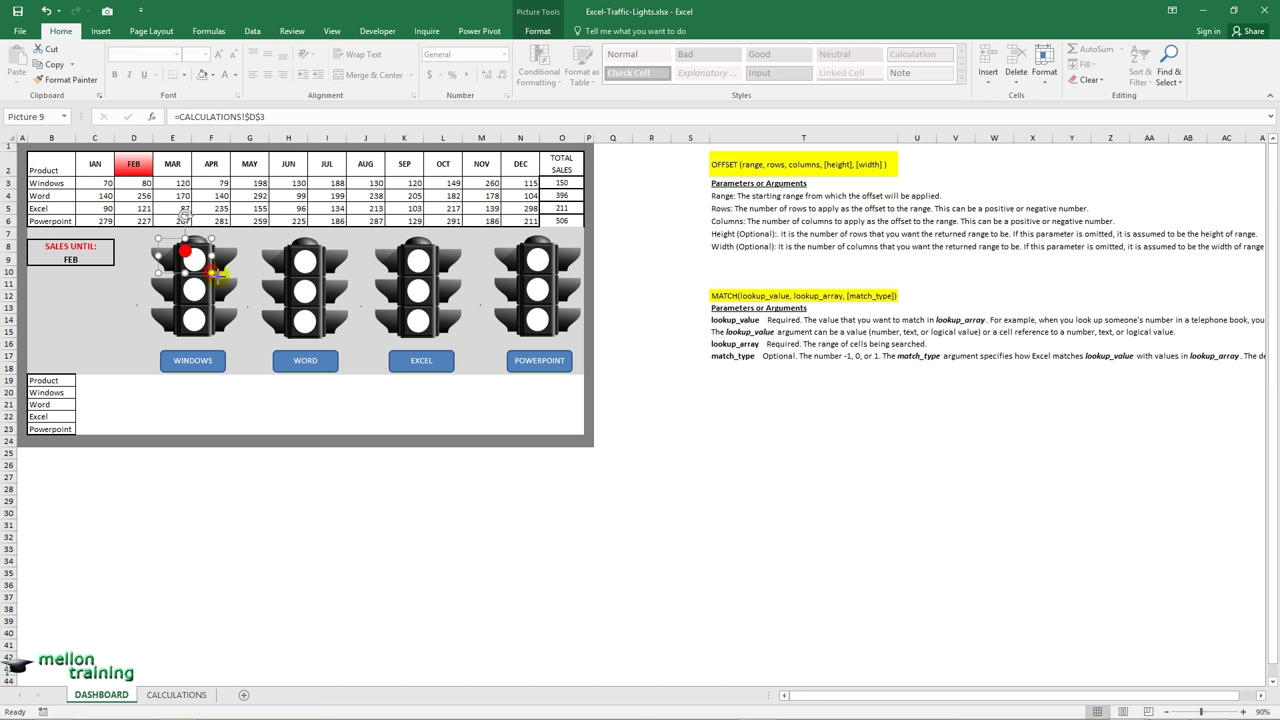
drag(212, 272, 242, 298)
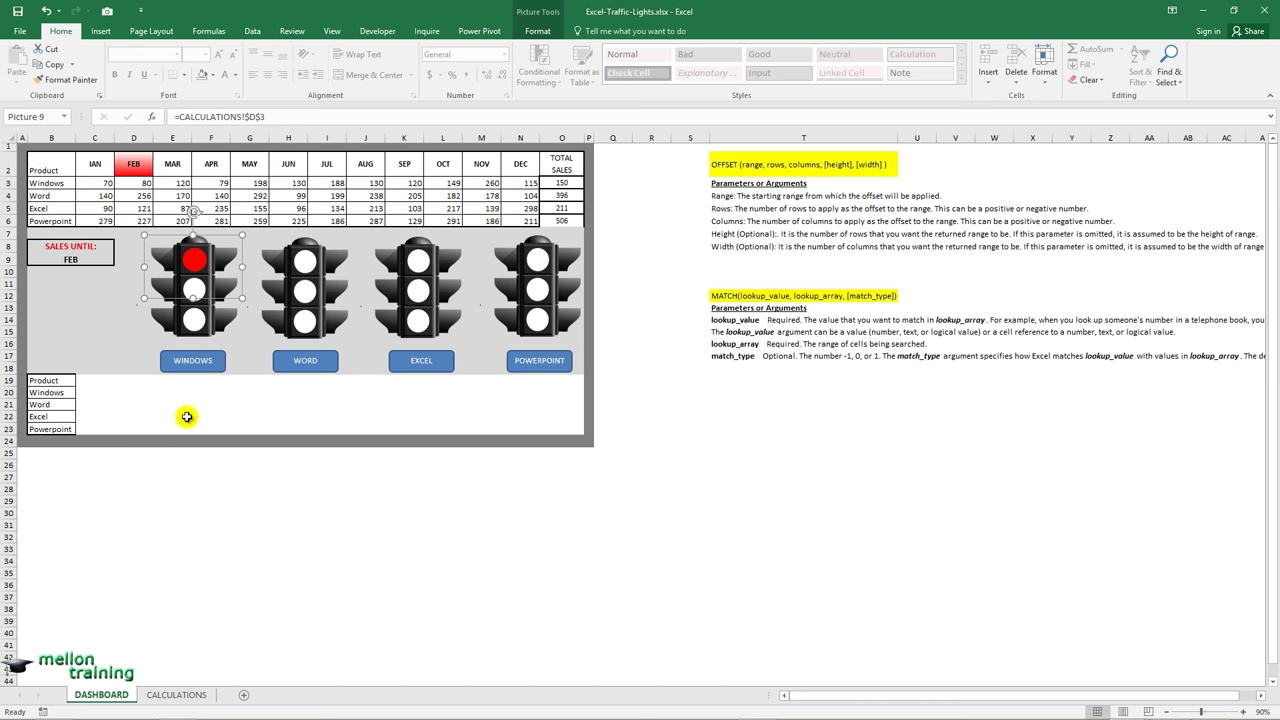
click(49, 66)
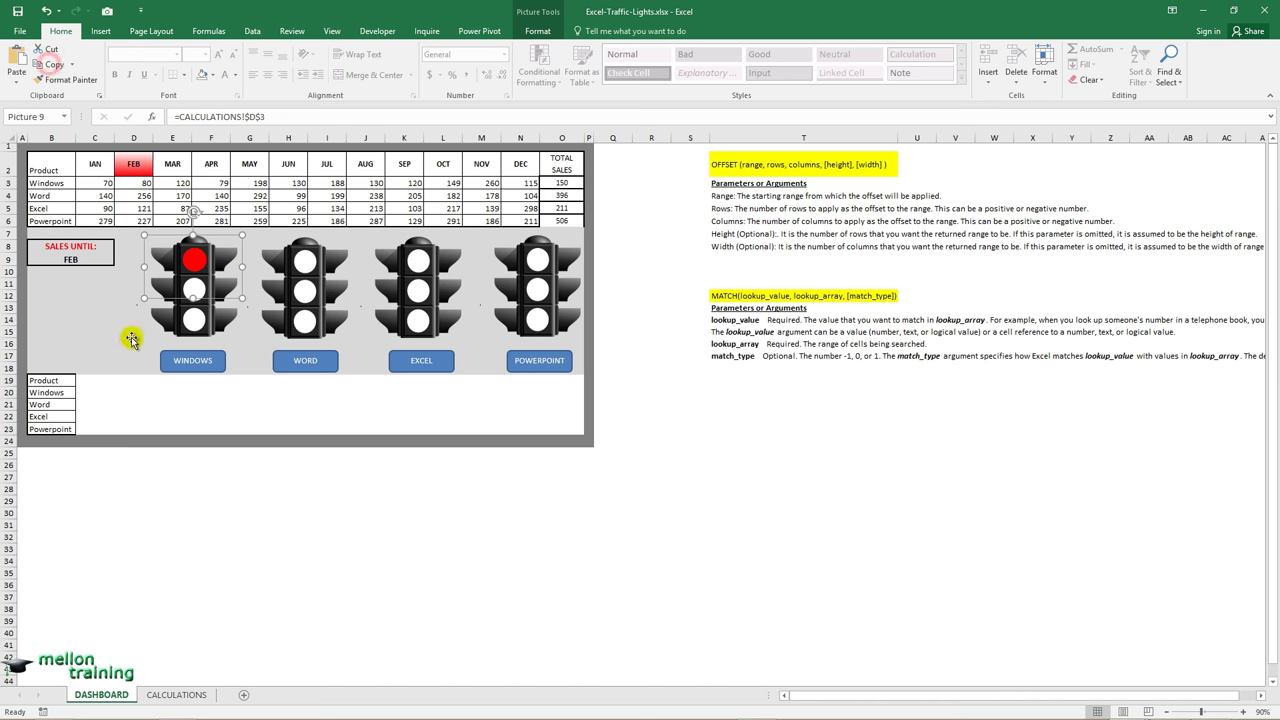
click(132, 462)
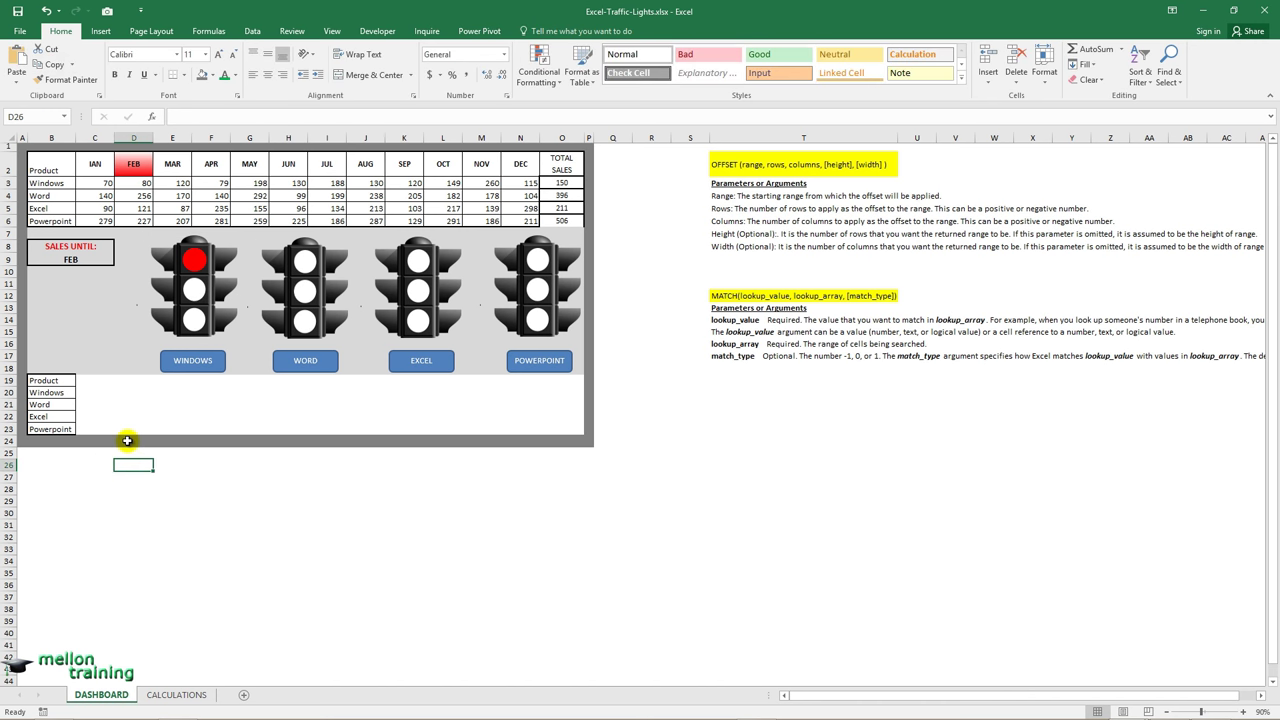
Paste red light picture copies onto the Windows light's middle and bottom lamps
key(ctrl+v)
click(262, 480)
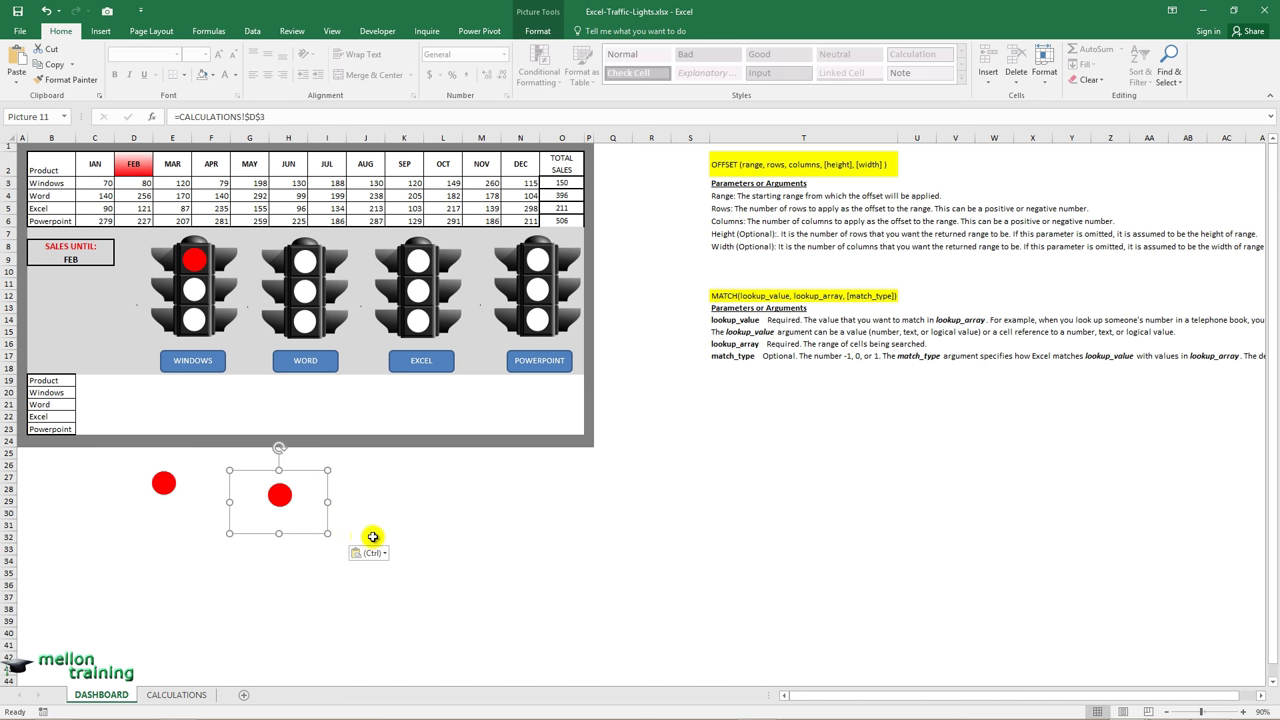
drag(163, 486, 194, 288)
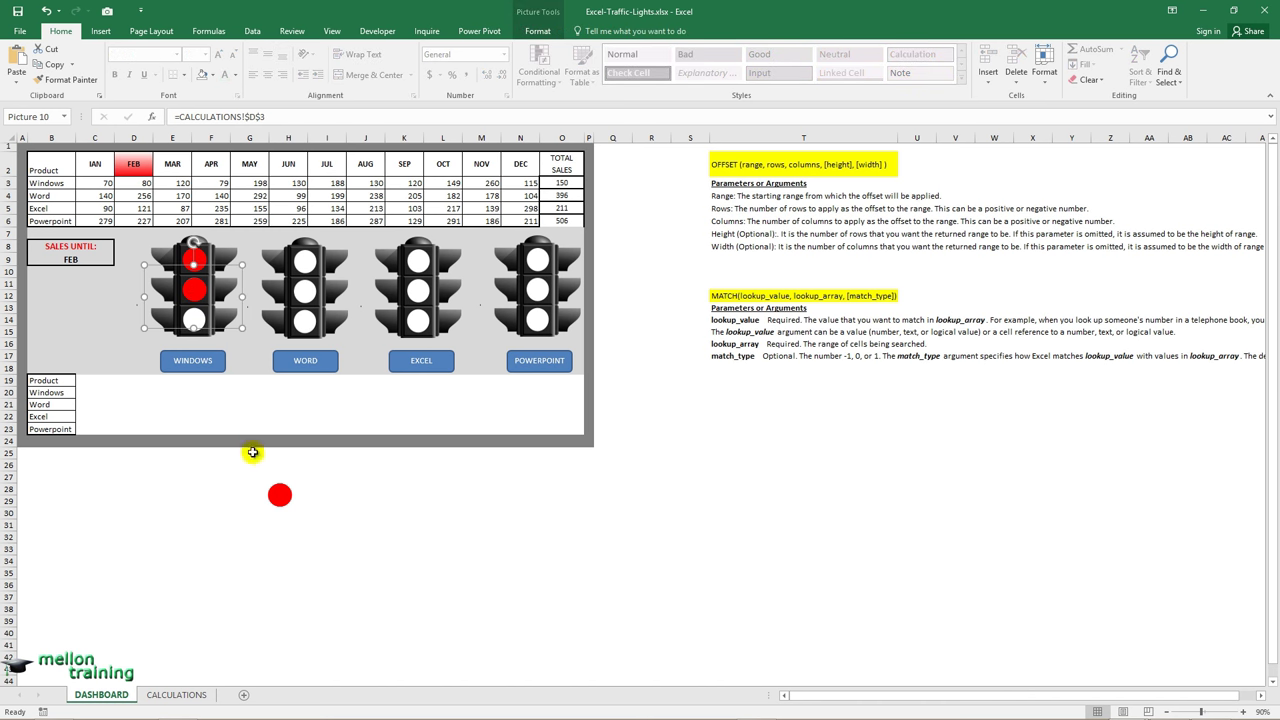
drag(274, 491, 193, 327)
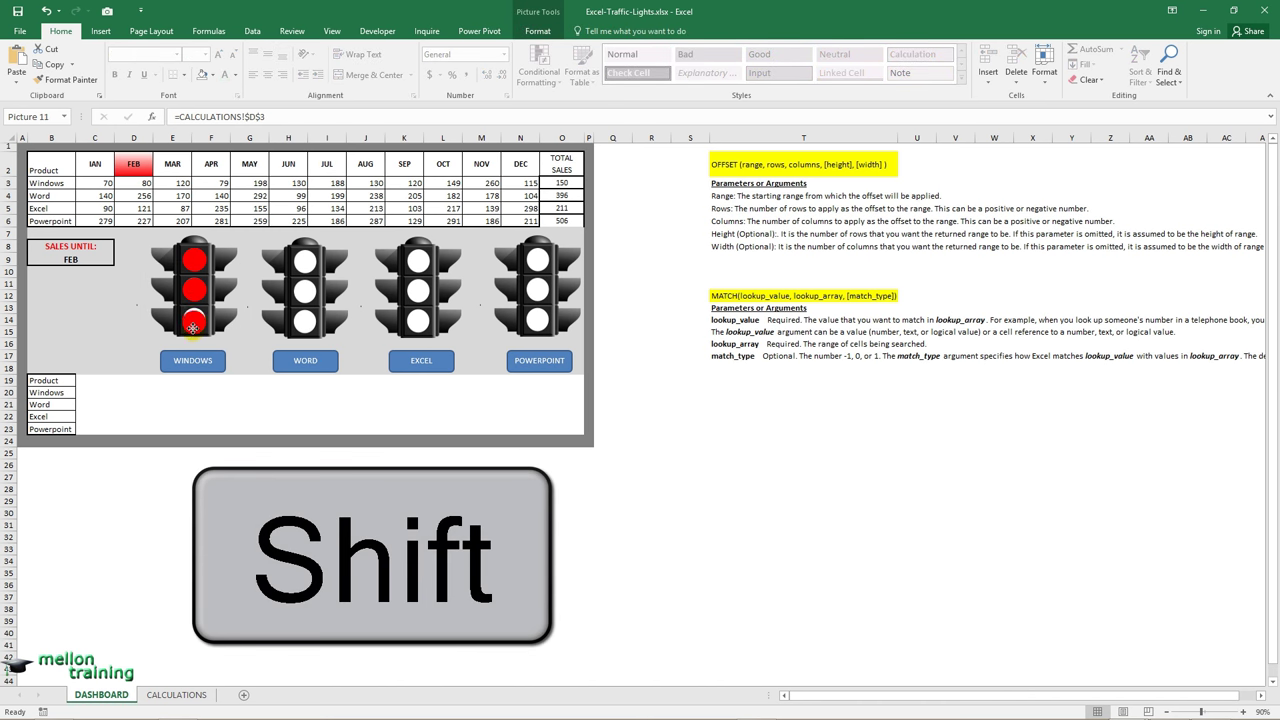
Select the three red pictures on the Windows light and copy them
click(197, 258)
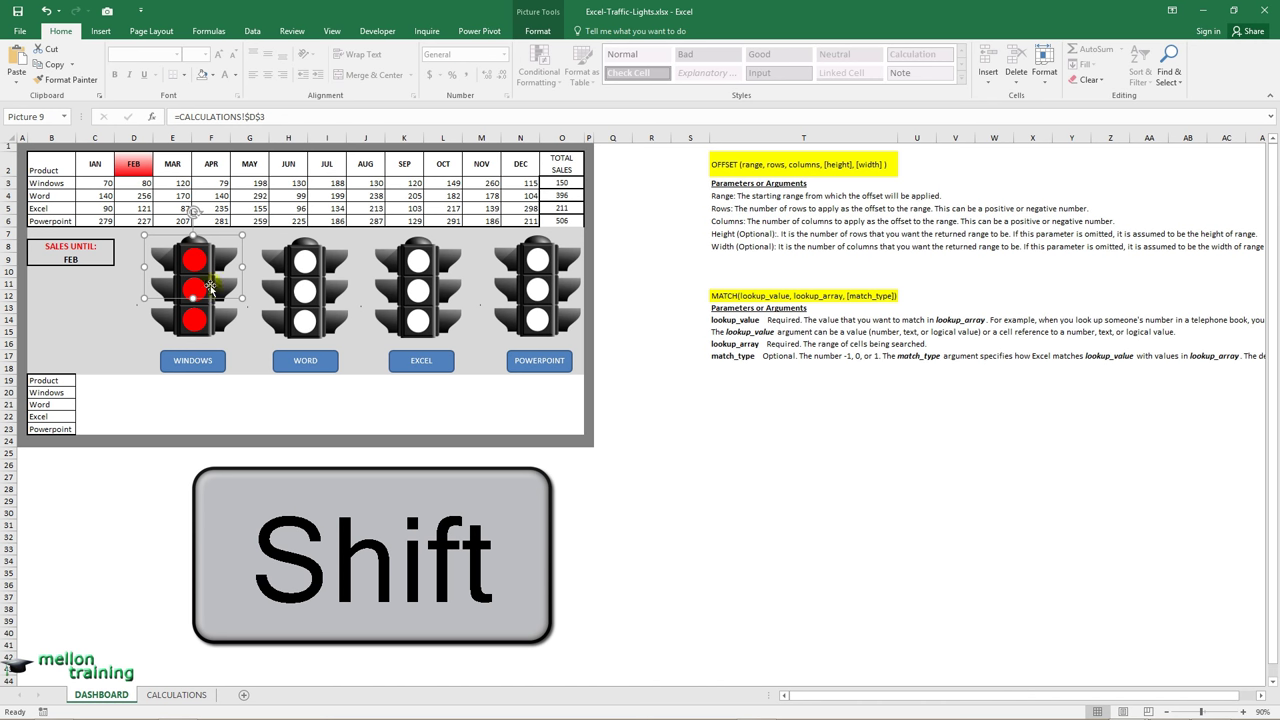
shift+click(203, 289)
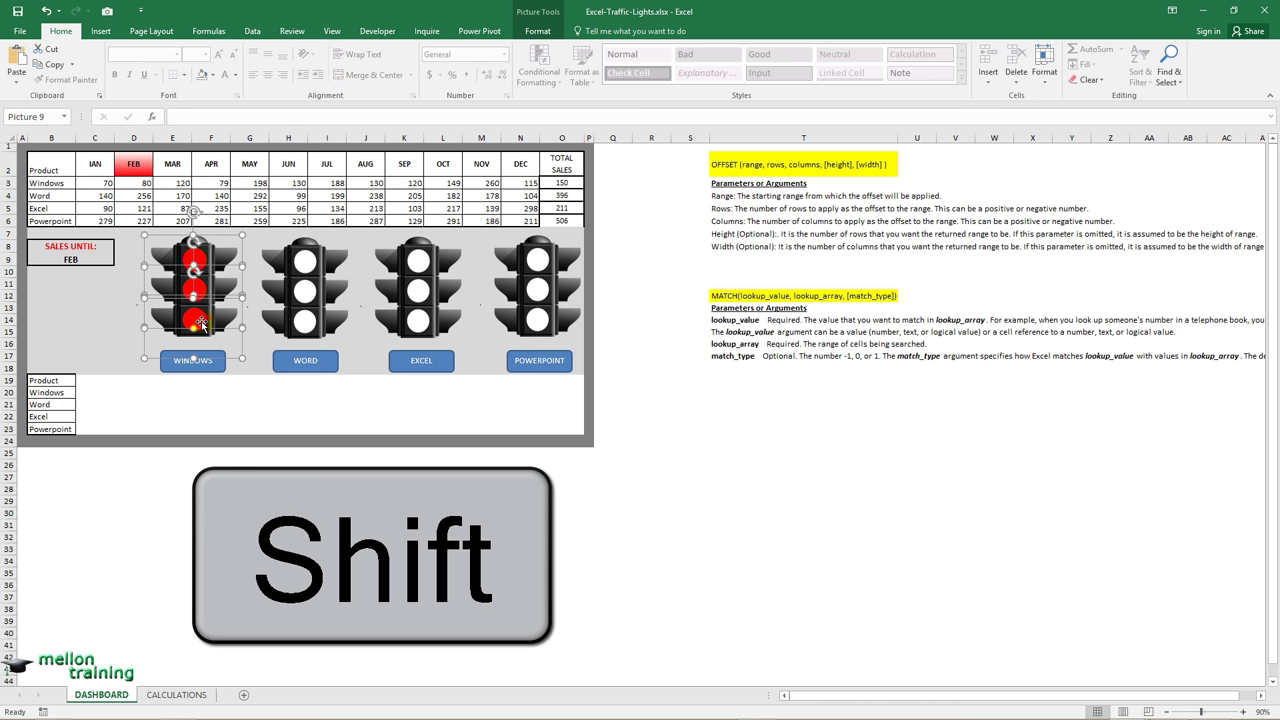
shift+click(201, 323)
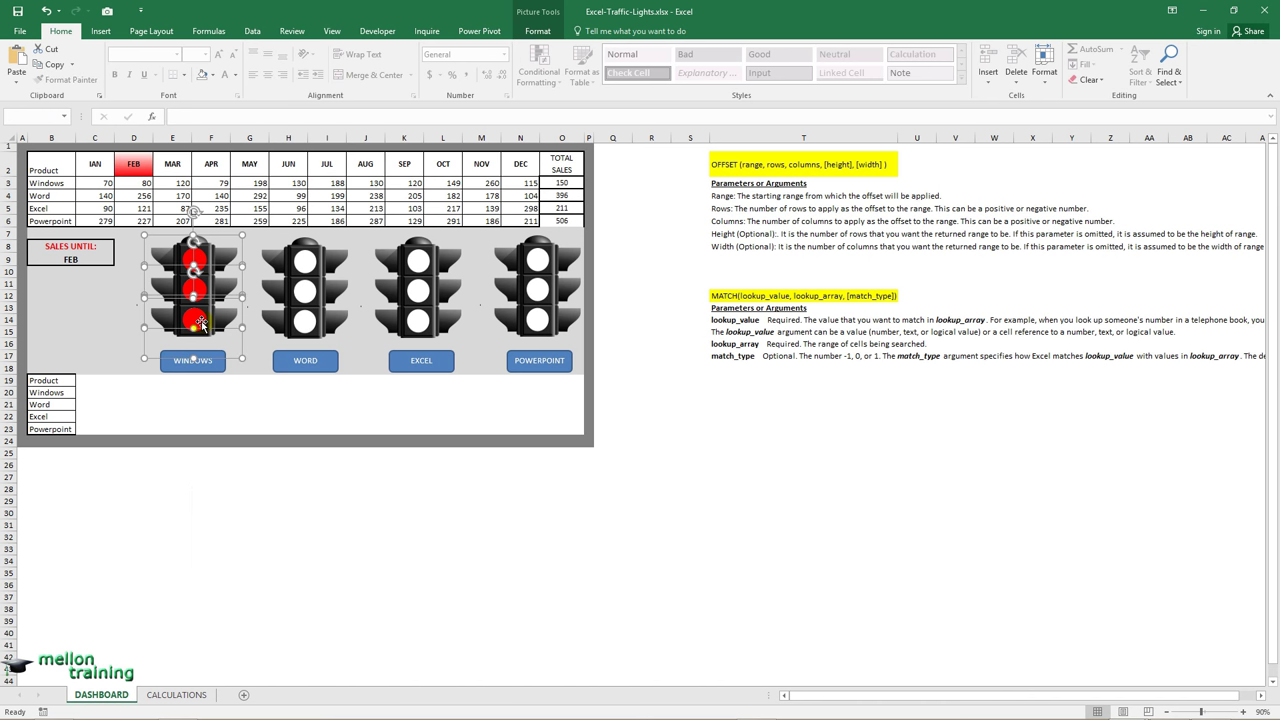
click(50, 64)
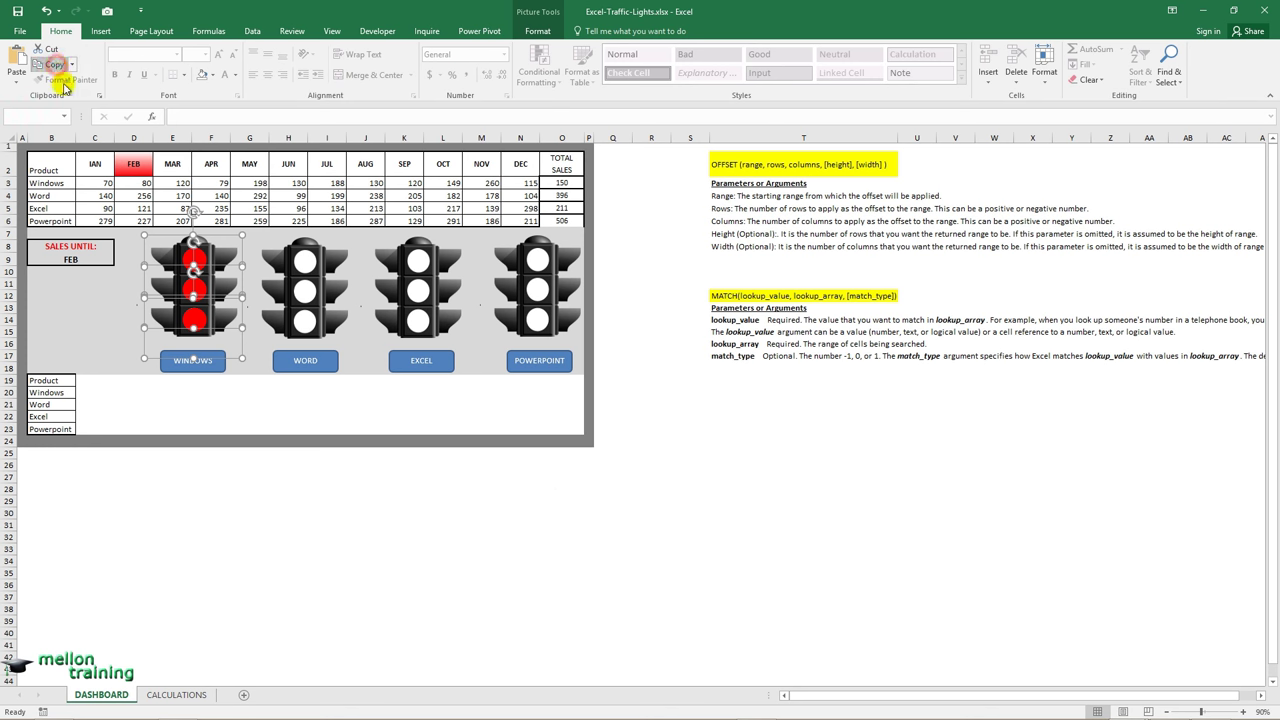
Paste a set of three red circles and place it over the WORD light
click(174, 468)
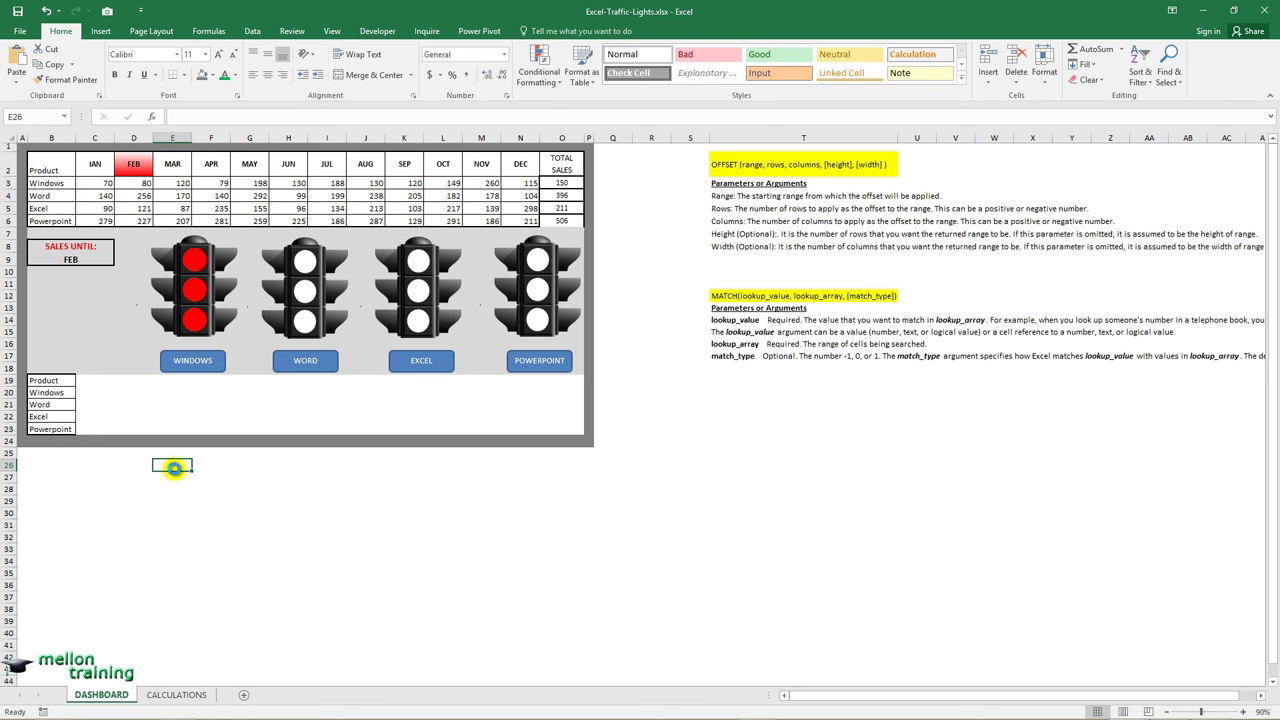
key(ctrl+v)
drag(227, 471, 329, 249)
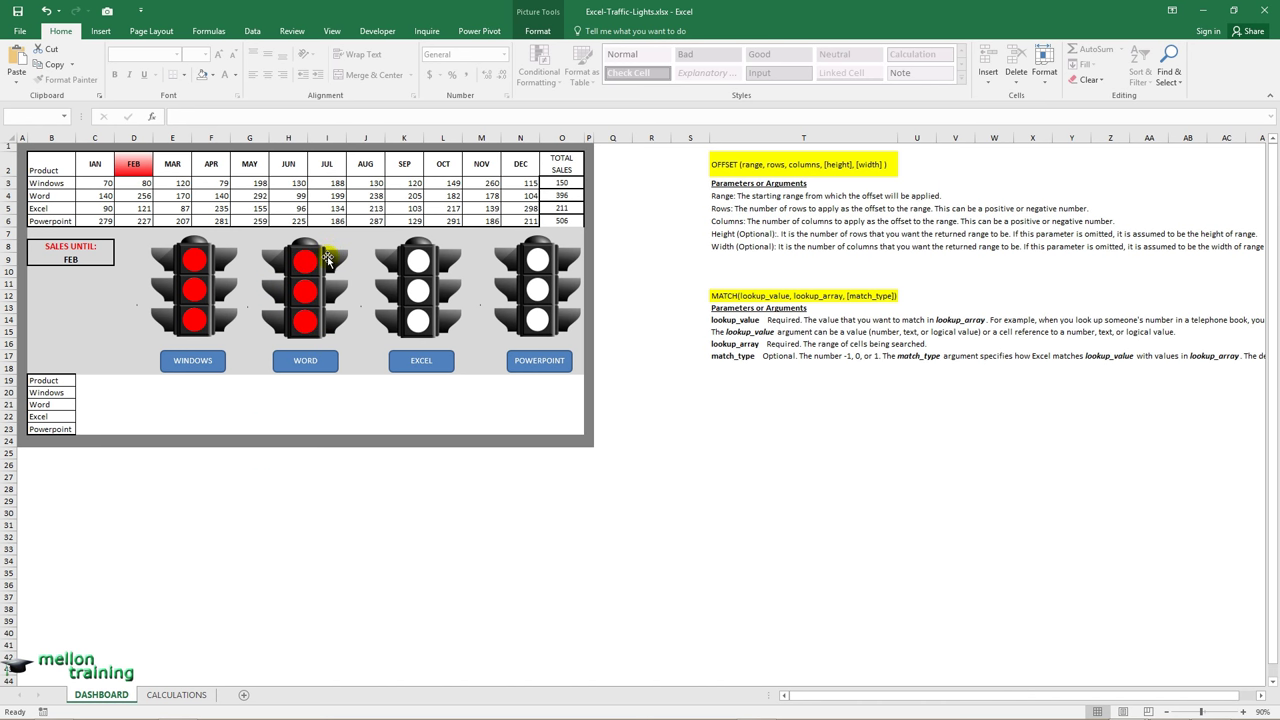
Paste another red circle set and place it over the EXCEL light
click(223, 483)
key(ctrl+v)
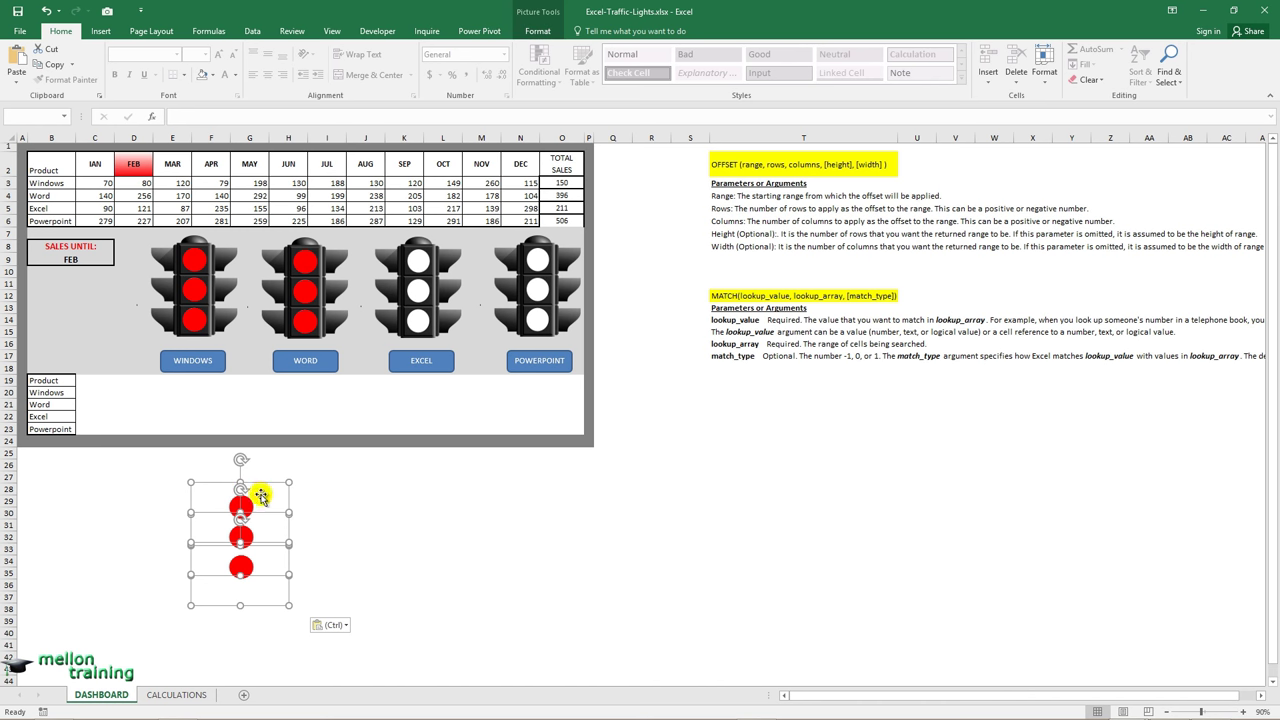
drag(260, 495, 432, 258)
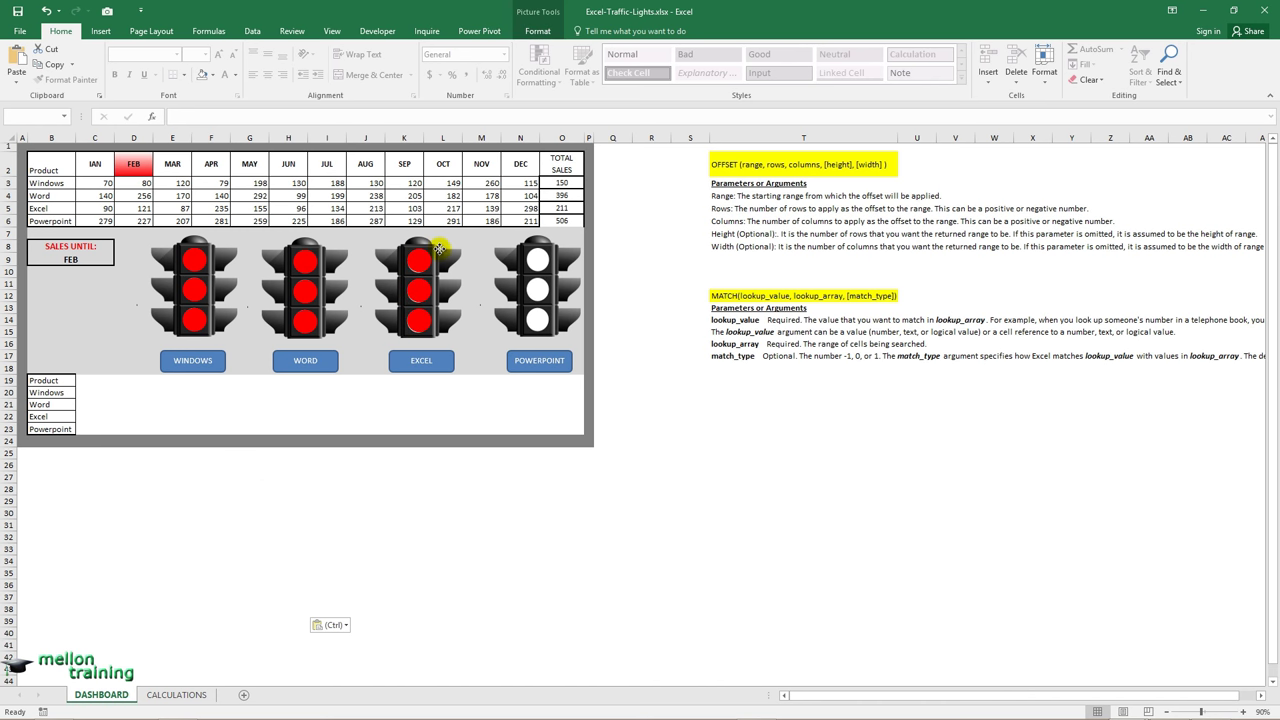
shift+click(433, 304)
Paste a third red circle set and place it over the POWERPOINT light
click(258, 518)
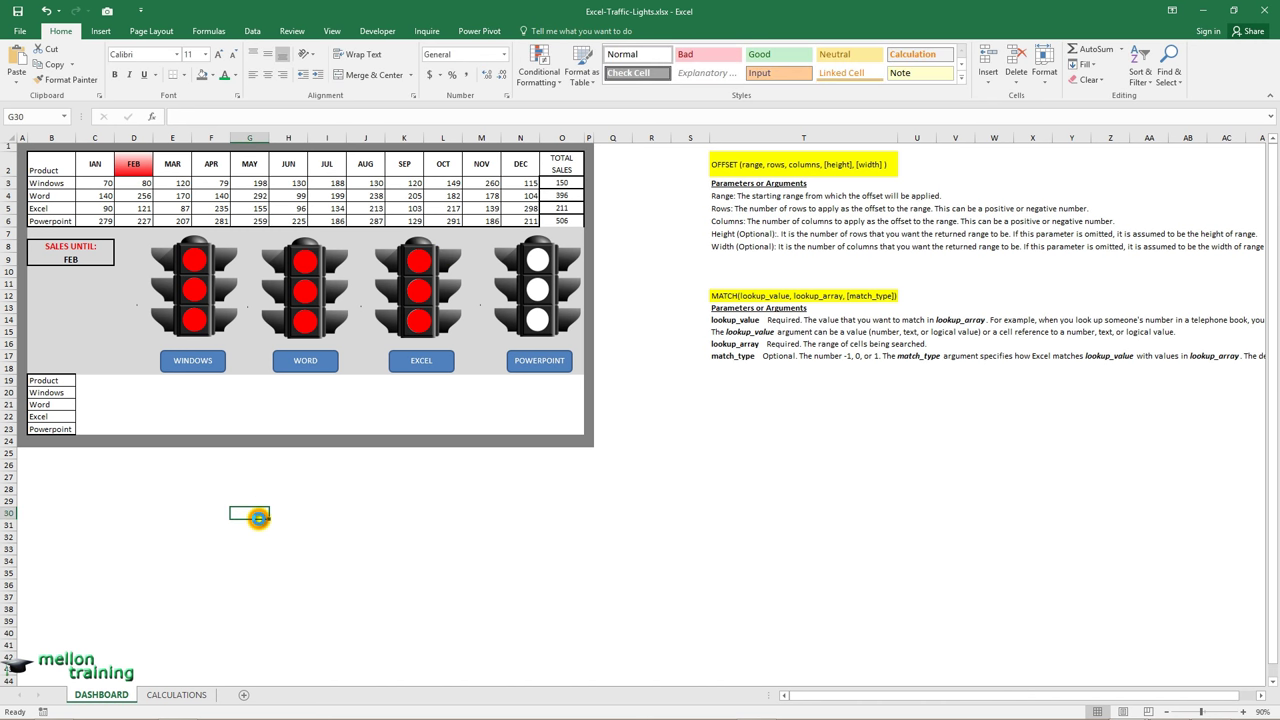
key(ctrl+v)
drag(305, 524, 562, 248)
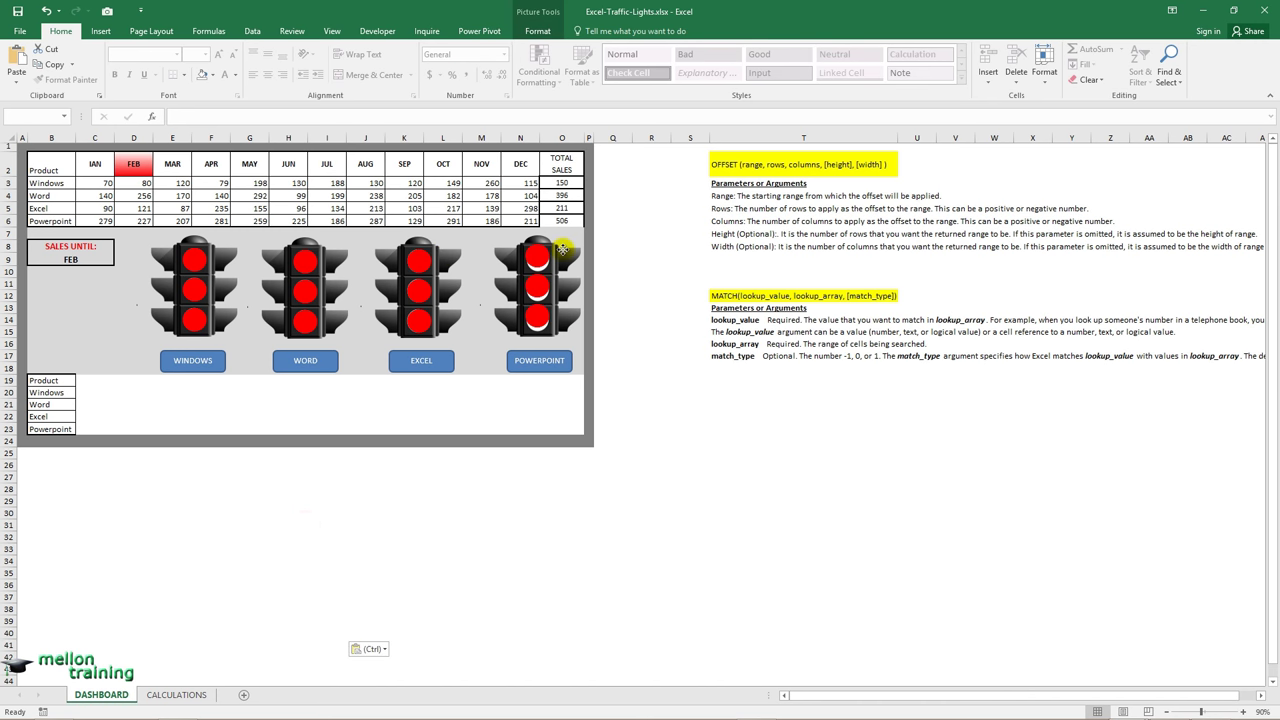
shift+click(562, 254)
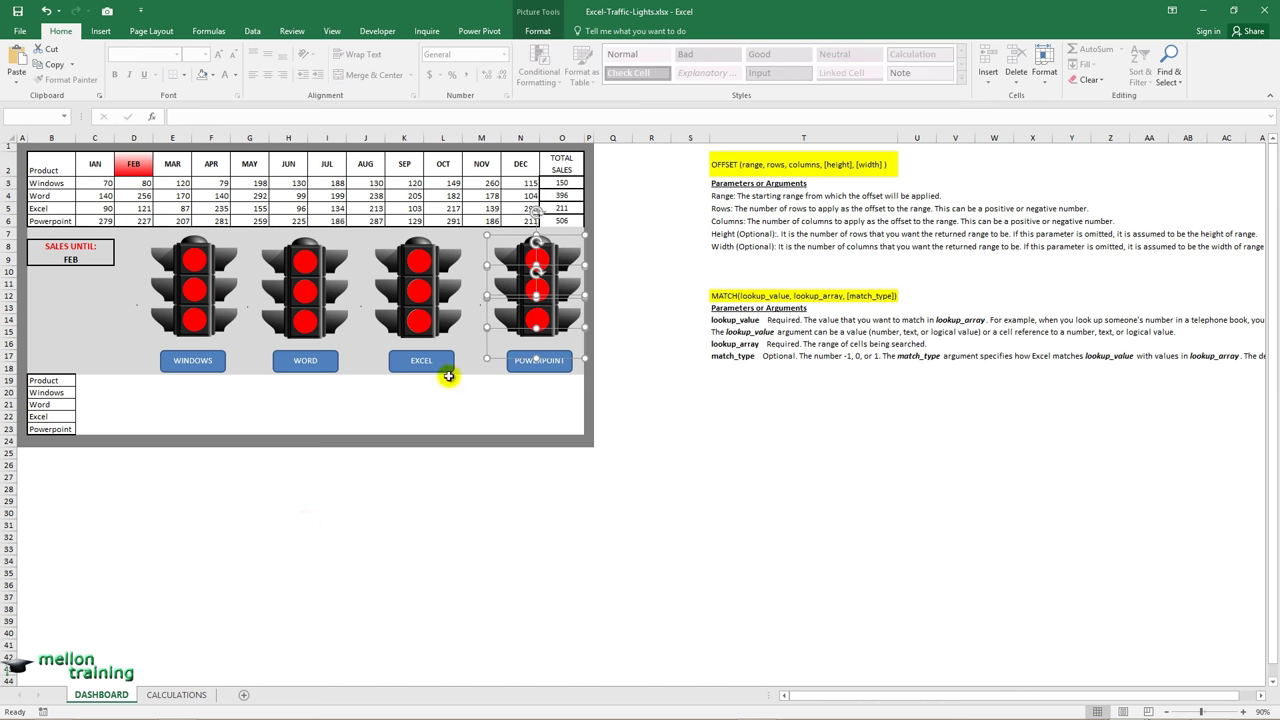
Select the WINDOWS light's top red picture to show its link
click(105, 474)
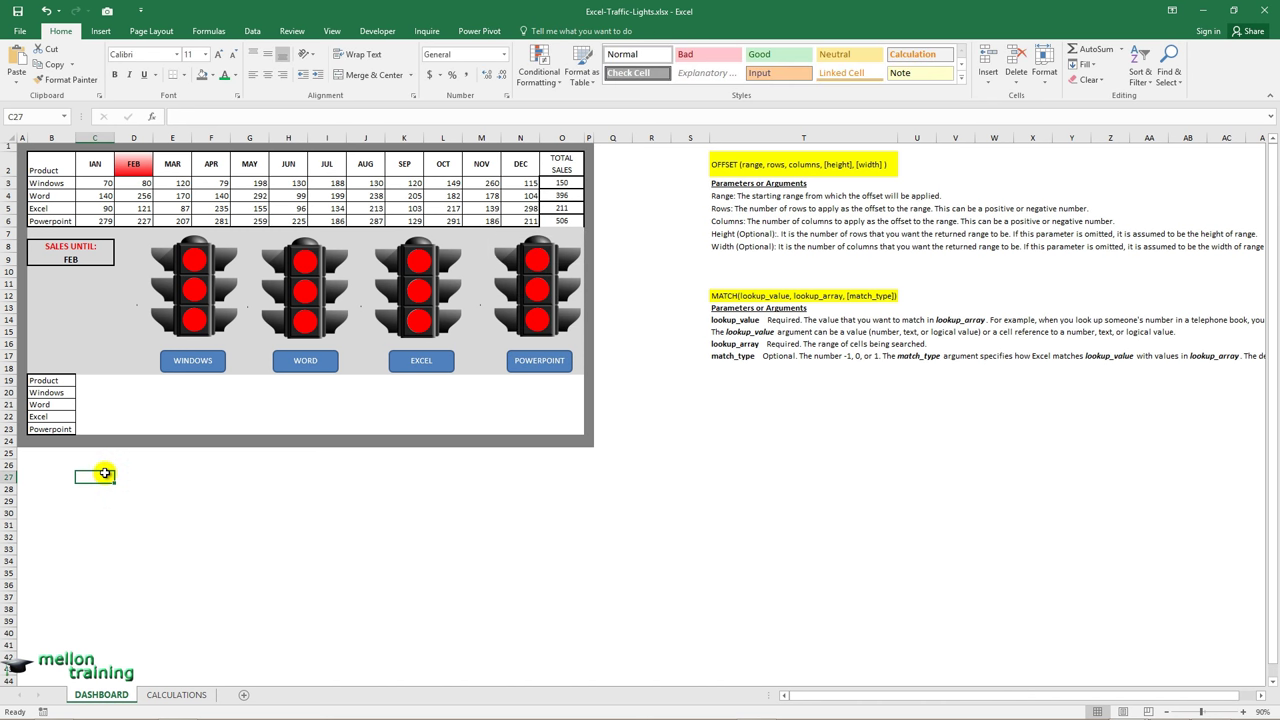
click(141, 483)
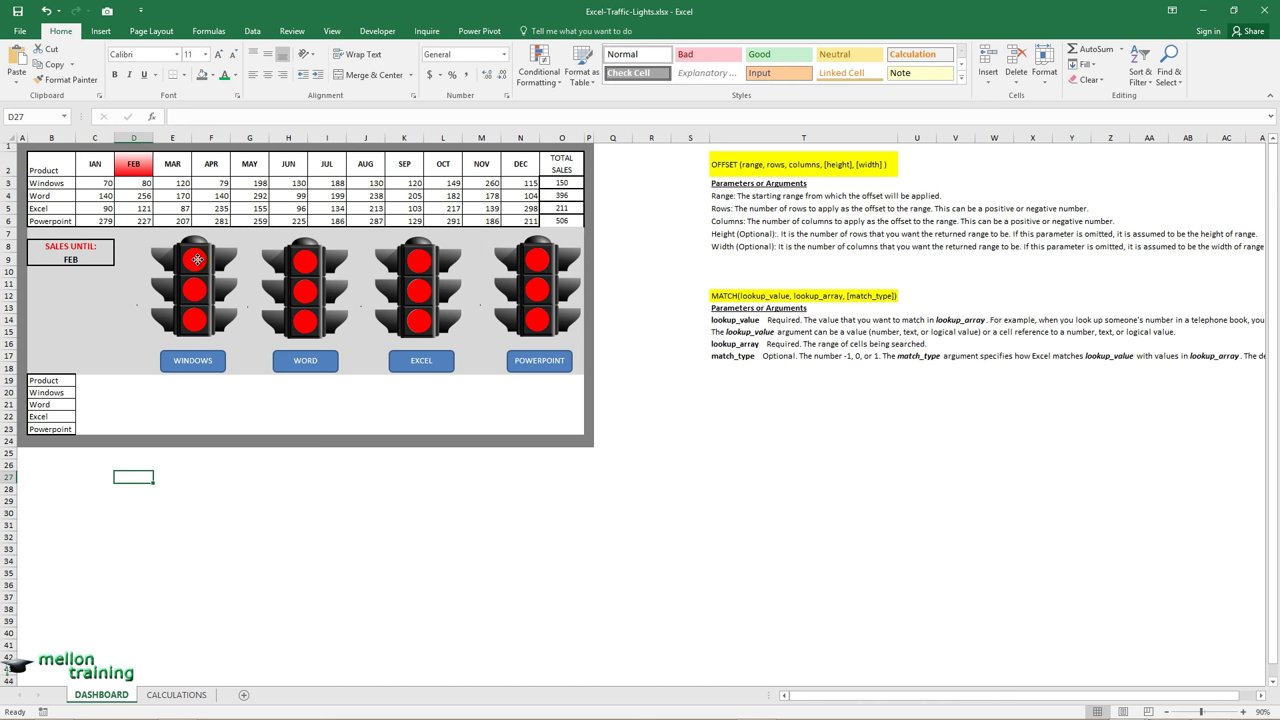
click(197, 259)
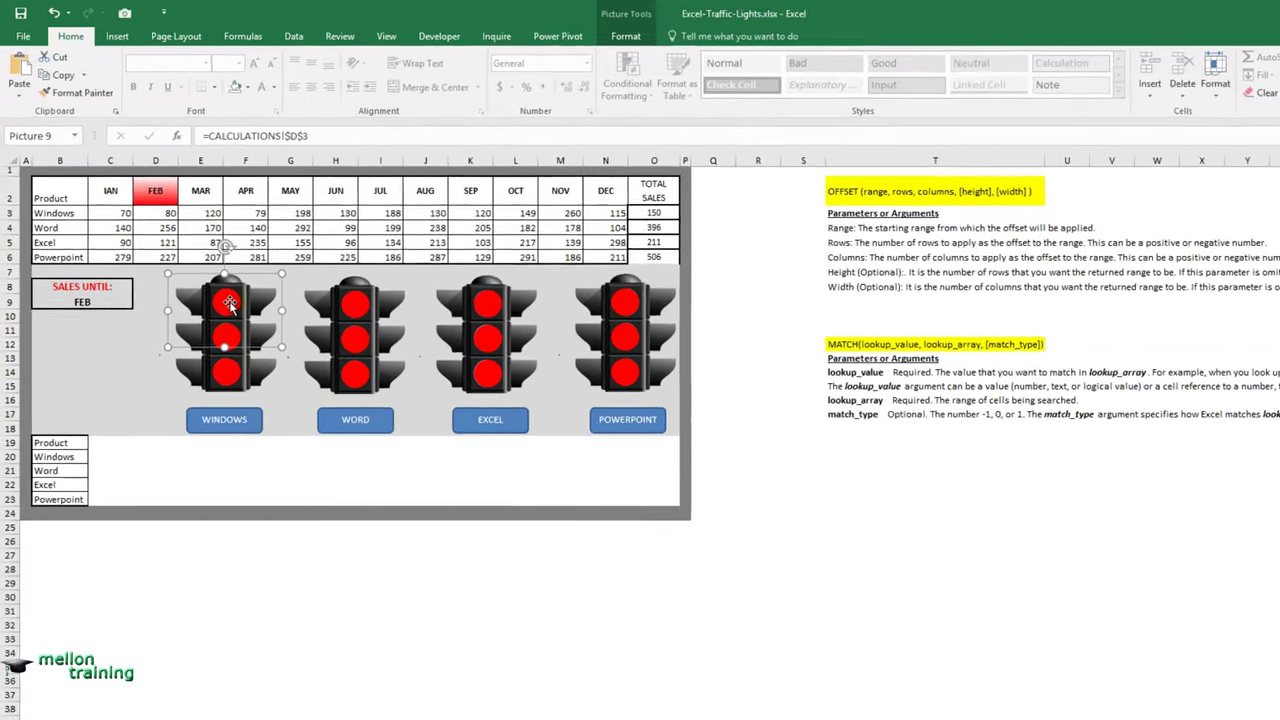
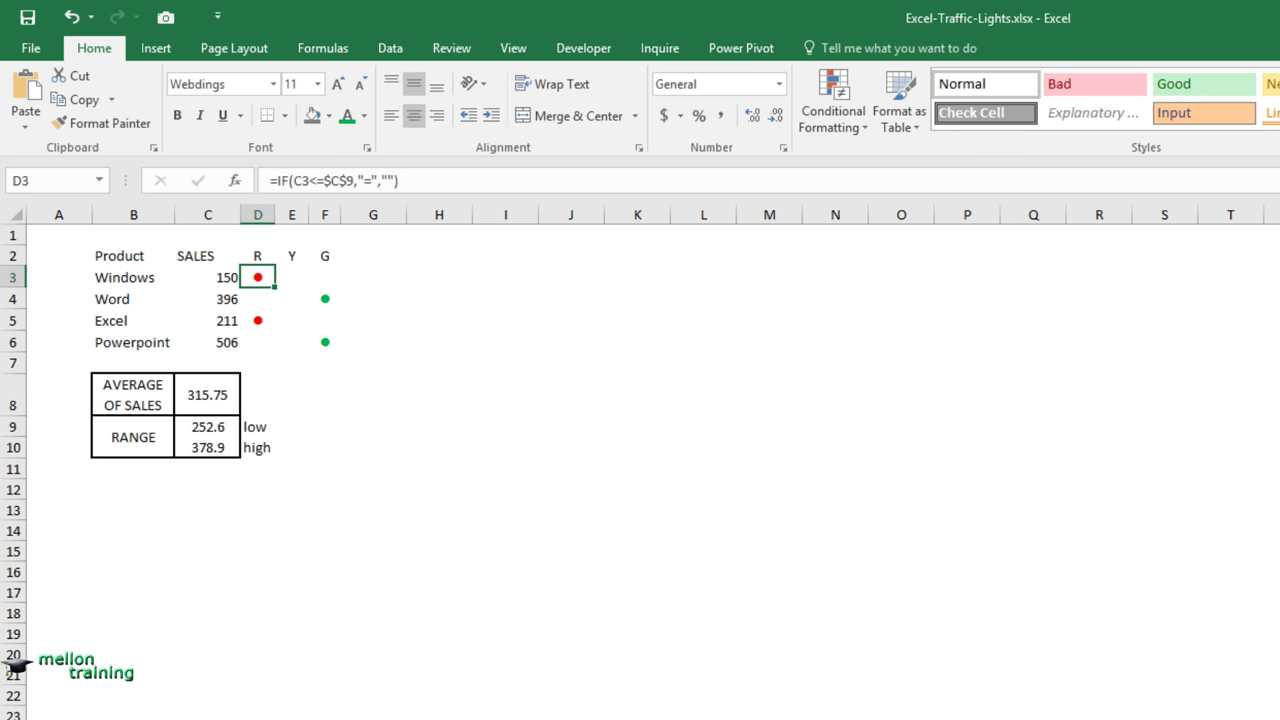
Relink the top lamps of the Word, Excel and PowerPoint lights to their product rows, e.g. 5 and 6
click(298, 400)
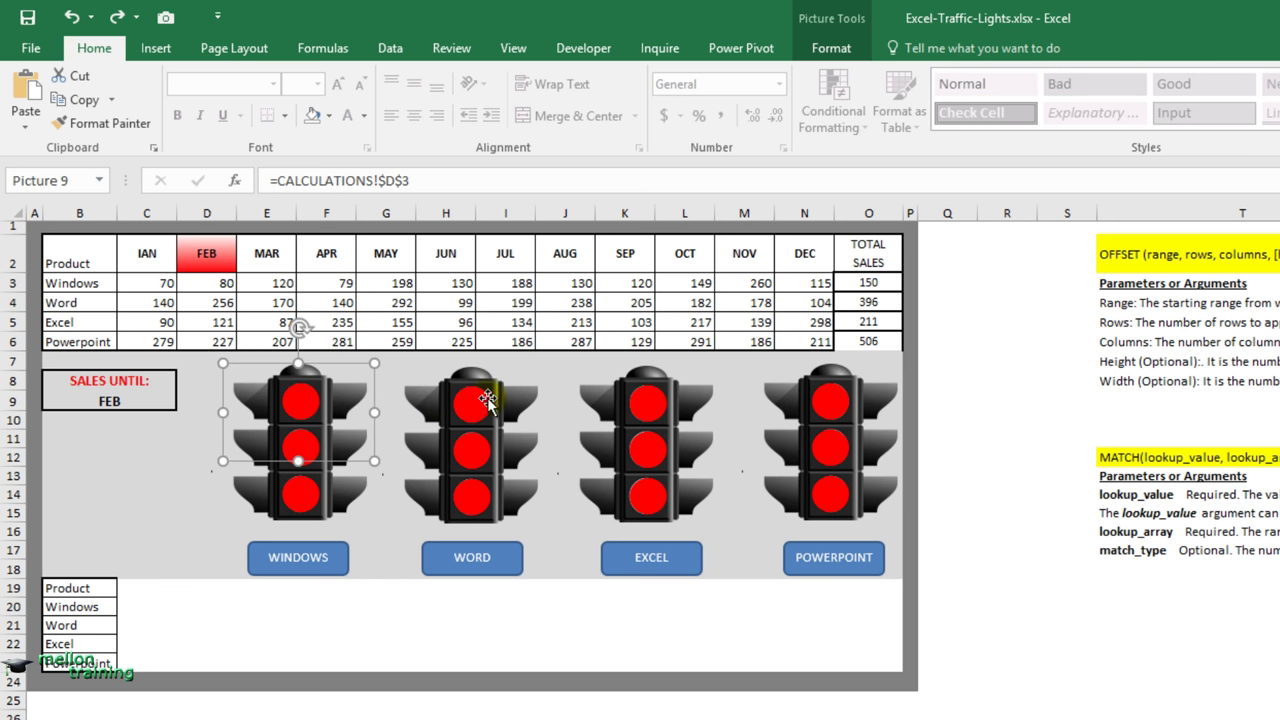
click(487, 400)
click(420, 181)
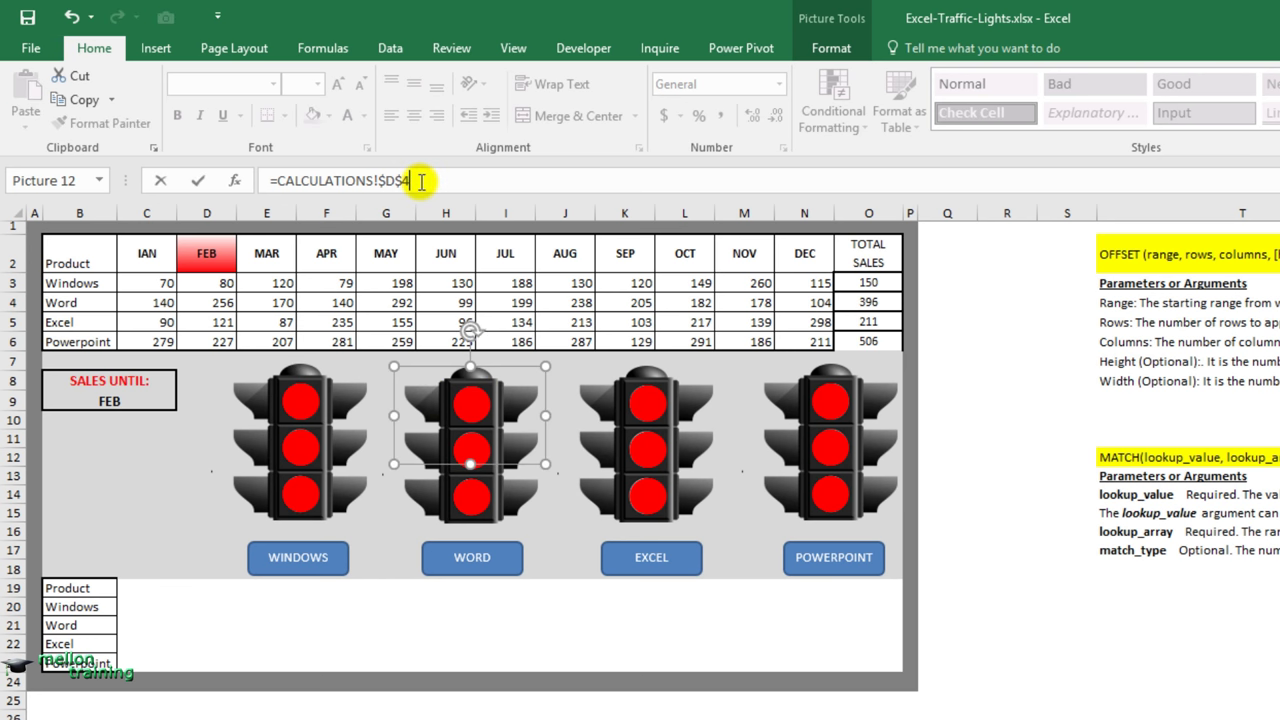
click(620, 400)
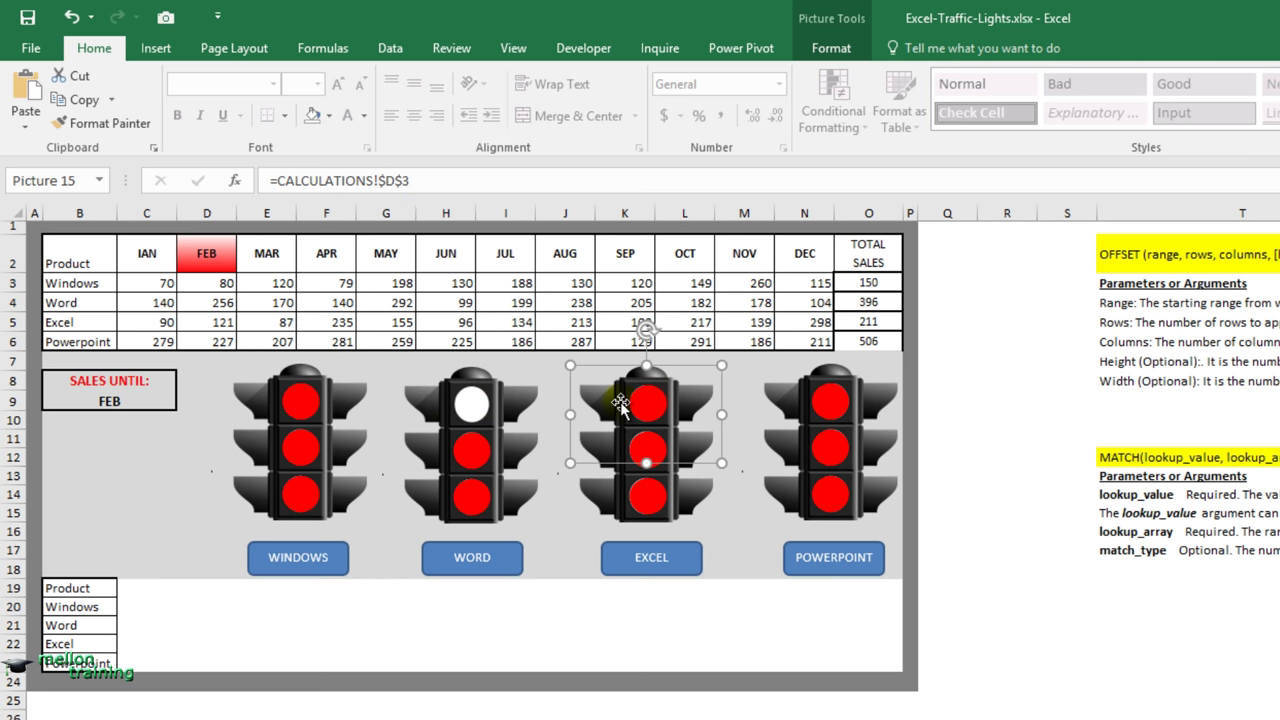
click(427, 180)
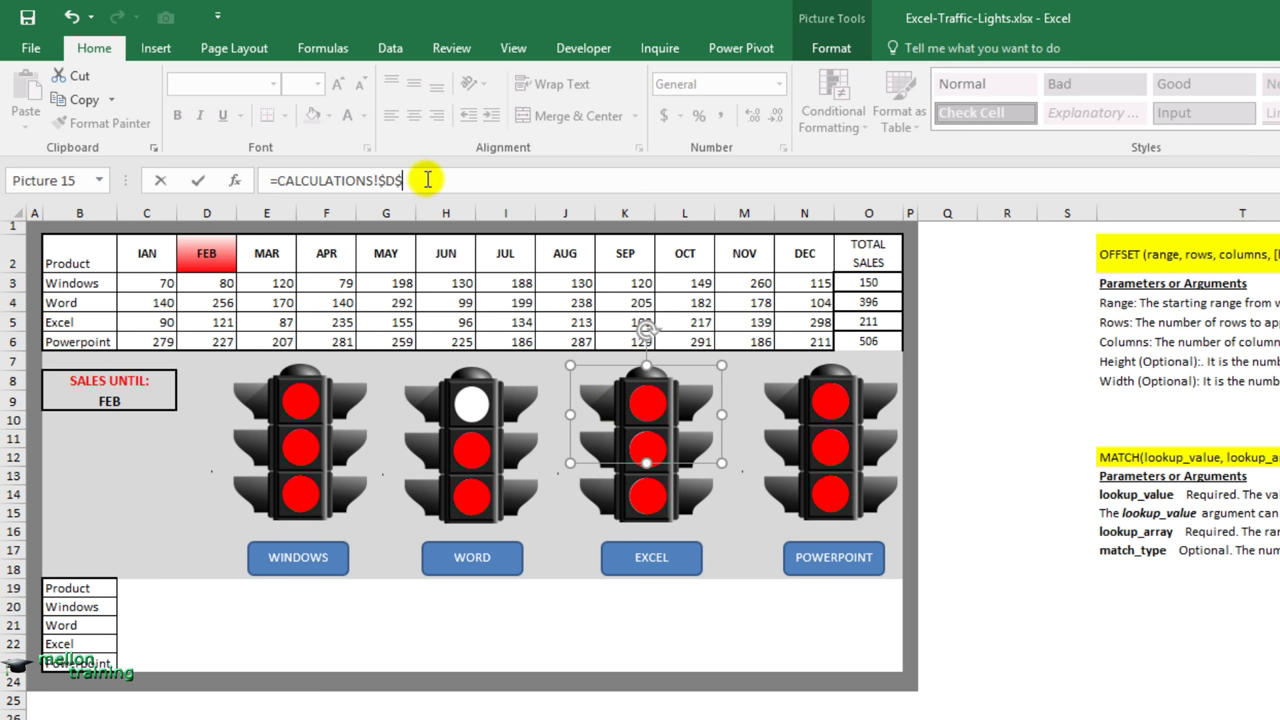
text(5)
click(834, 400)
click(424, 181)
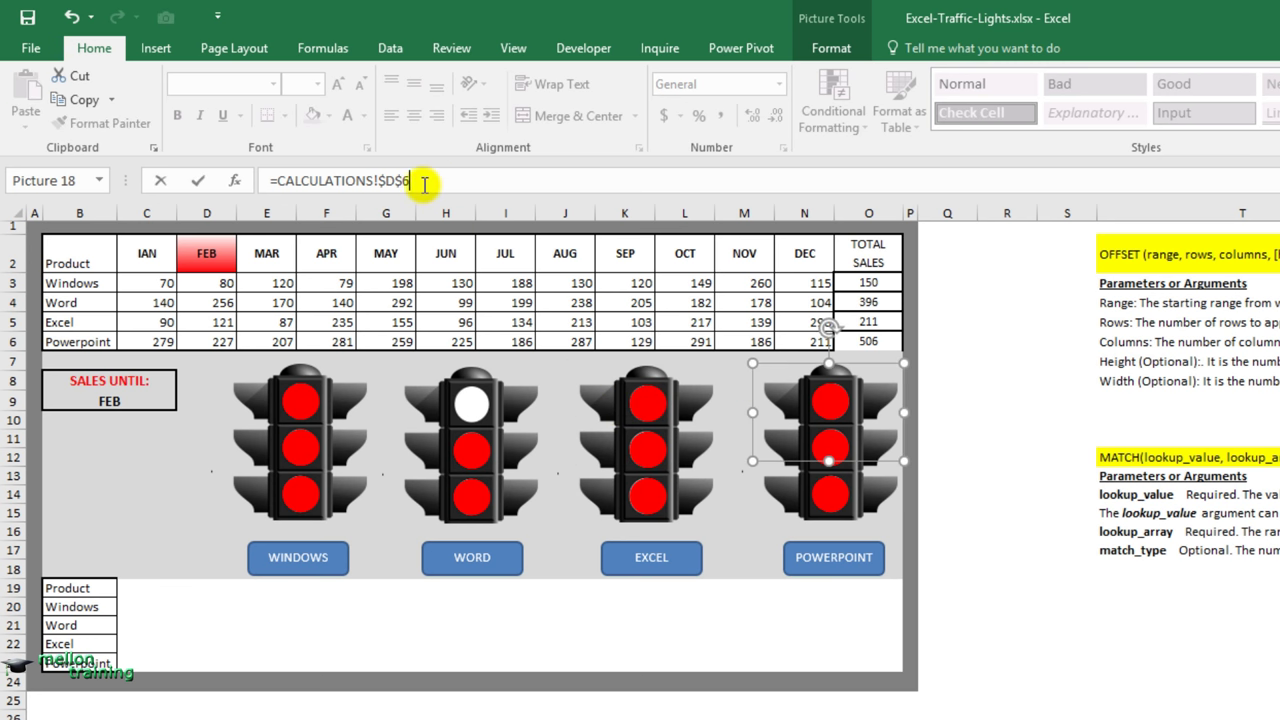
text(6)
key(Return)
Relink the middle lamps: Windows to row 3, Word to column F, Excel to D, PowerPoint to E
click(300, 440)
click(391, 182)
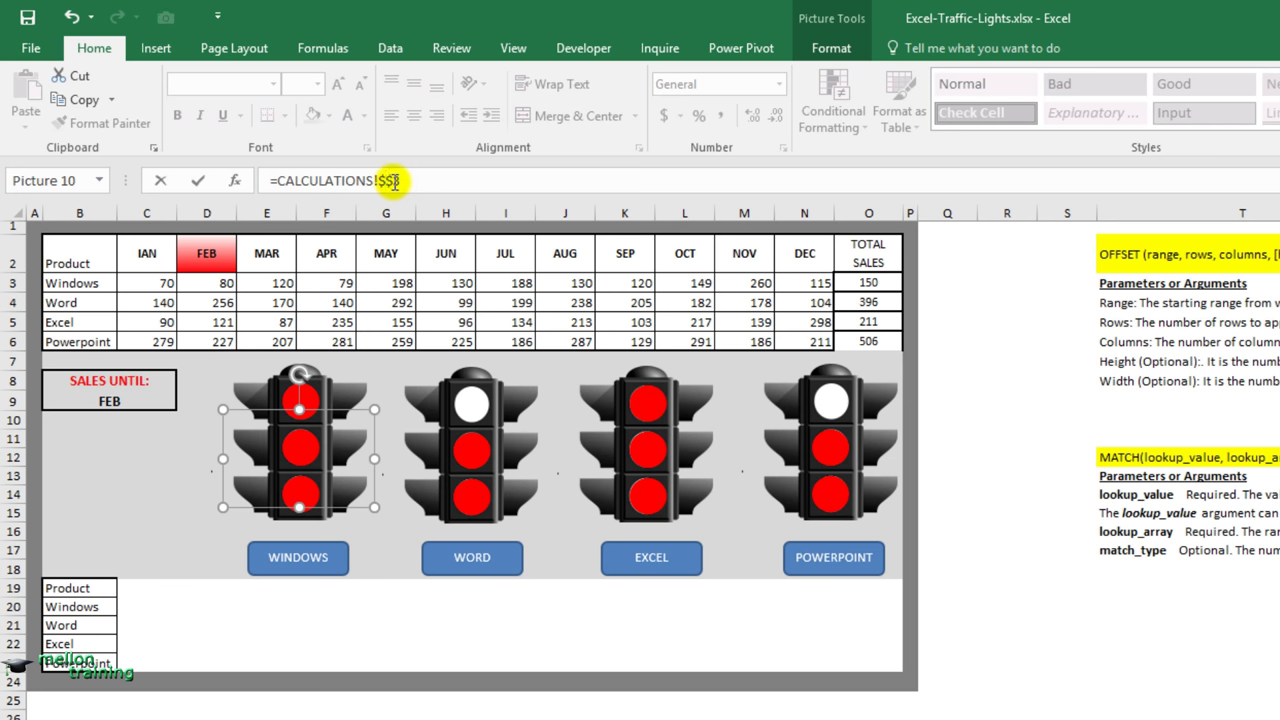
text(3)
click(470, 435)
click(397, 183)
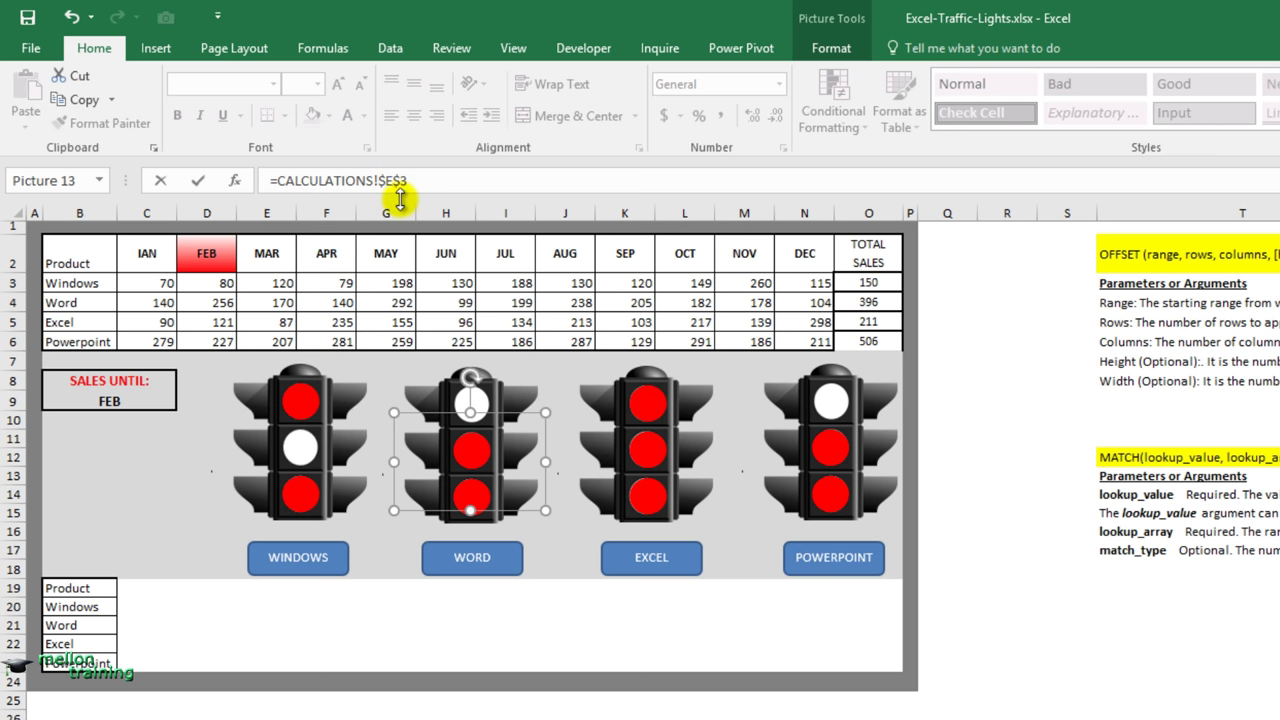
key(BackSpace)
text(F)
click(650, 457)
click(391, 180)
key(BackSpace)
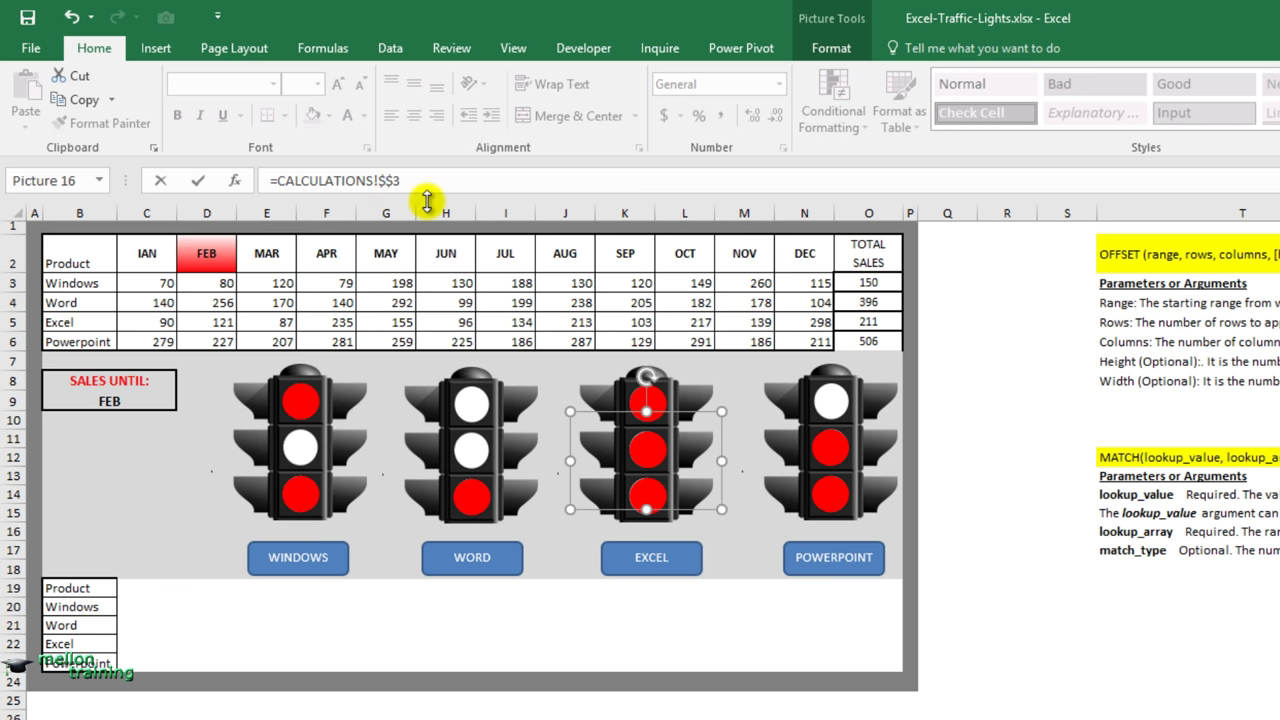
text(D)
key(Return)
click(779, 432)
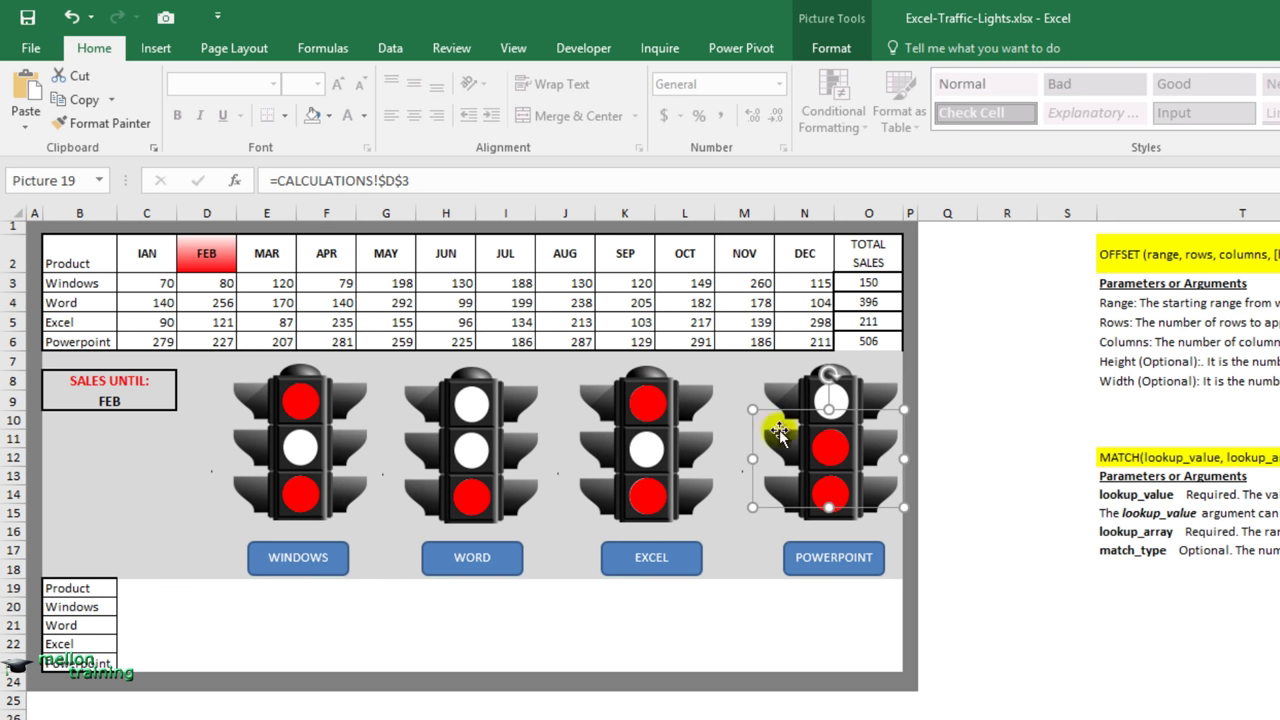
click(391, 180)
key(BackSpace)
text(E)
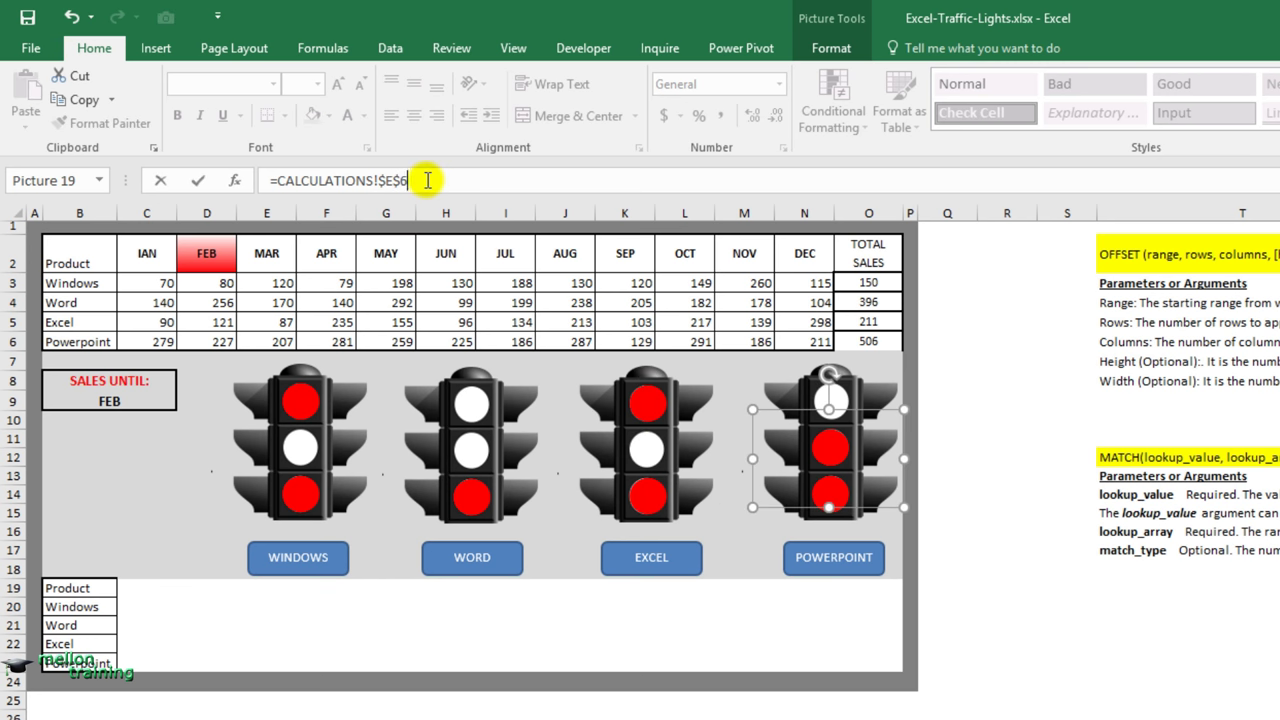
Relink the bottom lamps: Word to row 4, Excel to $D$5, PowerPoint to F6
click(312, 533)
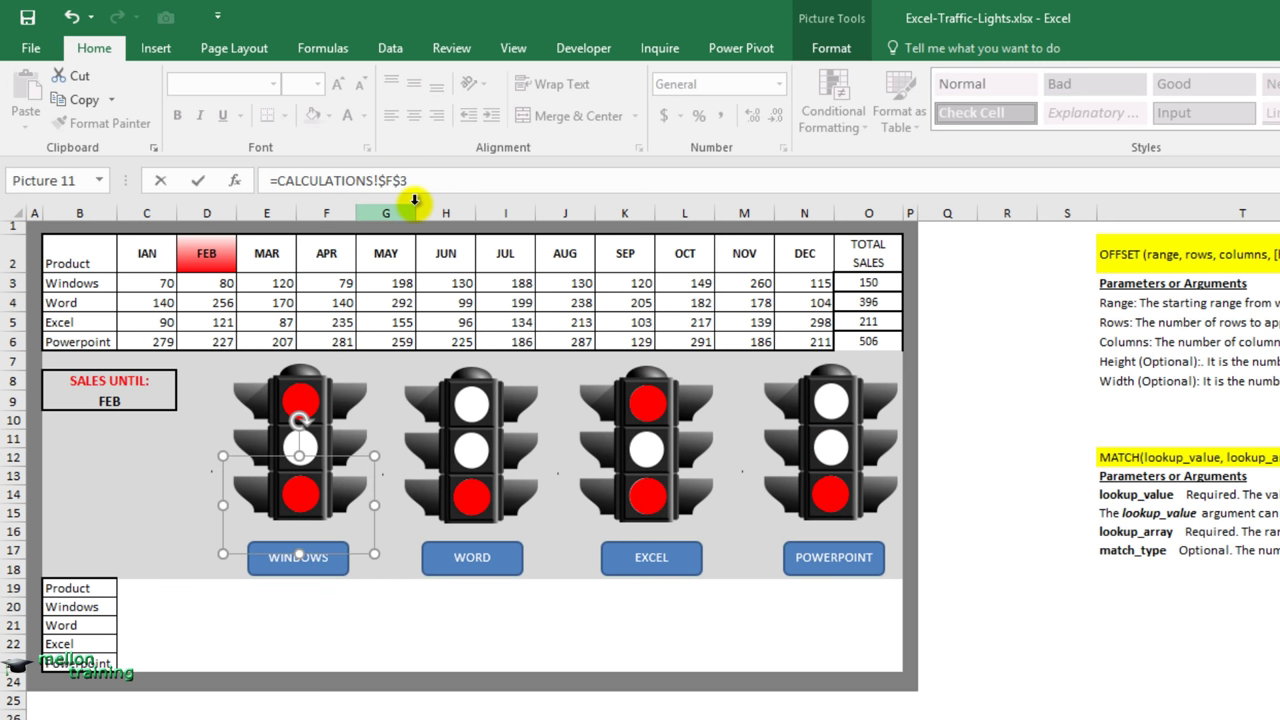
click(458, 493)
click(413, 180)
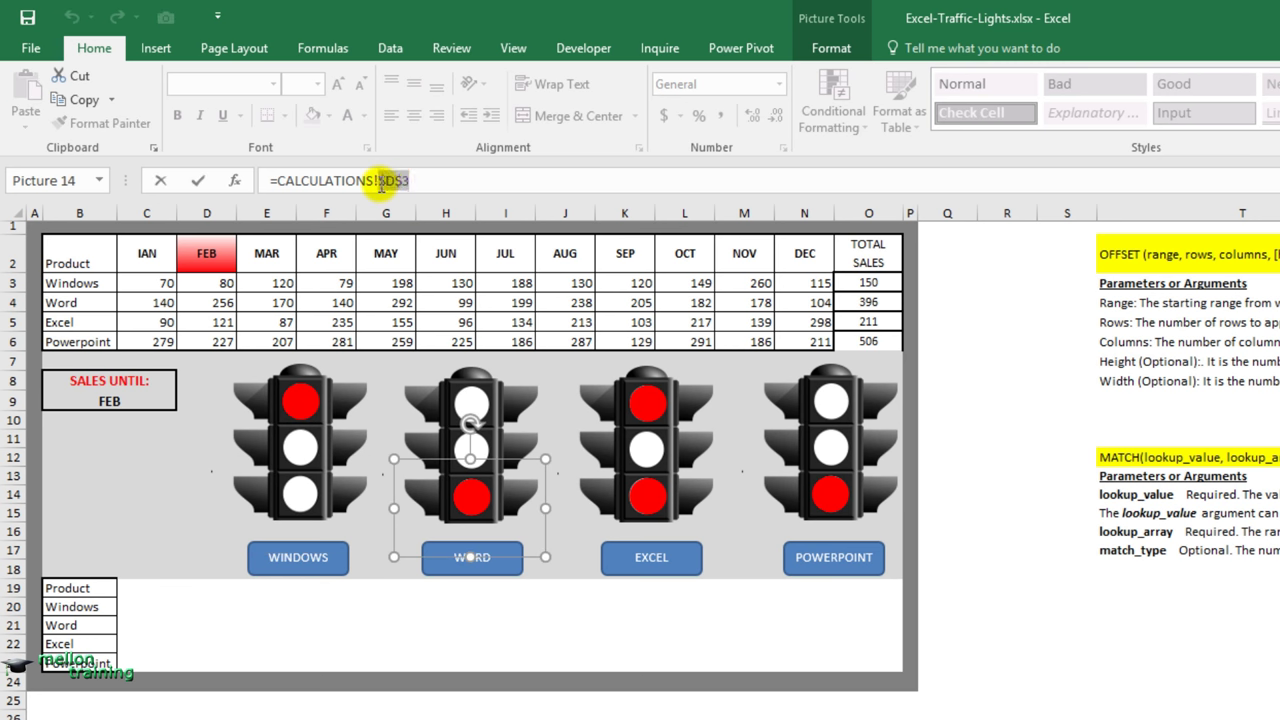
text(4)
key(Return)
click(694, 477)
drag(425, 180, 382, 181)
text($D$5)
key(Return)
click(780, 470)
click(425, 181)
key(BackSpace)
text(F6)
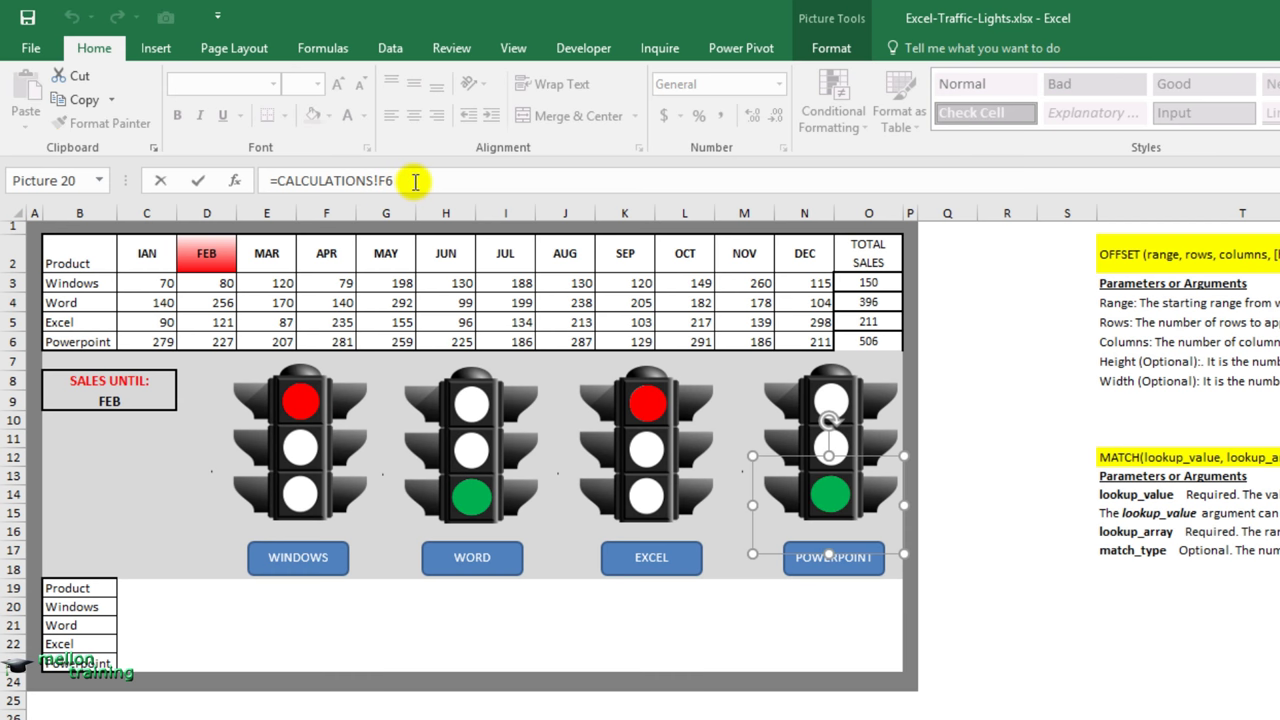
click(286, 702)
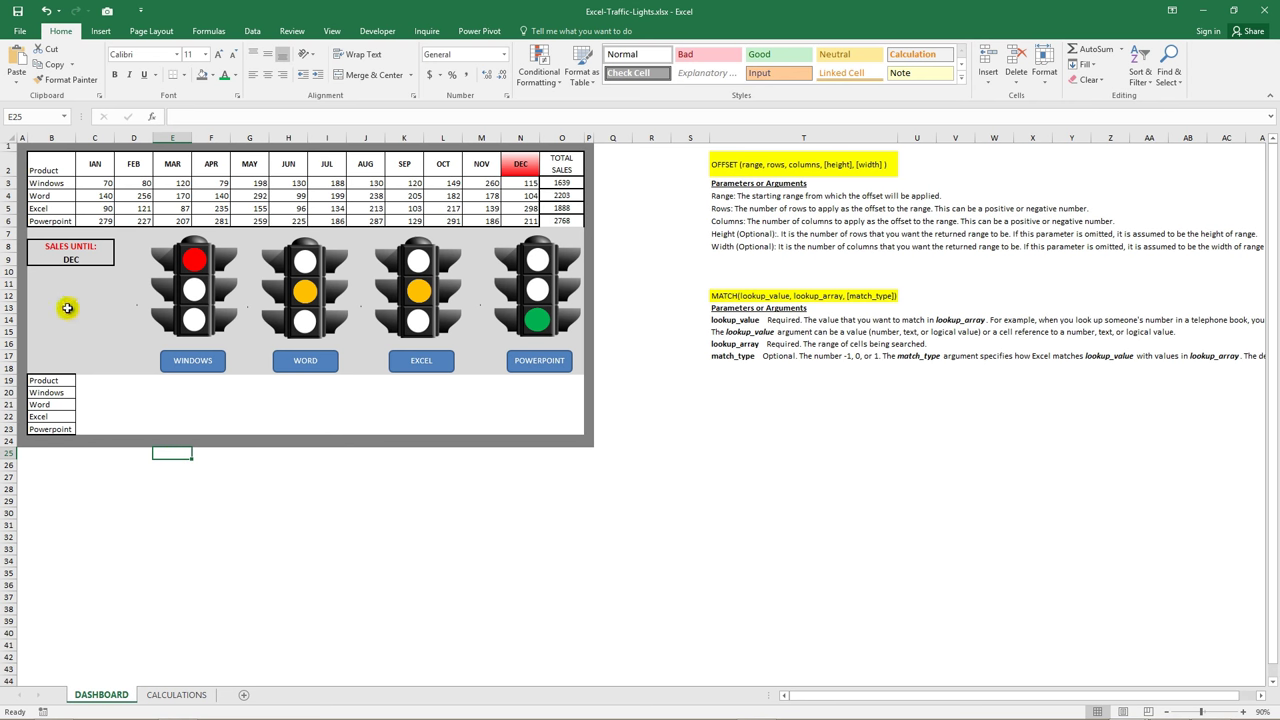
Pick JAN from the month dropdown in cell B9
click(100, 259)
click(117, 258)
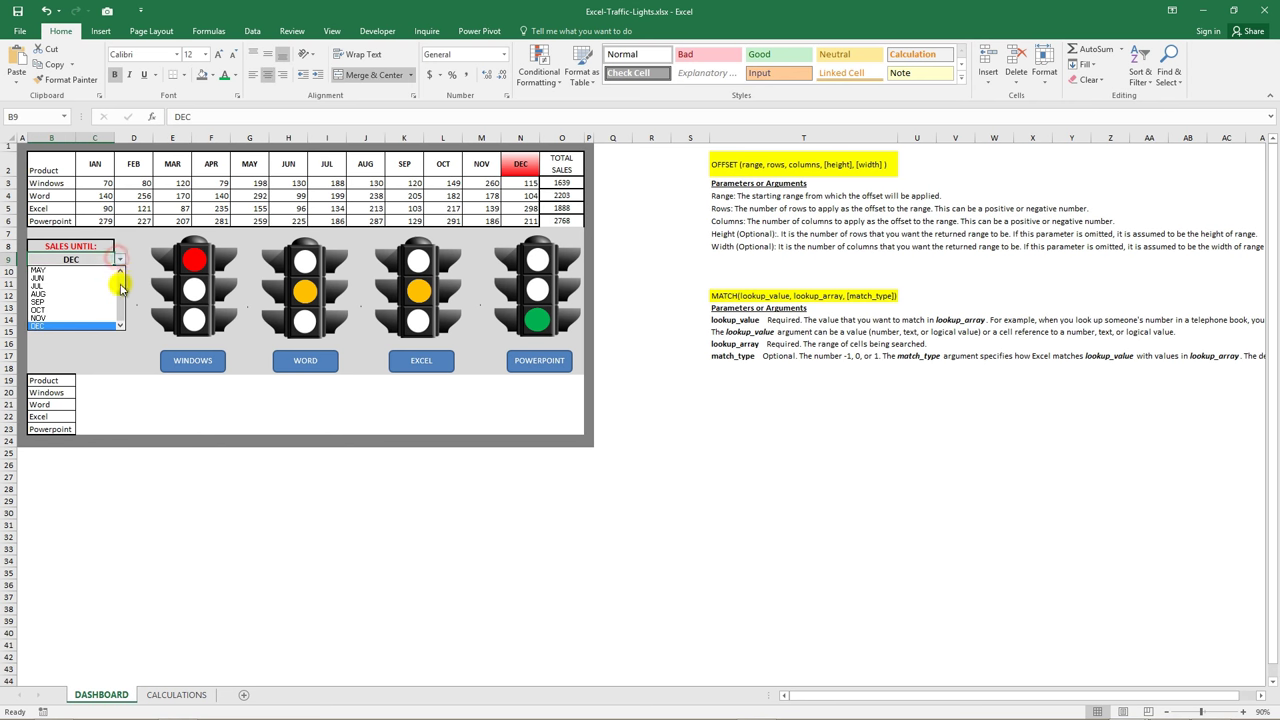
drag(121, 288, 123, 280)
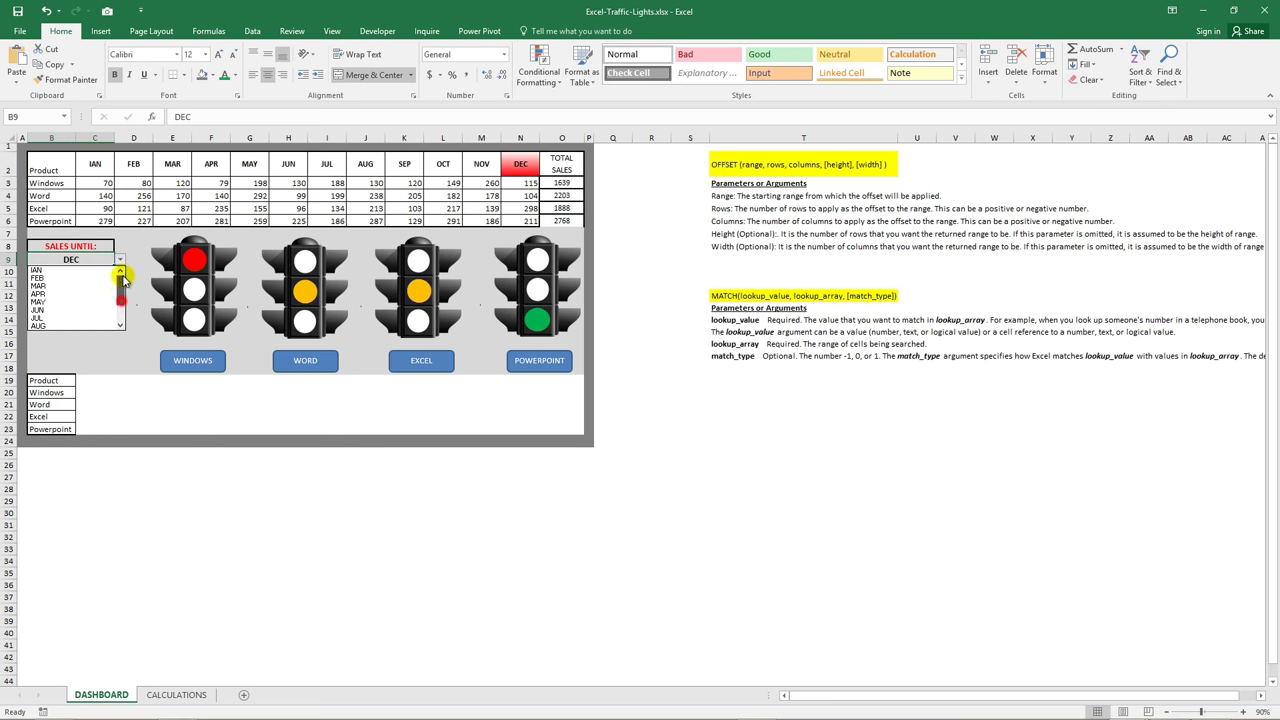
click(60, 271)
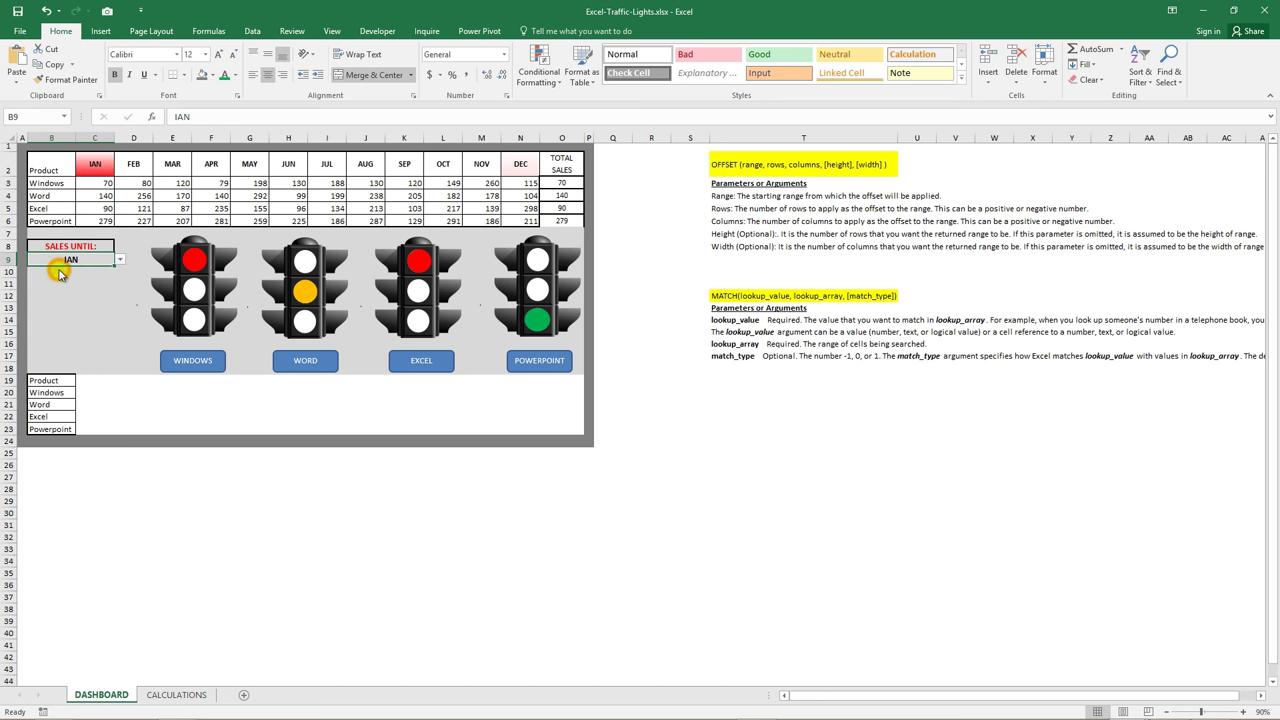
click(166, 456)
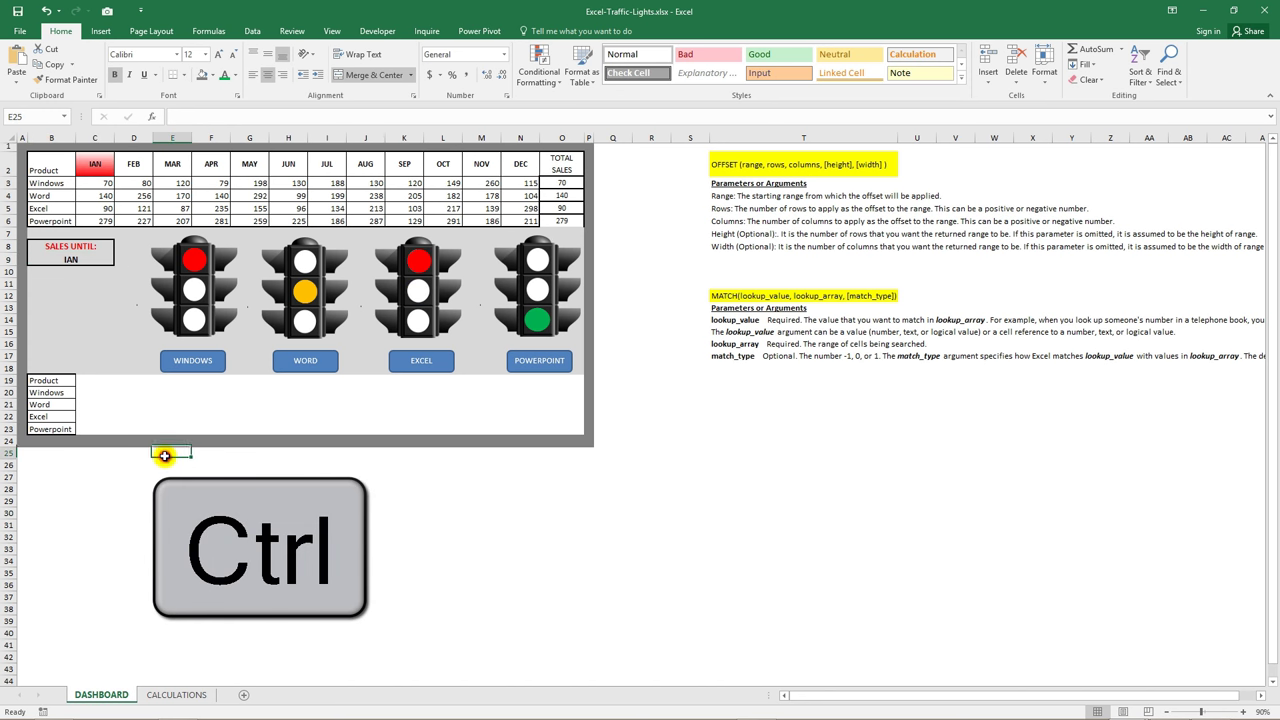
click(90, 382)
Merge each product row's empty cells in C19:F23 into one wide cell per row
drag(93, 382, 194, 381)
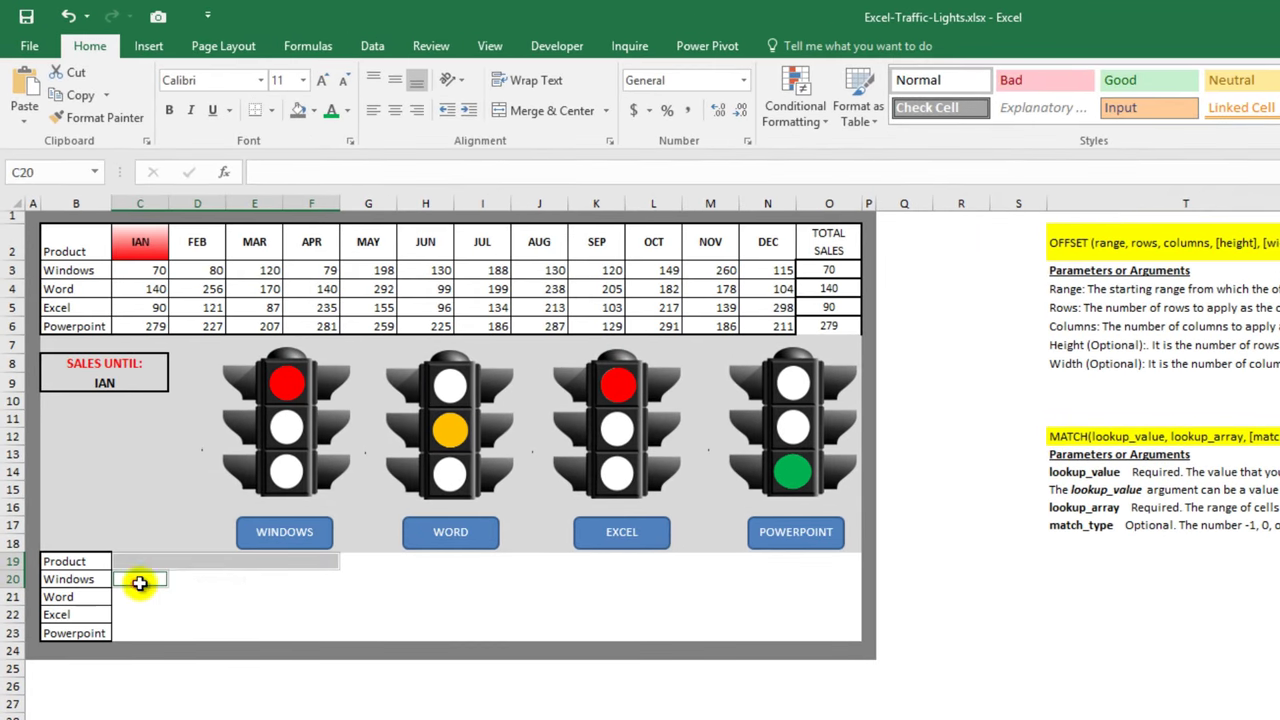
drag(91, 396, 187, 396)
drag(277, 583, 266, 591)
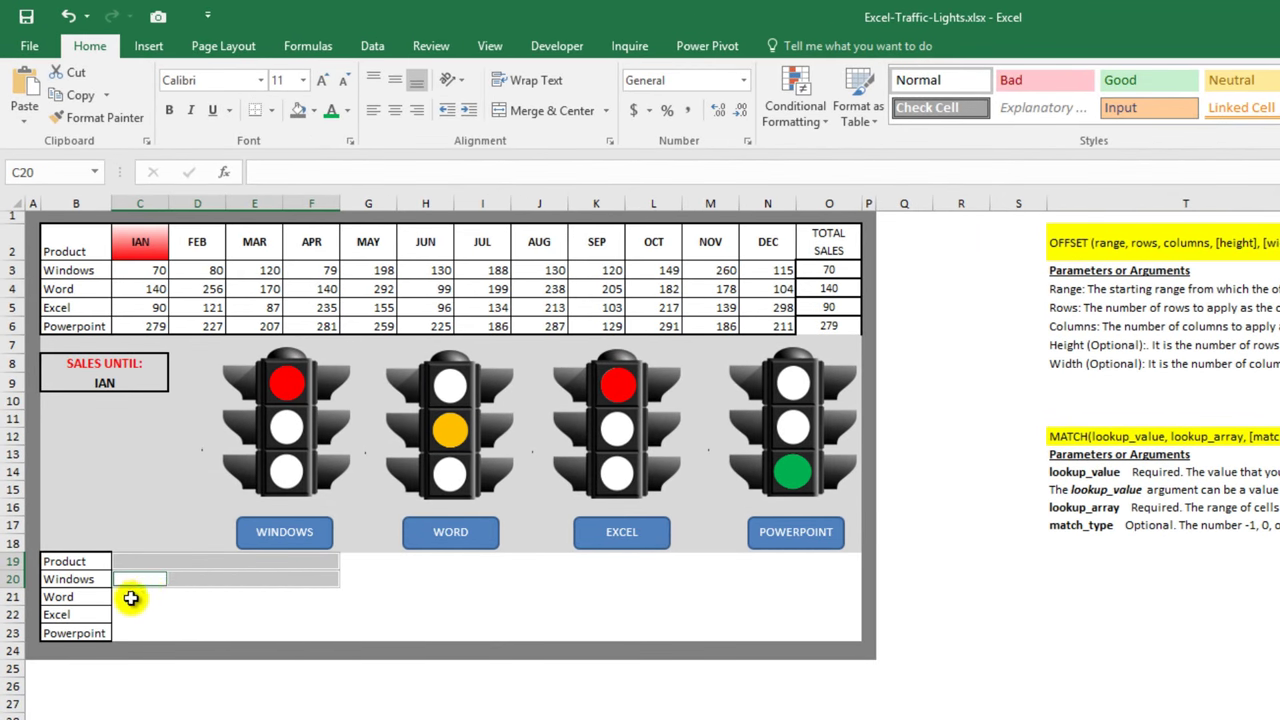
drag(131, 596, 272, 607)
drag(129, 614, 323, 611)
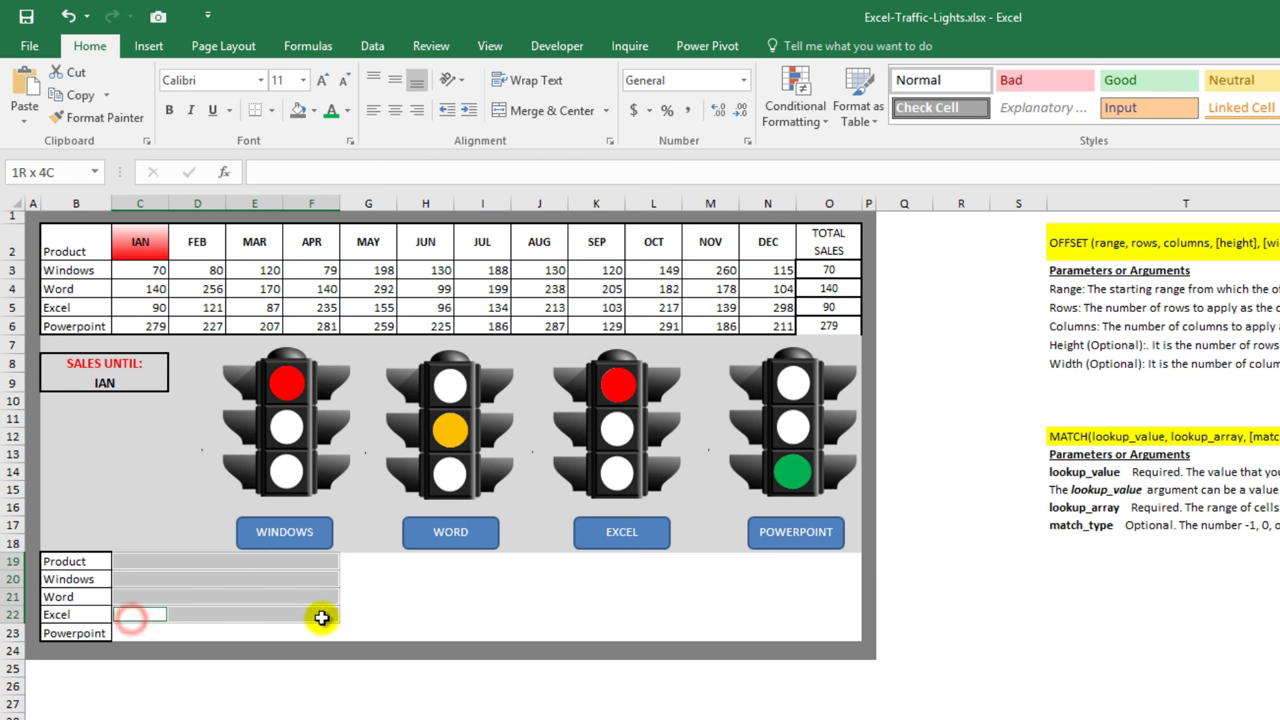
ctrl+click(131, 634)
drag(193, 634, 318, 632)
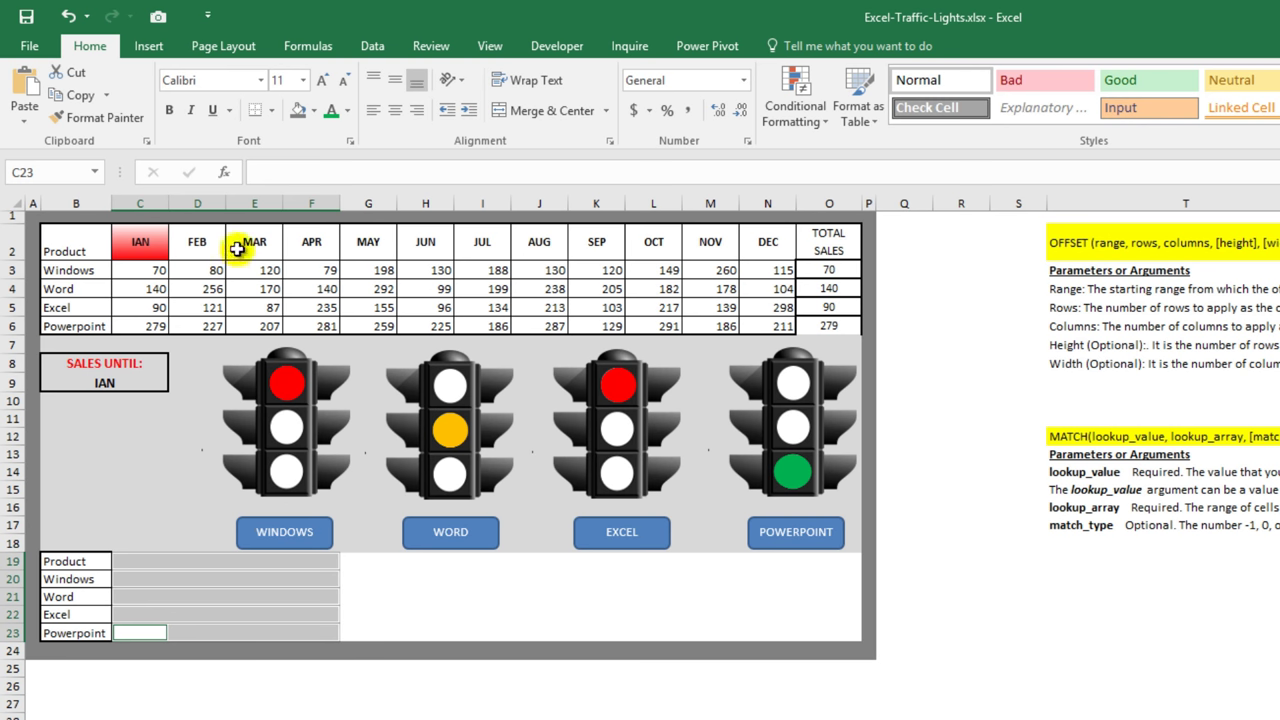
click(526, 112)
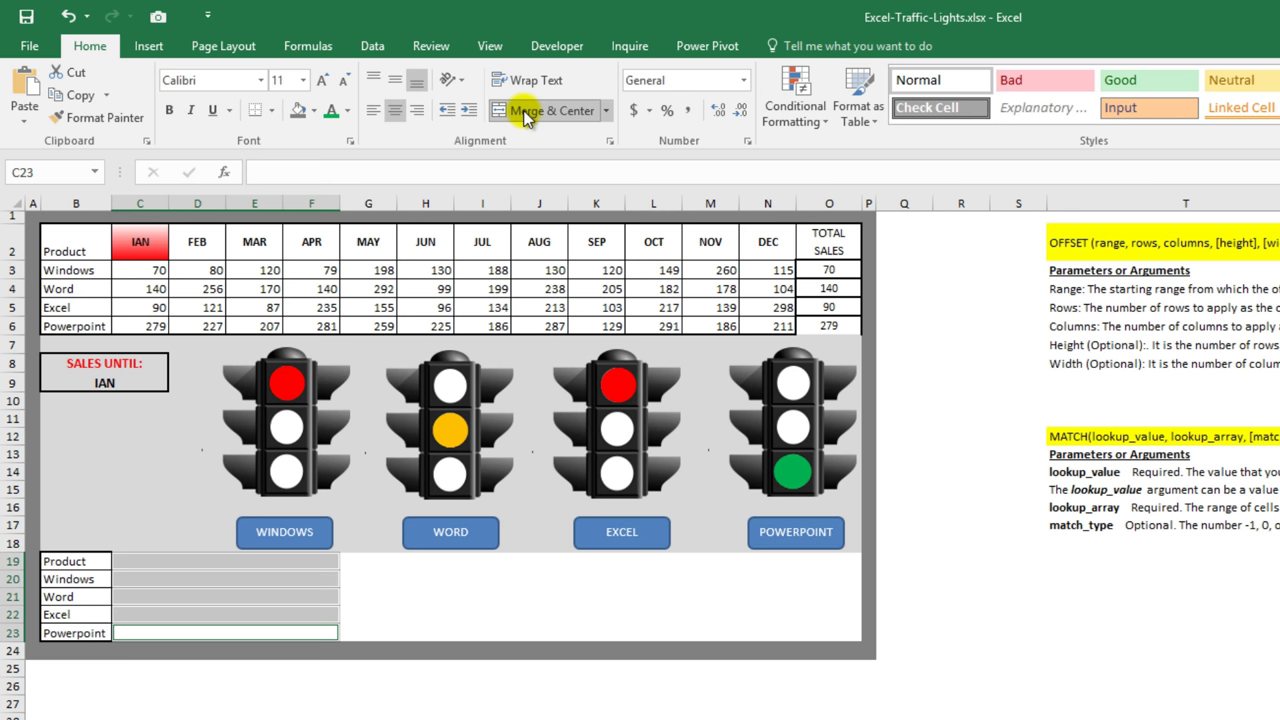
Merge each row of H19:K23 into a single cell, then select the Windows merged cell C20
click(435, 565)
drag(435, 567, 574, 565)
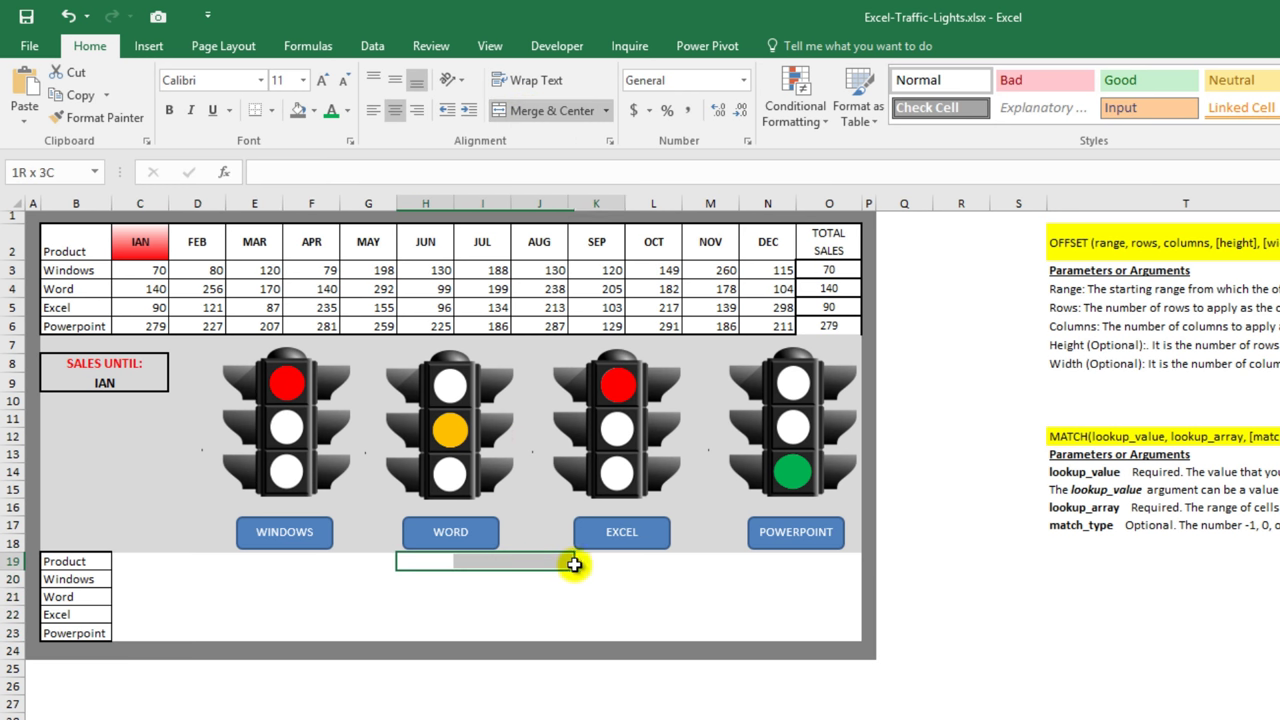
drag(418, 580, 586, 580)
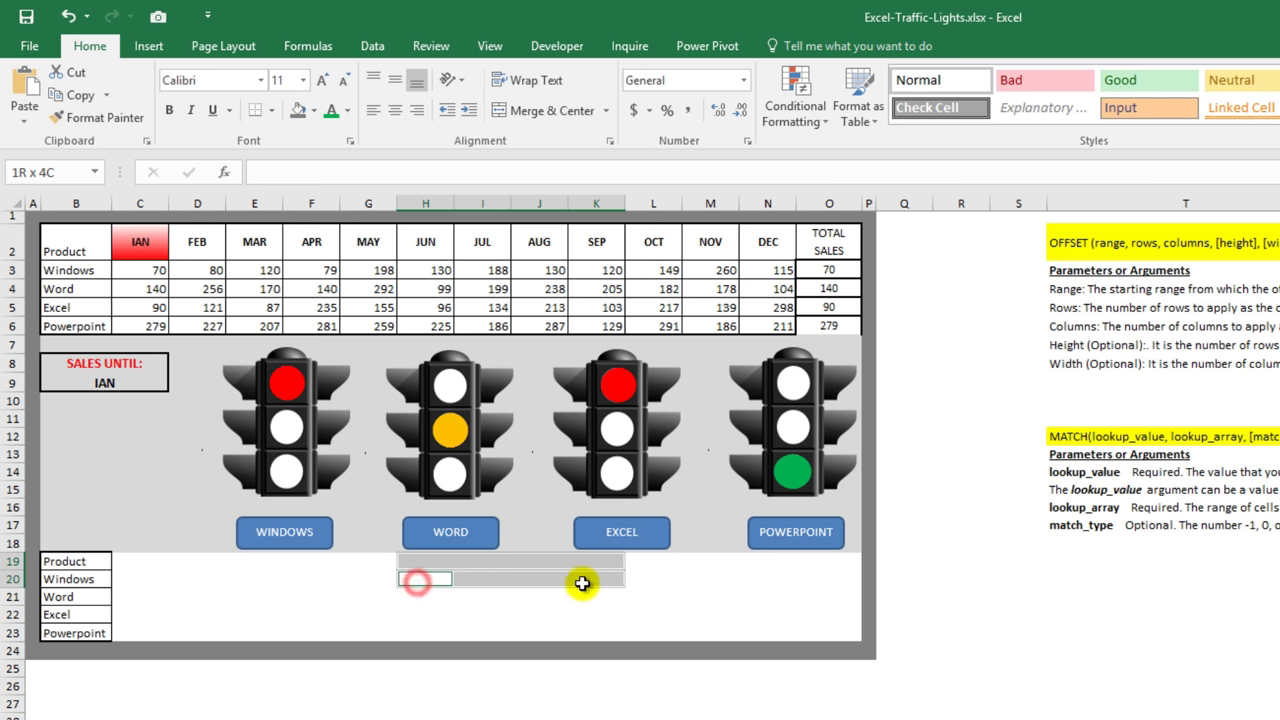
drag(412, 597, 586, 594)
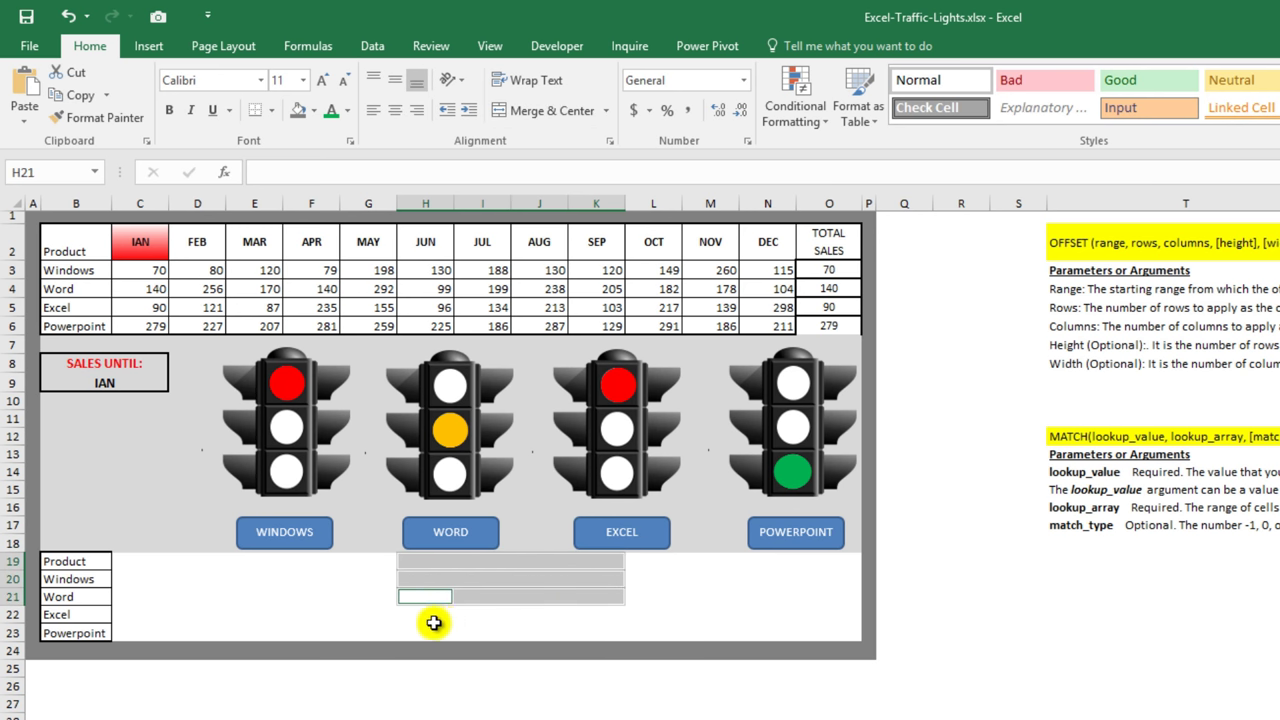
drag(420, 615, 590, 617)
drag(418, 632, 592, 632)
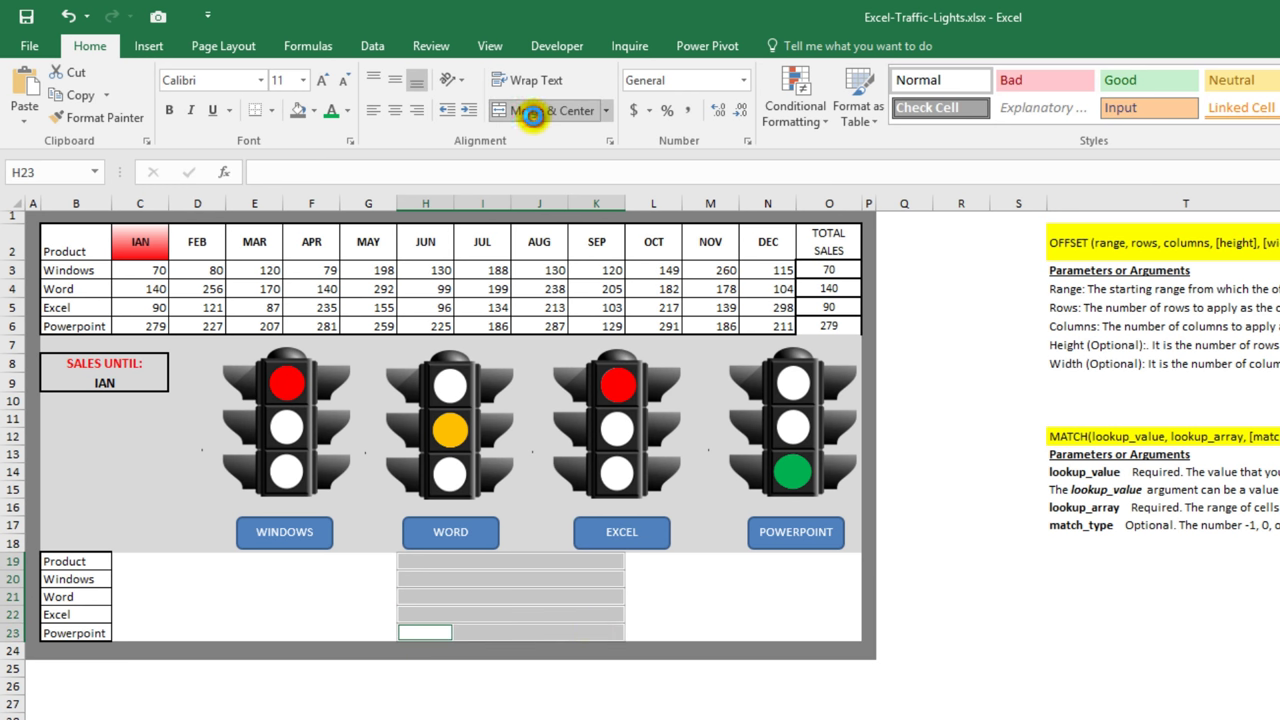
click(535, 115)
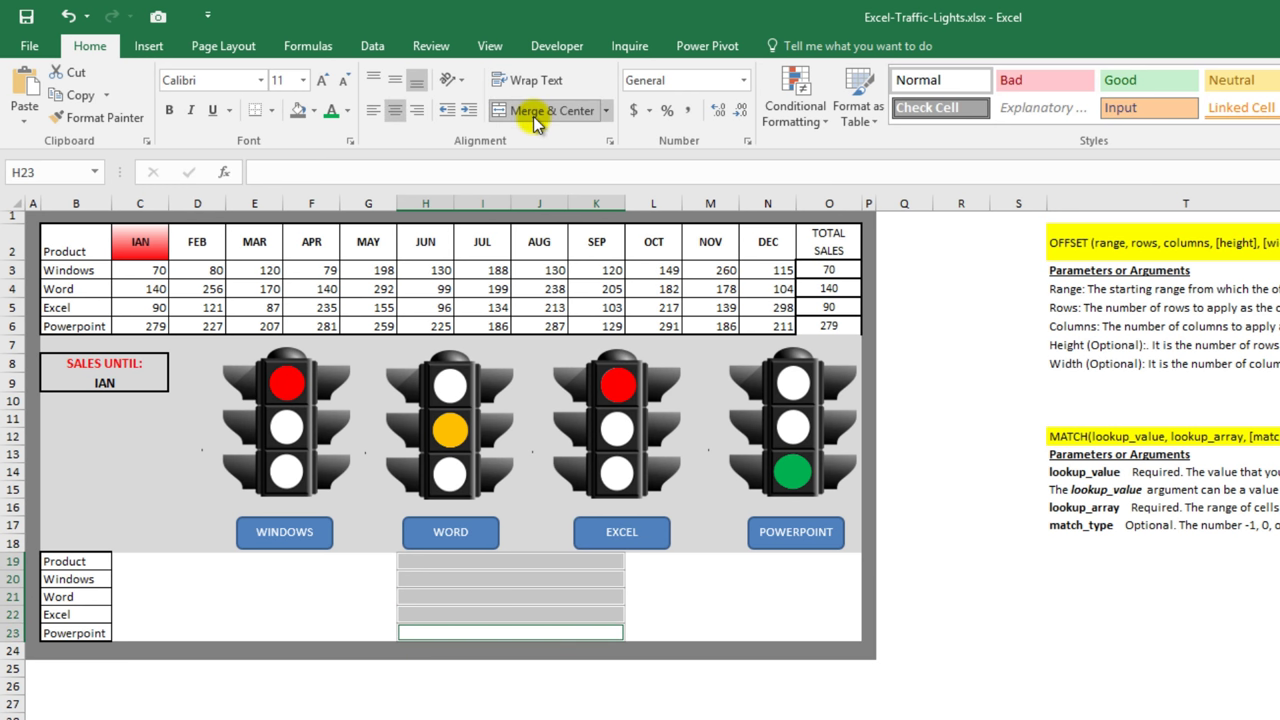
click(153, 561)
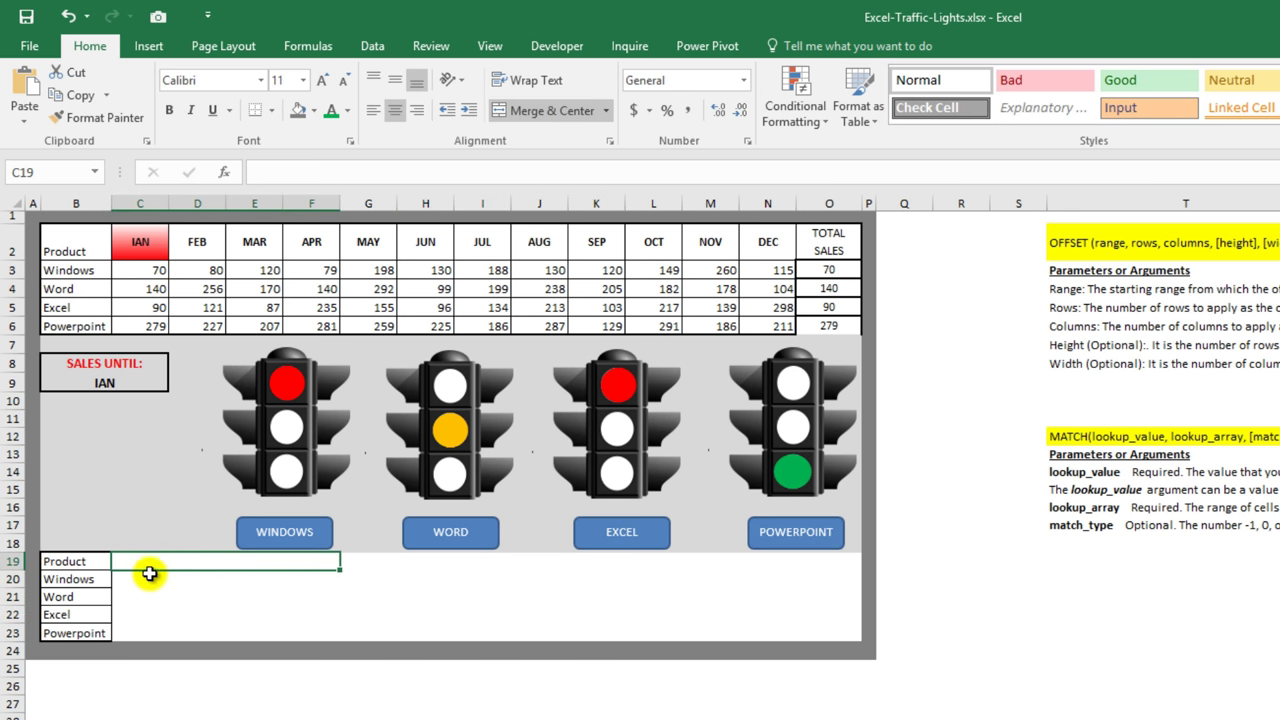
click(149, 577)
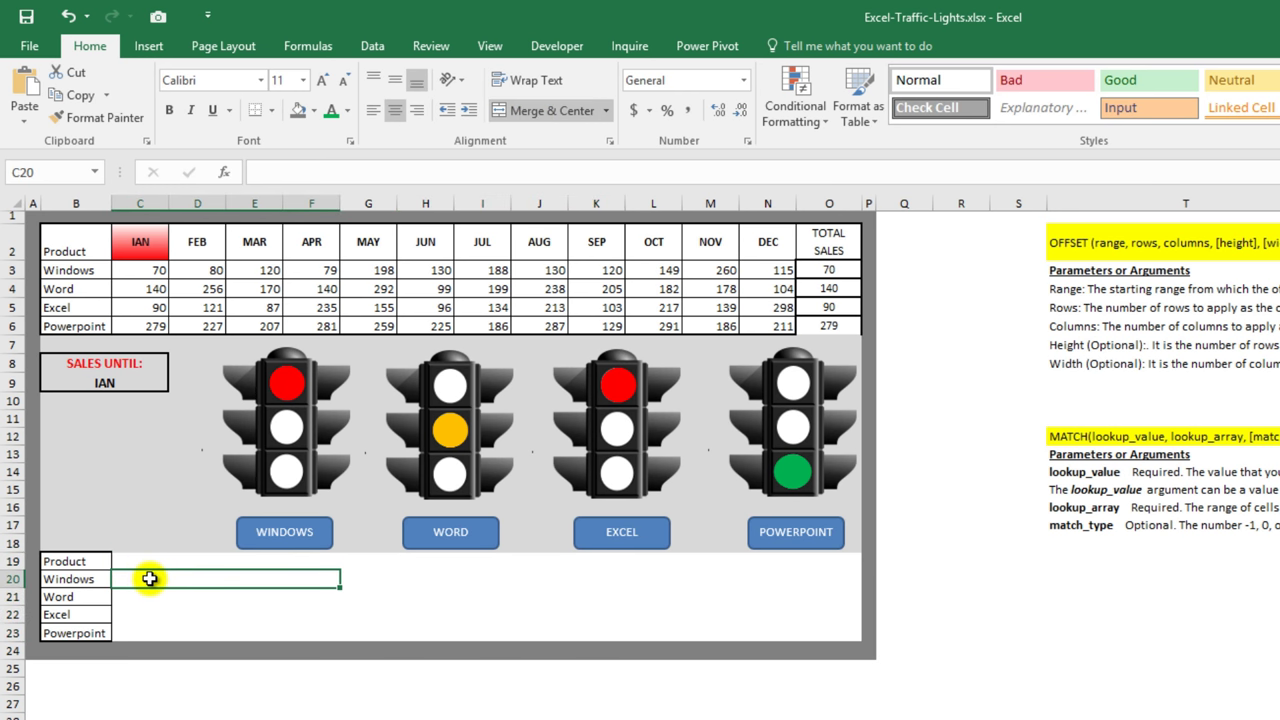
click(145, 47)
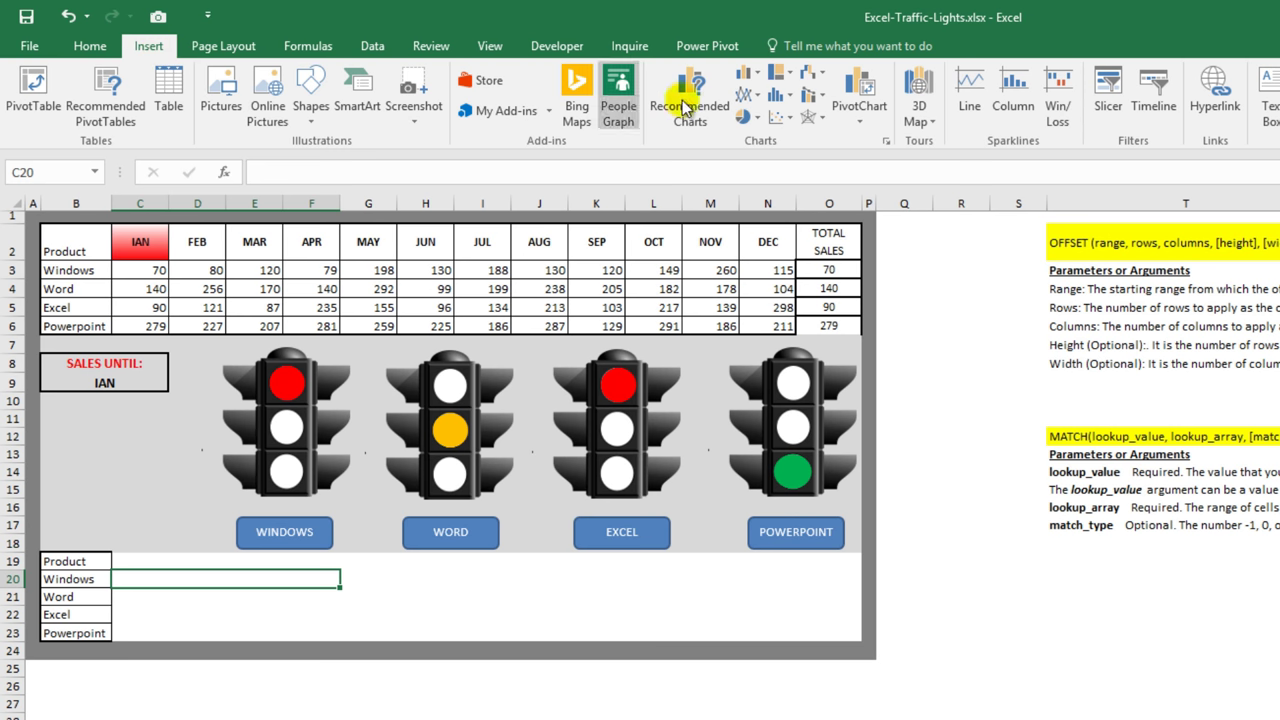
Insert a line sparkline of Windows sales C3:N3 into merged cell C20
click(962, 105)
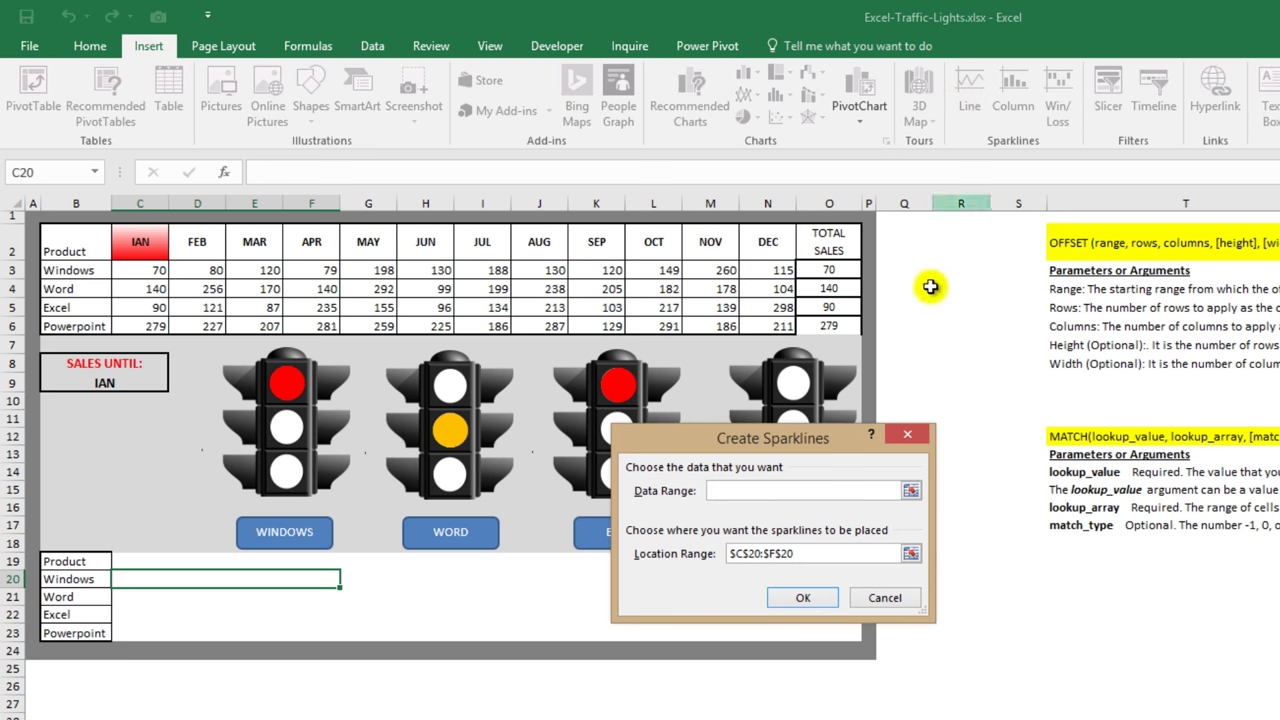
click(910, 490)
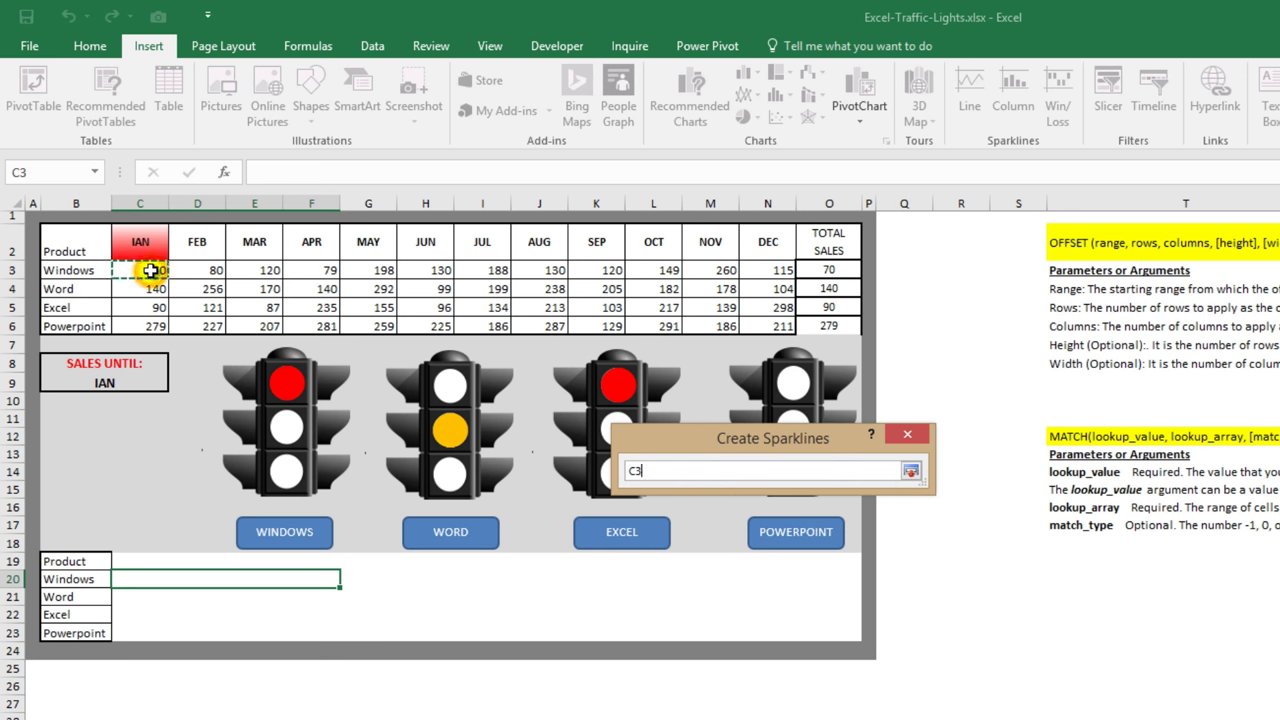
drag(150, 270, 776, 269)
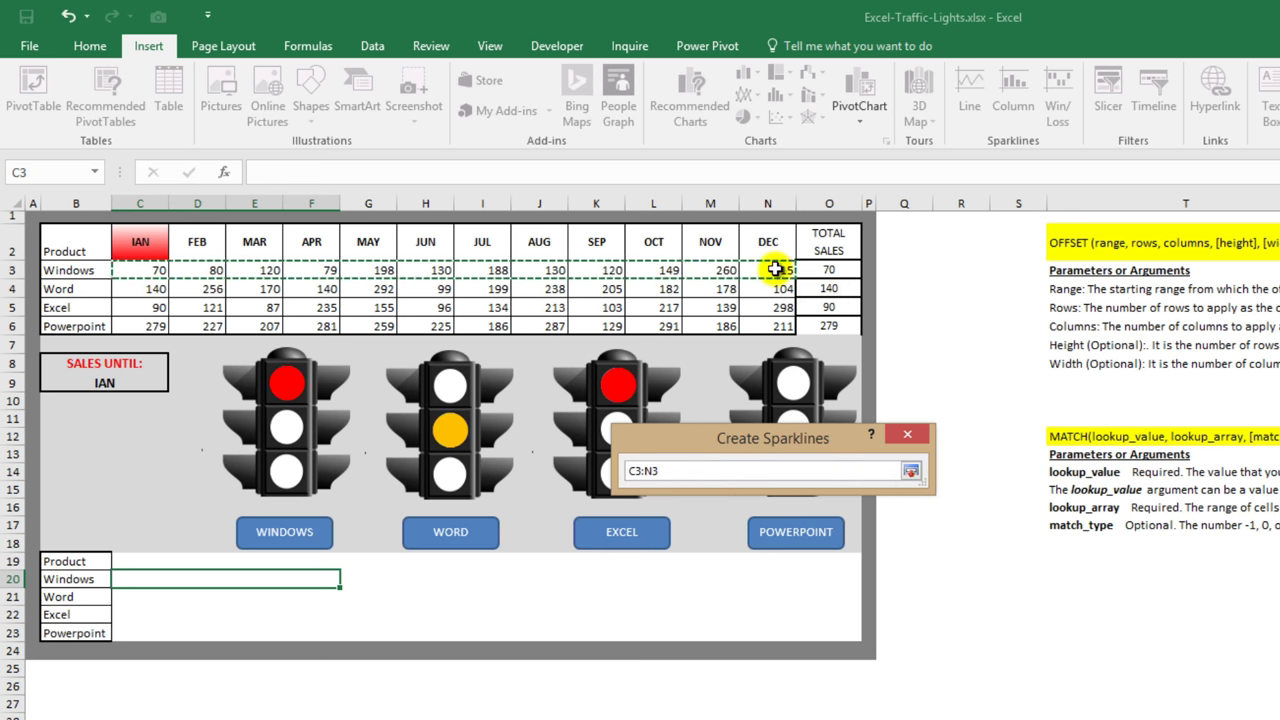
click(910, 470)
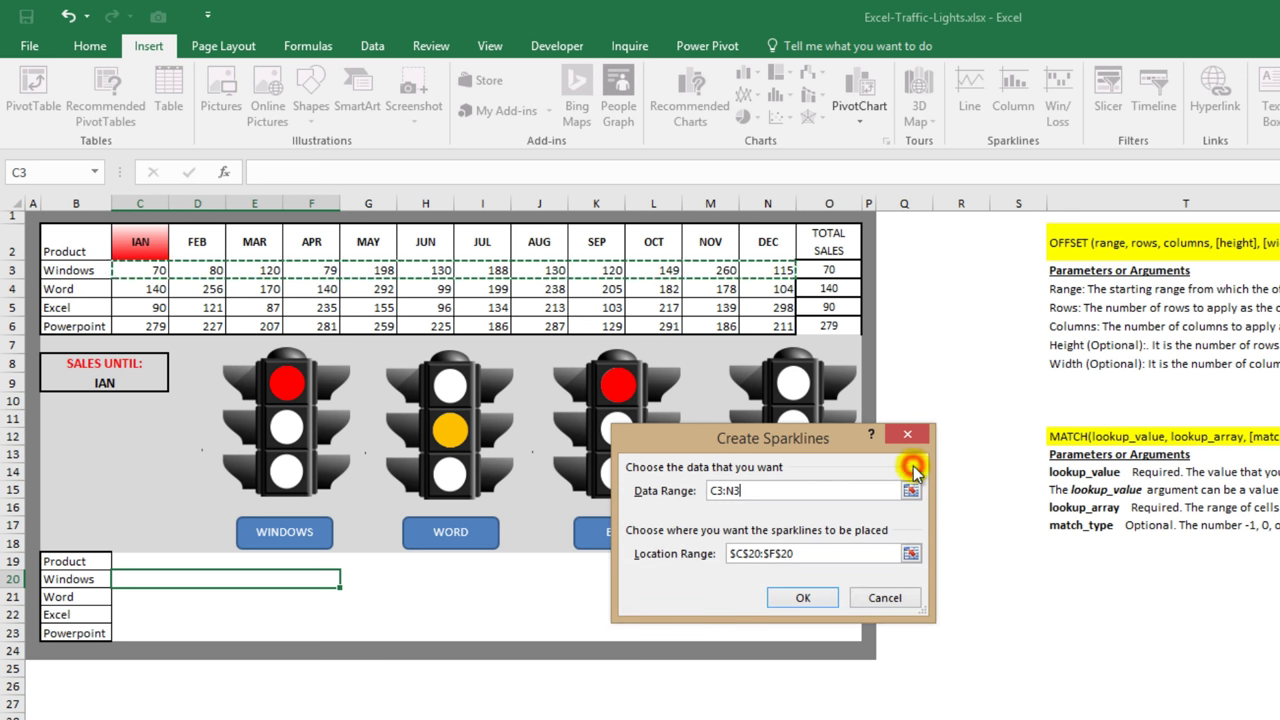
click(910, 553)
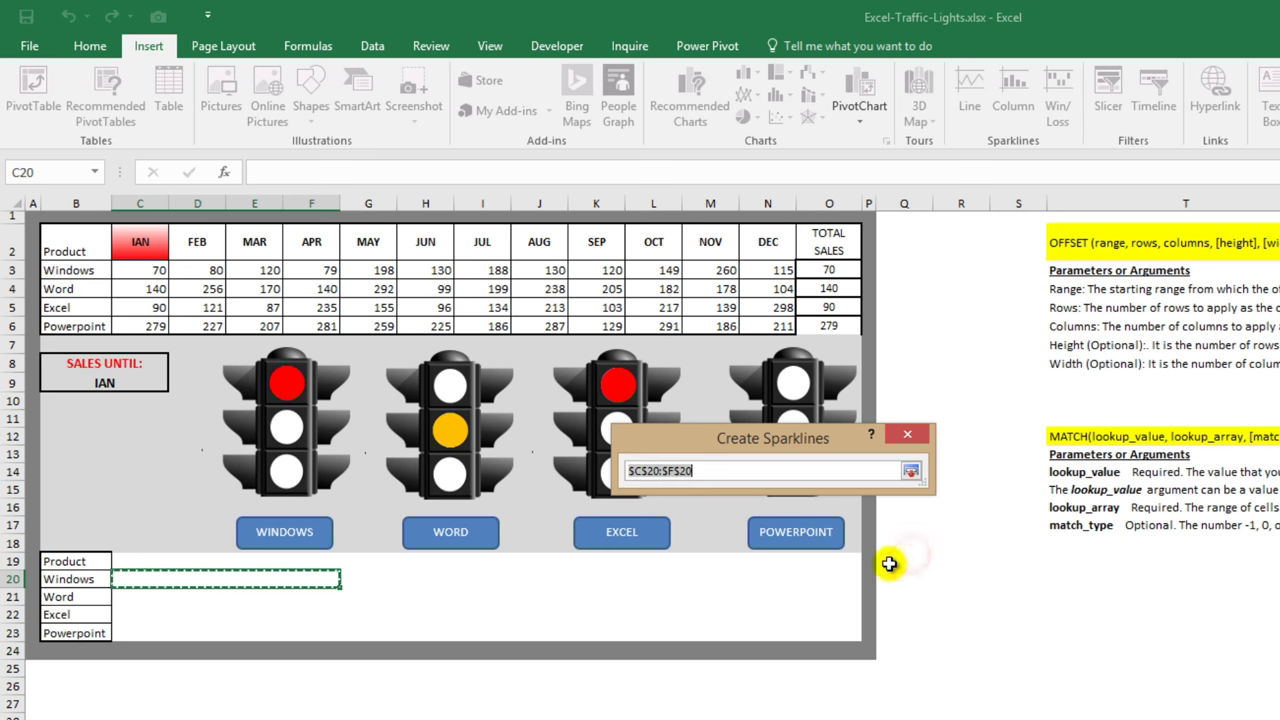
click(175, 580)
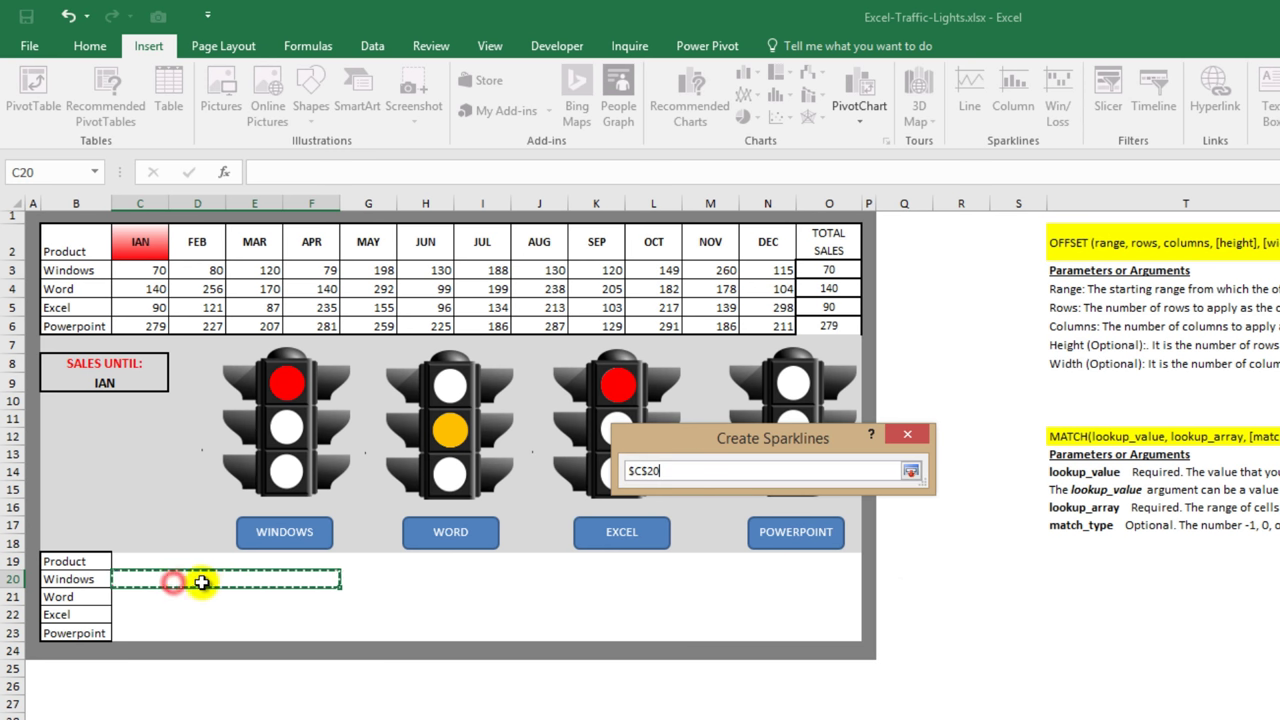
click(910, 470)
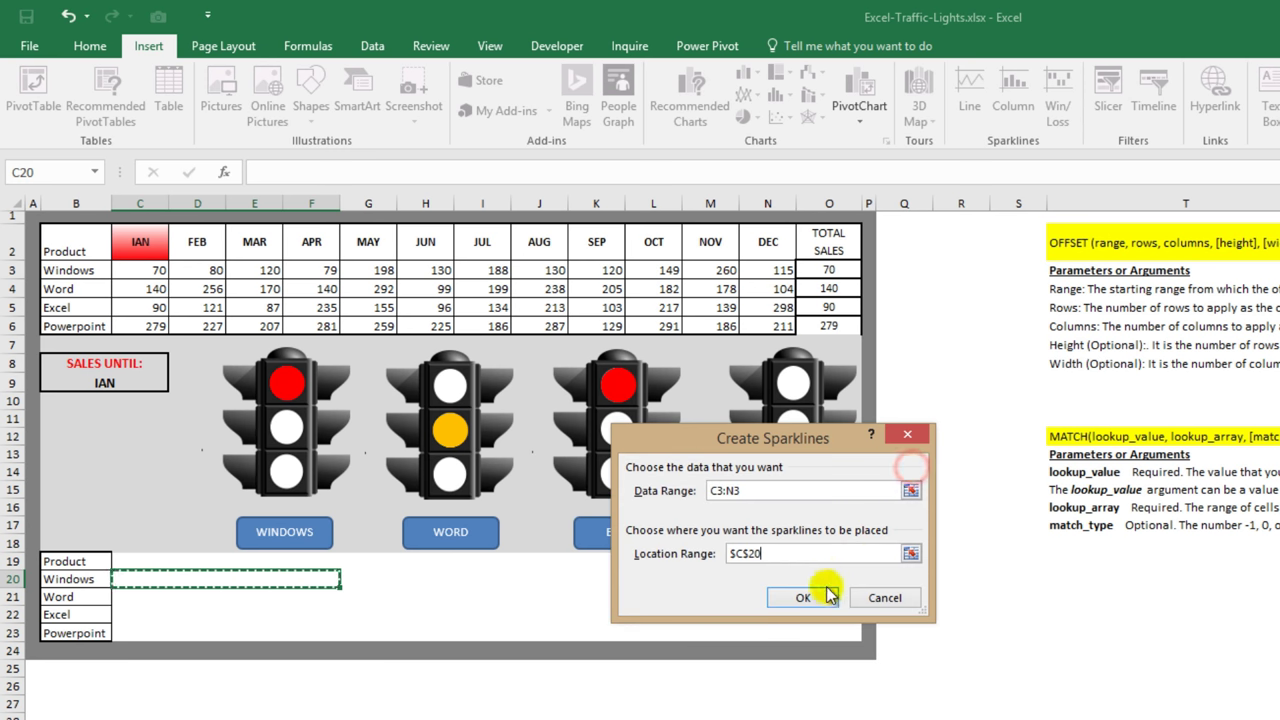
click(818, 595)
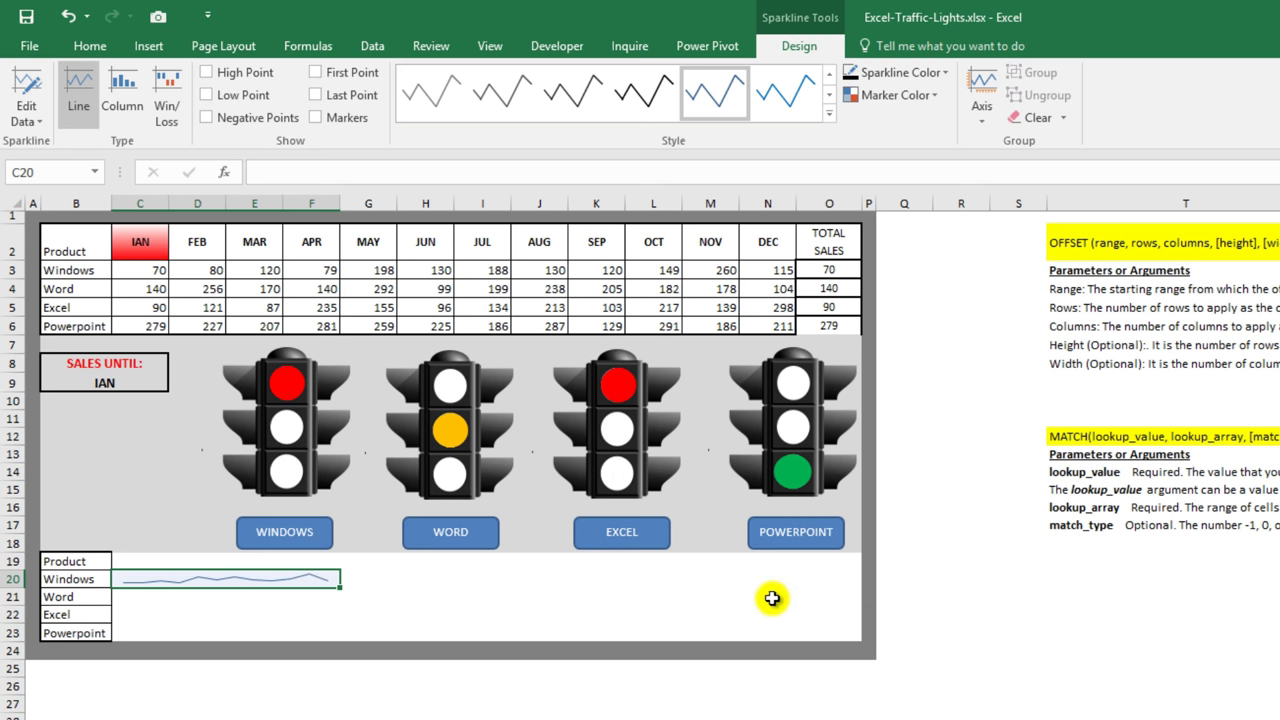
click(149, 596)
Add a line sparkline of Word sales C4:N4 in cell C21
click(148, 46)
click(1008, 100)
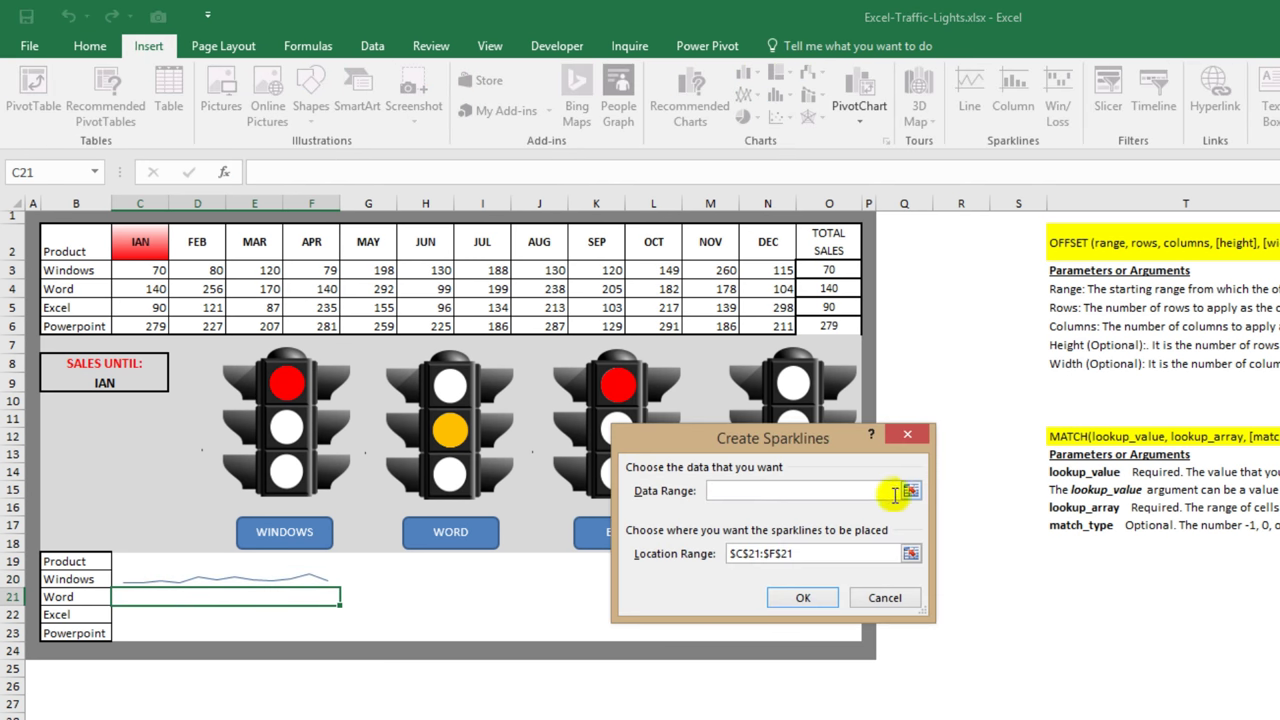
click(910, 490)
drag(140, 288, 771, 289)
click(913, 478)
click(910, 553)
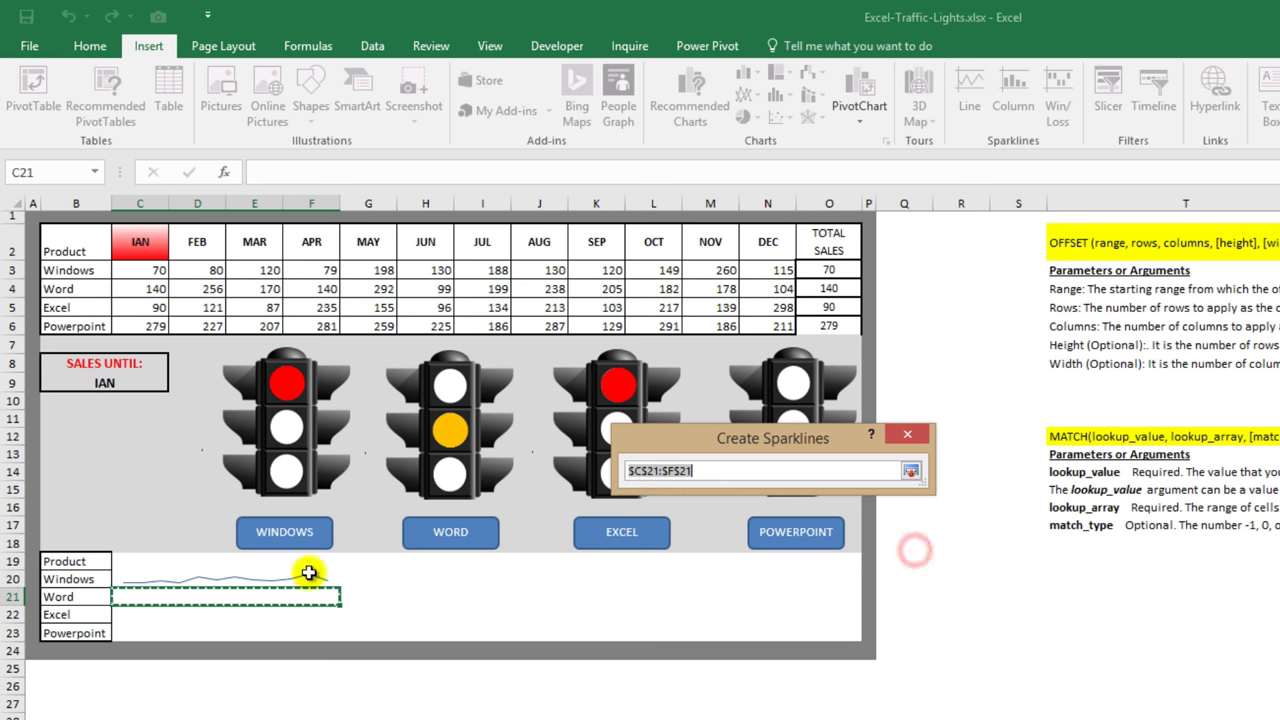
click(132, 598)
click(911, 546)
click(800, 672)
Add a line sparkline of Excel sales C5:N5 in cell C22
click(137, 619)
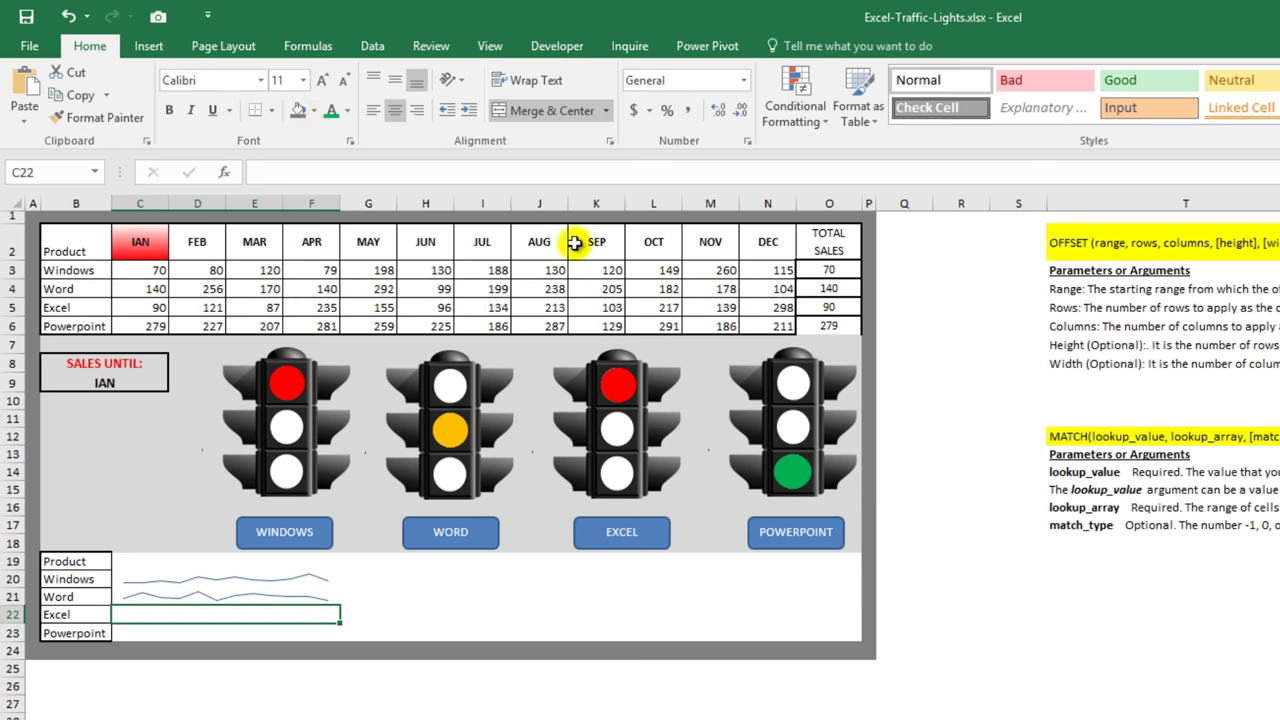
click(148, 46)
click(1013, 100)
click(910, 490)
drag(142, 307, 771, 308)
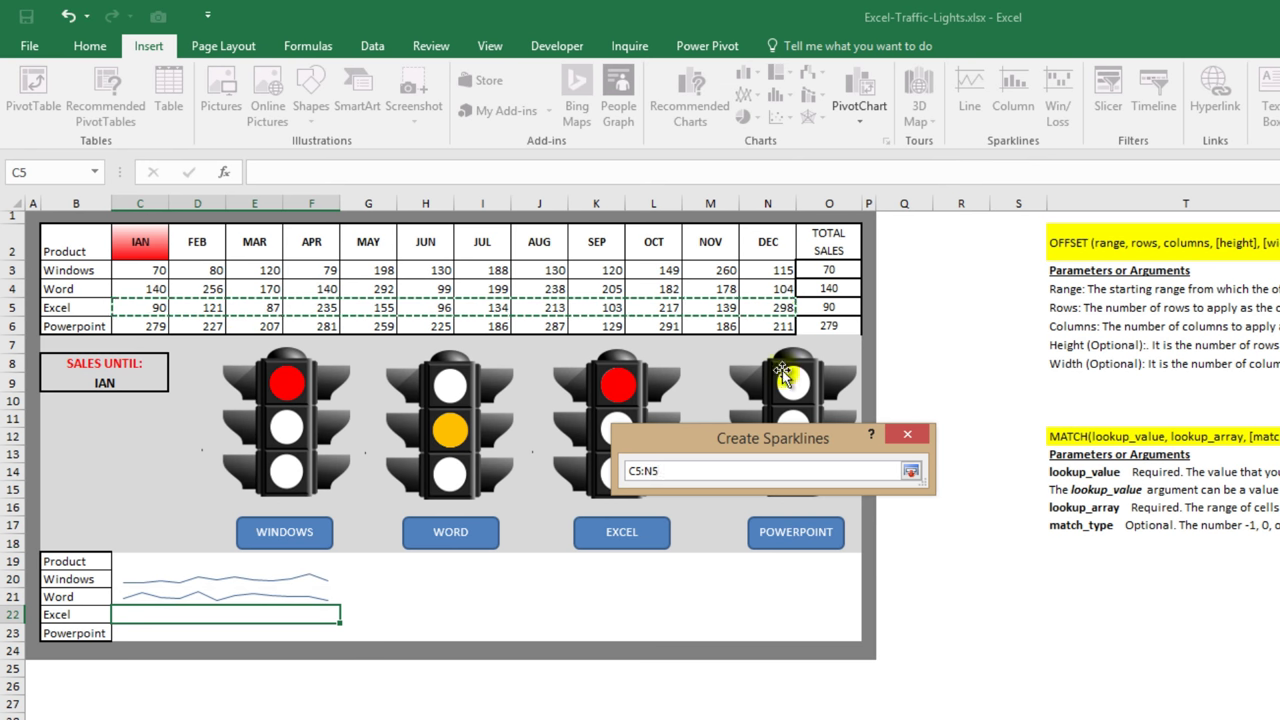
click(910, 470)
click(910, 553)
click(145, 612)
click(912, 470)
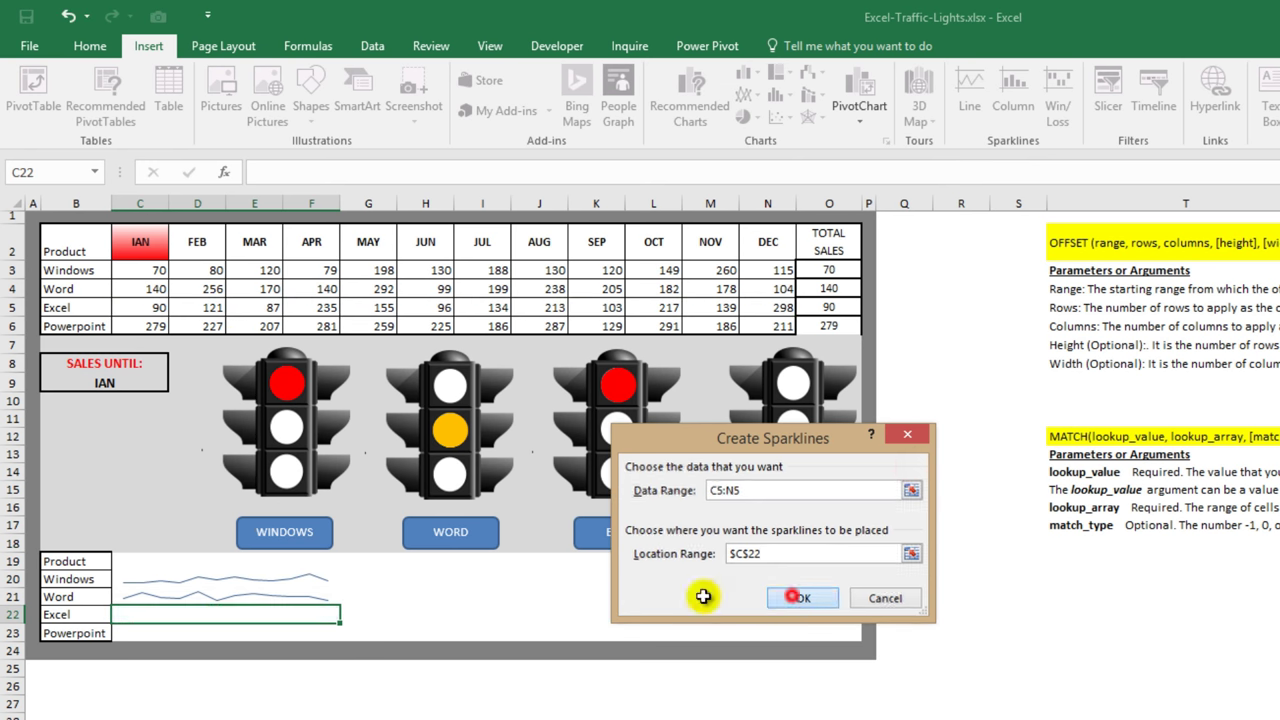
click(800, 672)
Add a line sparkline of Powerpoint sales C6:N6 in cell C23
click(140, 632)
click(148, 46)
click(968, 100)
click(910, 490)
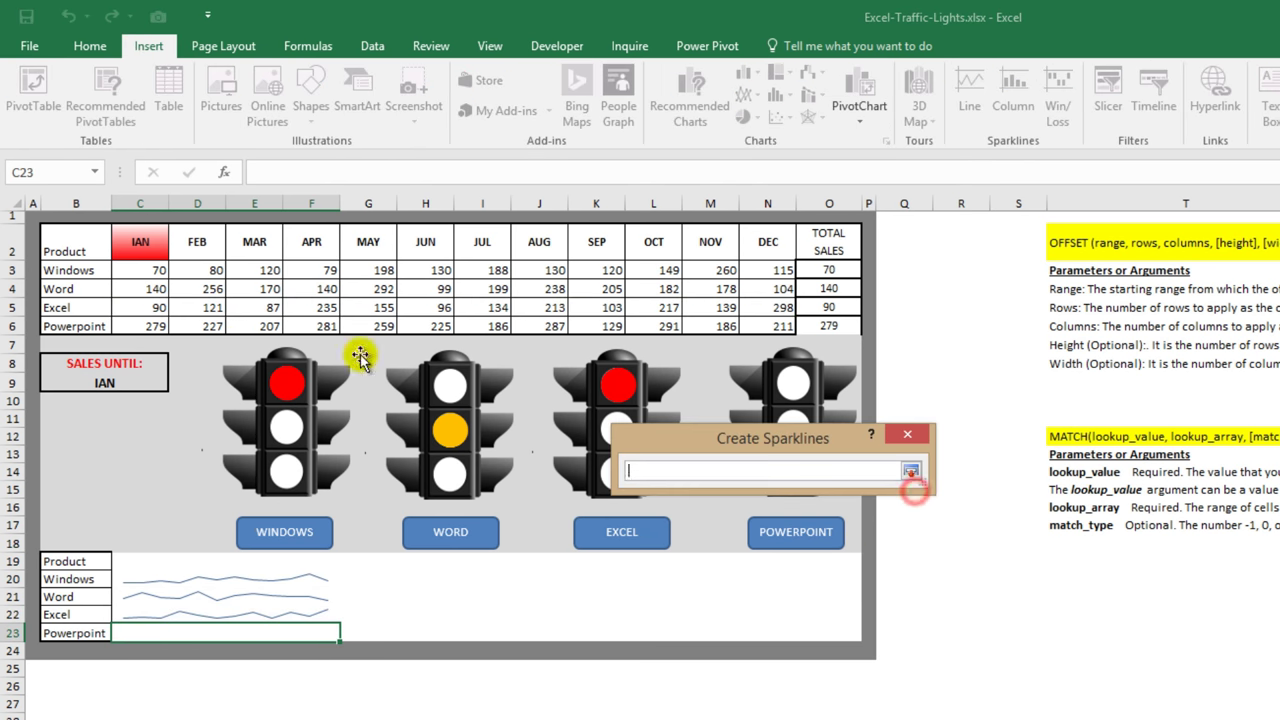
drag(148, 325, 771, 325)
click(912, 470)
click(910, 553)
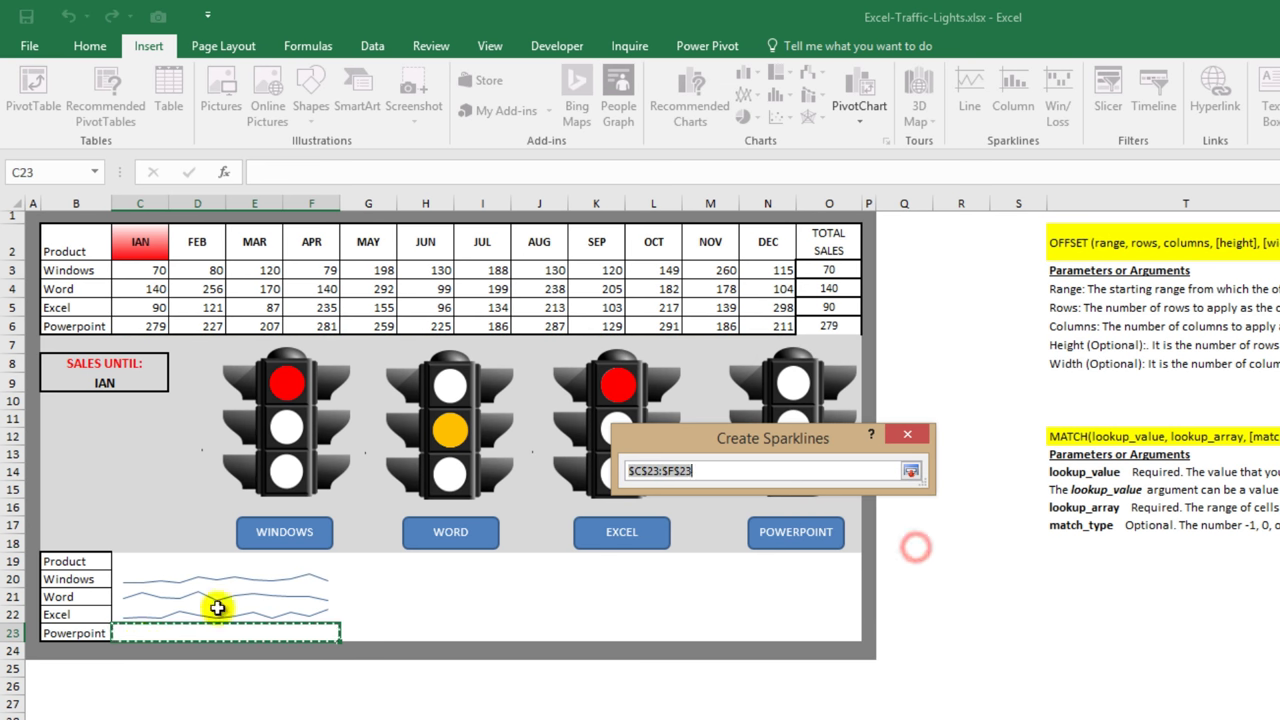
click(140, 632)
click(912, 470)
click(803, 597)
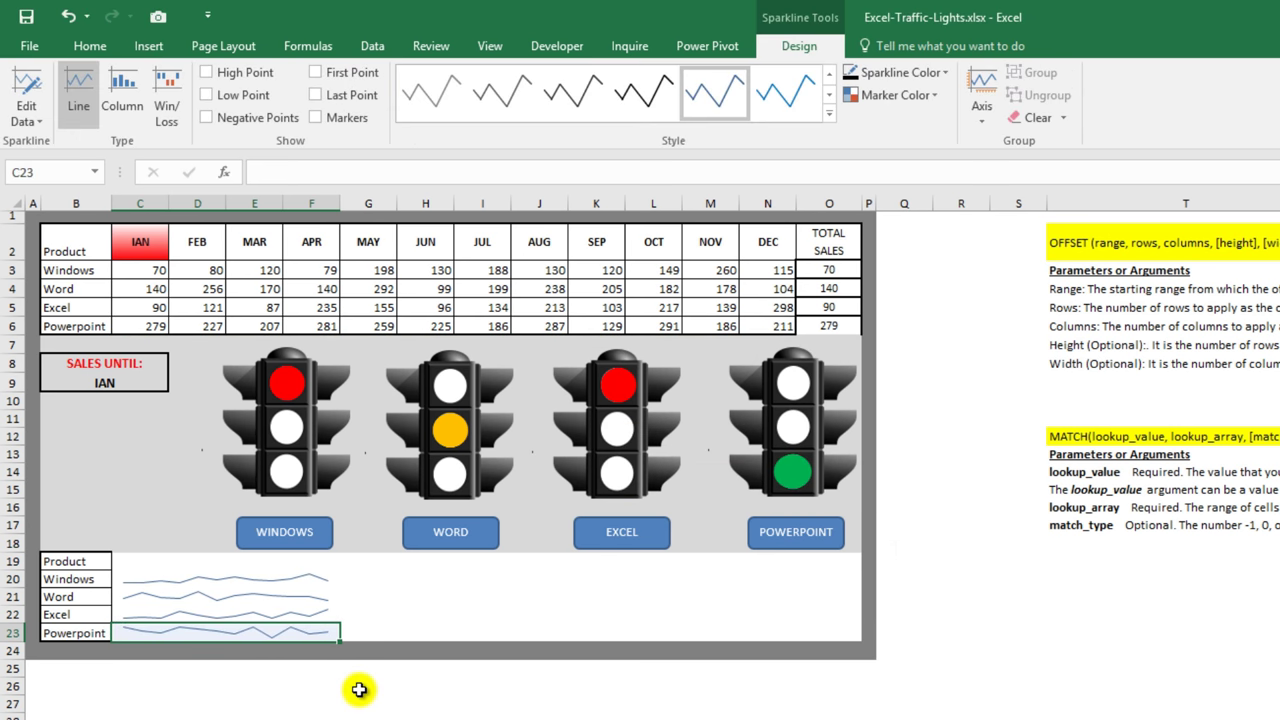
click(359, 689)
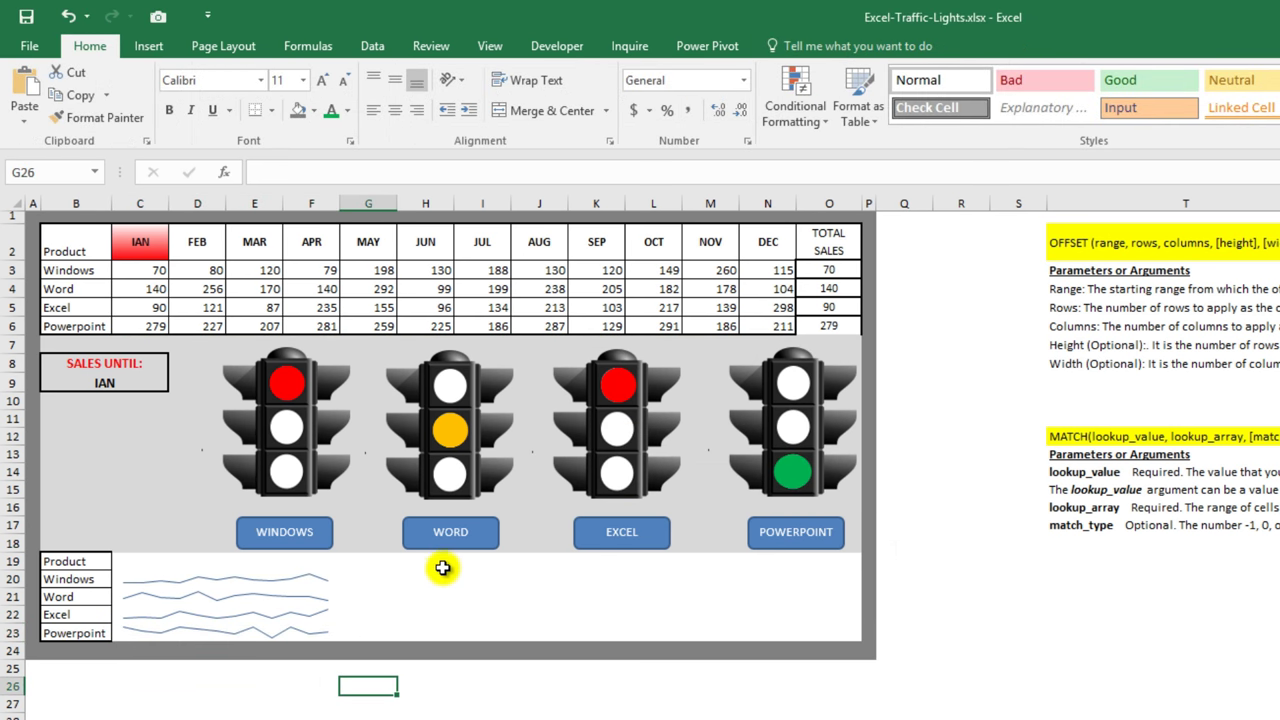
click(440, 578)
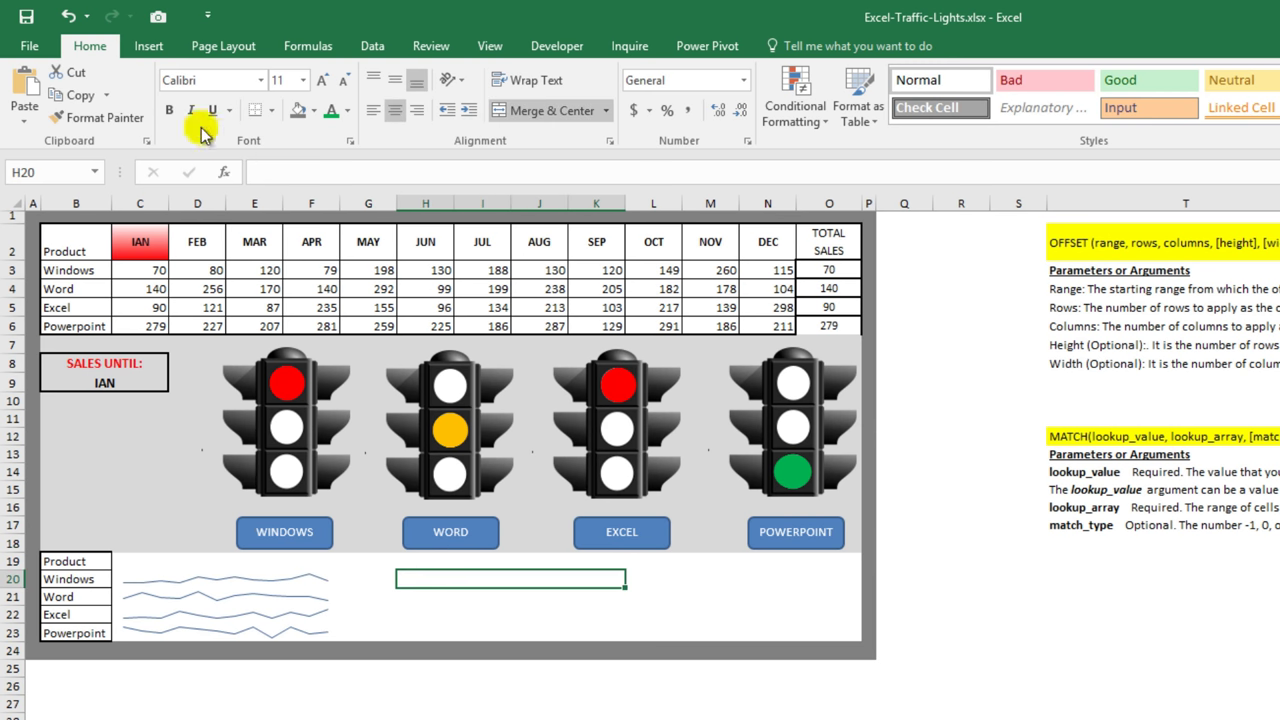
Create a column sparkline from Windows sales C3:N3 located in merged cell H20
click(148, 46)
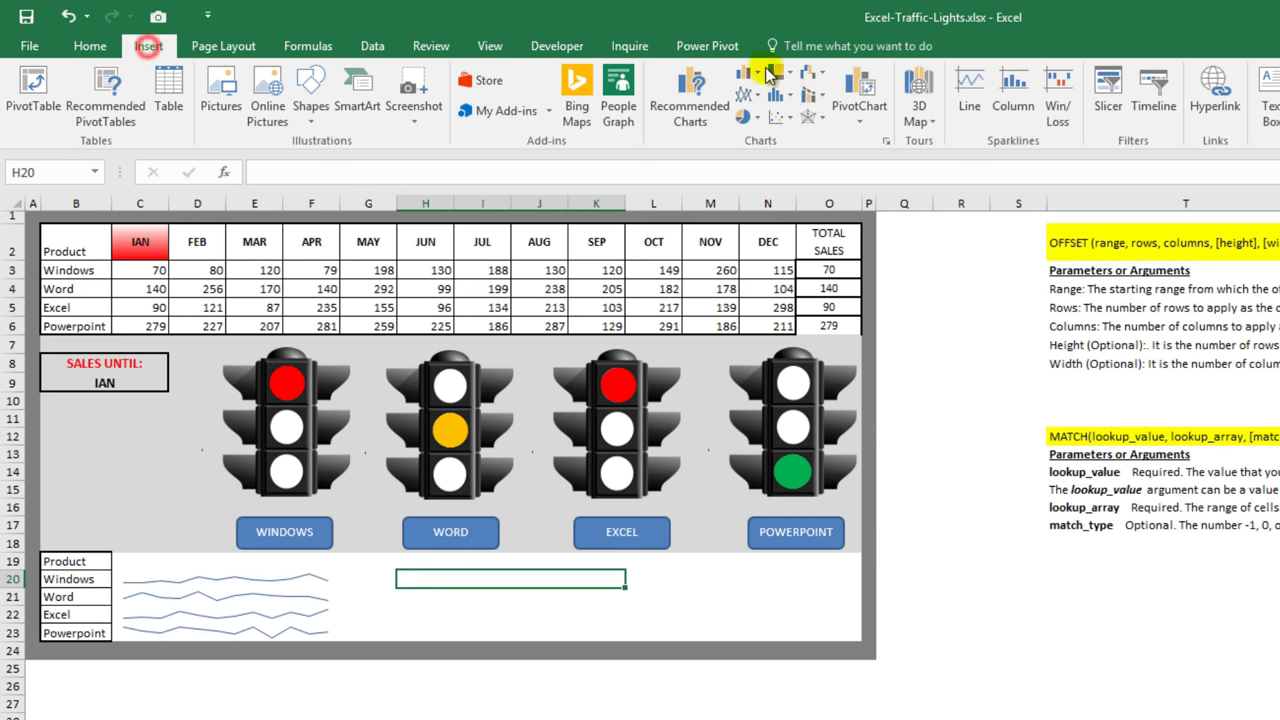
click(1015, 95)
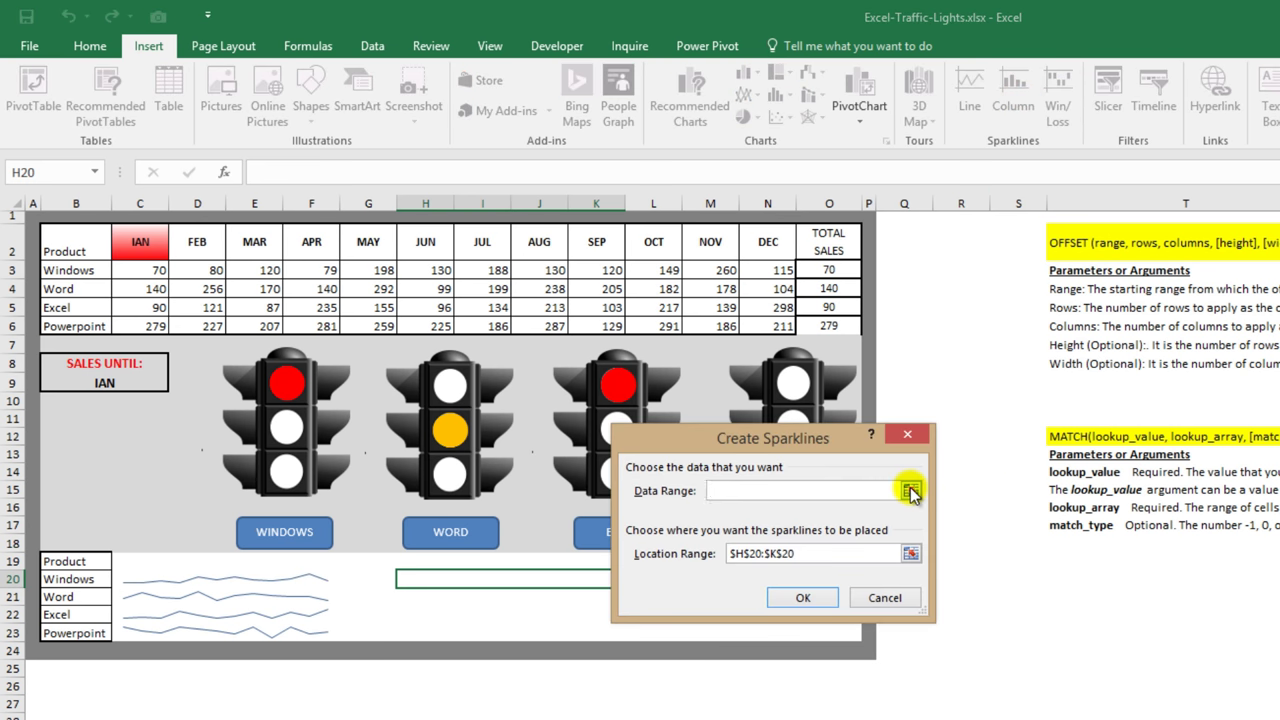
click(911, 491)
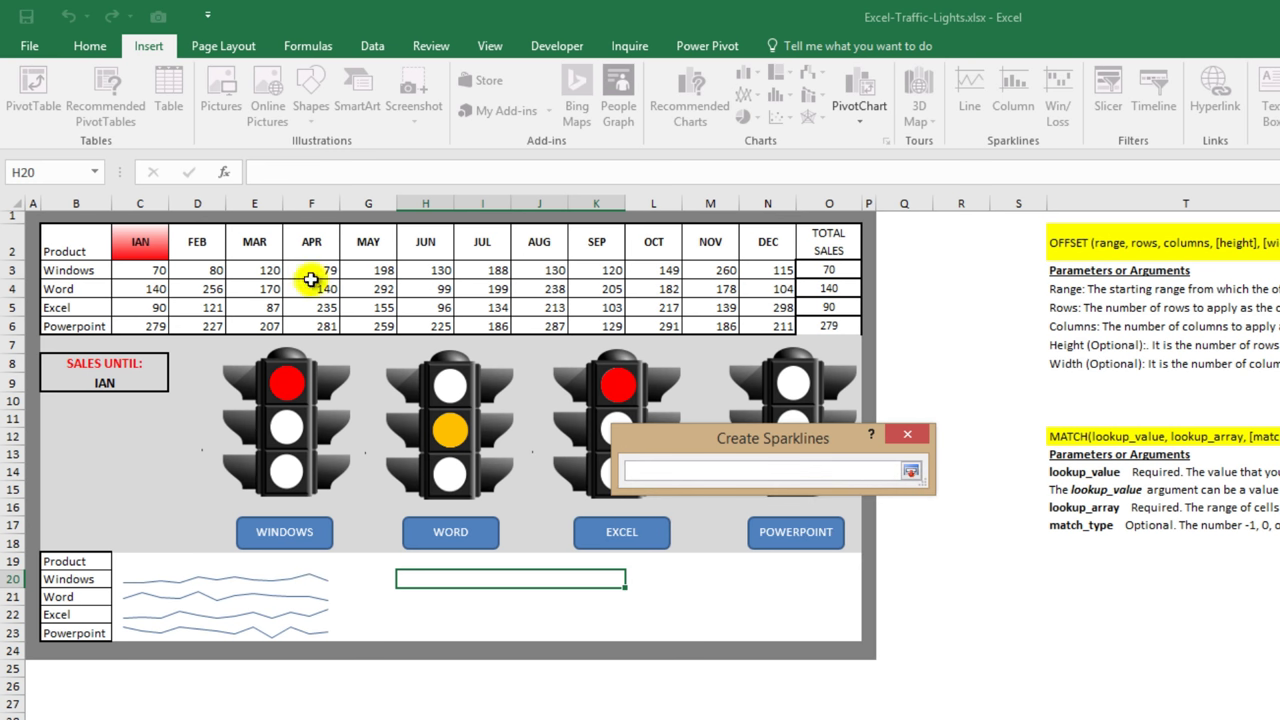
drag(143, 271, 765, 274)
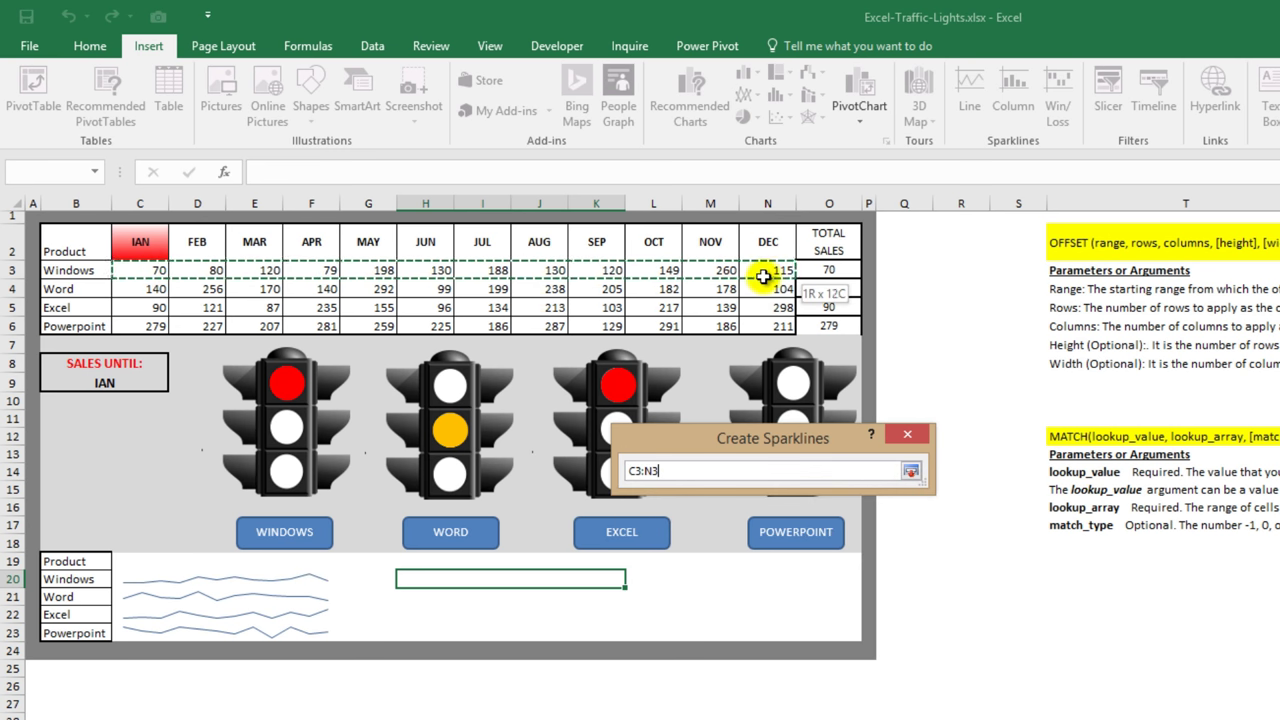
click(913, 471)
key(BackSpace)
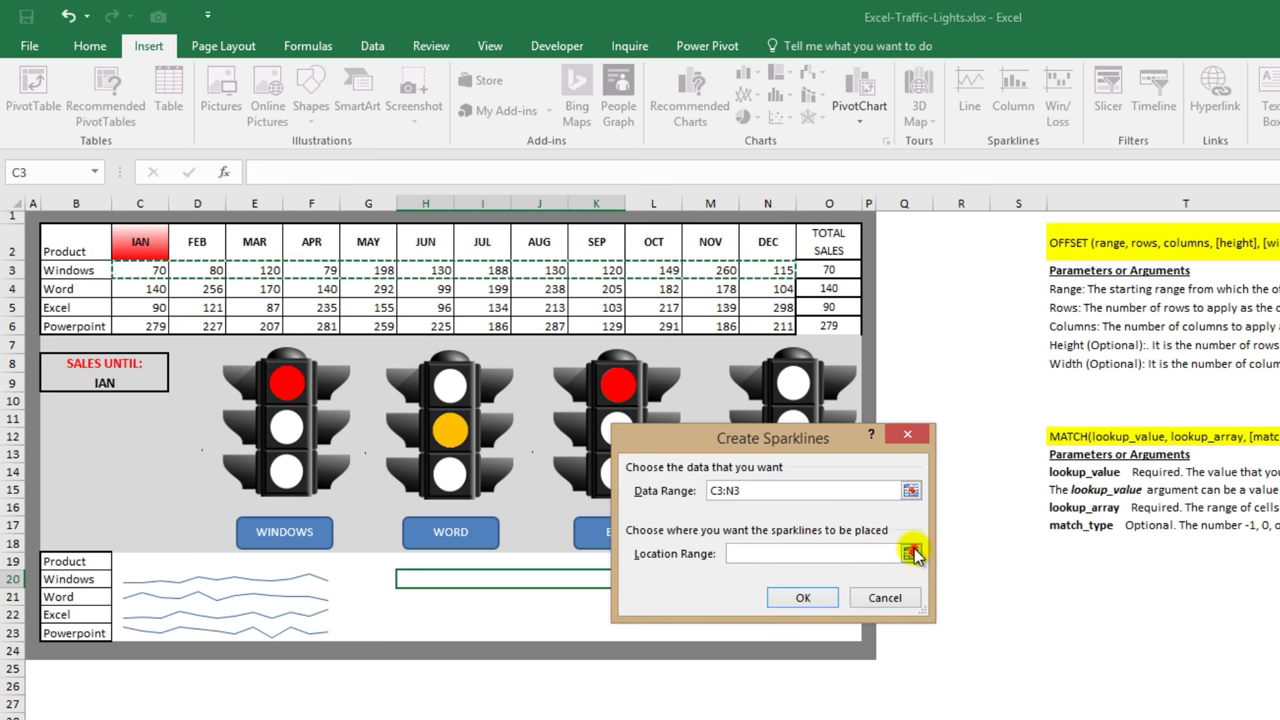
click(911, 553)
click(493, 579)
click(911, 471)
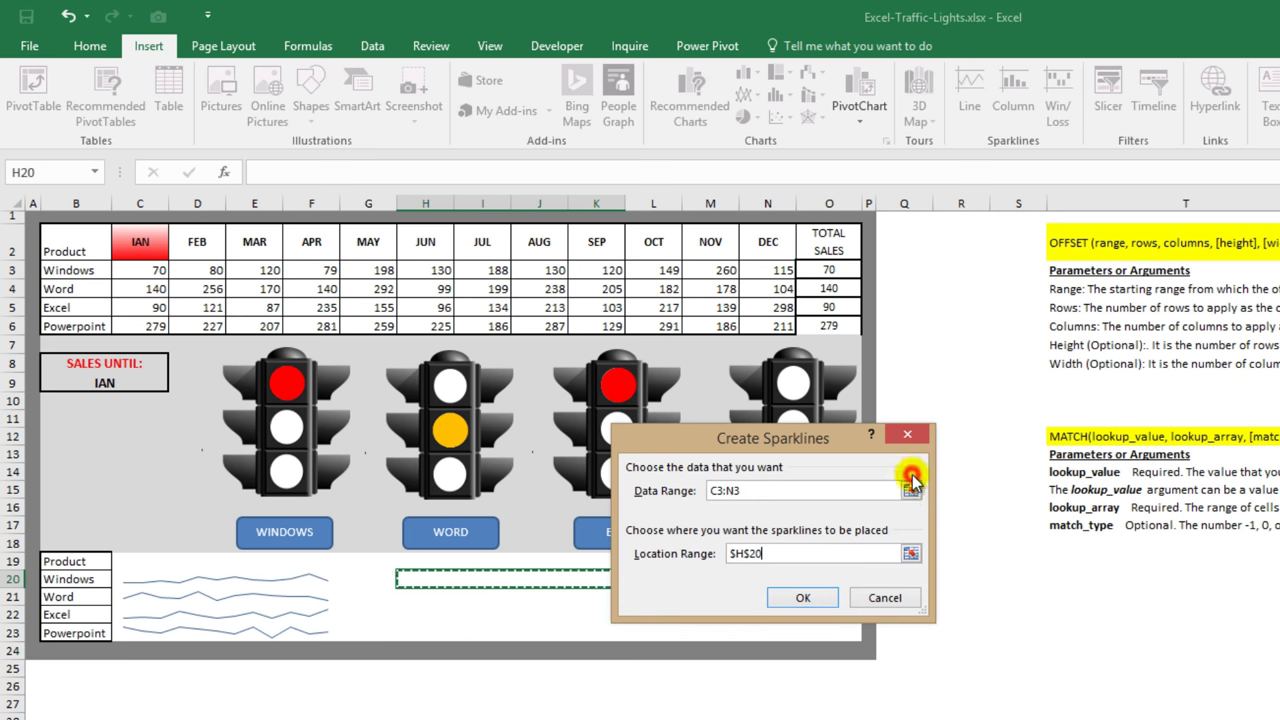
click(799, 598)
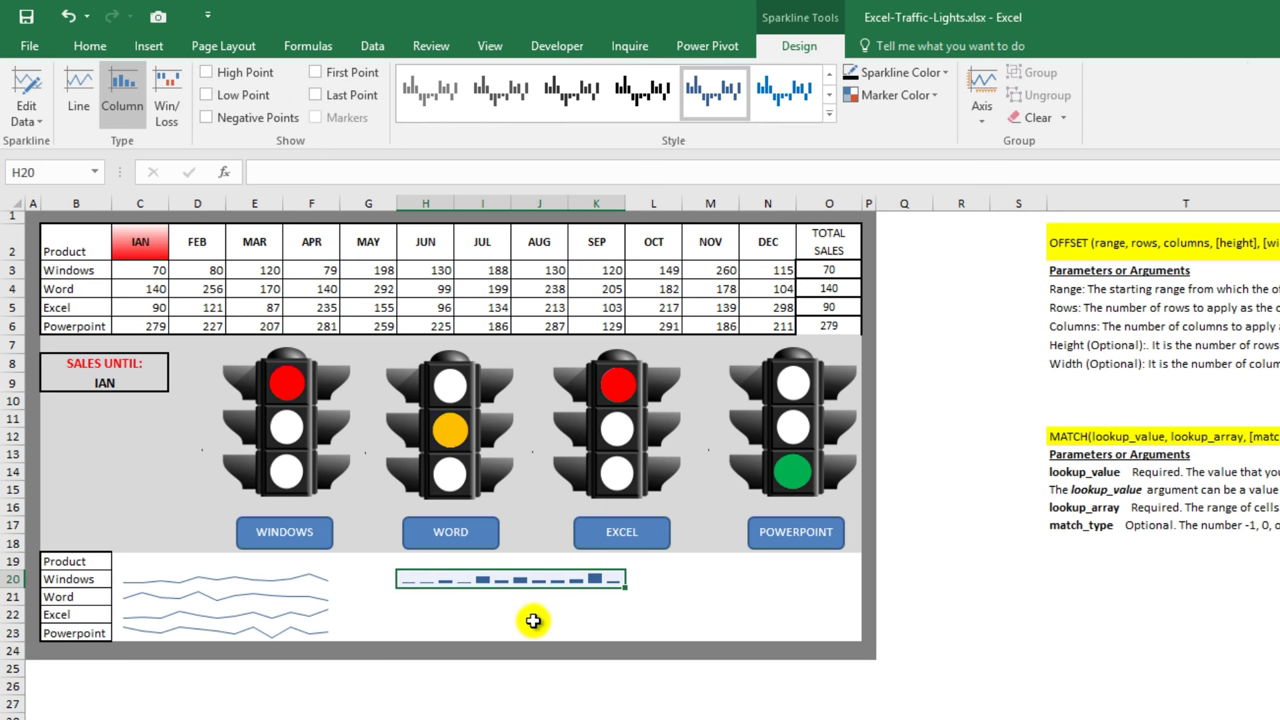
Add a column sparkline in H21 from Word's monthly sales C4:N4
click(455, 600)
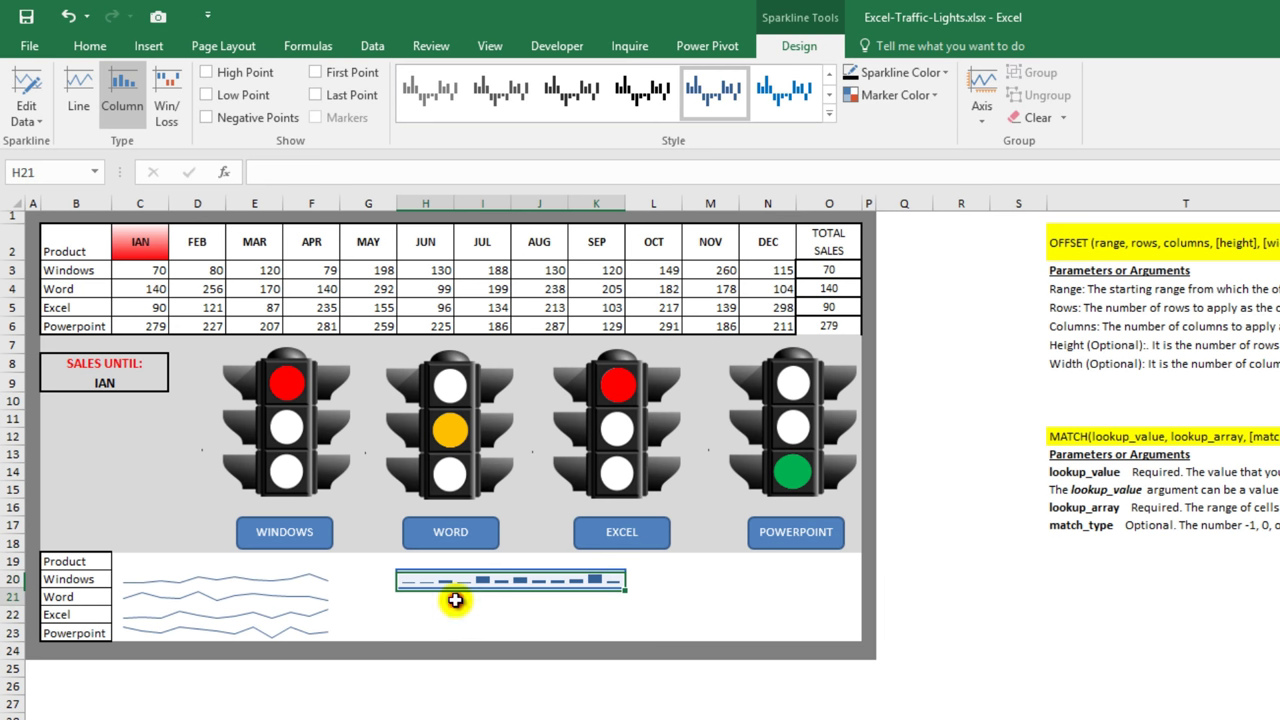
click(149, 46)
click(1036, 104)
click(910, 490)
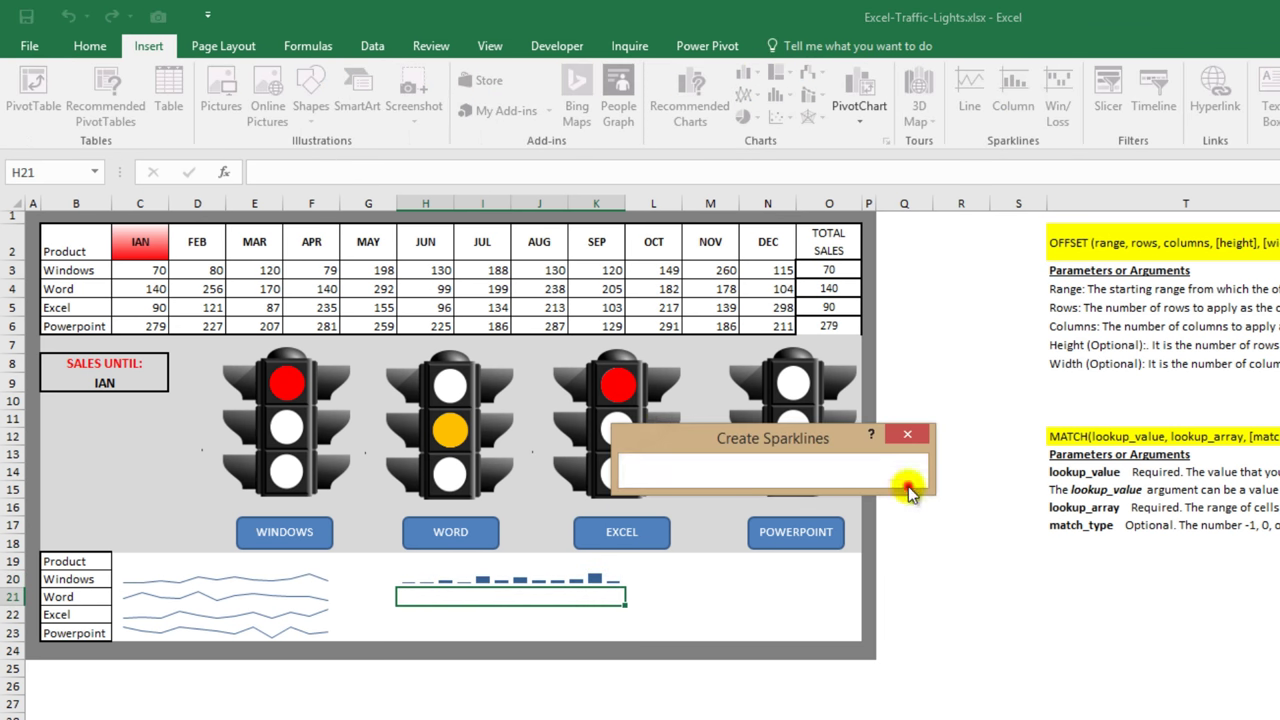
drag(150, 288, 780, 289)
click(912, 468)
click(912, 556)
click(425, 597)
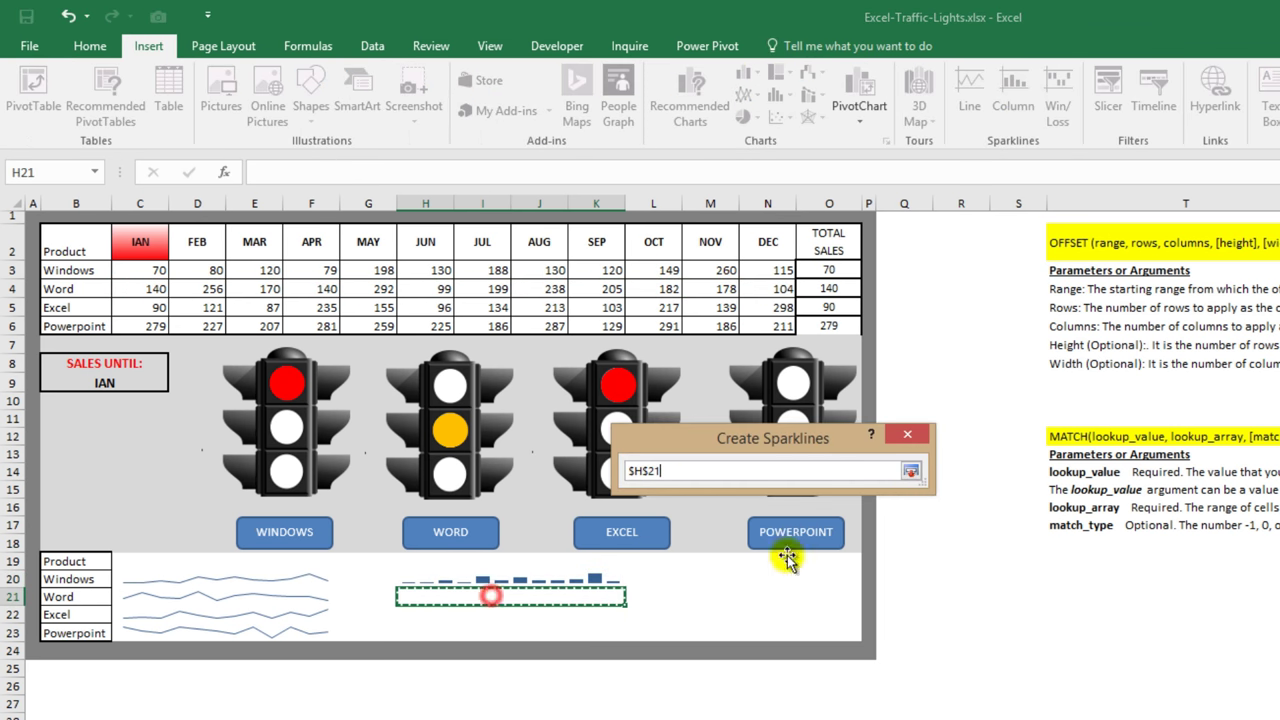
click(920, 553)
click(803, 597)
Add a column sparkline in H22 from Excel's monthly sales C5:N5
click(477, 613)
click(141, 48)
click(1013, 104)
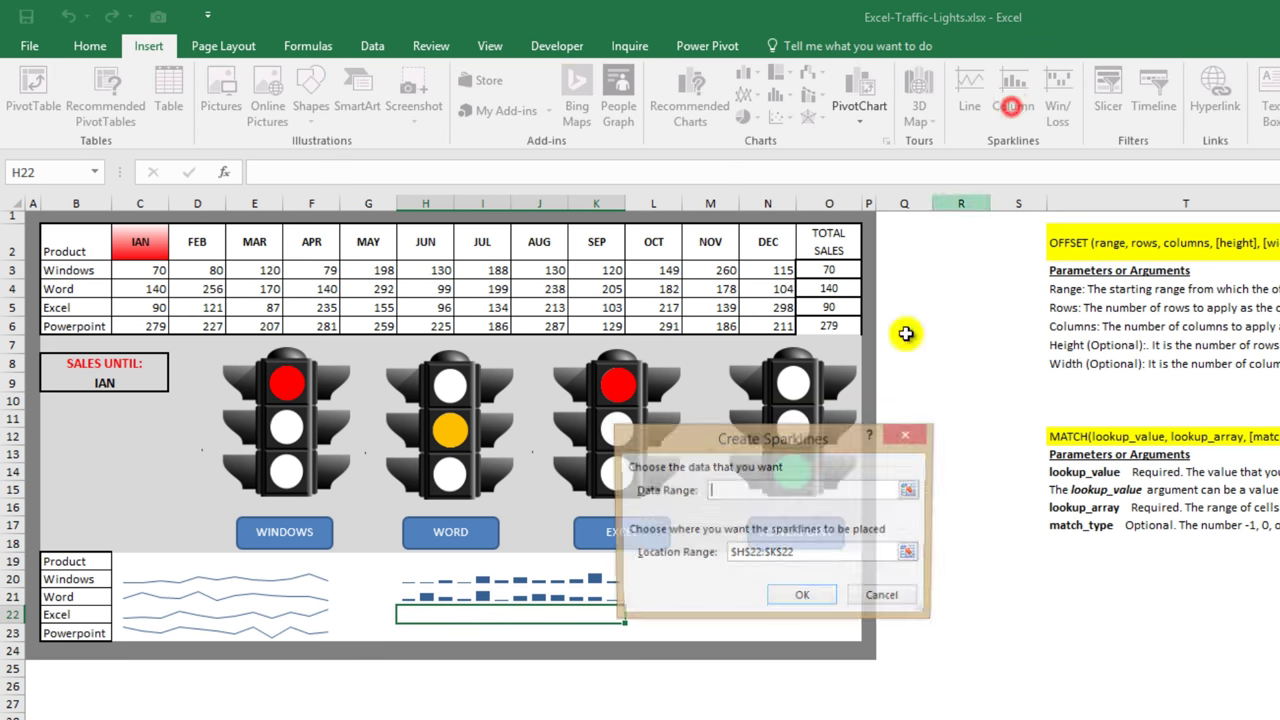
click(910, 490)
drag(150, 307, 780, 308)
click(910, 469)
click(910, 553)
click(480, 613)
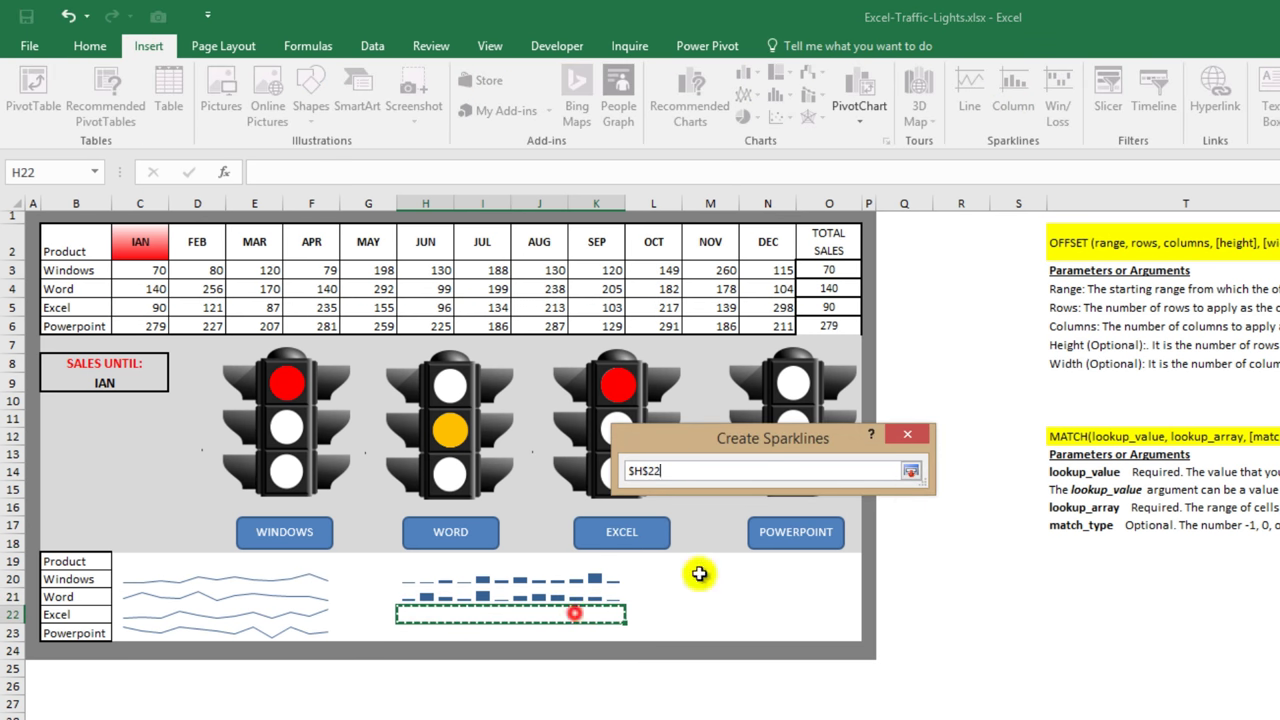
click(914, 626)
click(803, 597)
Add a column sparkline in H23 from Powerpoint's monthly sales C6:N6
click(443, 632)
click(141, 48)
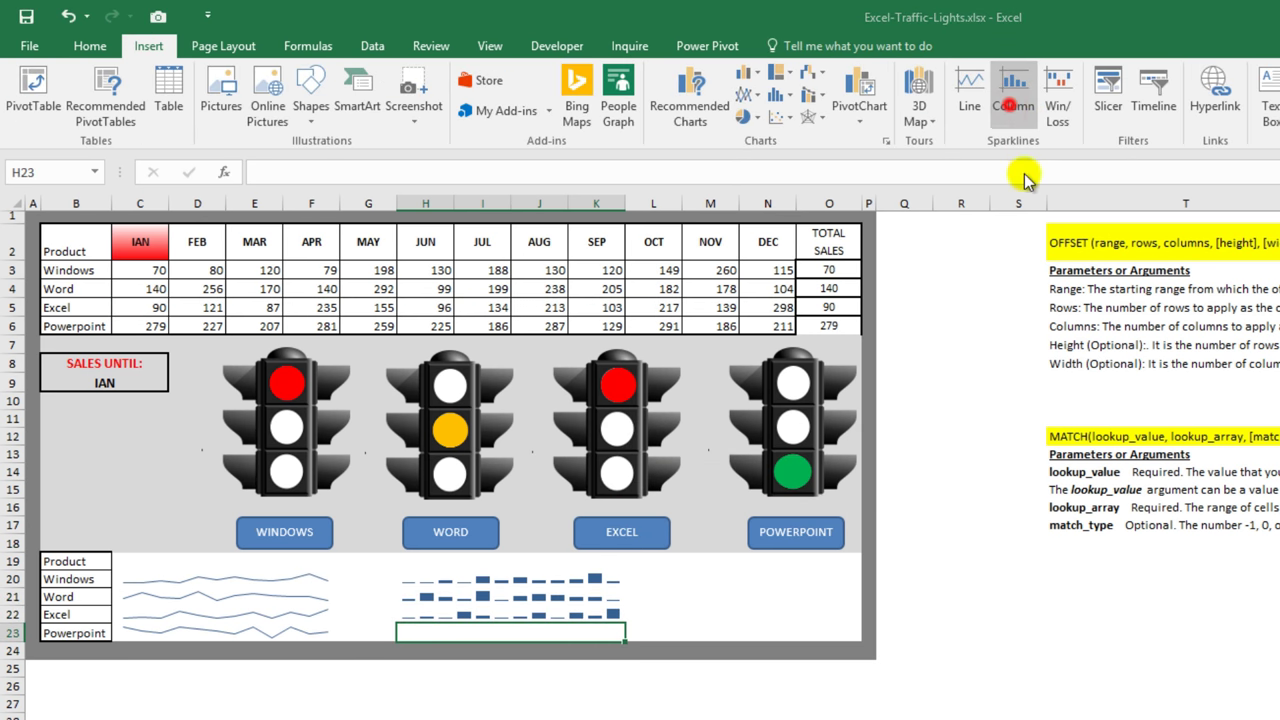
click(1013, 104)
click(910, 490)
drag(140, 325, 780, 325)
click(910, 470)
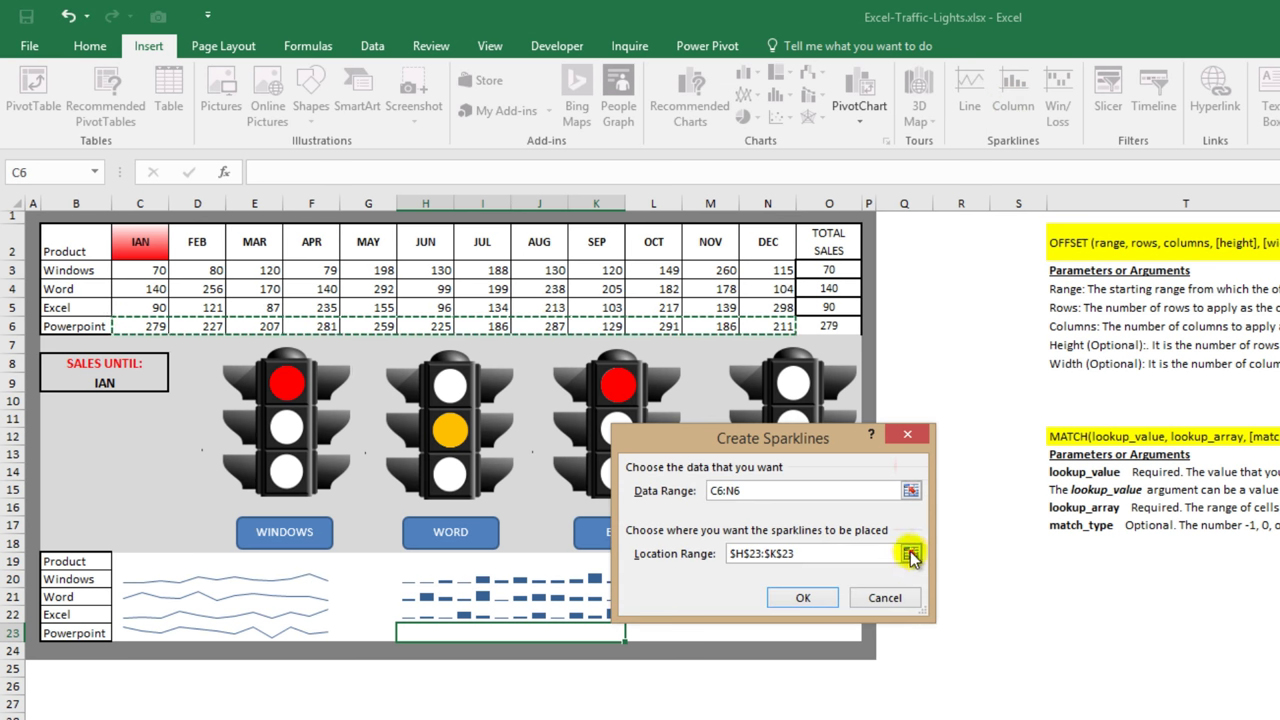
click(910, 553)
click(434, 632)
click(910, 468)
click(803, 597)
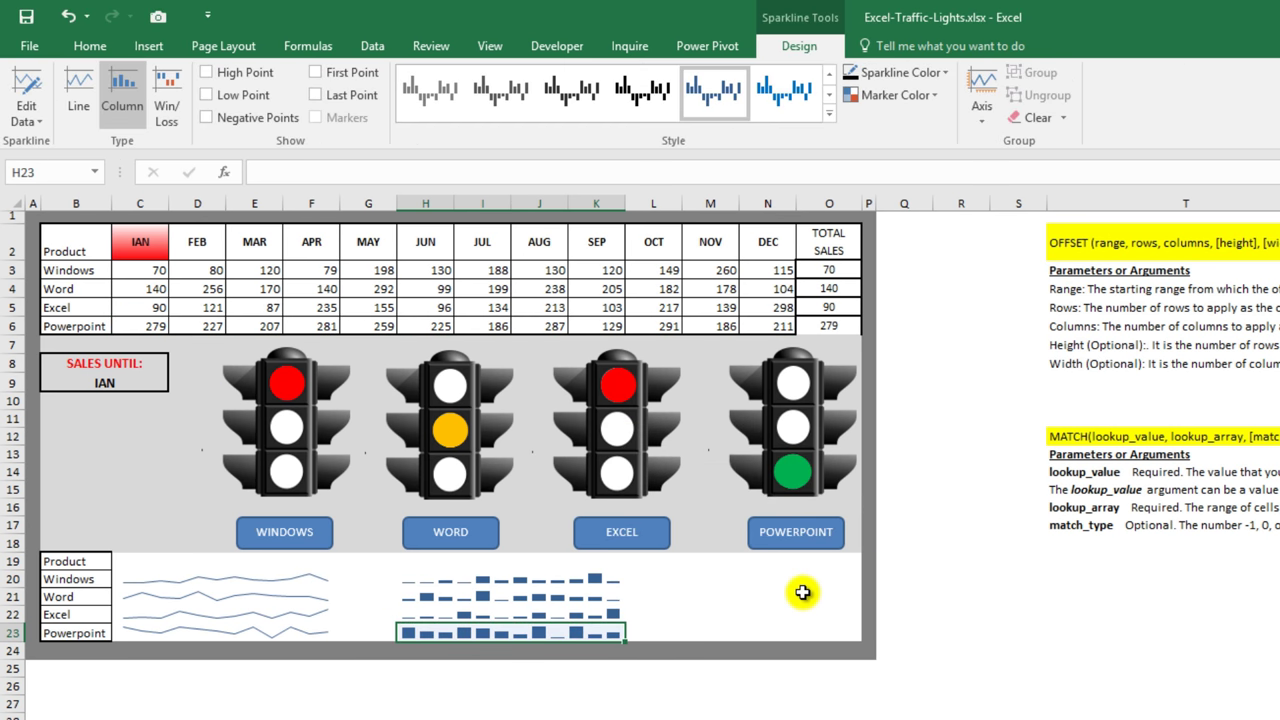
Increase the height of rows 20–23 so the product sparklines display larger
click(368, 714)
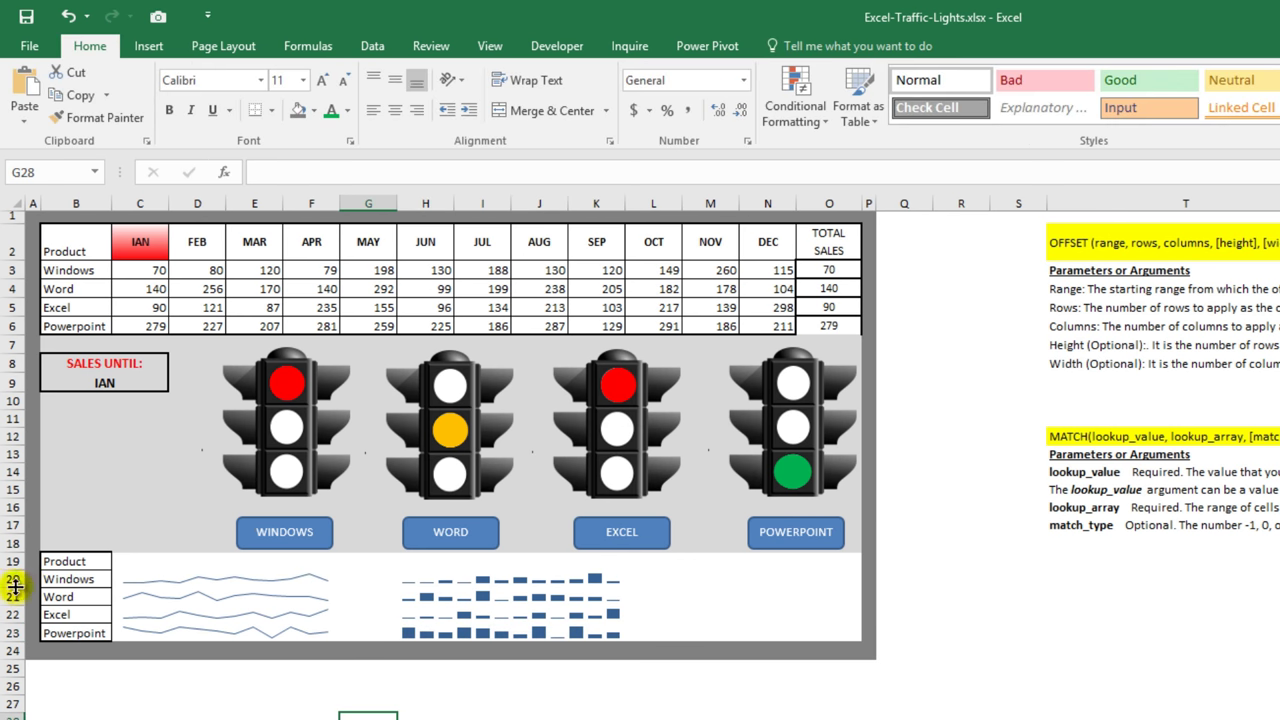
drag(14, 579, 14, 686)
click(653, 714)
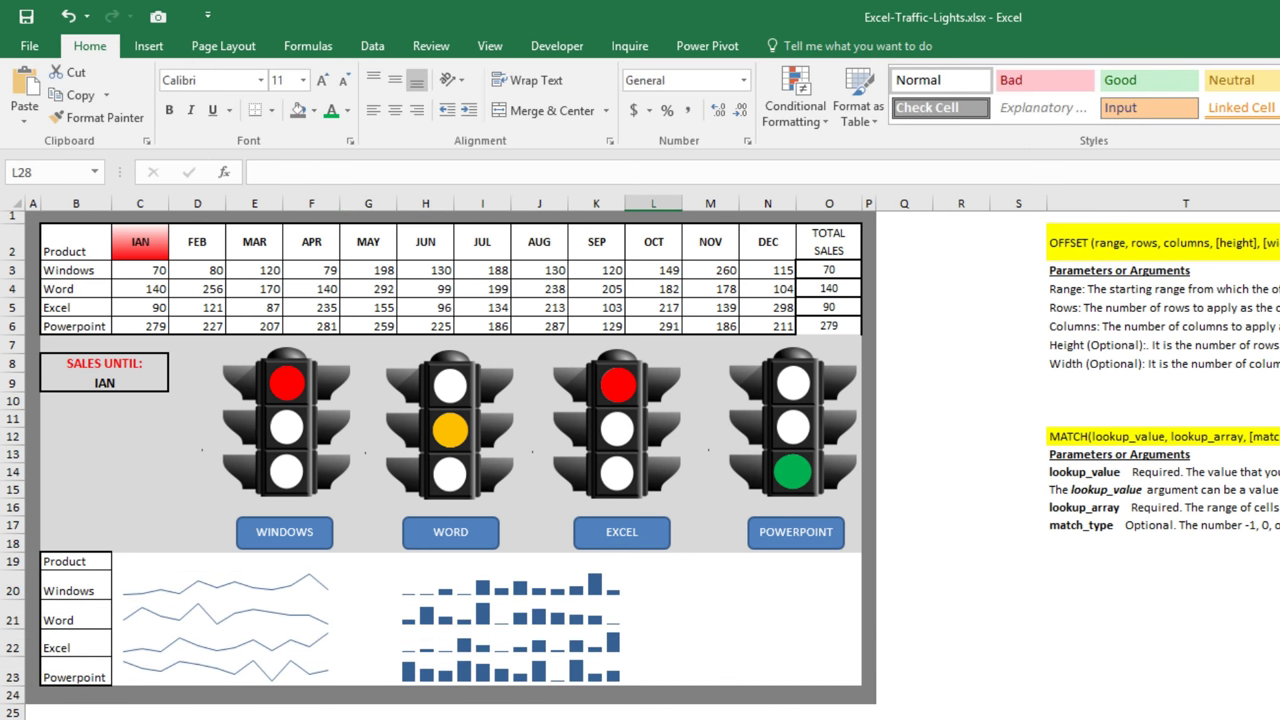